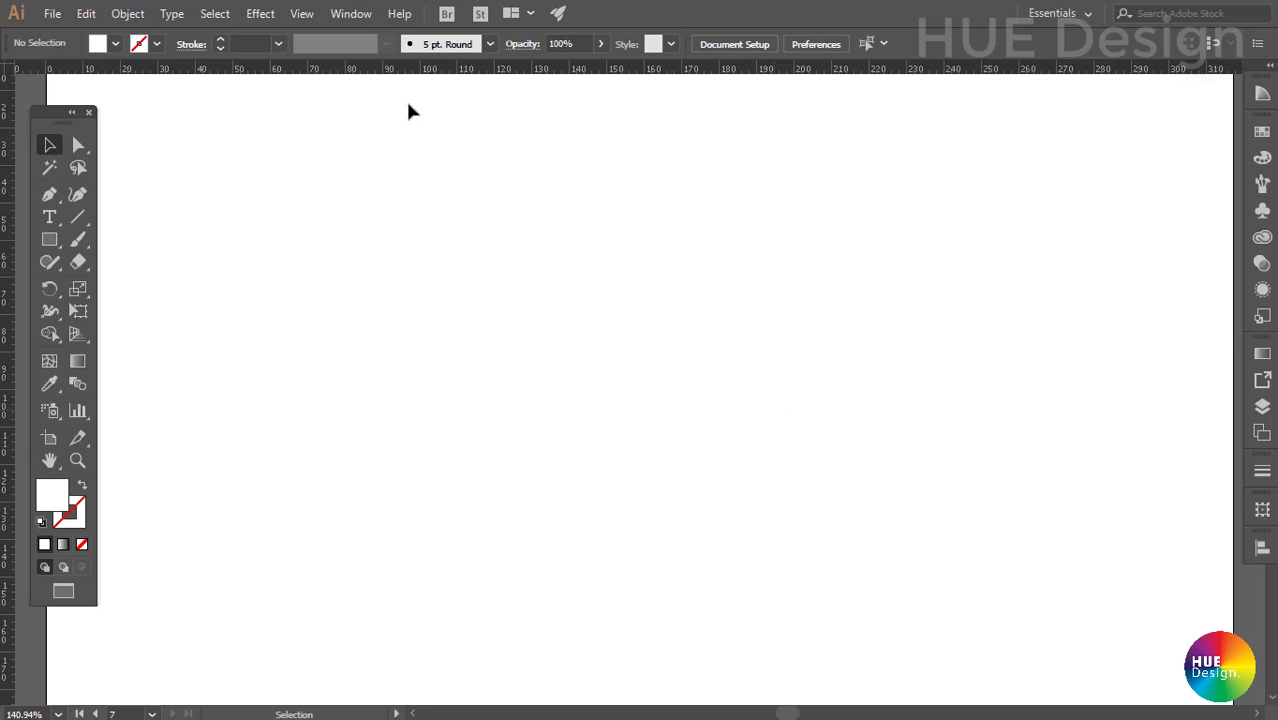
Show the Window menu's Type submenu listing the Character and Paragraph panels.
click(348, 14)
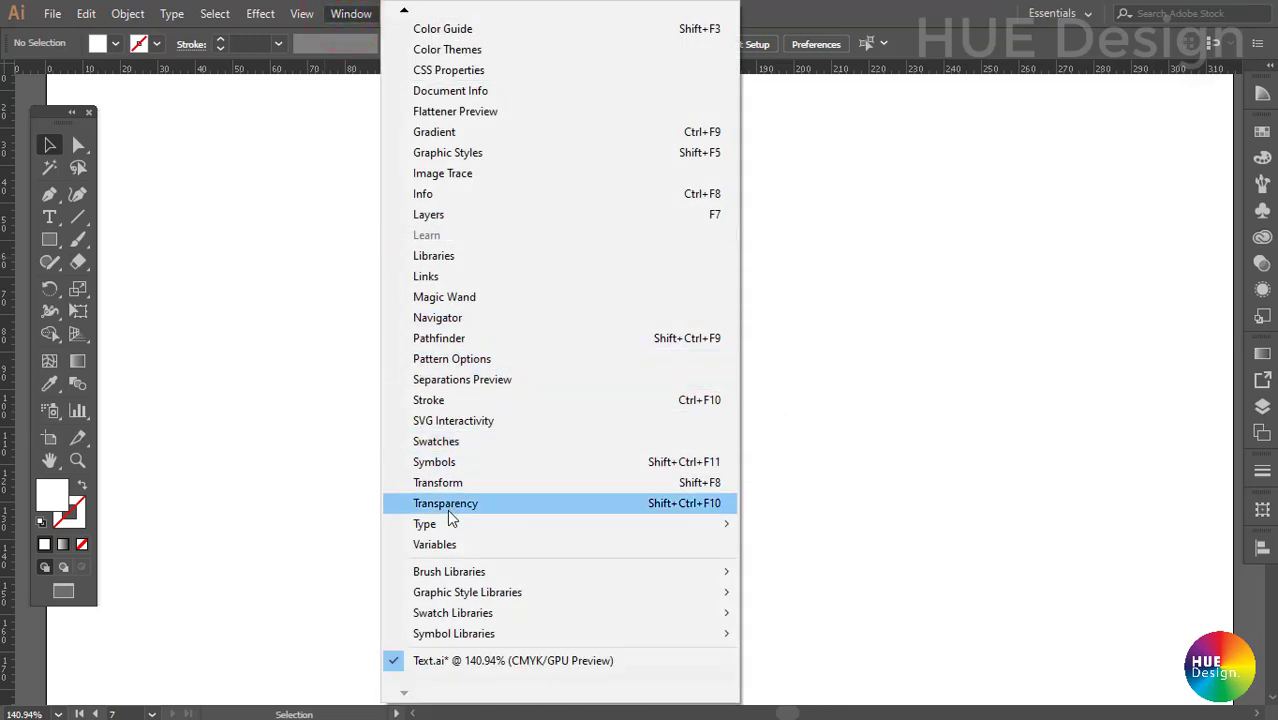
mouse_move(425, 524)
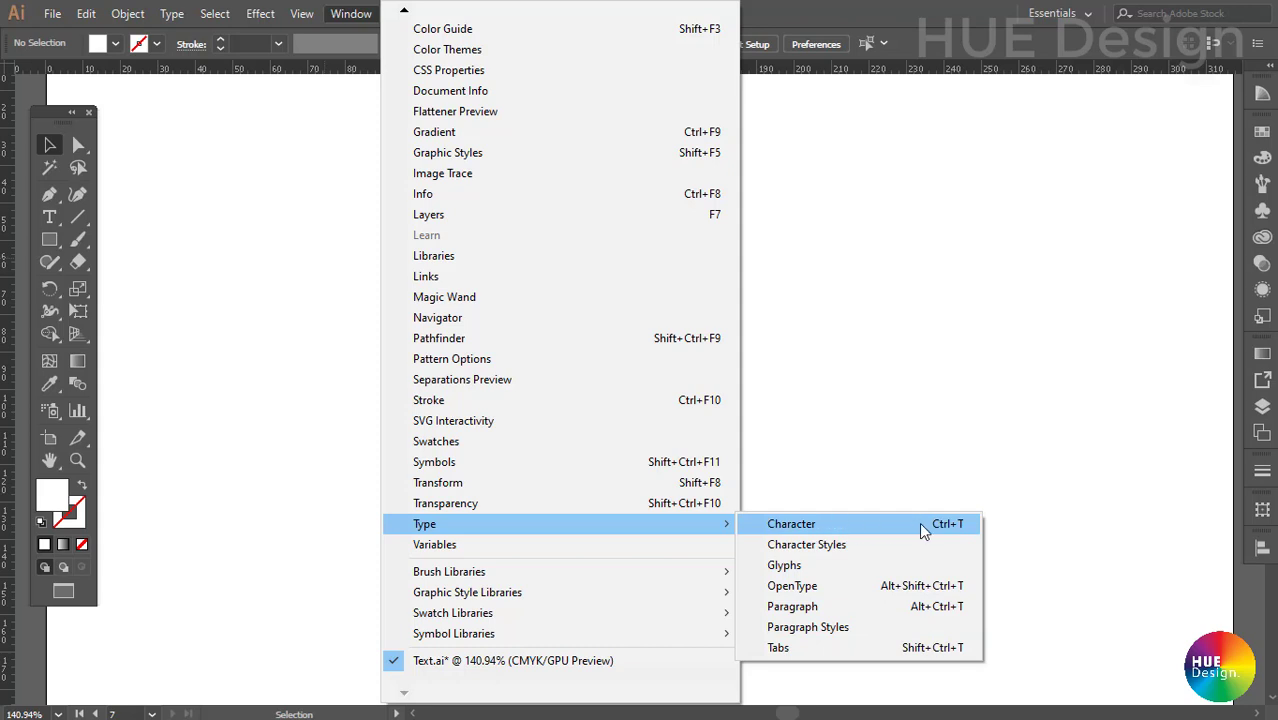
Open the Character panel with Ctrl+T, glance at the Paragraph tab, and nudge the panel into place.
click(890, 434)
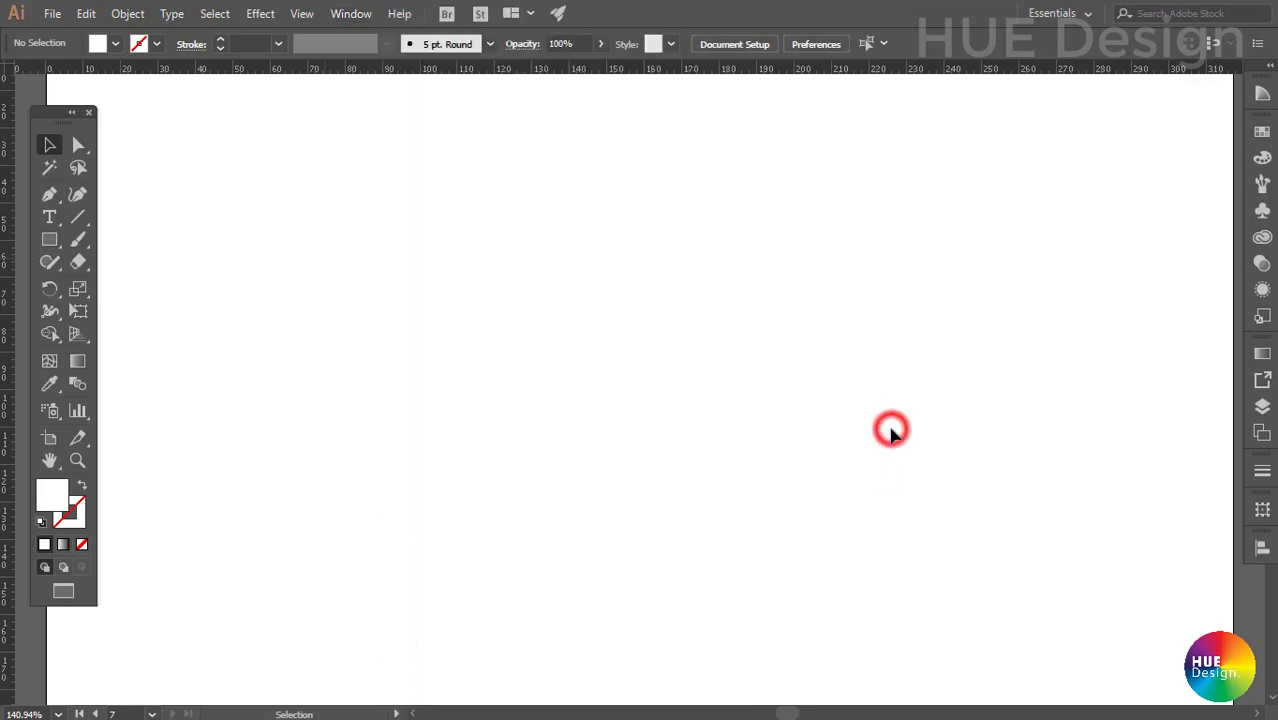
key(ctrl+t)
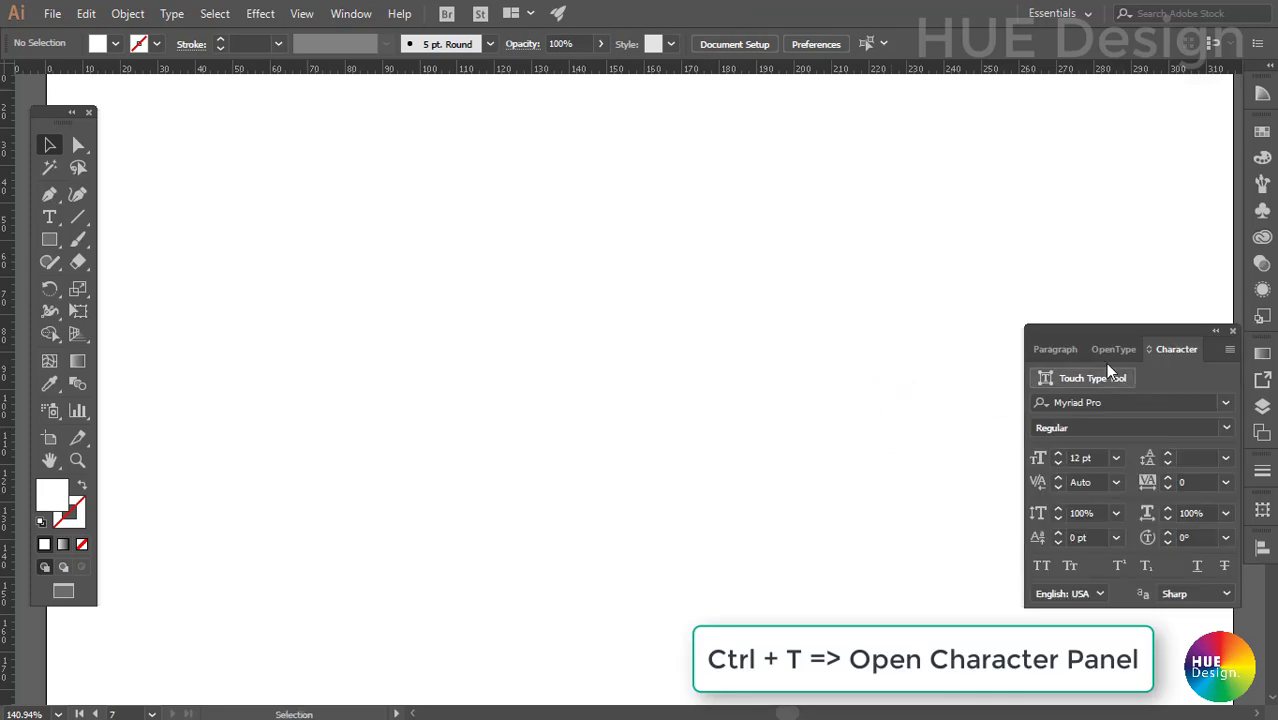
click(1053, 349)
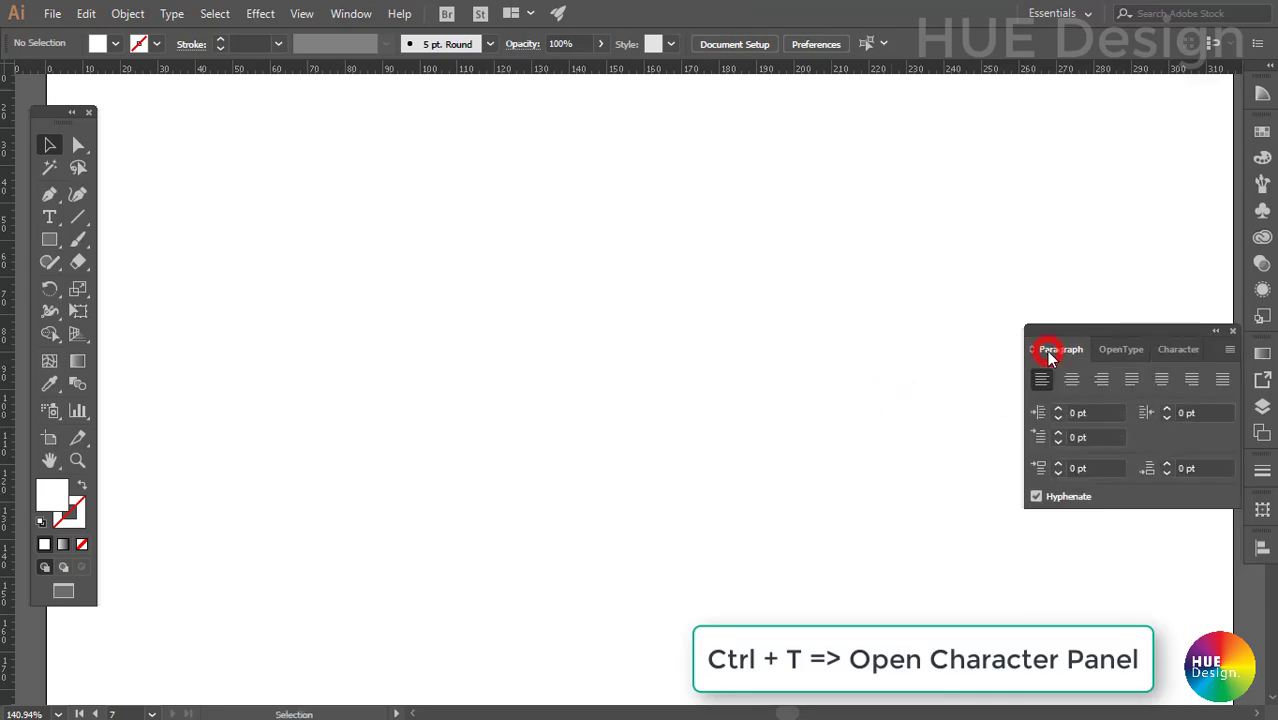
click(1165, 348)
drag(1179, 327, 1155, 356)
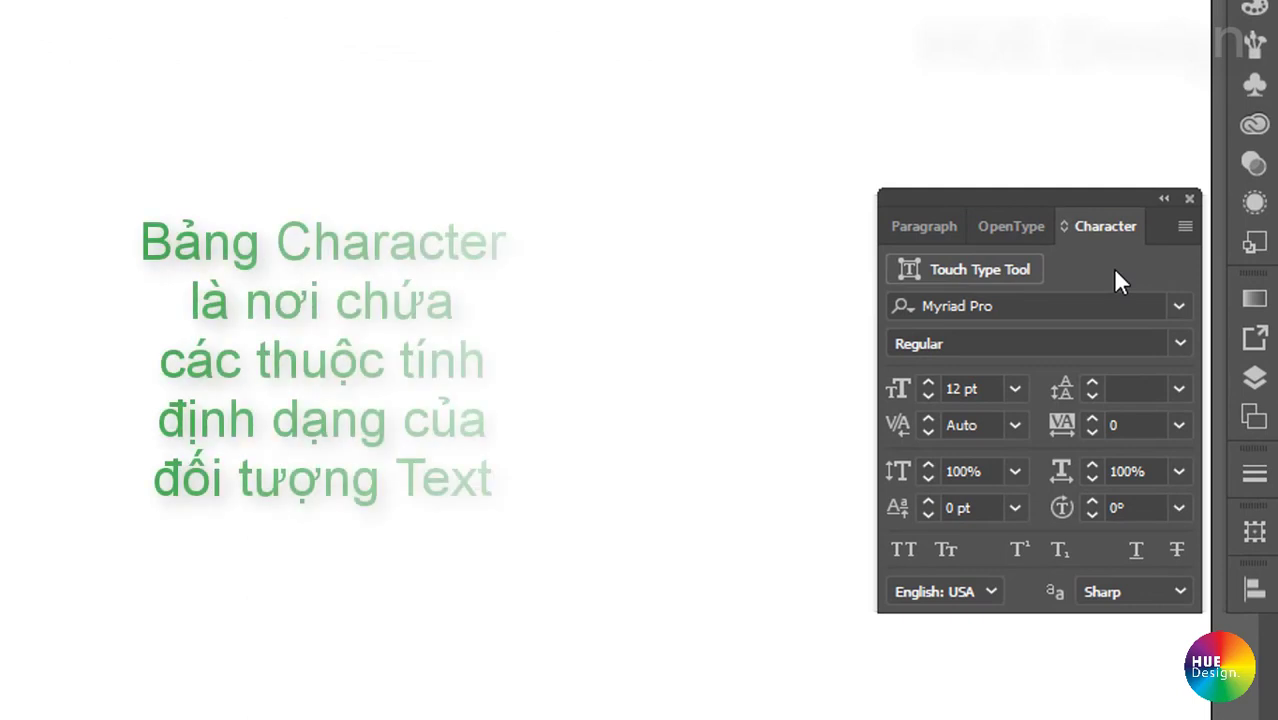
Preview the Character panel's font style and font size preset lists.
click(1178, 306)
click(1176, 308)
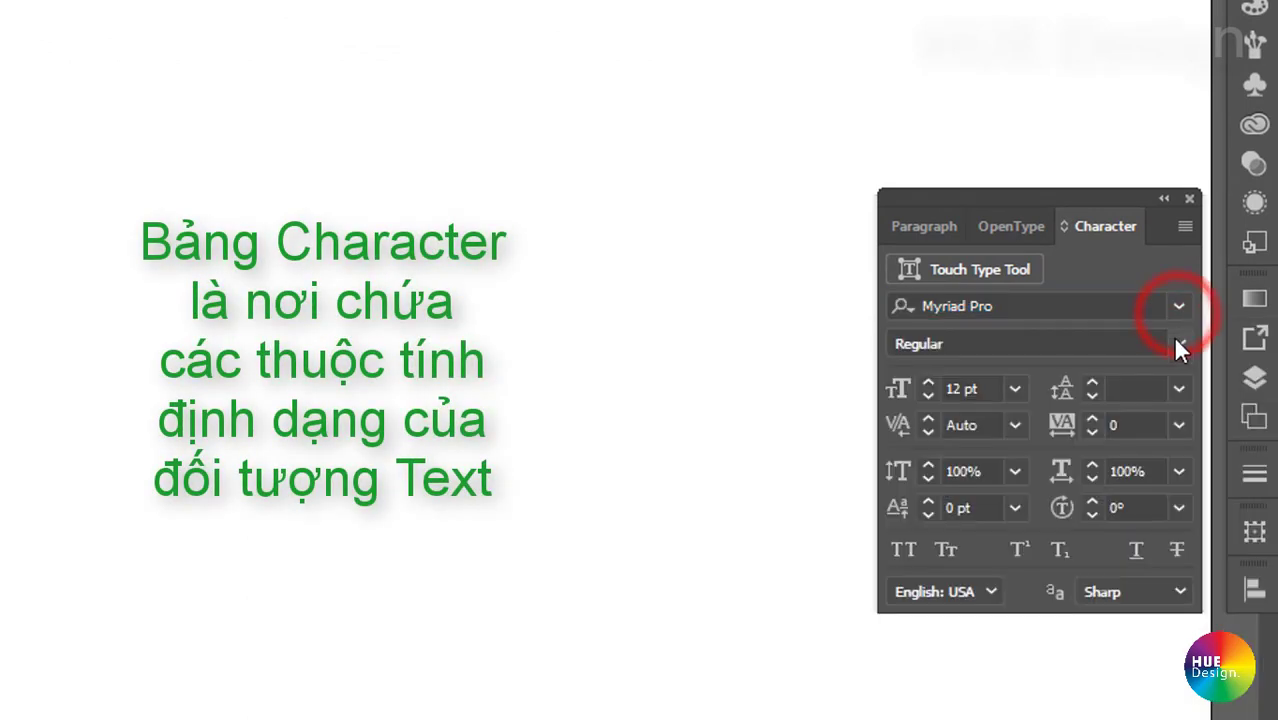
click(1178, 343)
click(1176, 343)
click(1015, 388)
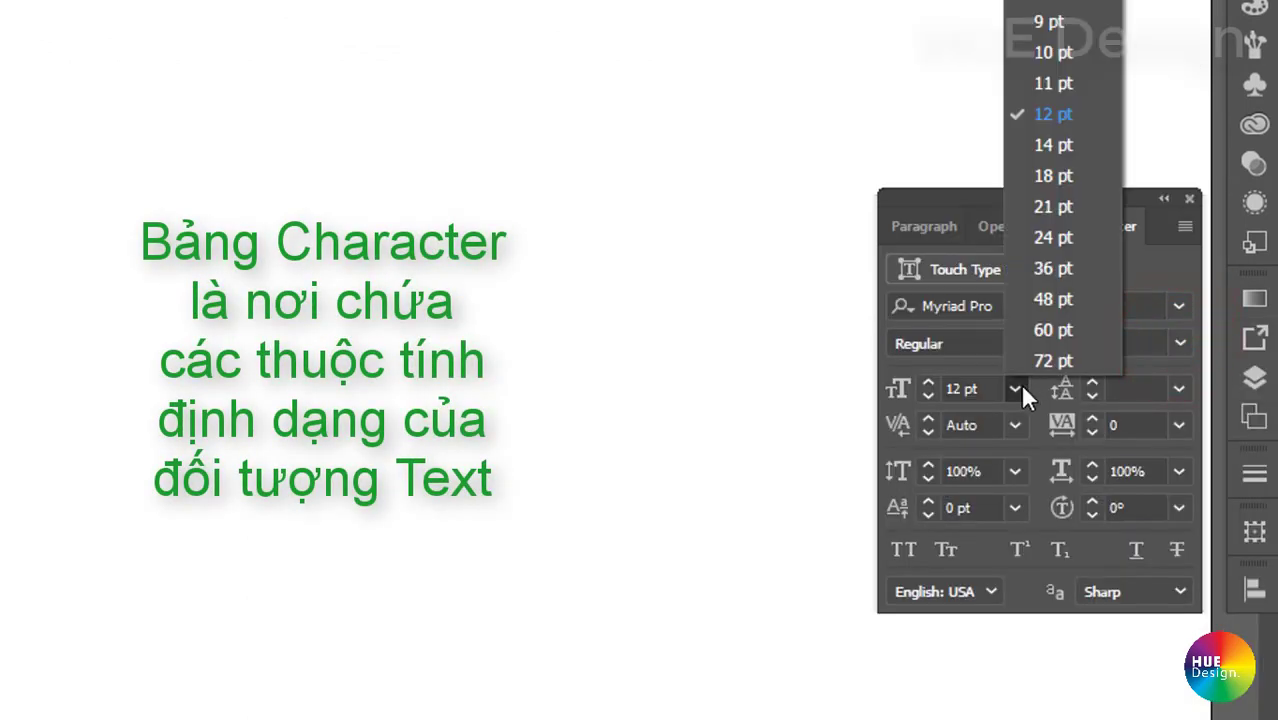
click(1018, 386)
Check the leading presets, then view the Paragraph settings and return to Character.
click(1179, 388)
click(1179, 388)
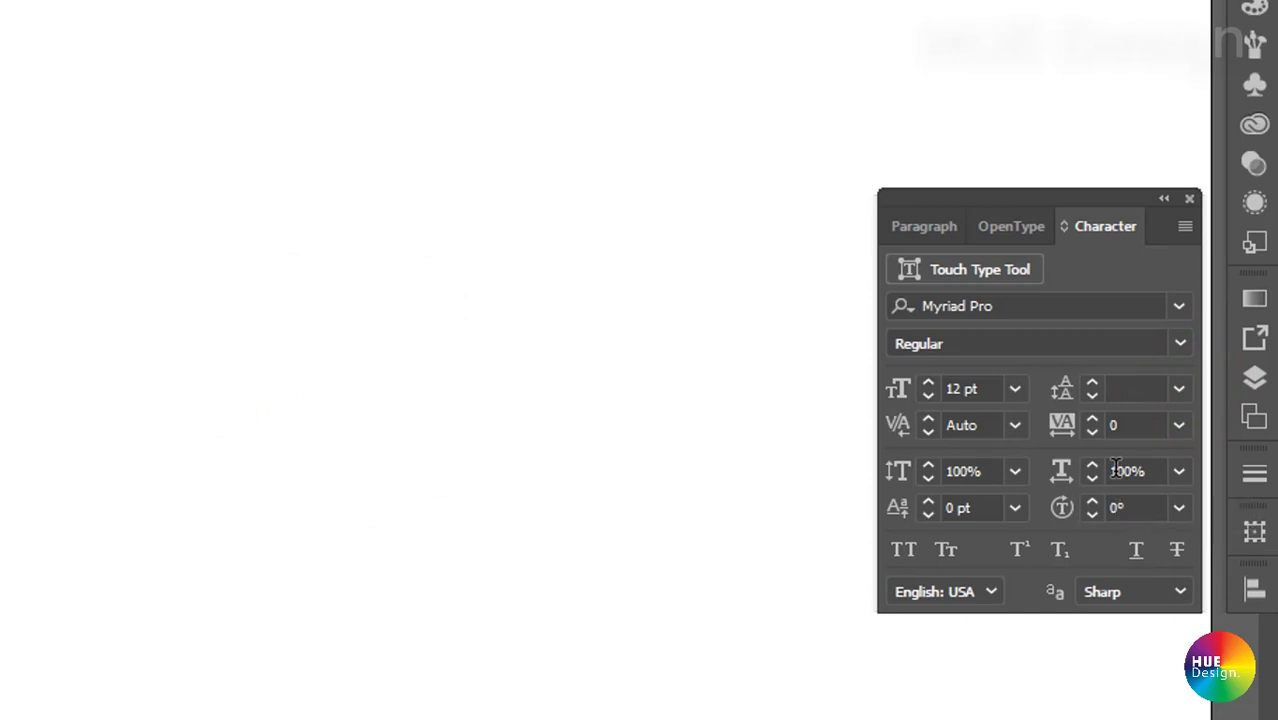
click(941, 225)
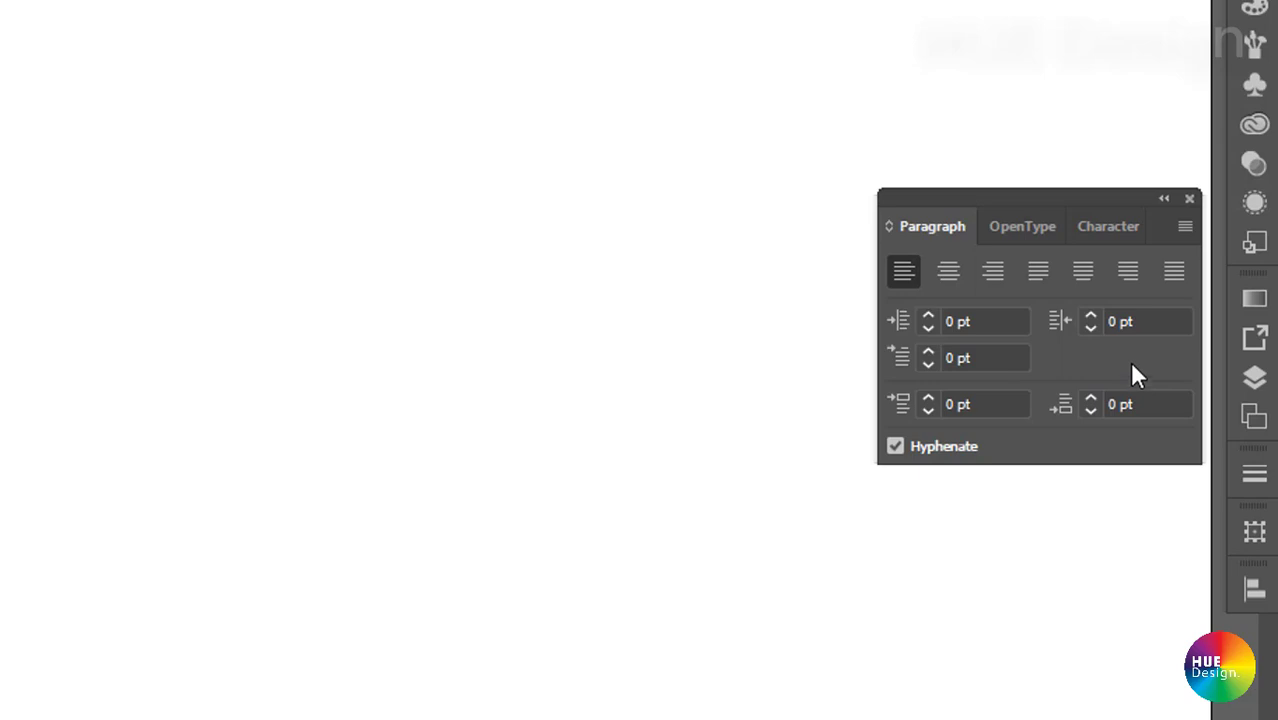
click(1160, 306)
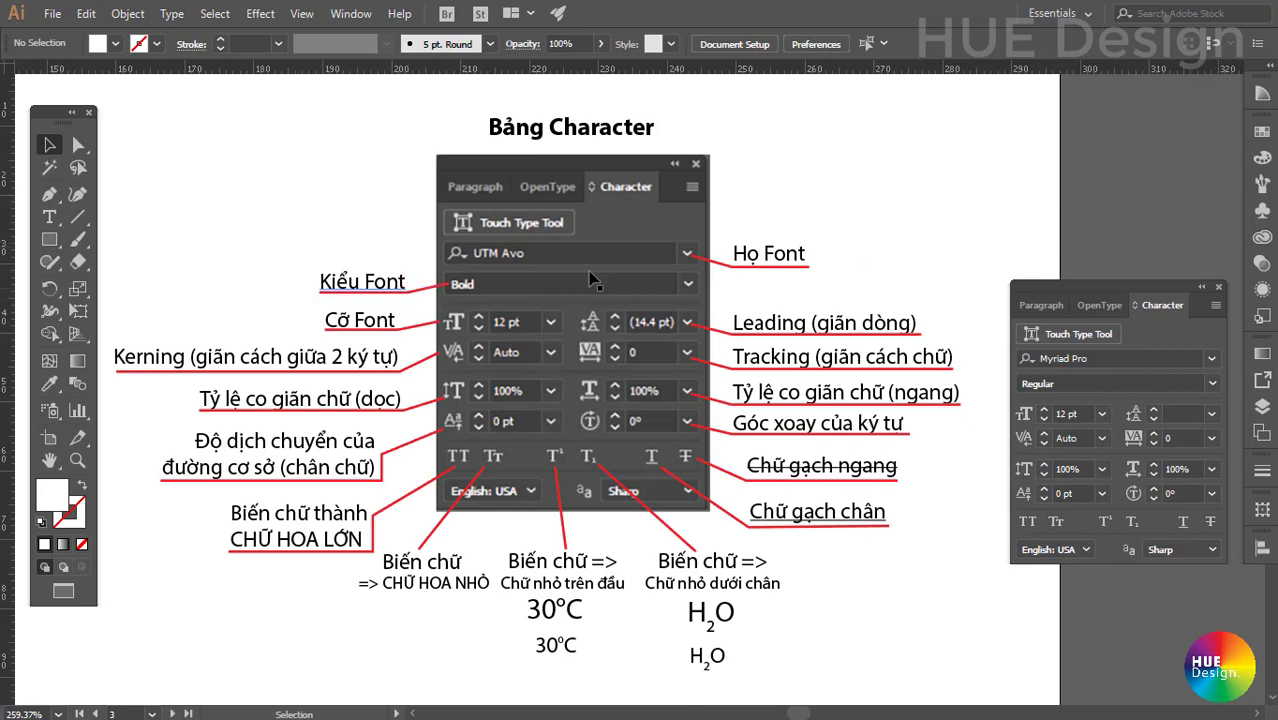
Select the Họ Font label with Direct Selection and browse the font family list.
drag(882, 299, 888, 297)
key(a)
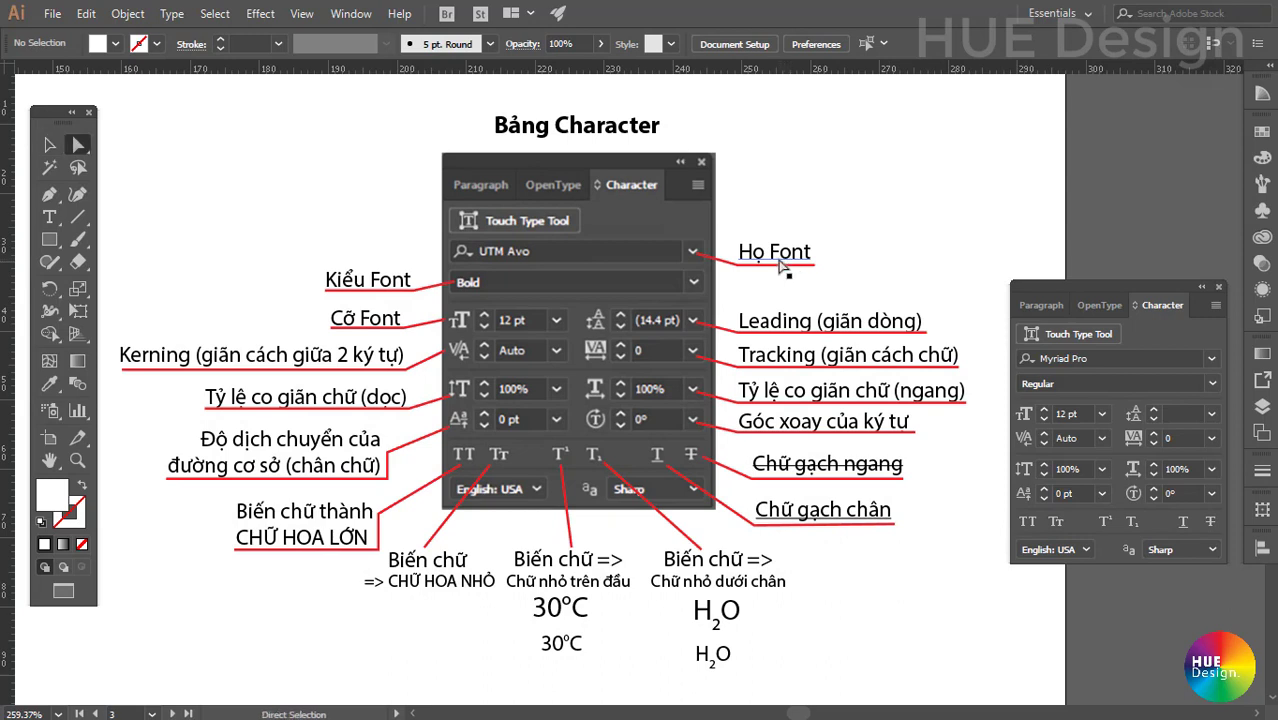
click(776, 253)
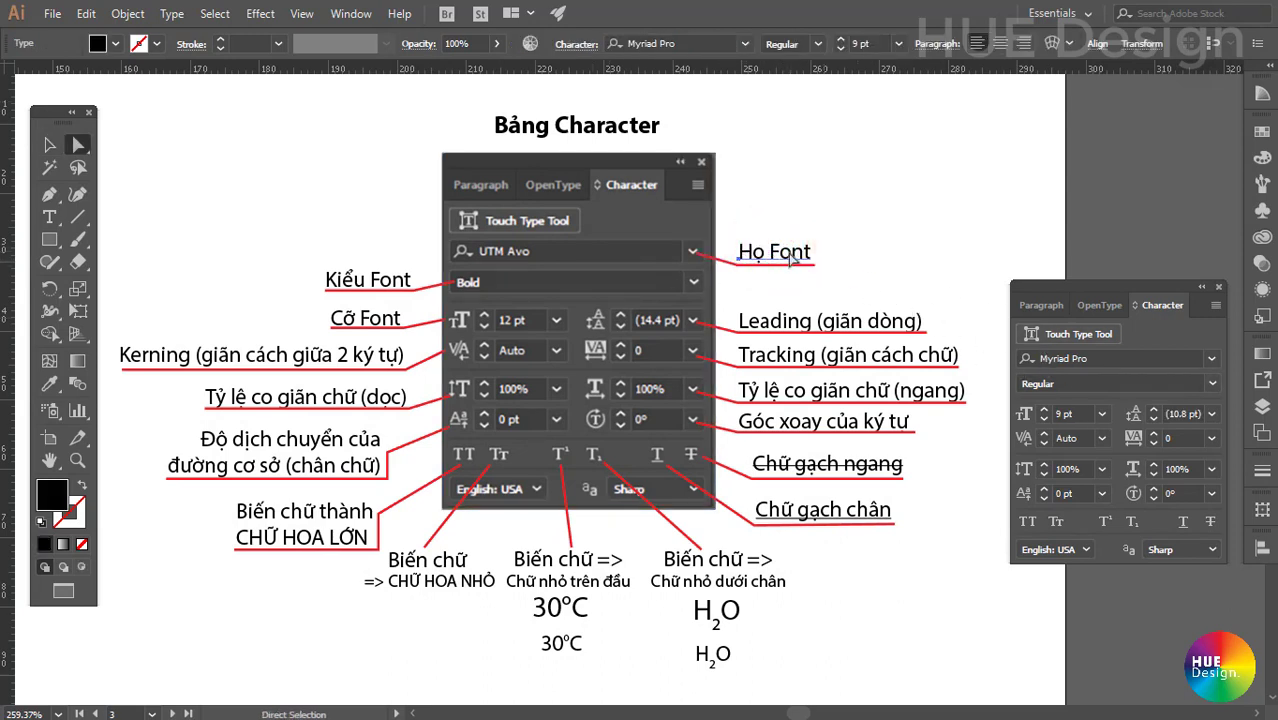
click(1211, 358)
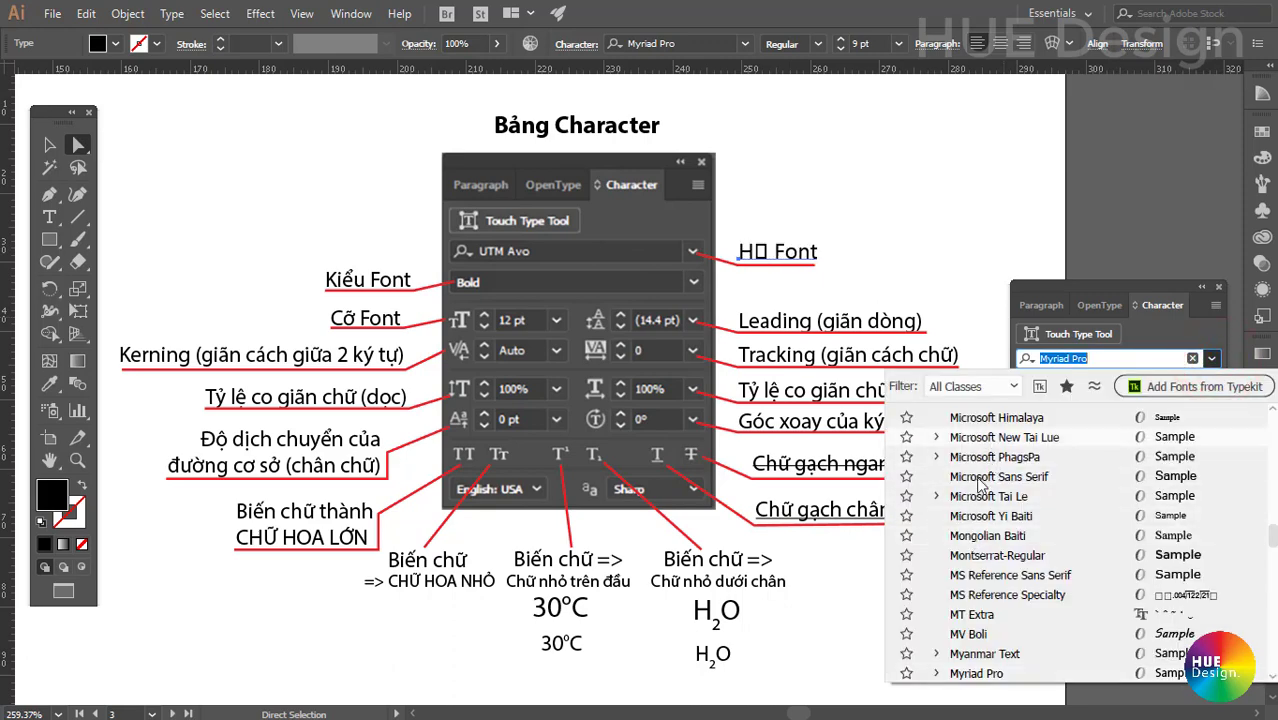
scroll(990, 470, down, 5)
click(1211, 358)
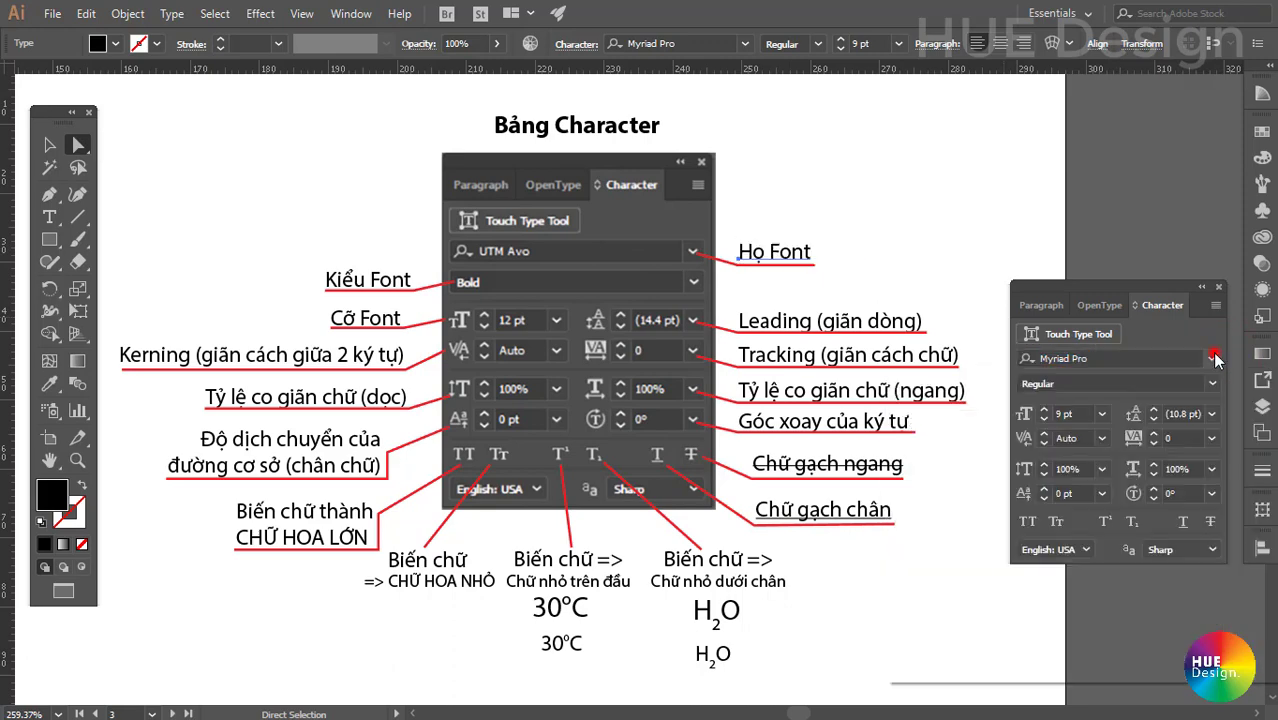
click(1211, 358)
scroll(1018, 518, up, 3)
scroll(1018, 518, down, 5)
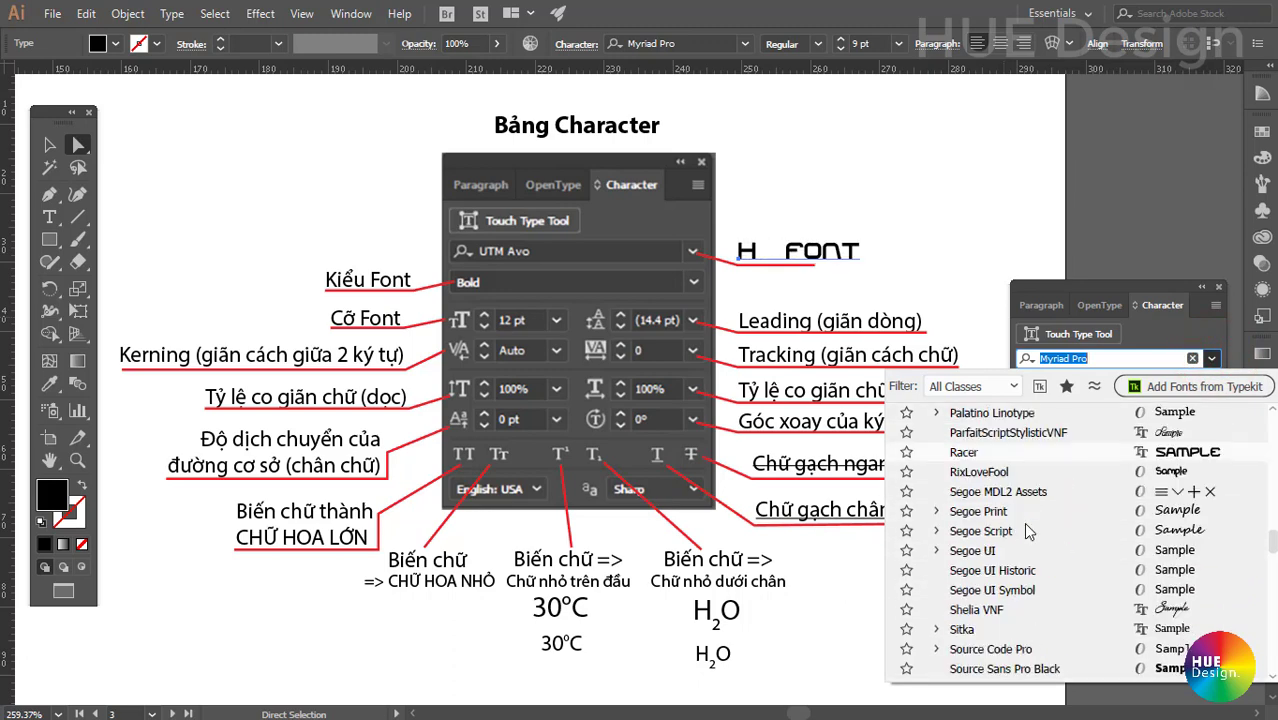
scroll(1018, 518, down, 3)
click(1099, 358)
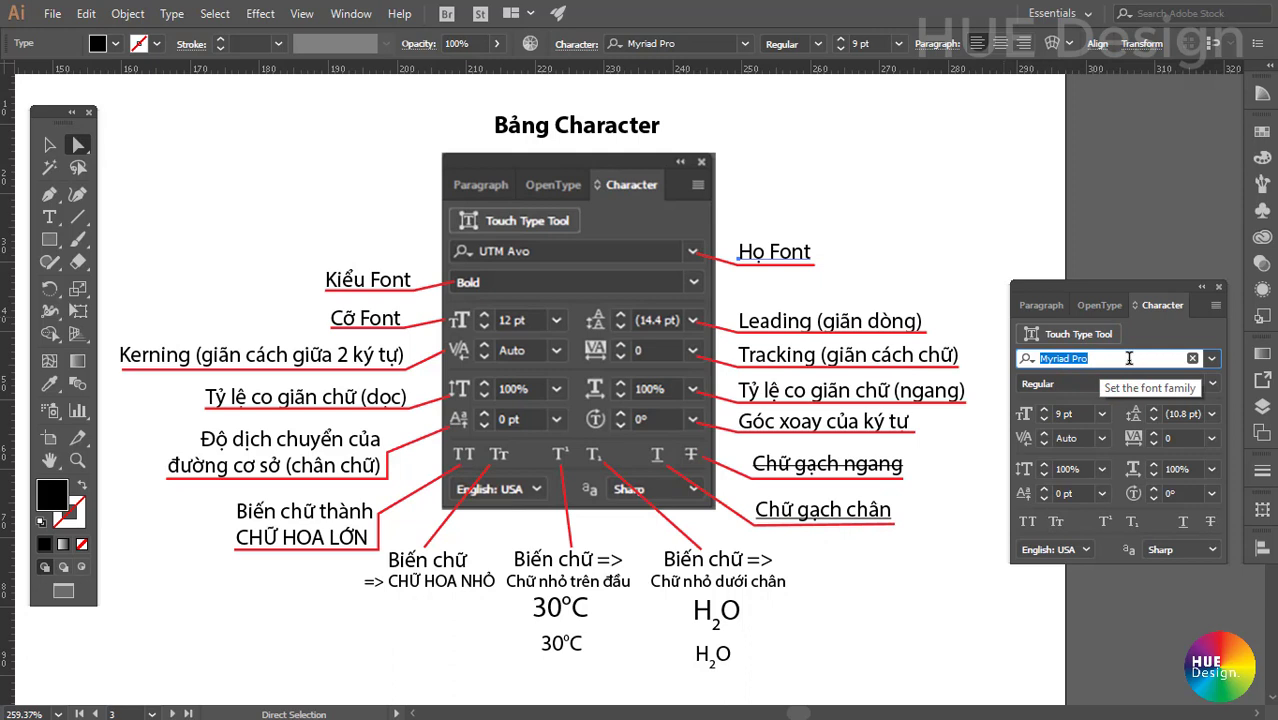
Try ParfaitScriptStylisticVNF, RixLoveFool and Segoe UI on the label, ending with Source Sans Pro Black.
text(ParfaitScriptStylisticVNF)
key(Return)
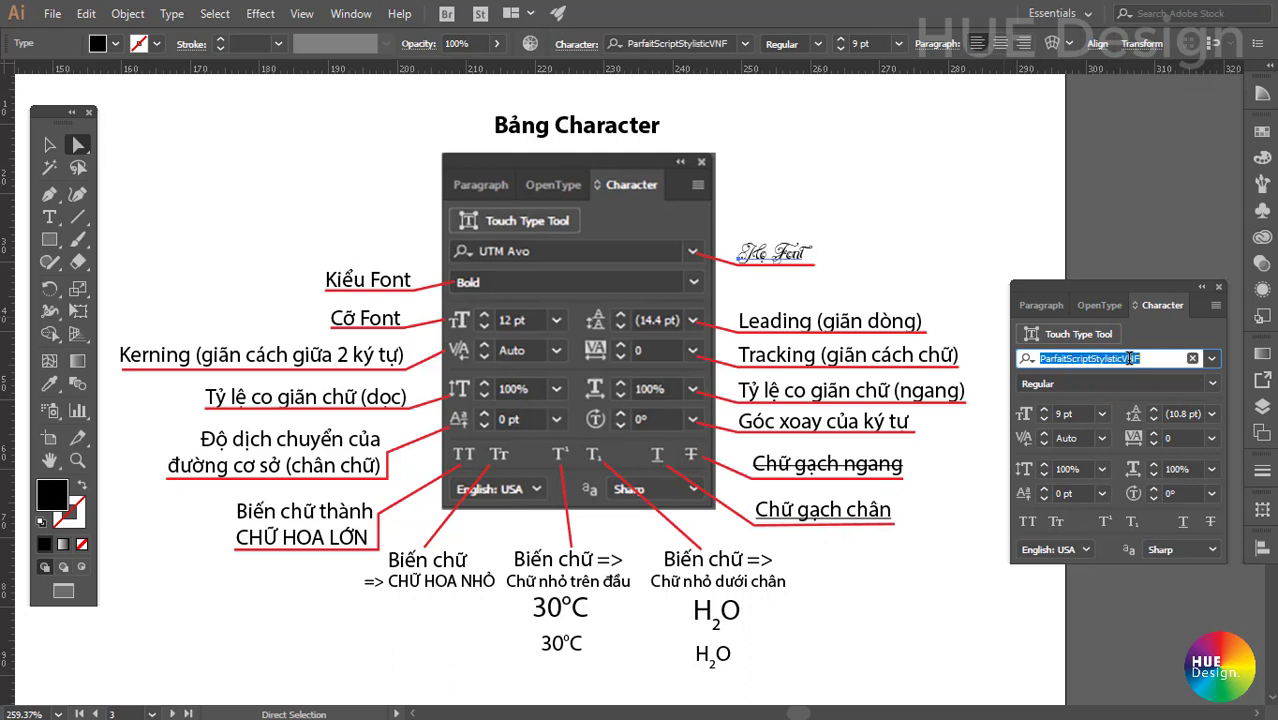
text(Ri)
key(Return)
text(Ri)
key(Return)
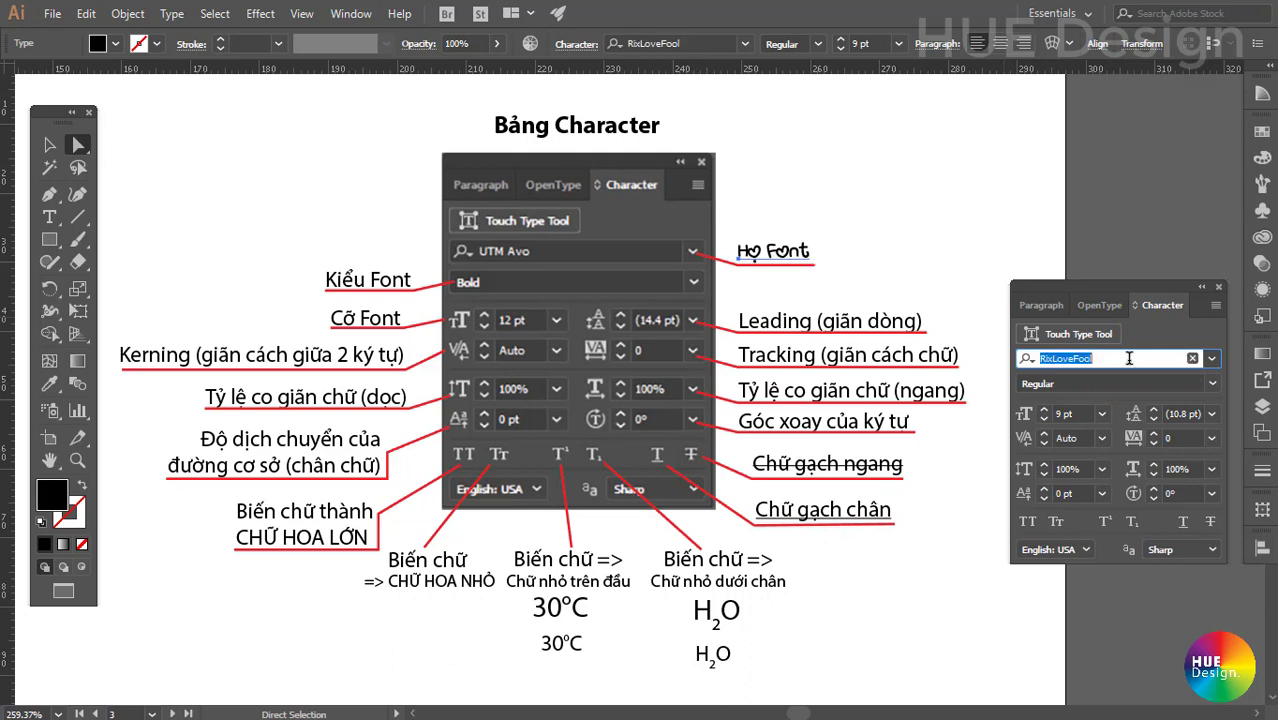
text(Se)
key(Return)
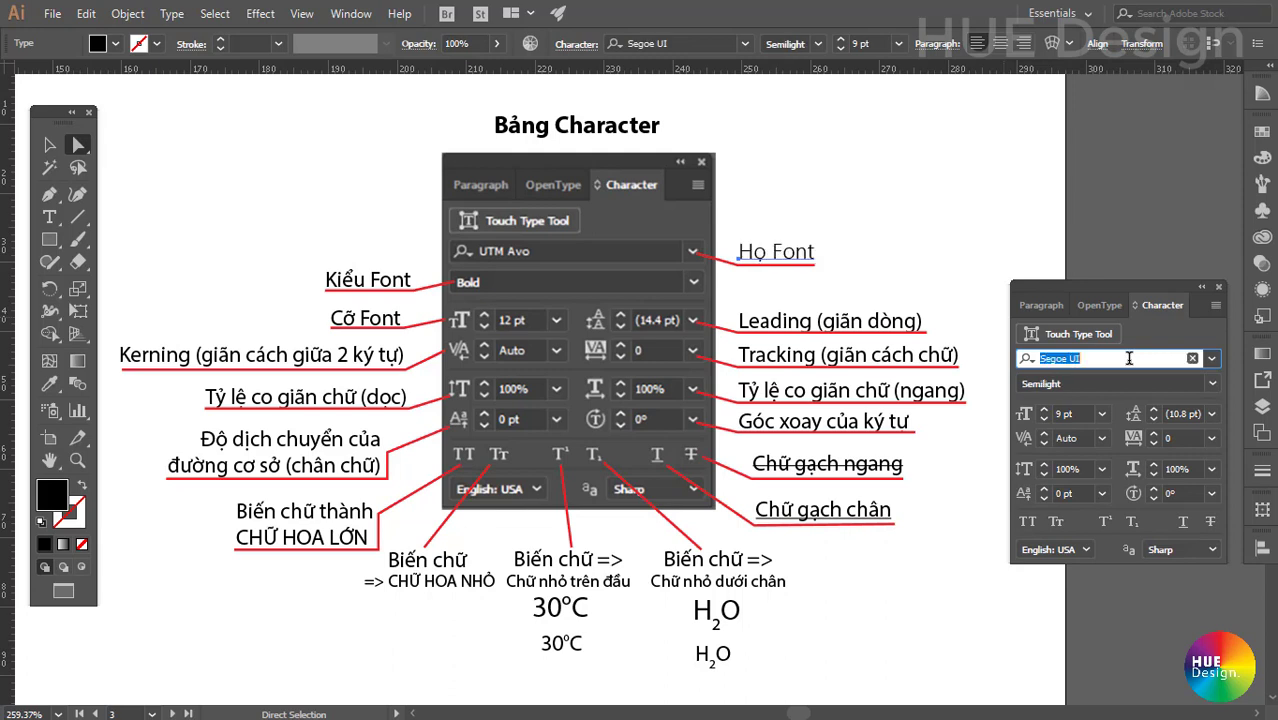
text(Sc)
key(Return)
text(Sitka)
key(Return)
text(So)
key(Return)
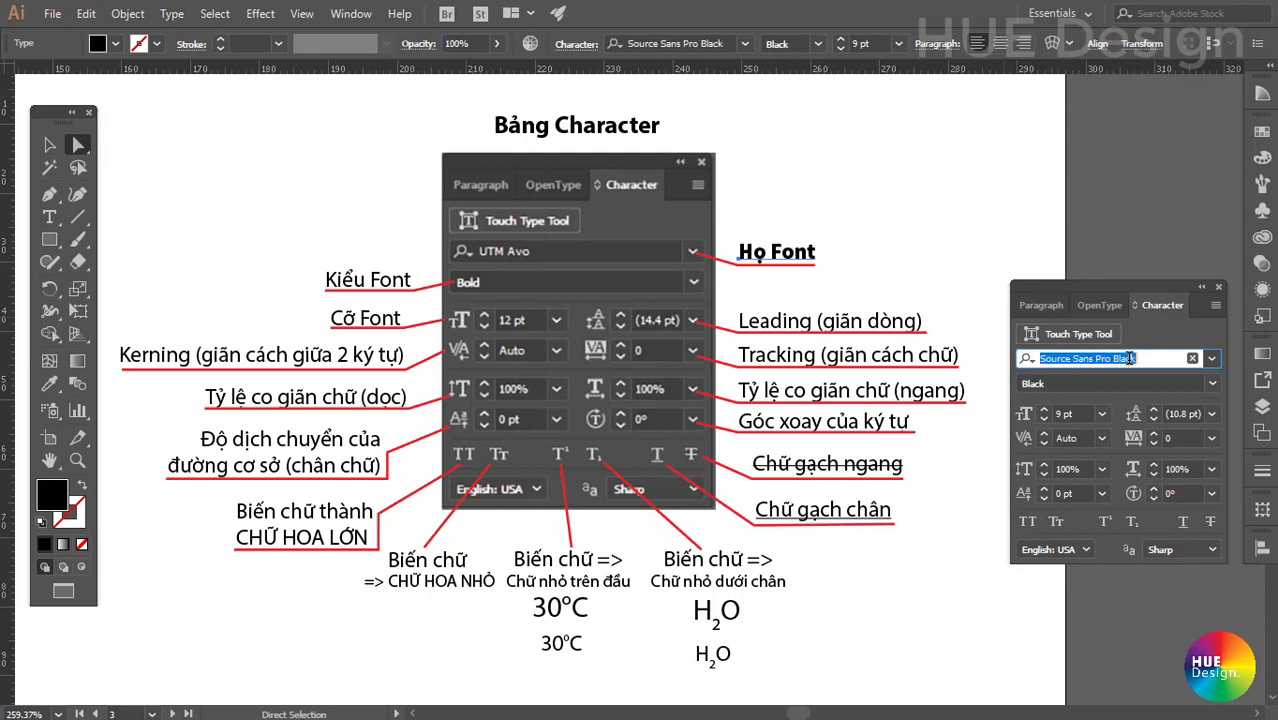
Set the Họ Font label's style to Bold and review the Regular, Semibold, Bold, Bold Italic options.
click(1213, 383)
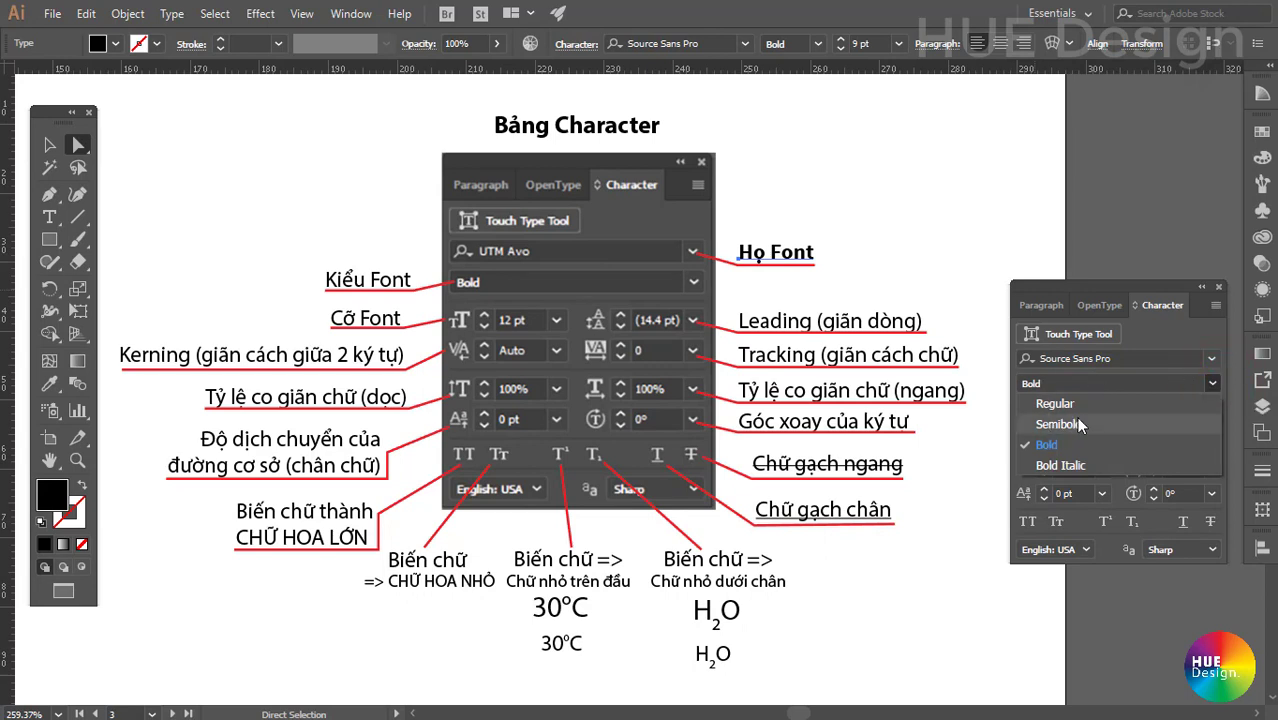
click(1150, 332)
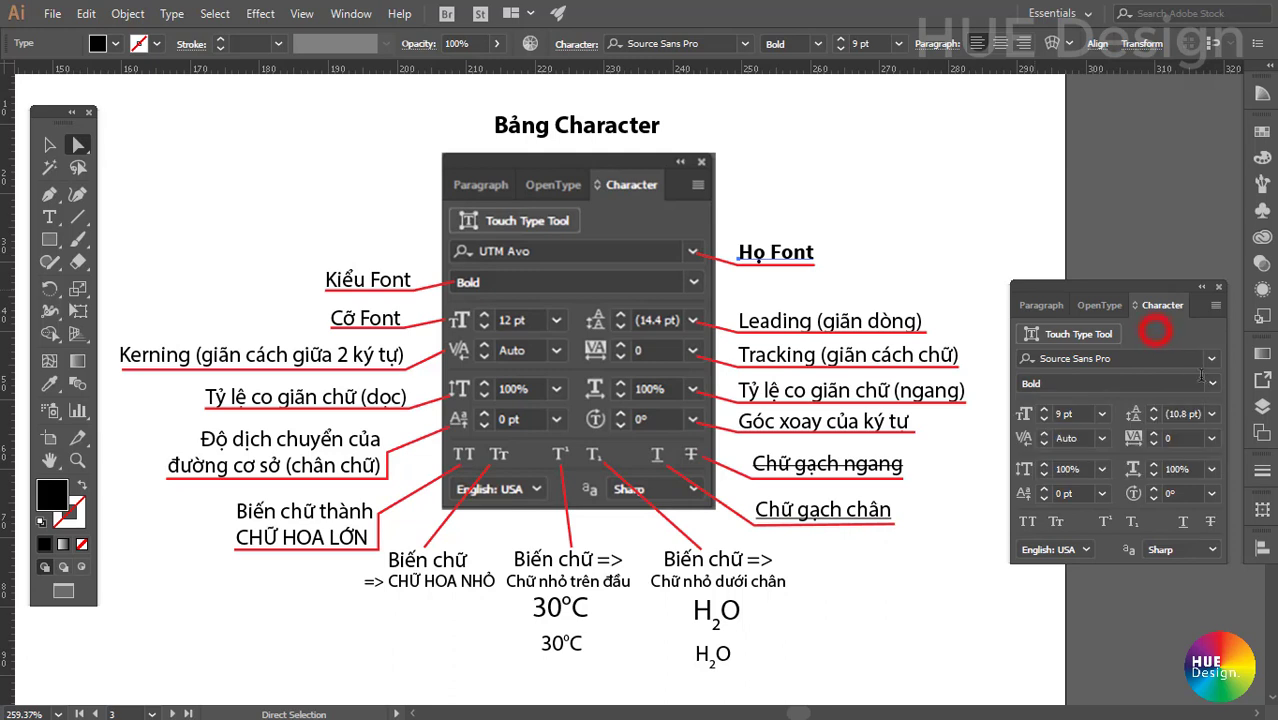
click(1211, 383)
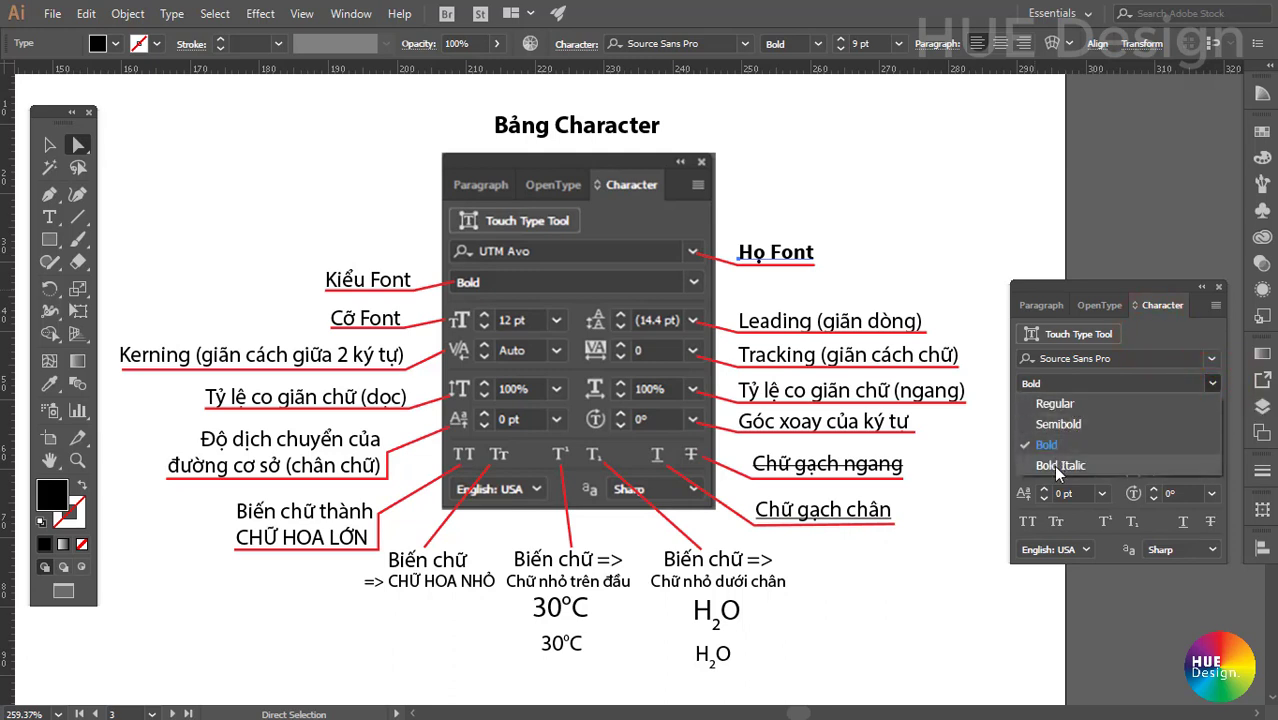
click(1130, 367)
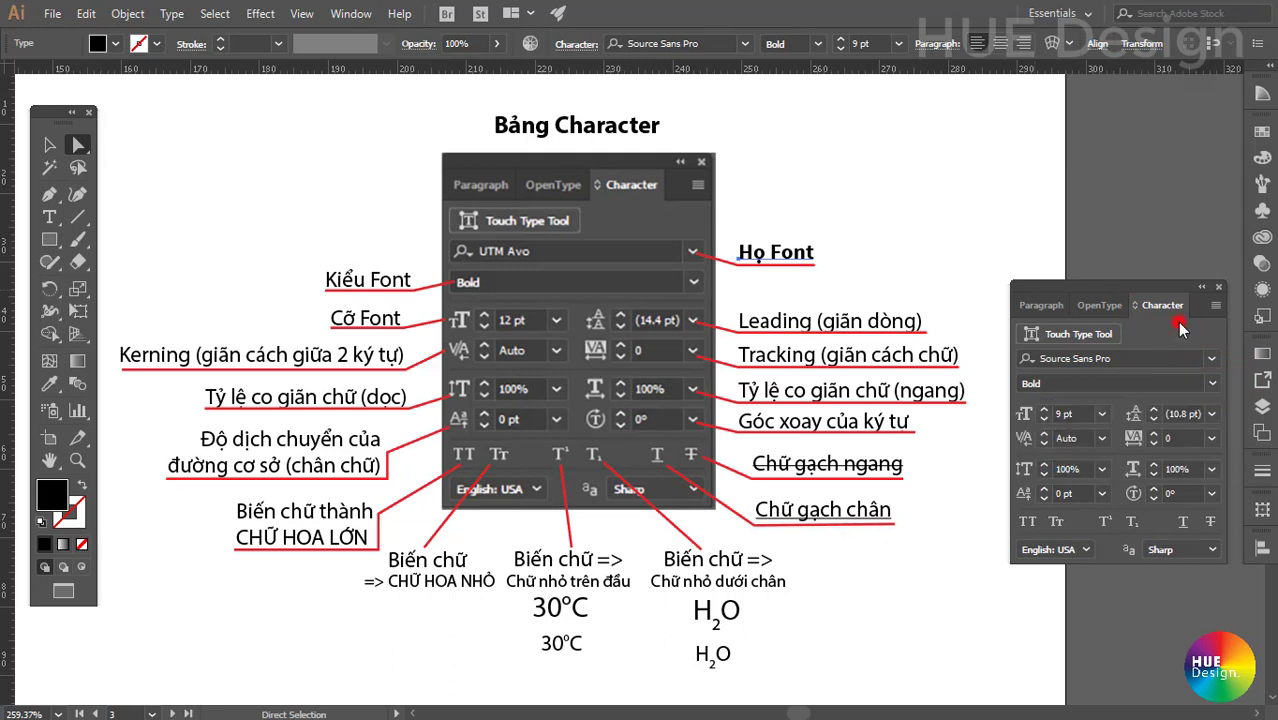
click(1211, 383)
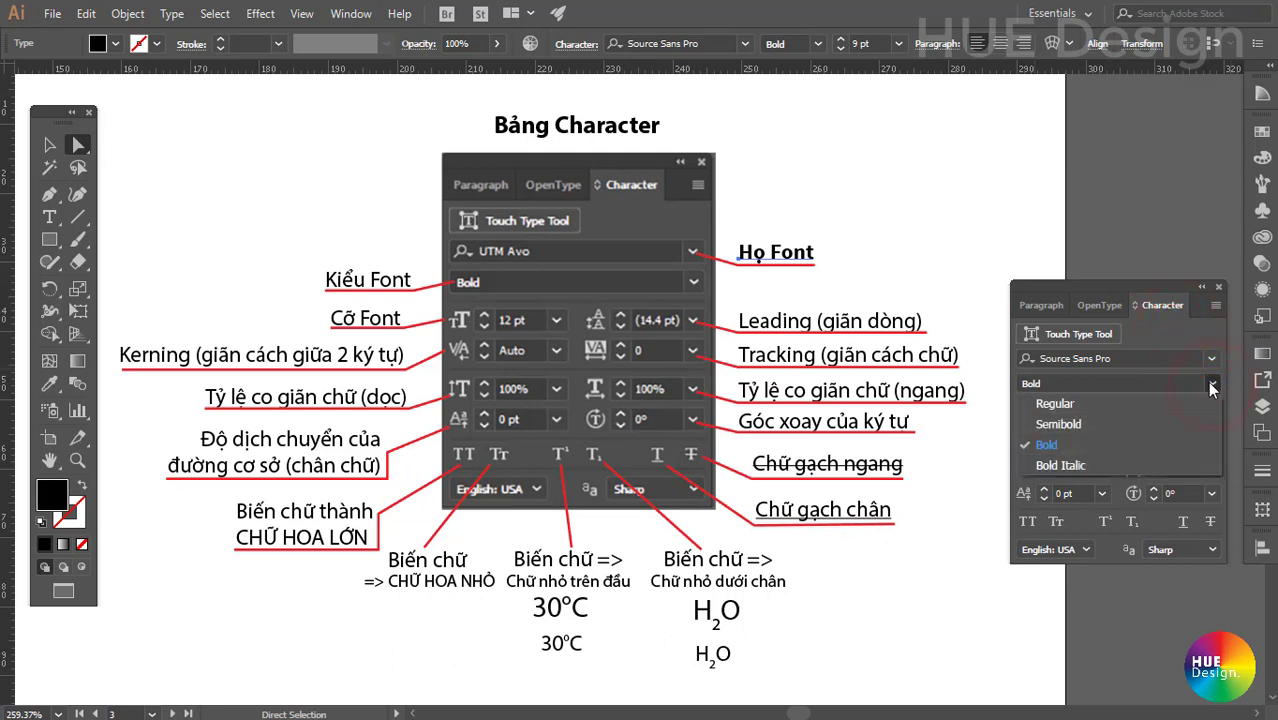
click(1212, 382)
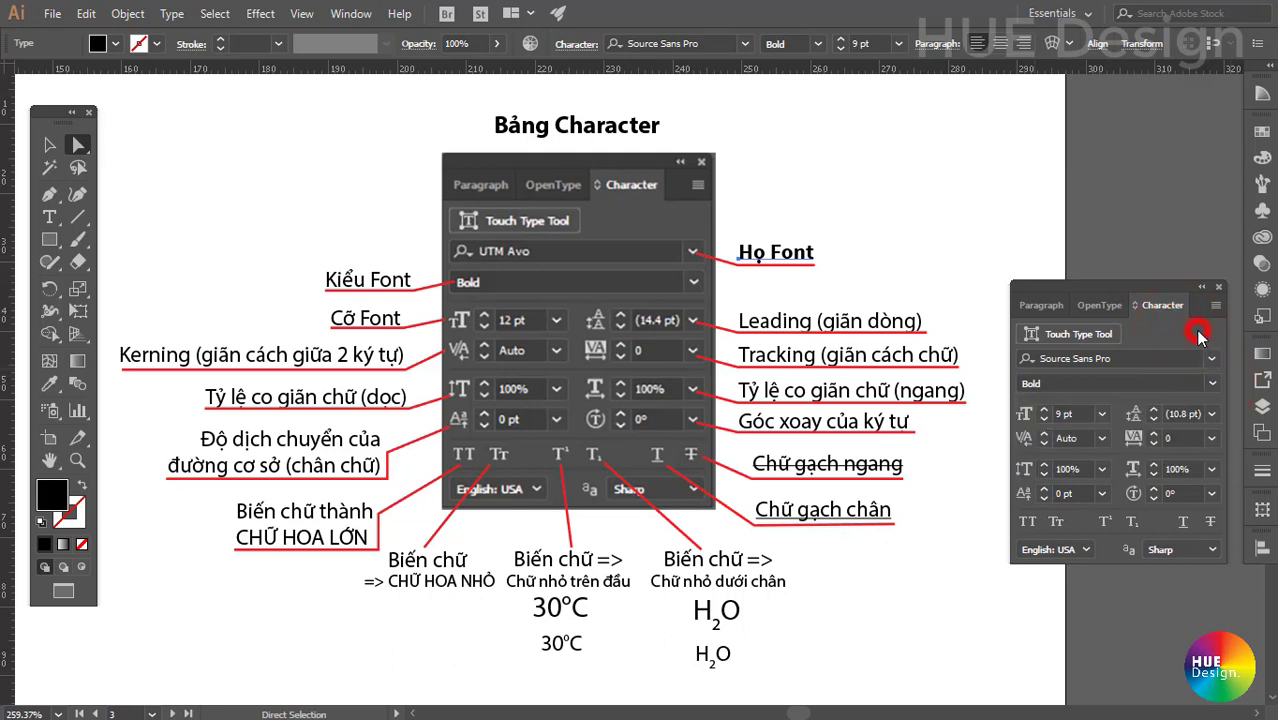
click(1212, 382)
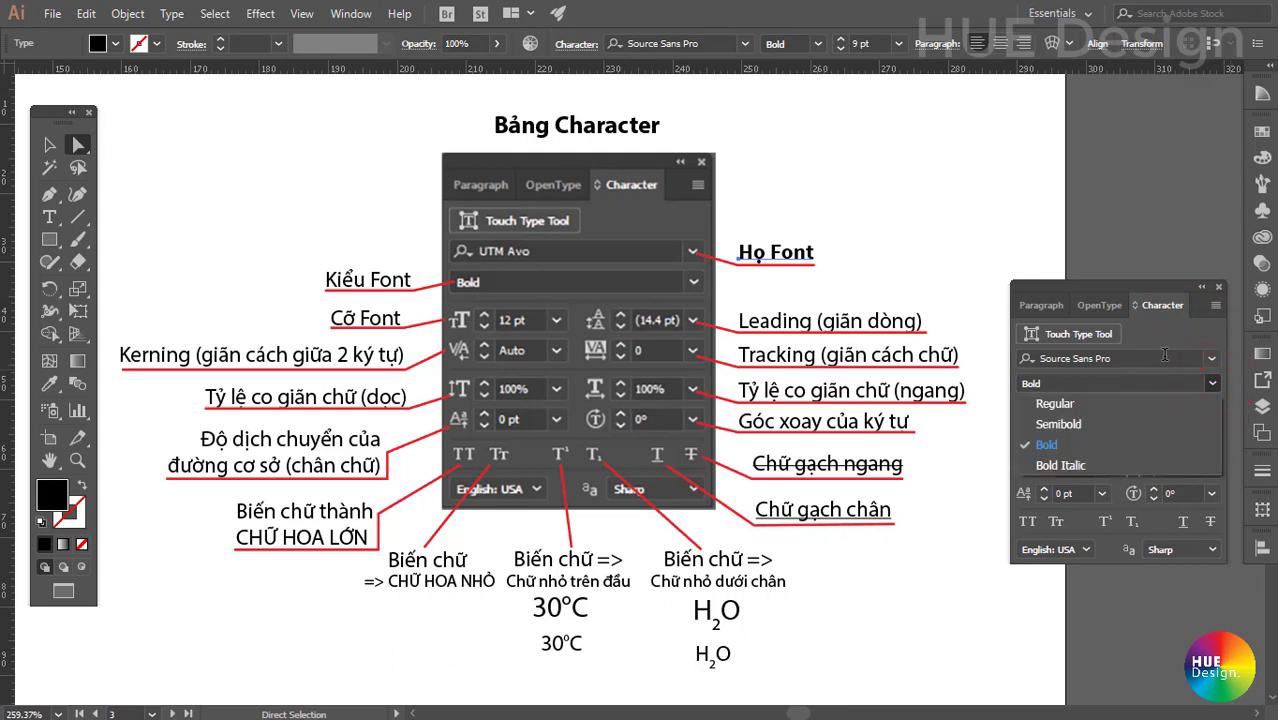
click(1210, 336)
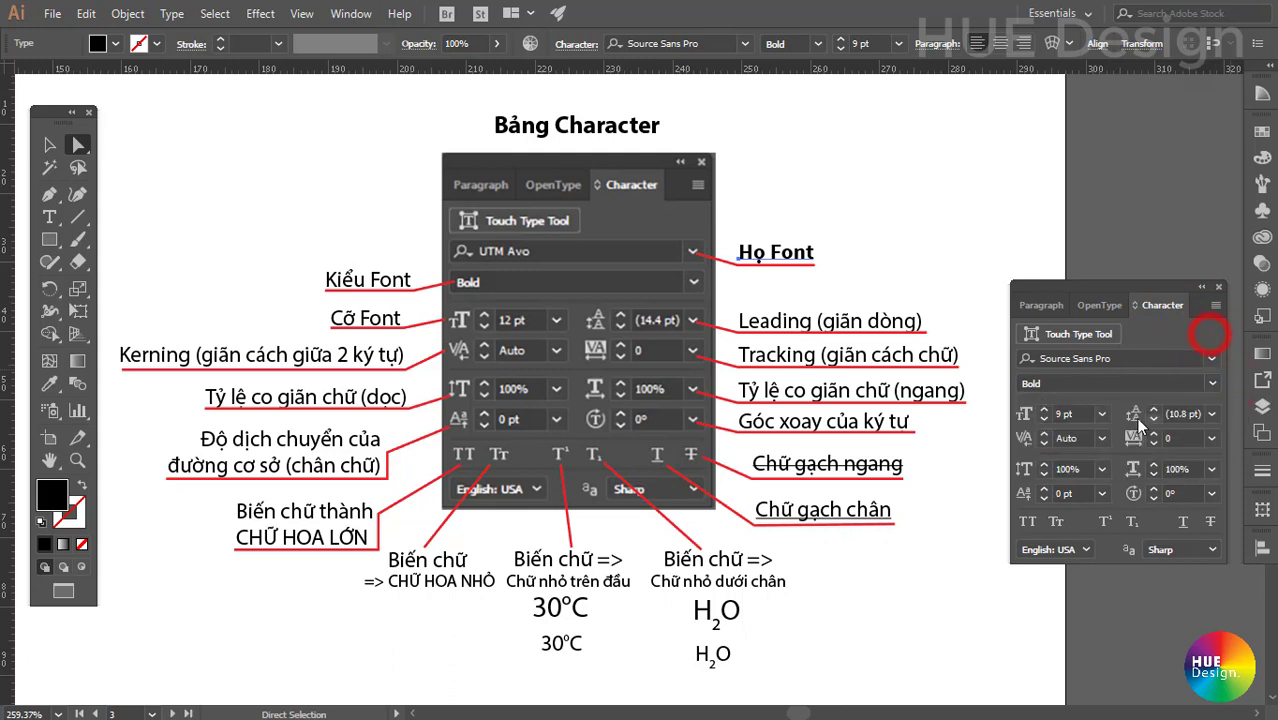
click(1070, 413)
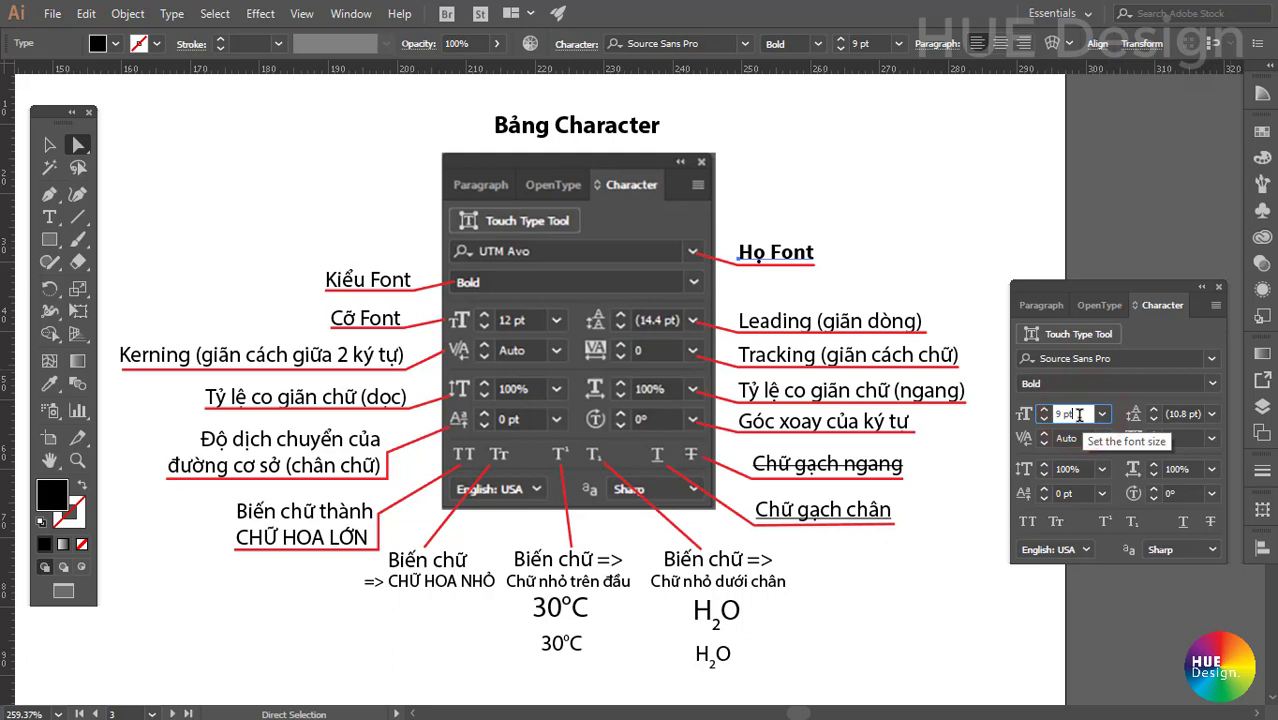
click(1101, 414)
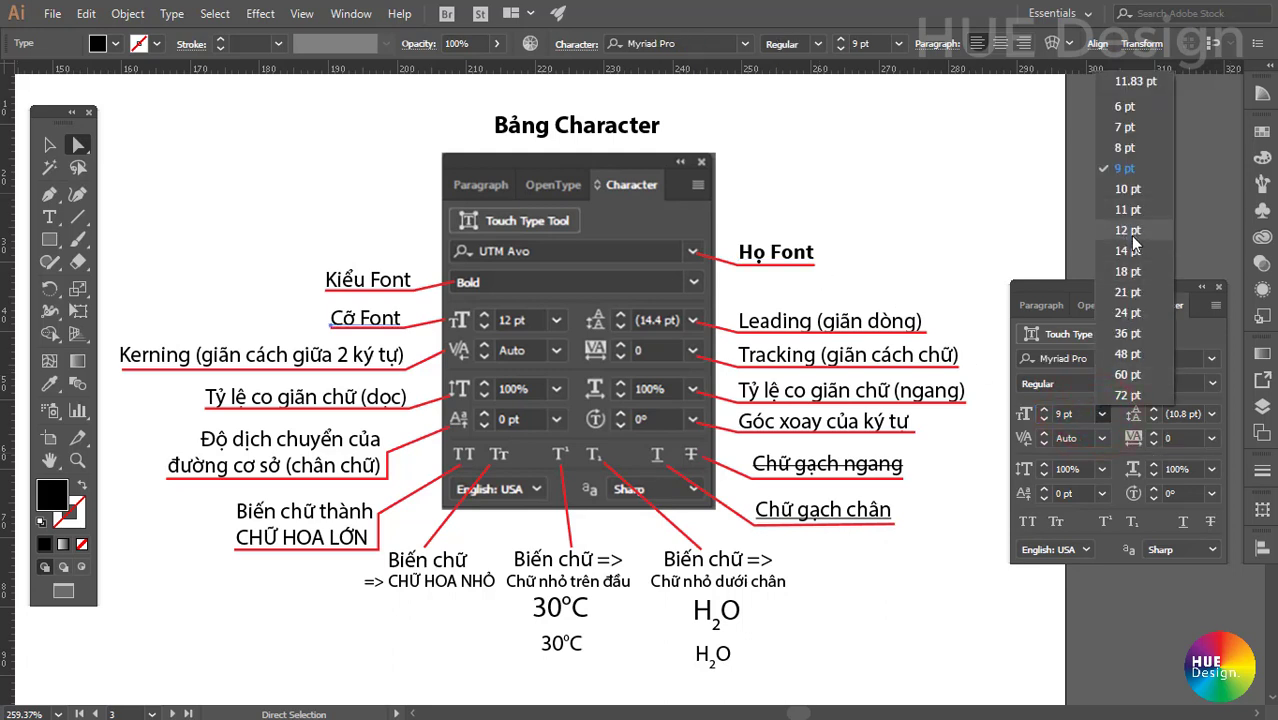
click(1126, 374)
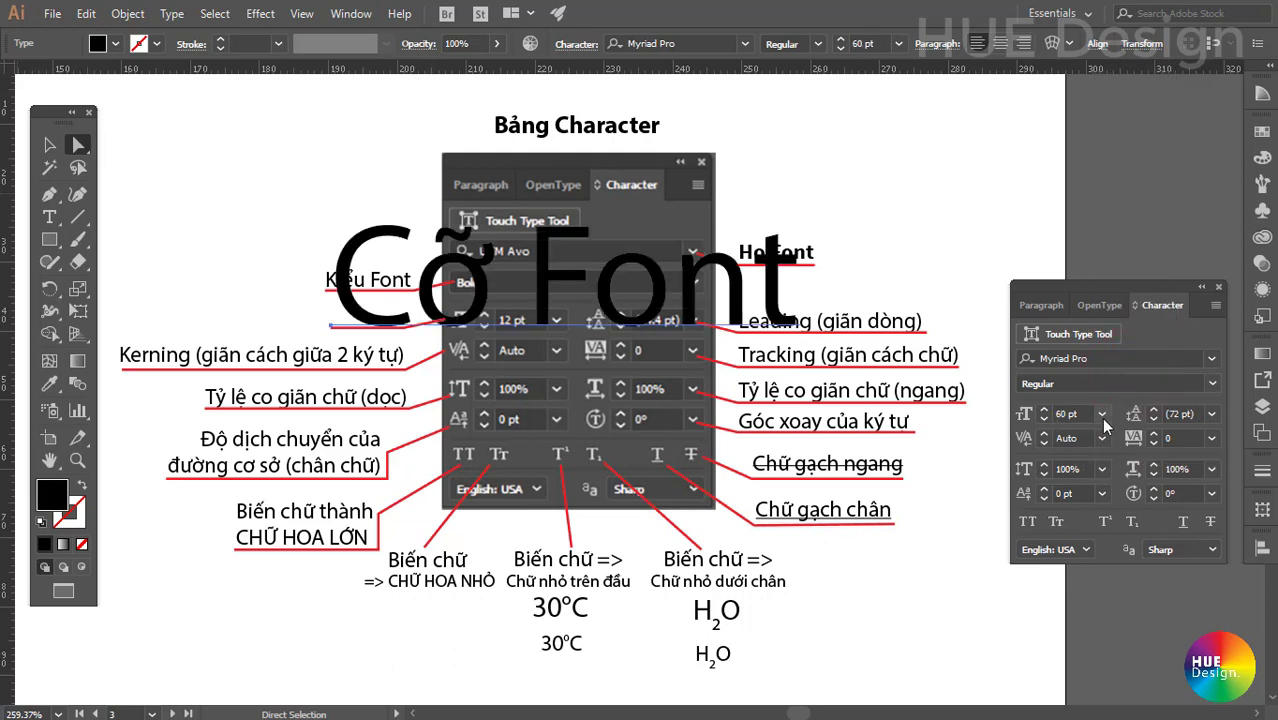
click(1101, 414)
click(1125, 333)
click(1101, 414)
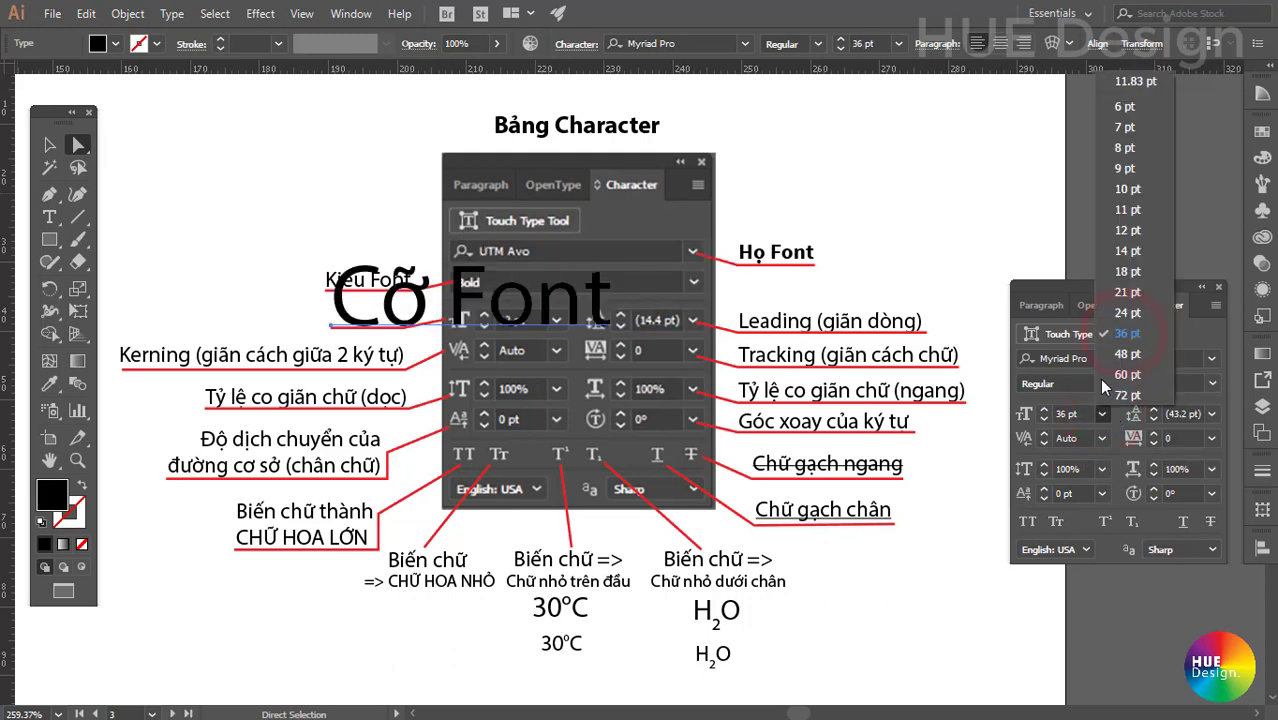
click(1124, 271)
click(1083, 414)
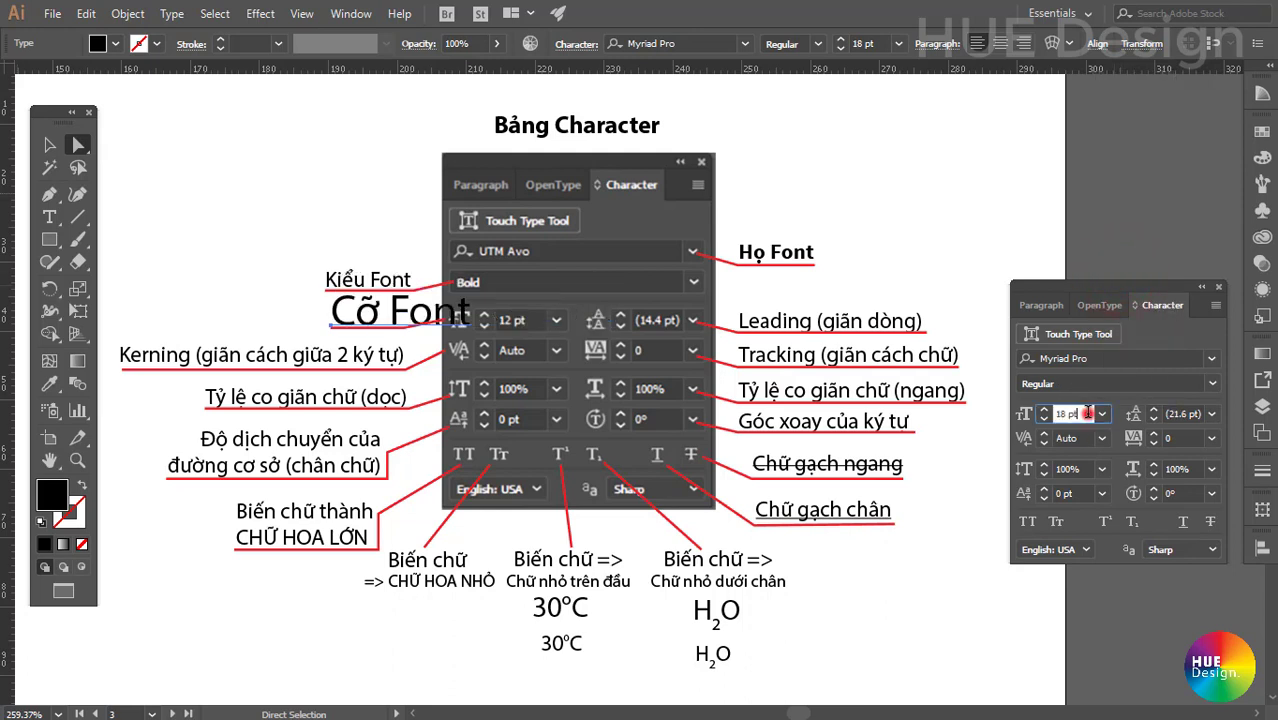
text(22)
key(Return)
text(9)
key(Return)
Zoom in on the Kerning label and place the insertion point between 'r' and 'n'.
click(322, 354)
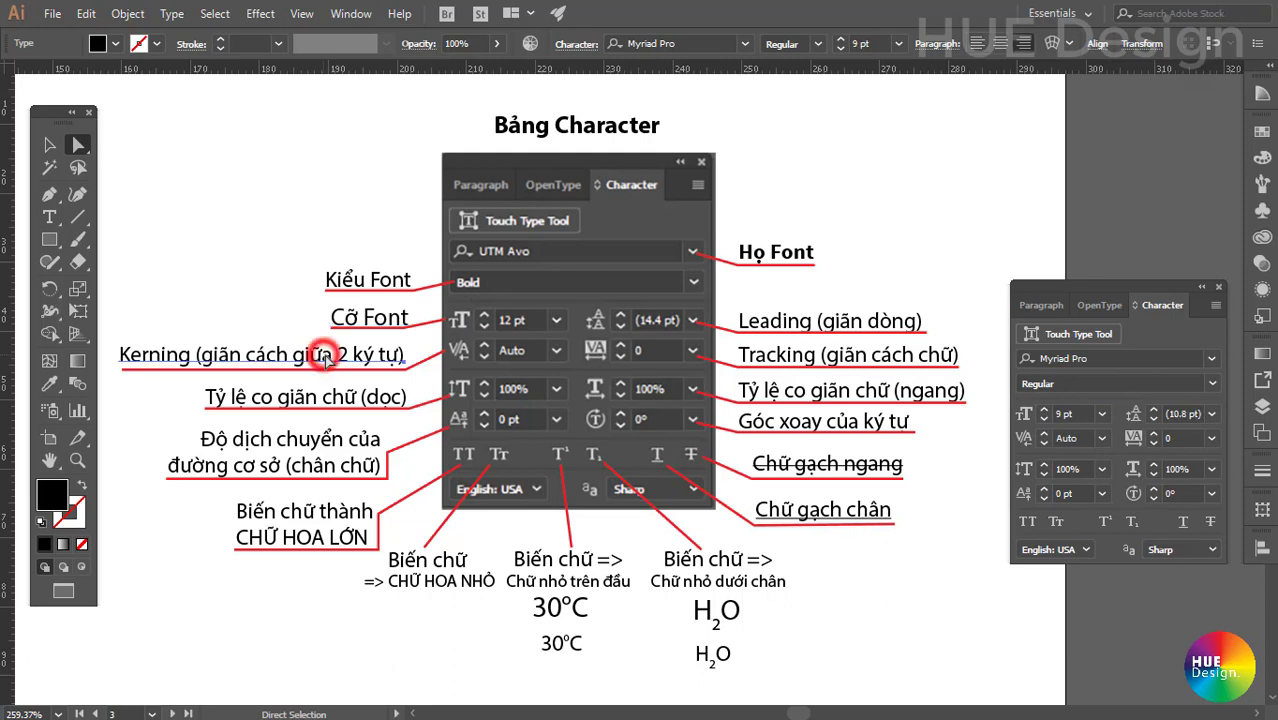
click(1078, 438)
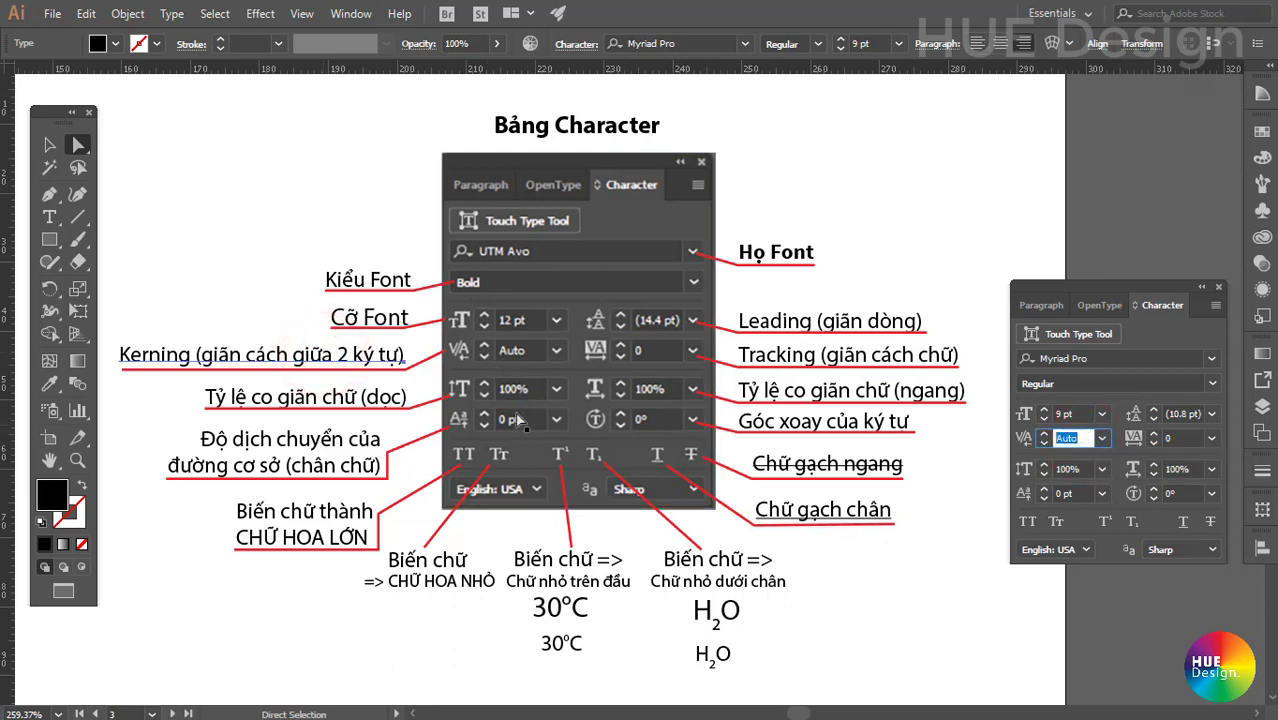
scroll(400, 371, up, 3)
click(408, 370)
double_click(336, 426)
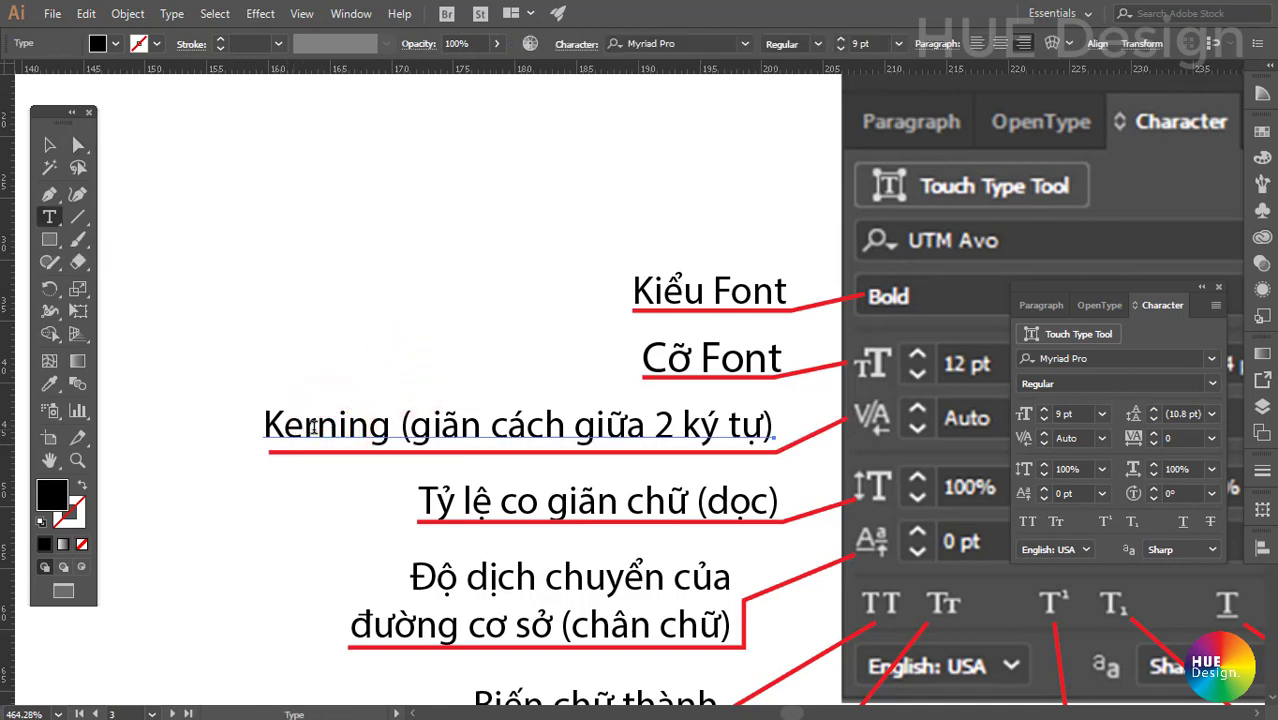
click(49, 218)
click(308, 426)
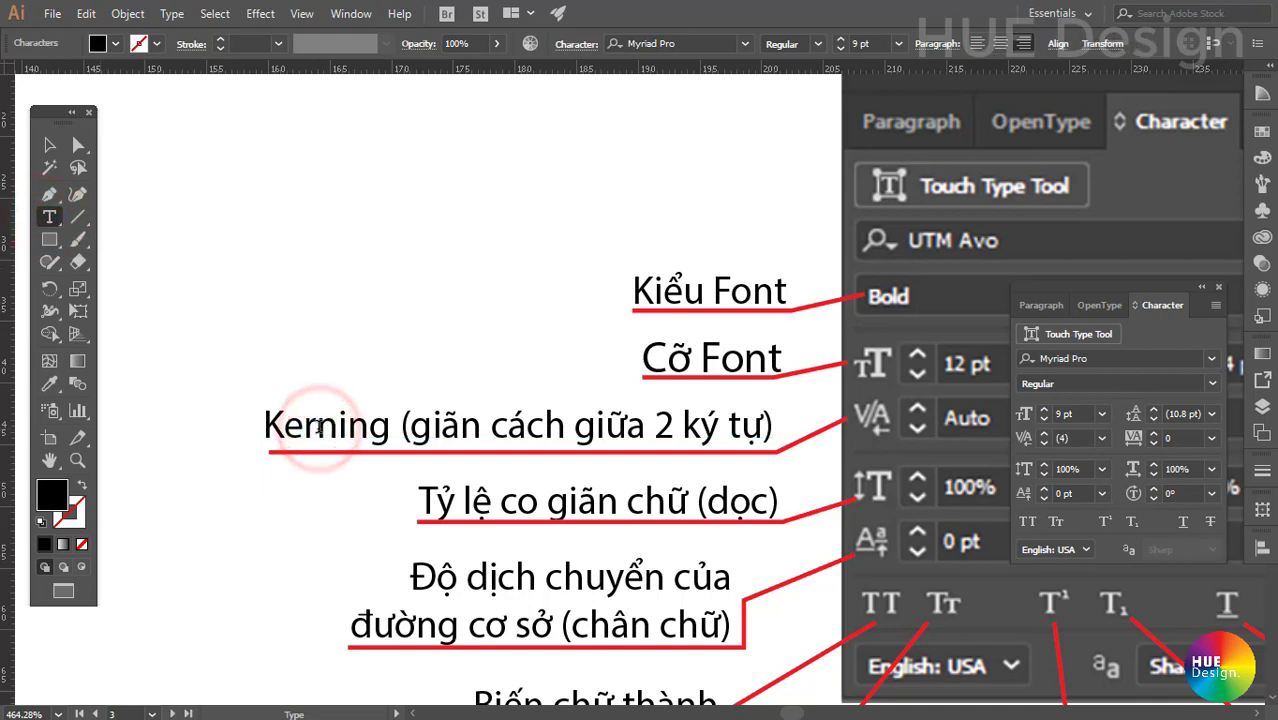
Try kerning of -25, then 200, on the r–n pair.
click(1103, 440)
click(1102, 442)
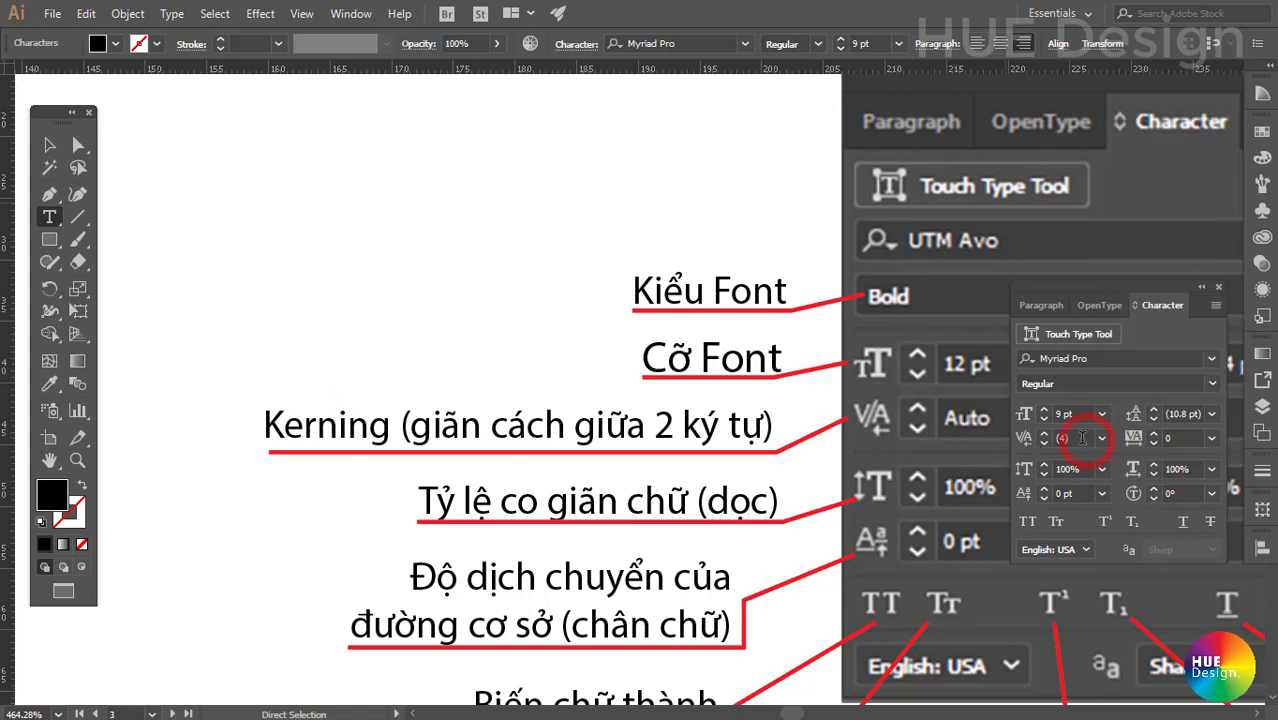
click(1103, 440)
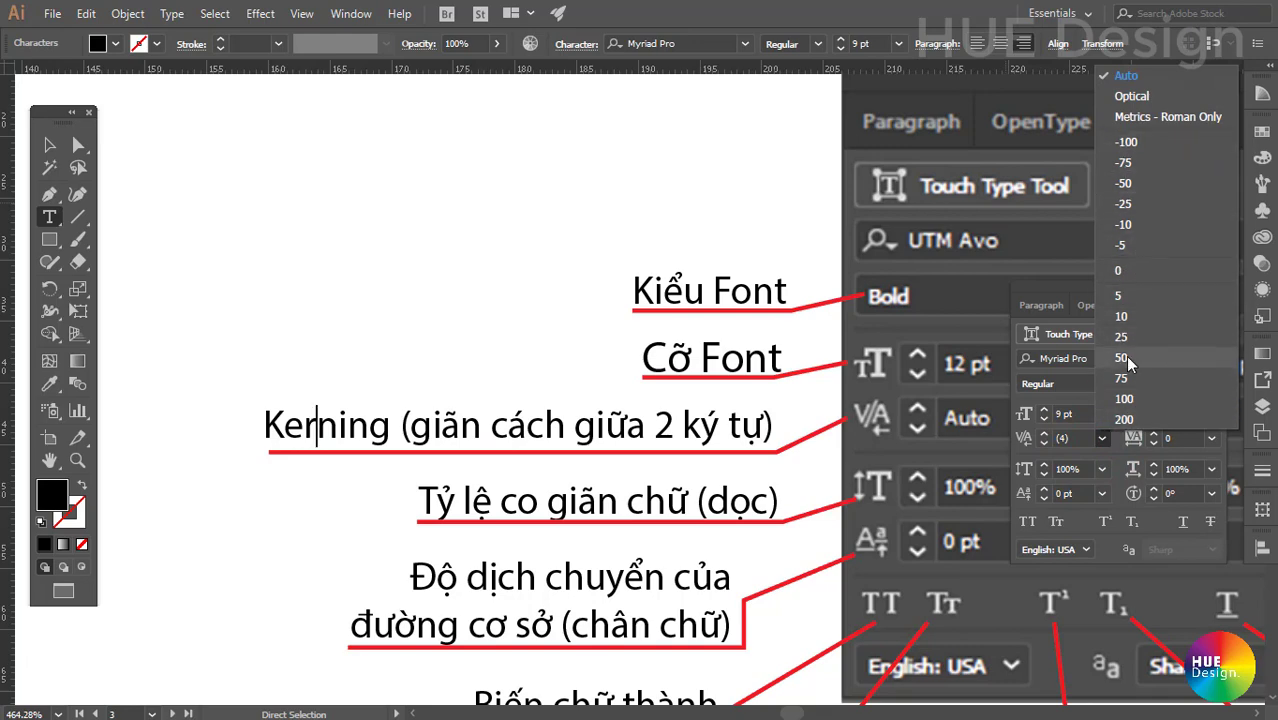
click(1136, 206)
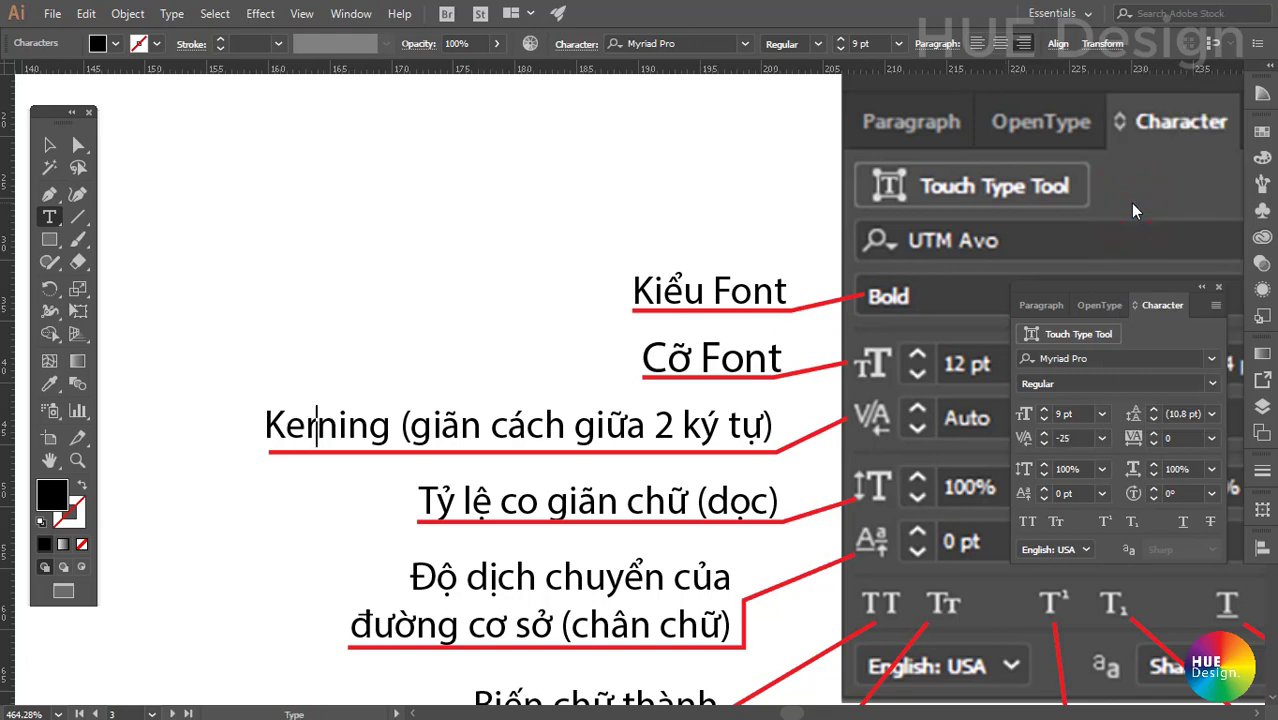
click(1101, 437)
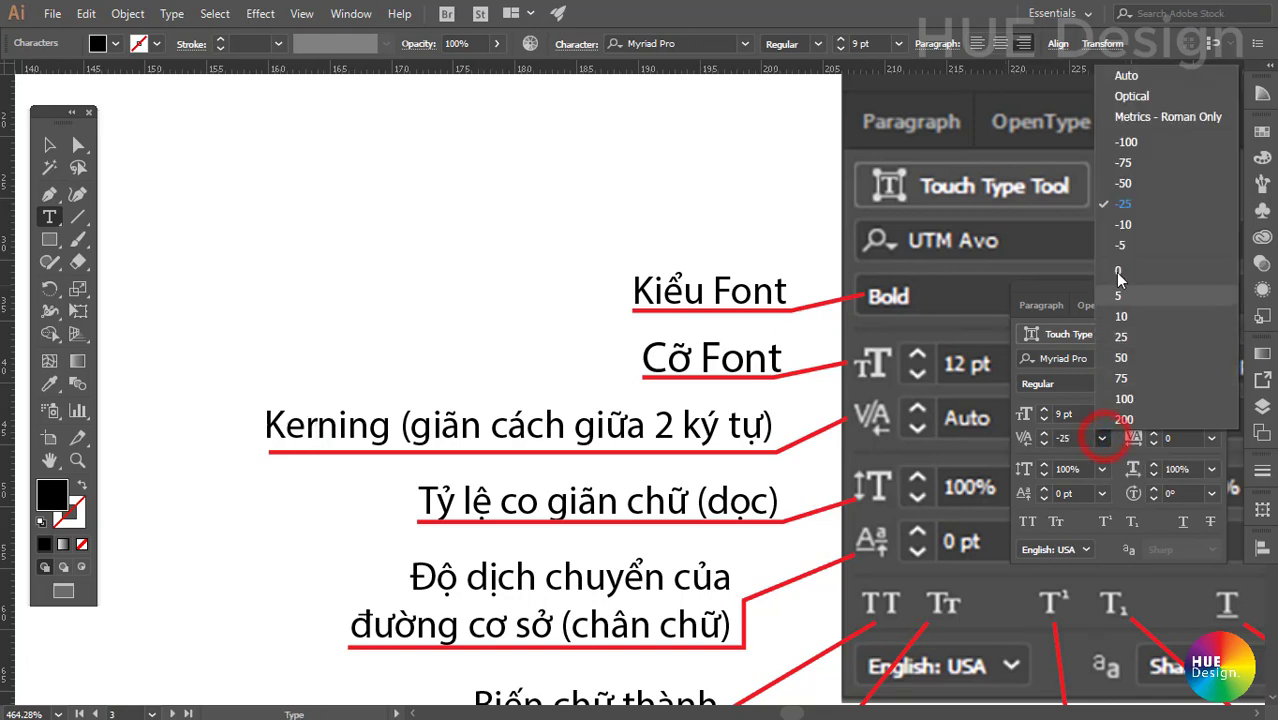
click(1126, 419)
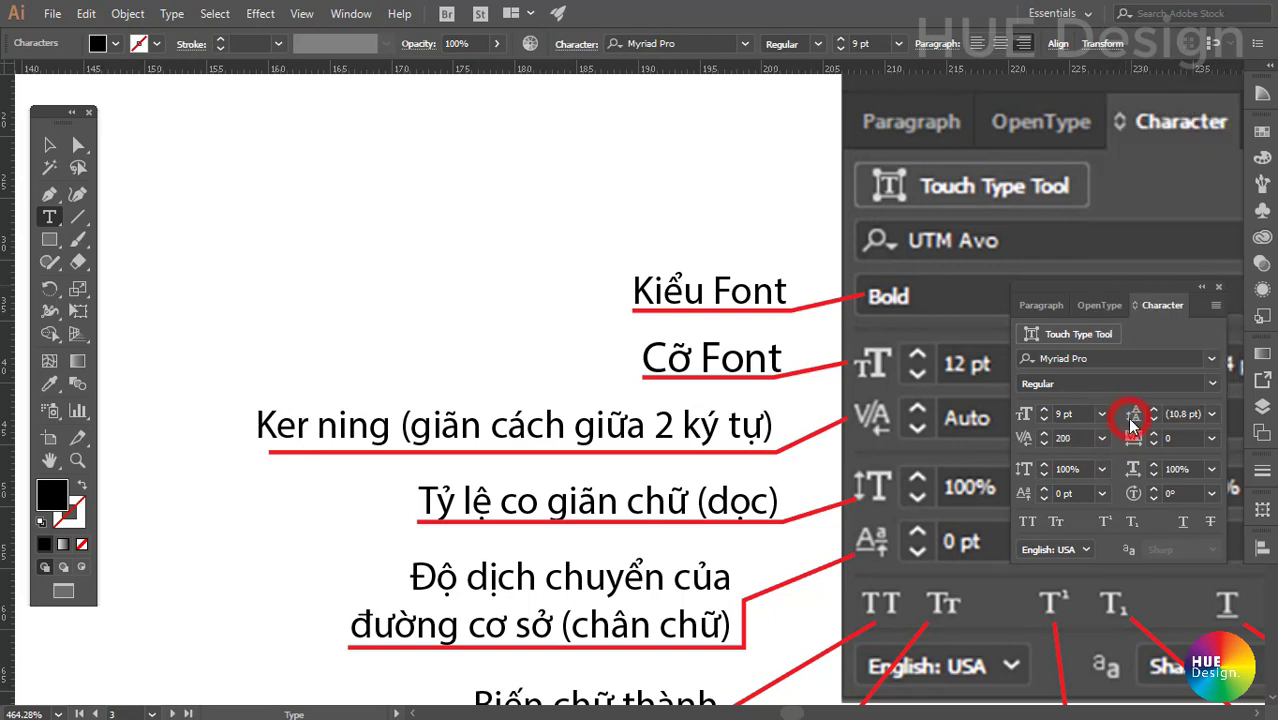
Widen the r–n kerning to 400, then reset it to 0.
double_click(1064, 438)
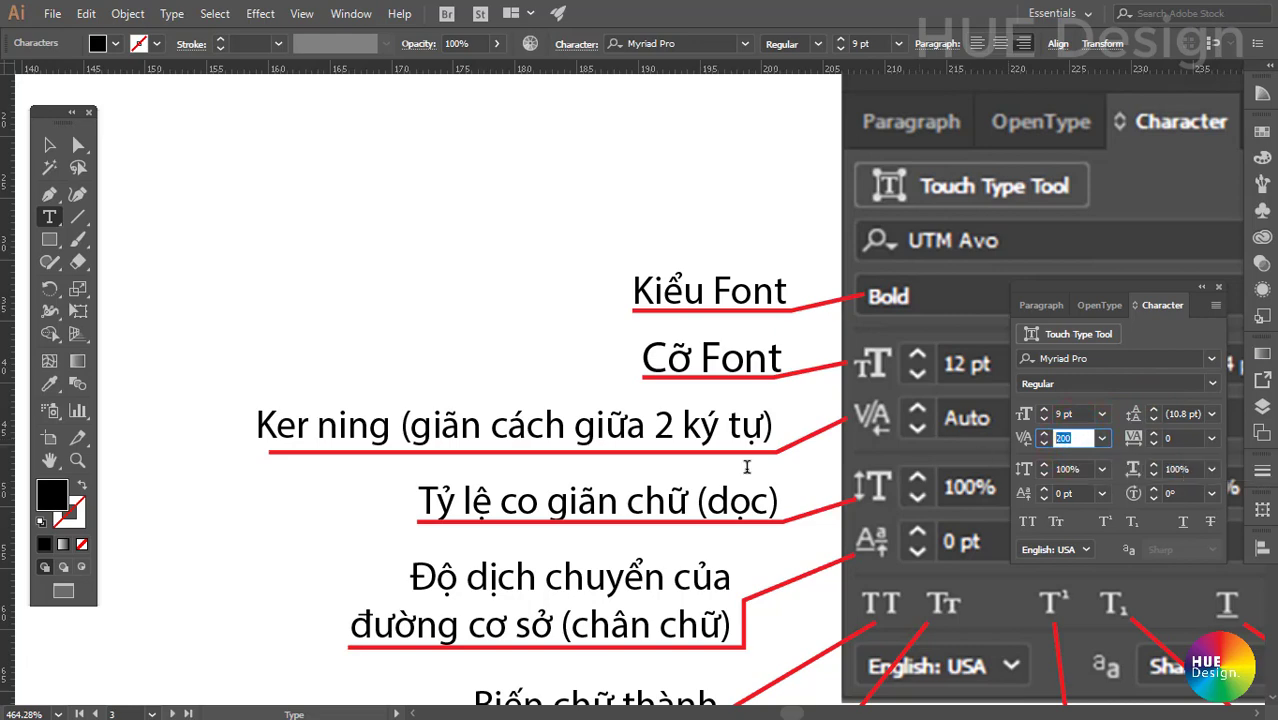
drag(318, 428, 312, 428)
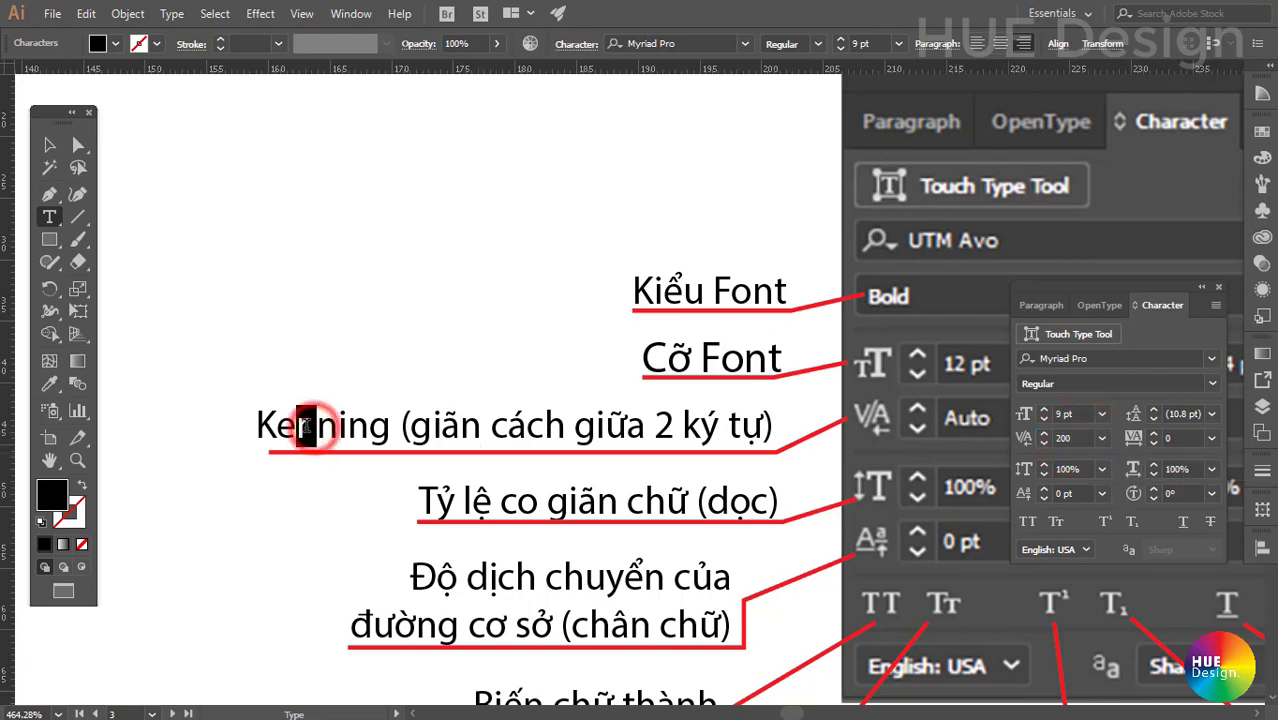
click(312, 430)
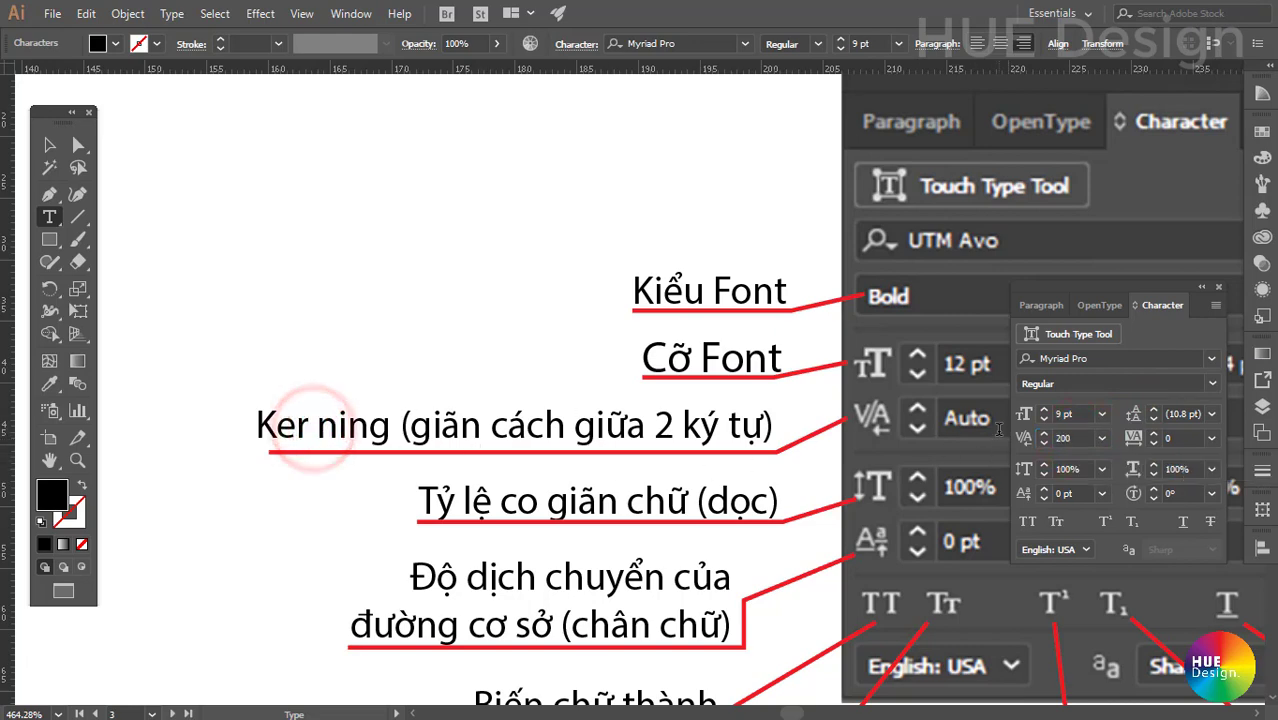
click(1068, 437)
text(4)
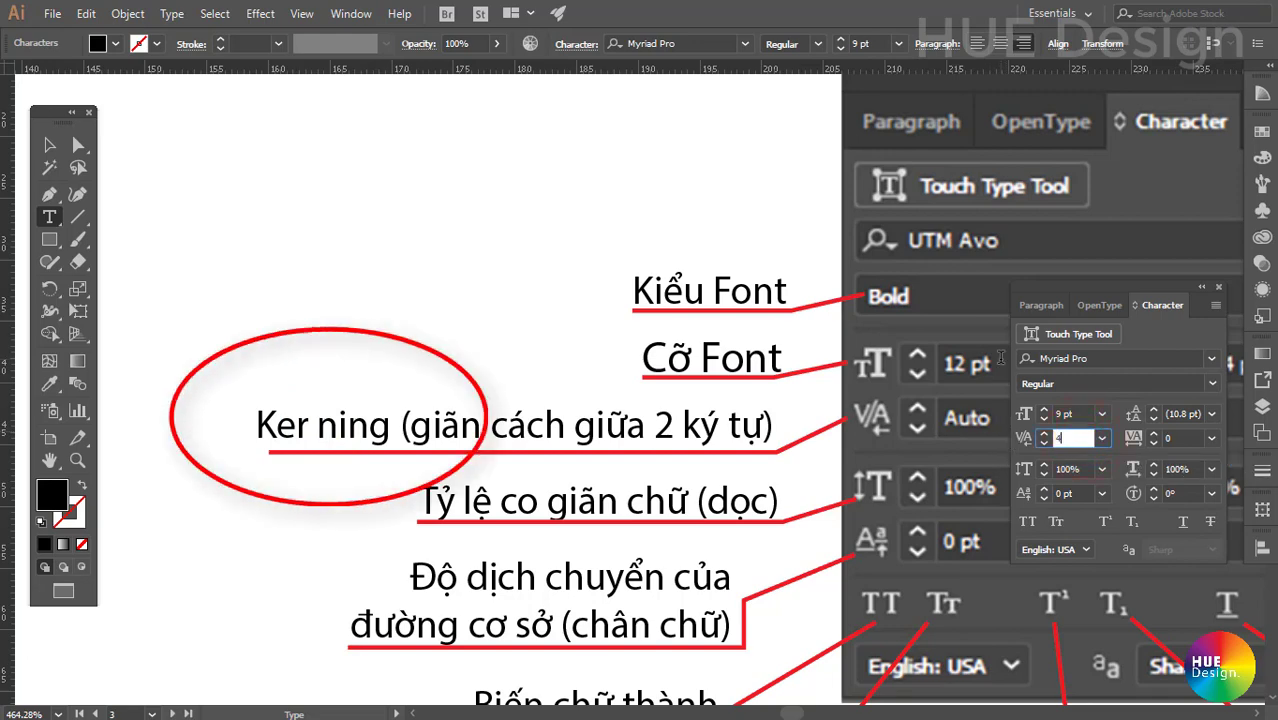
key(Return)
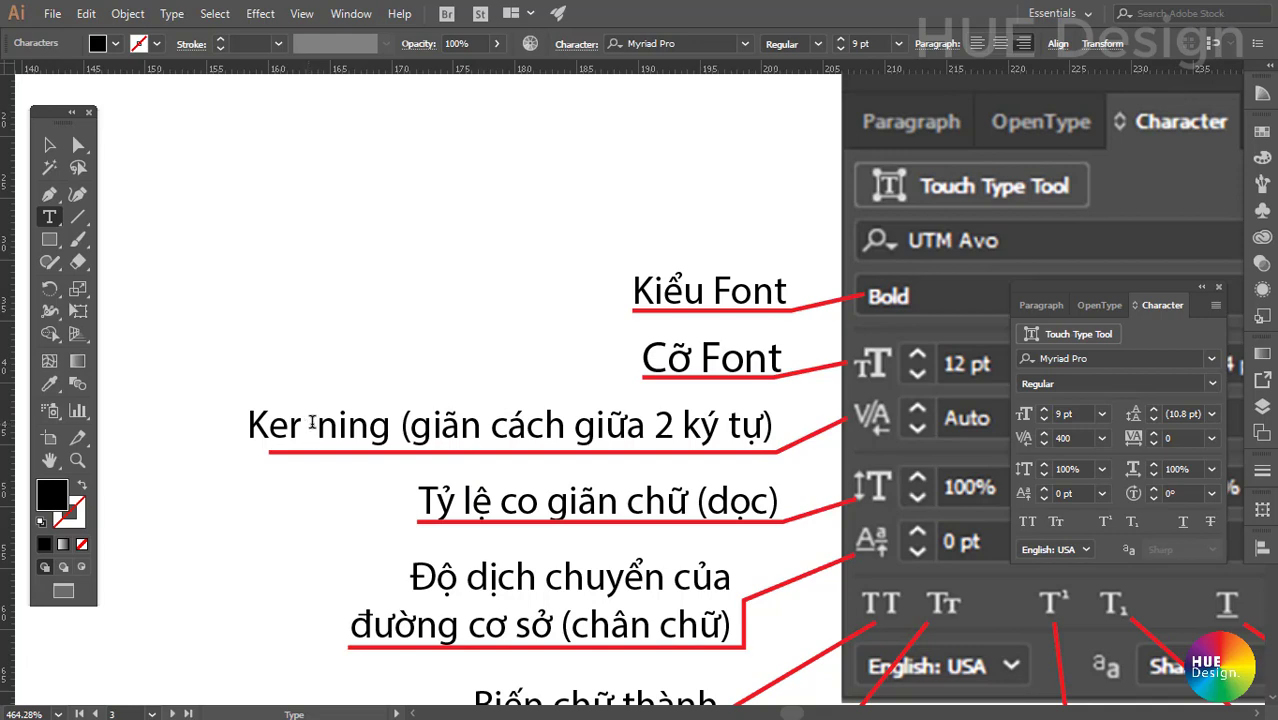
click(1100, 439)
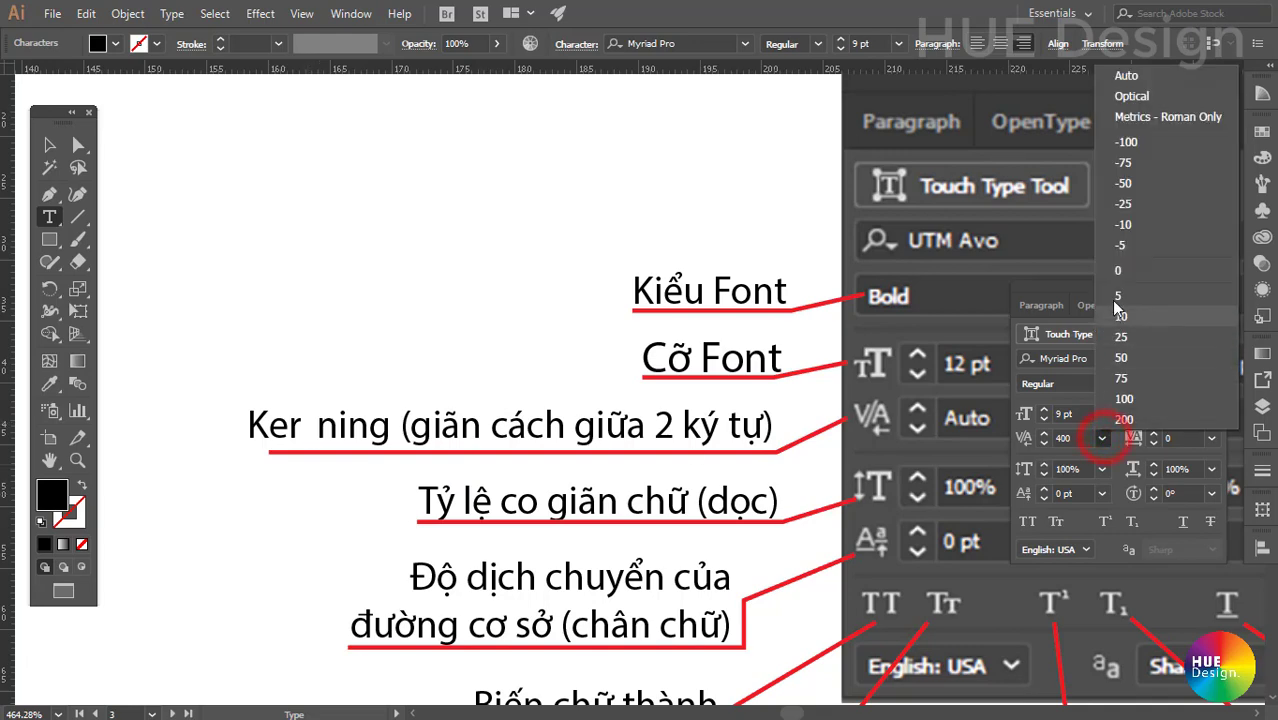
click(1132, 272)
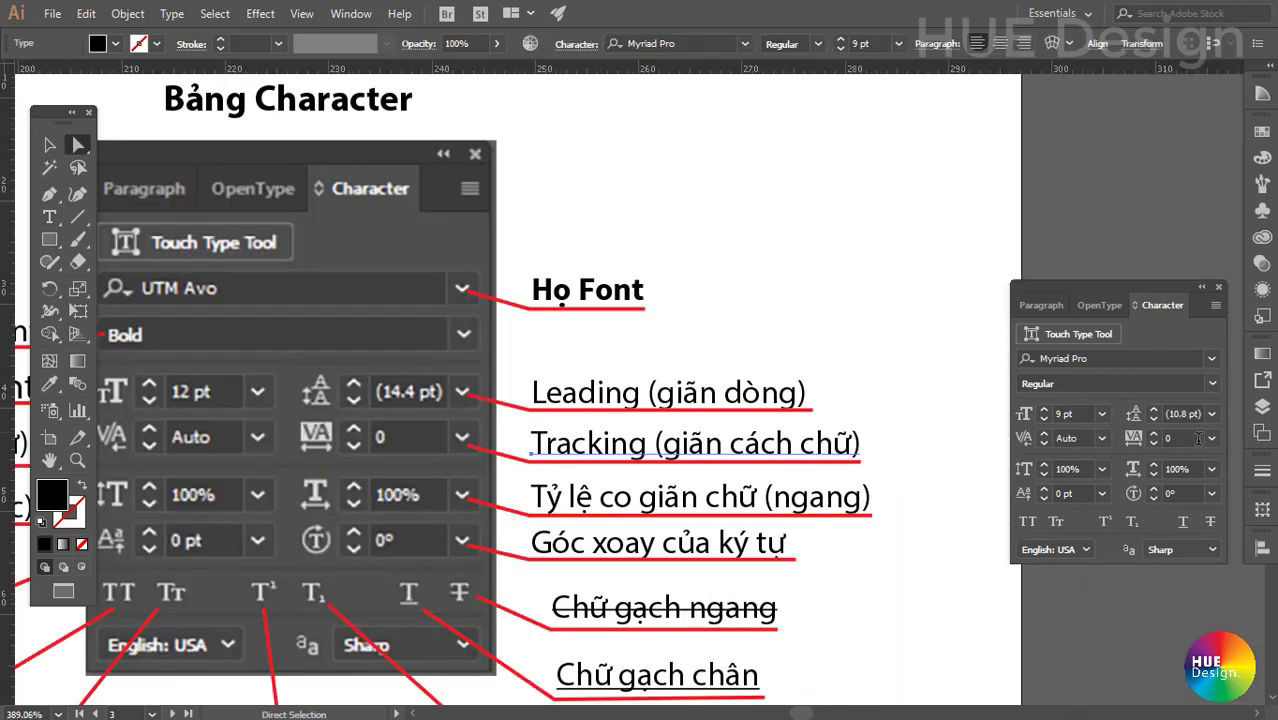
Spread the Tracking label's letters to 100, then 200 tracking.
click(1181, 437)
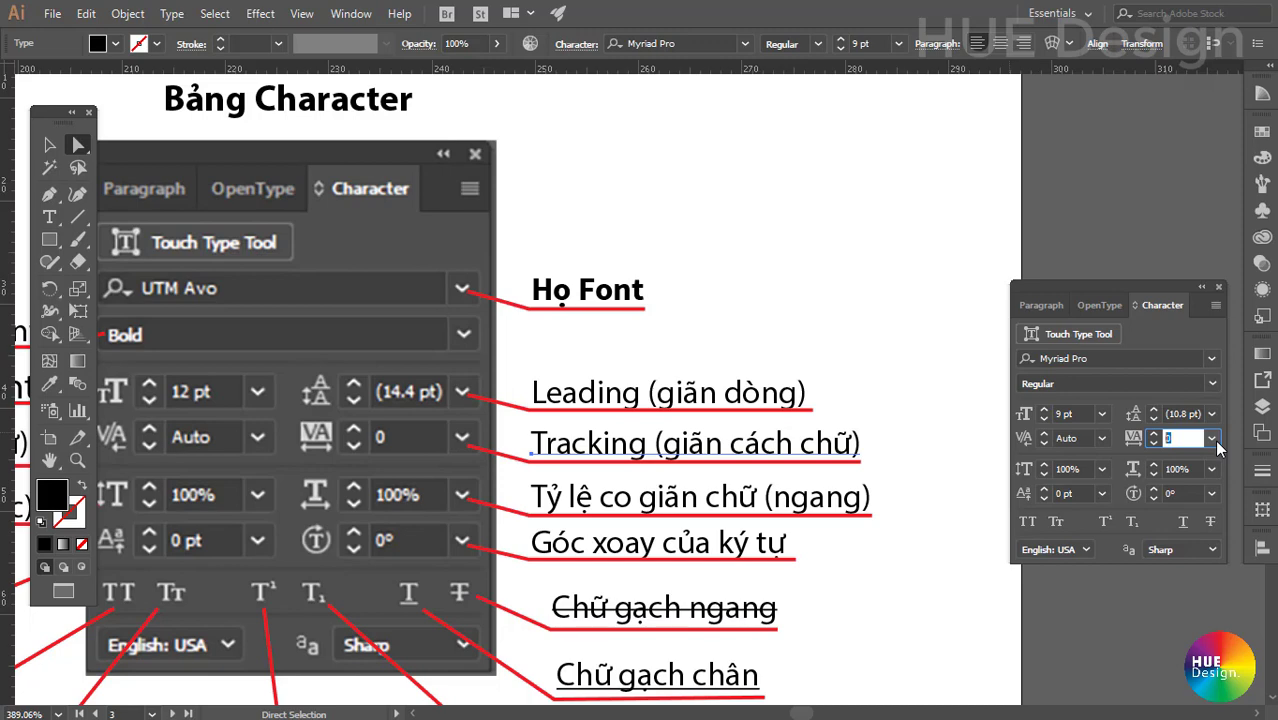
click(1216, 442)
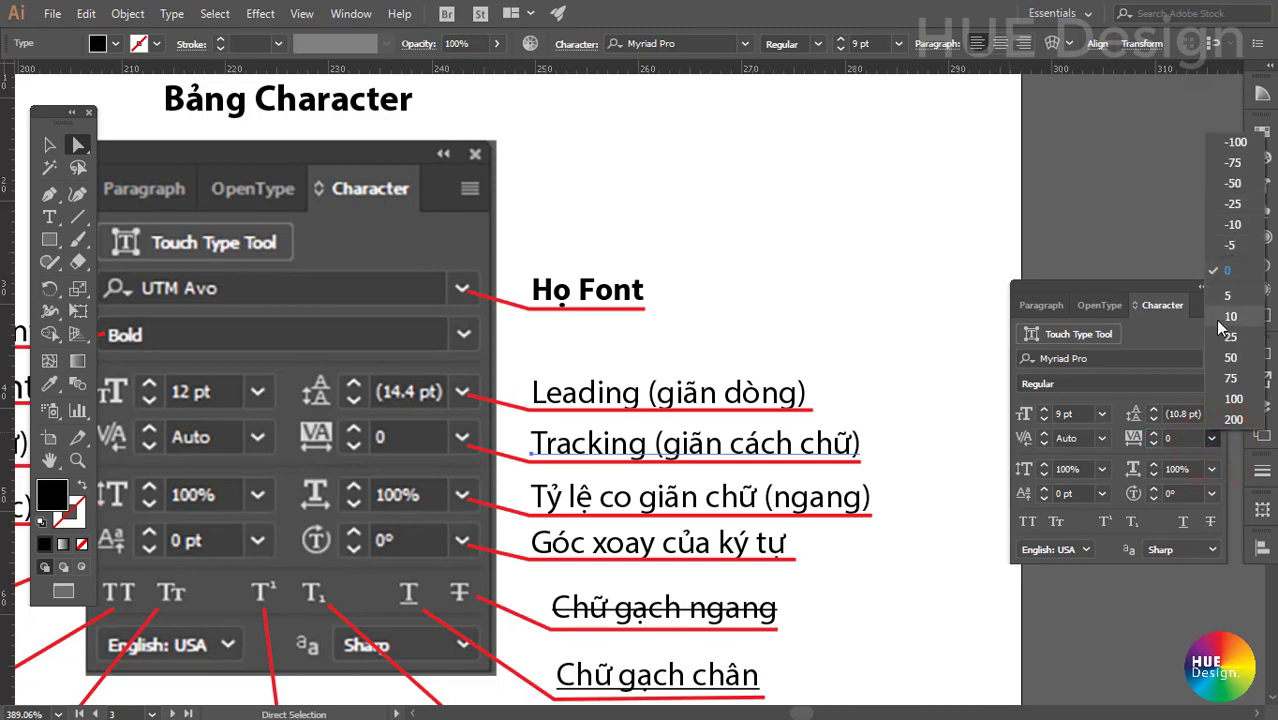
click(1233, 399)
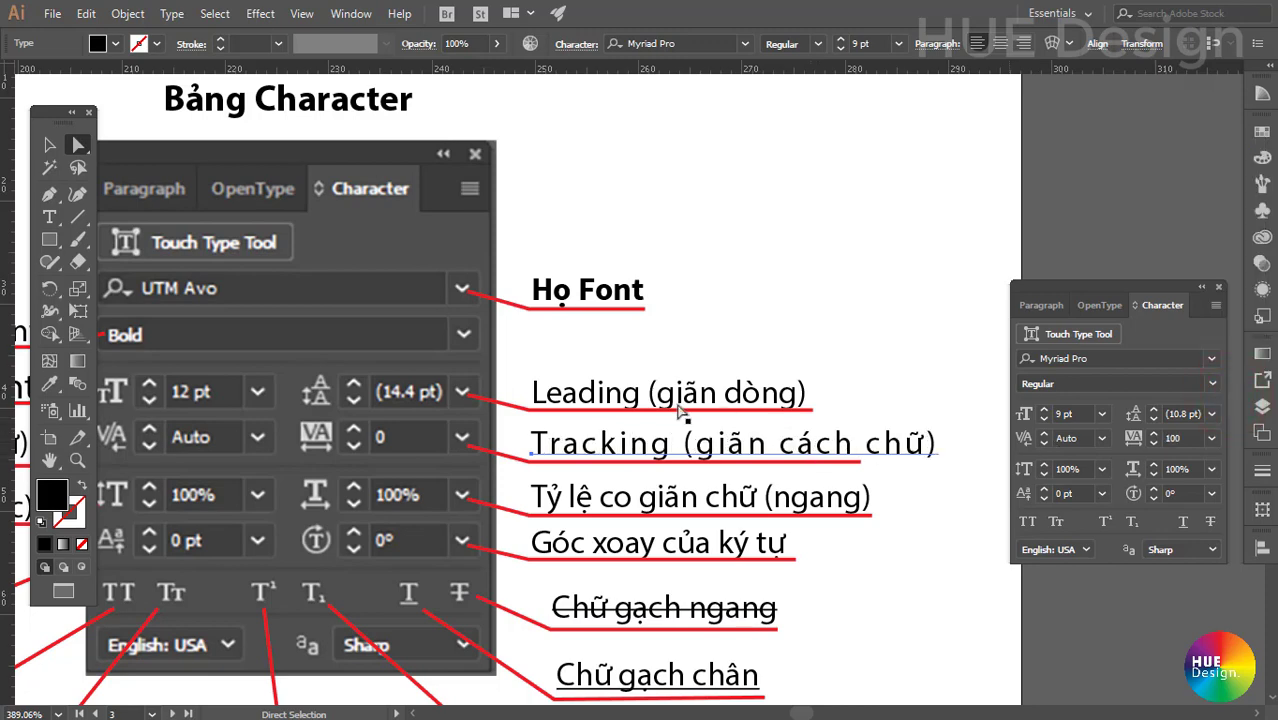
click(494, 452)
click(1210, 440)
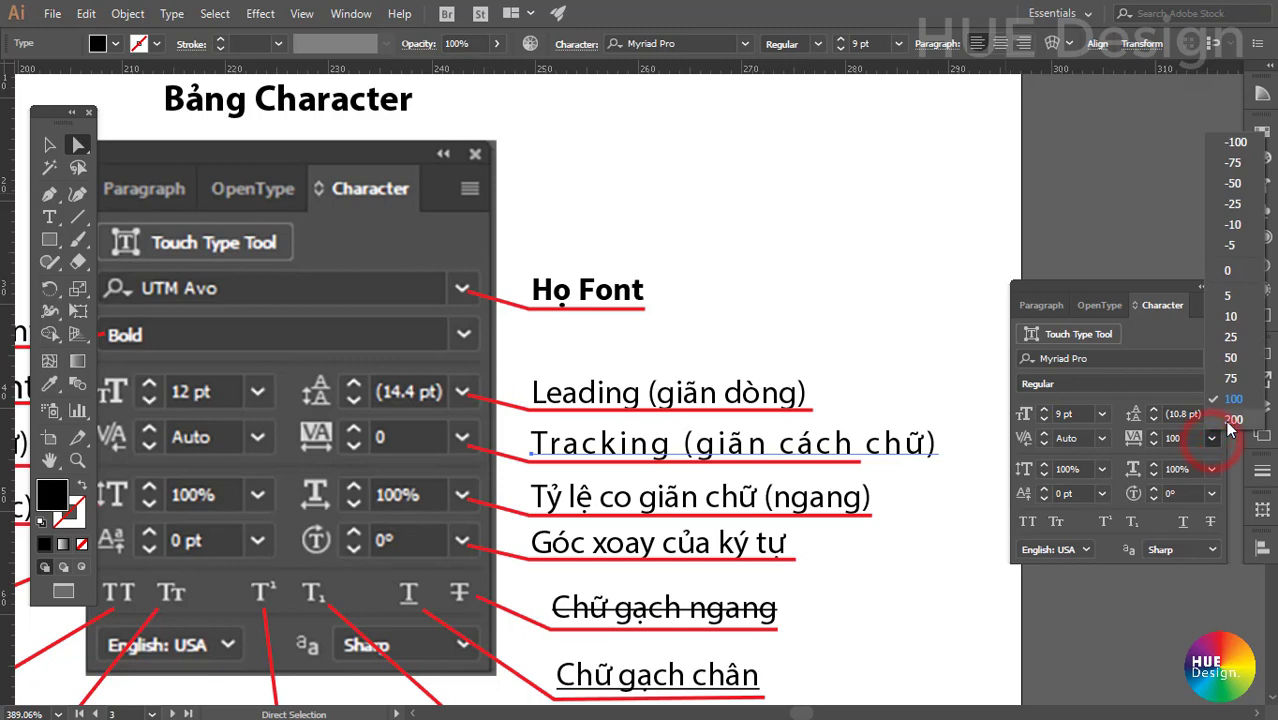
click(1228, 412)
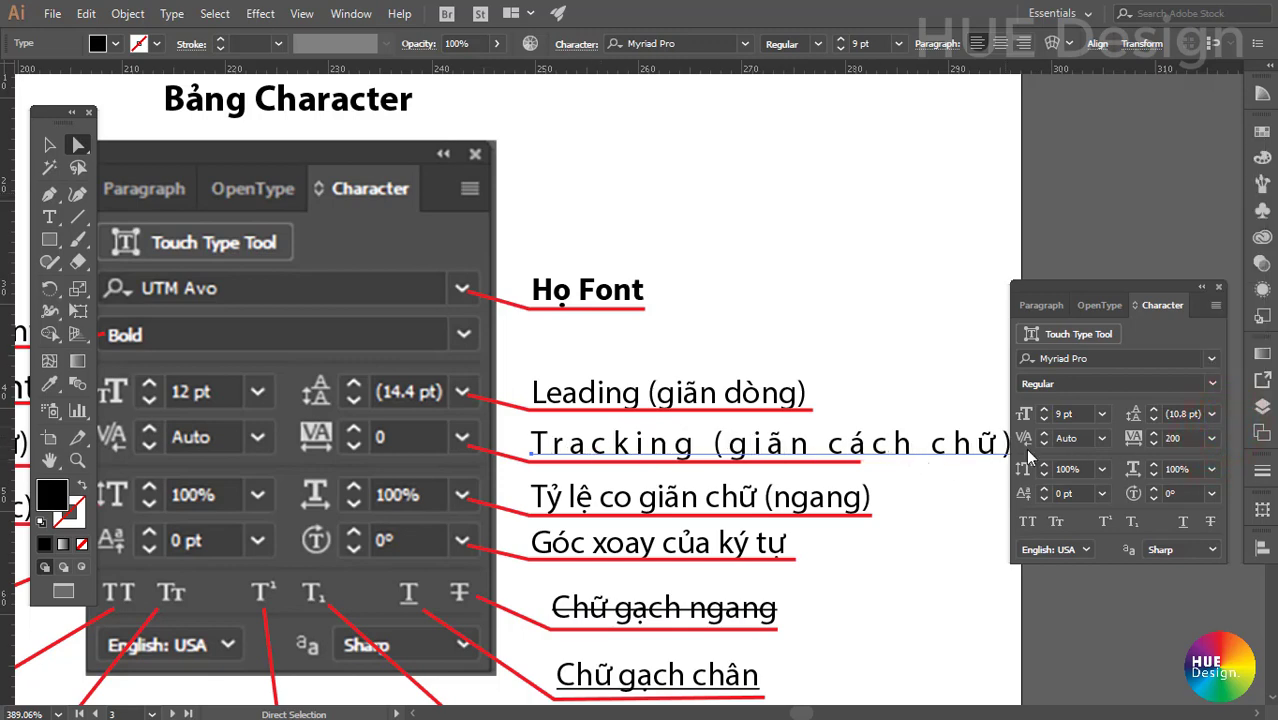
Tighten tracking to -50 and -100, reset it to 0, and deselect the label.
click(1211, 438)
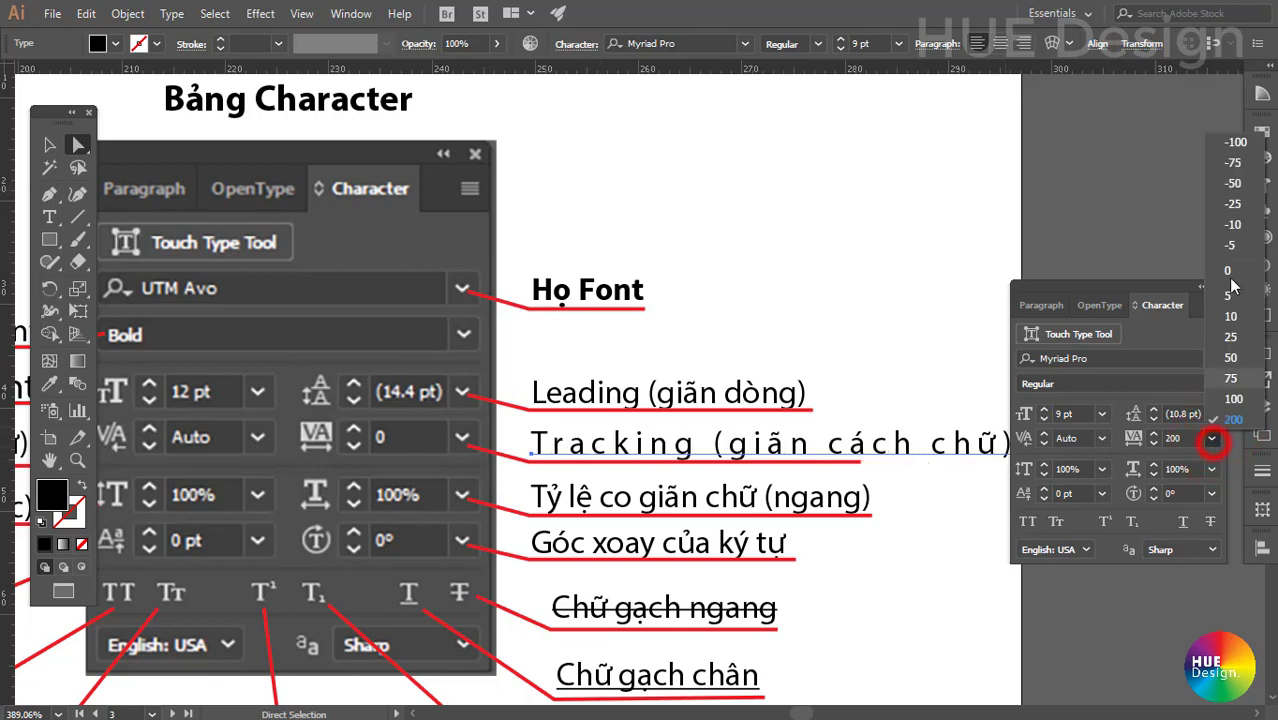
click(1234, 186)
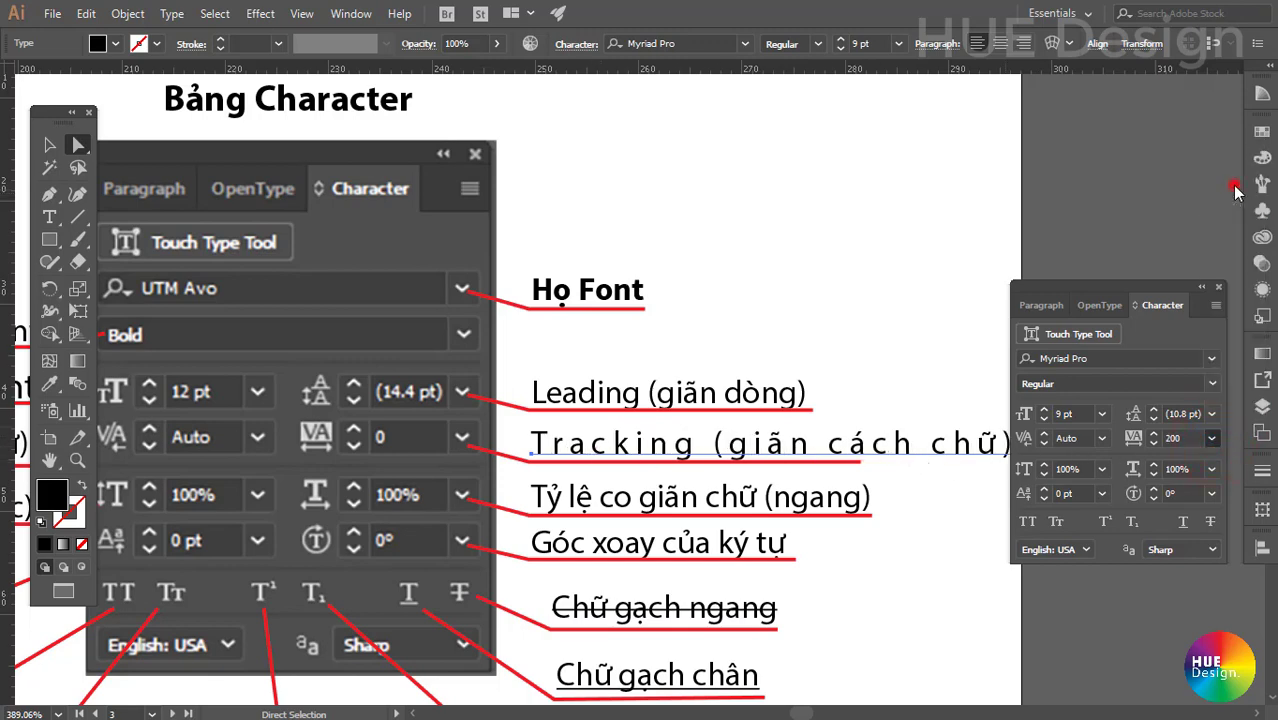
click(1212, 439)
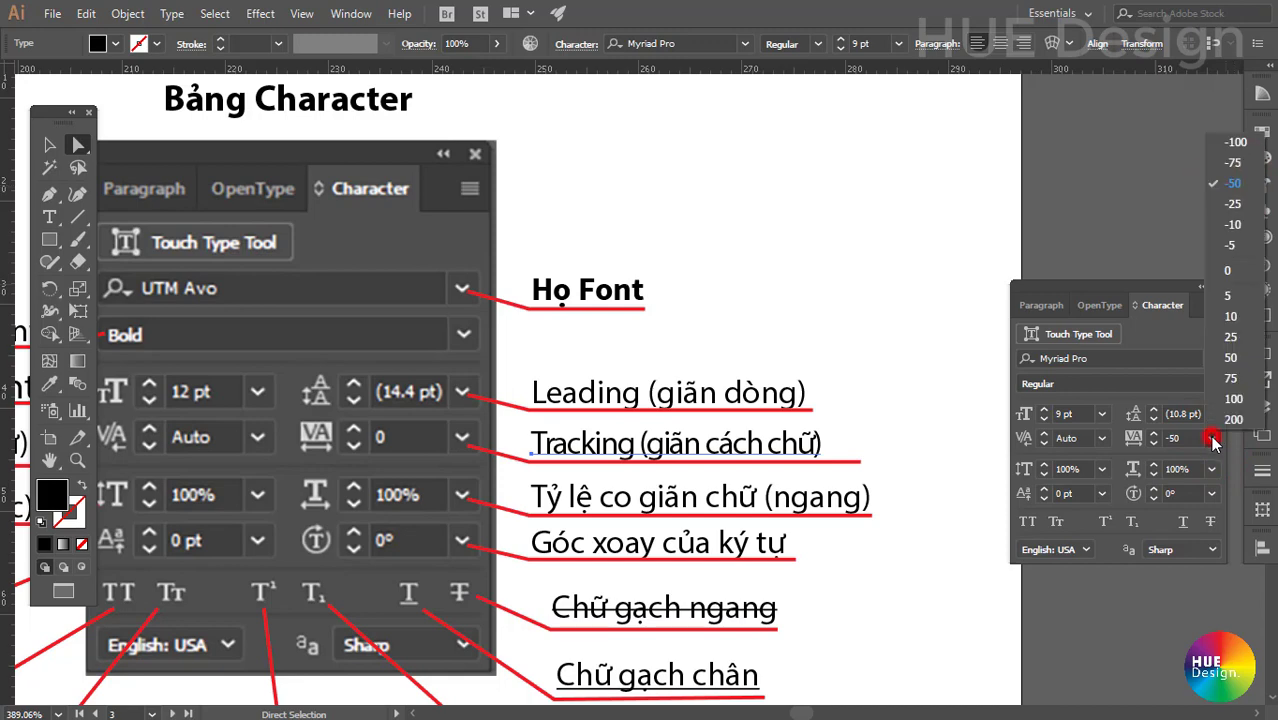
click(1245, 148)
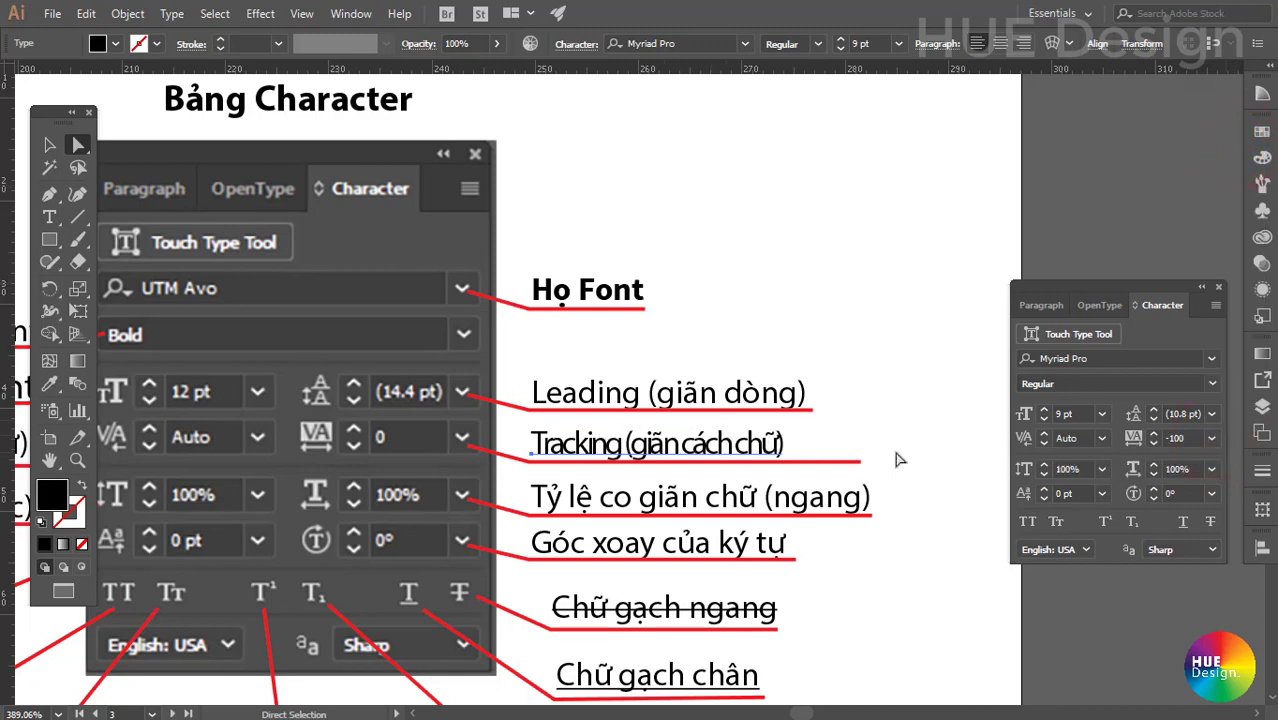
click(1212, 438)
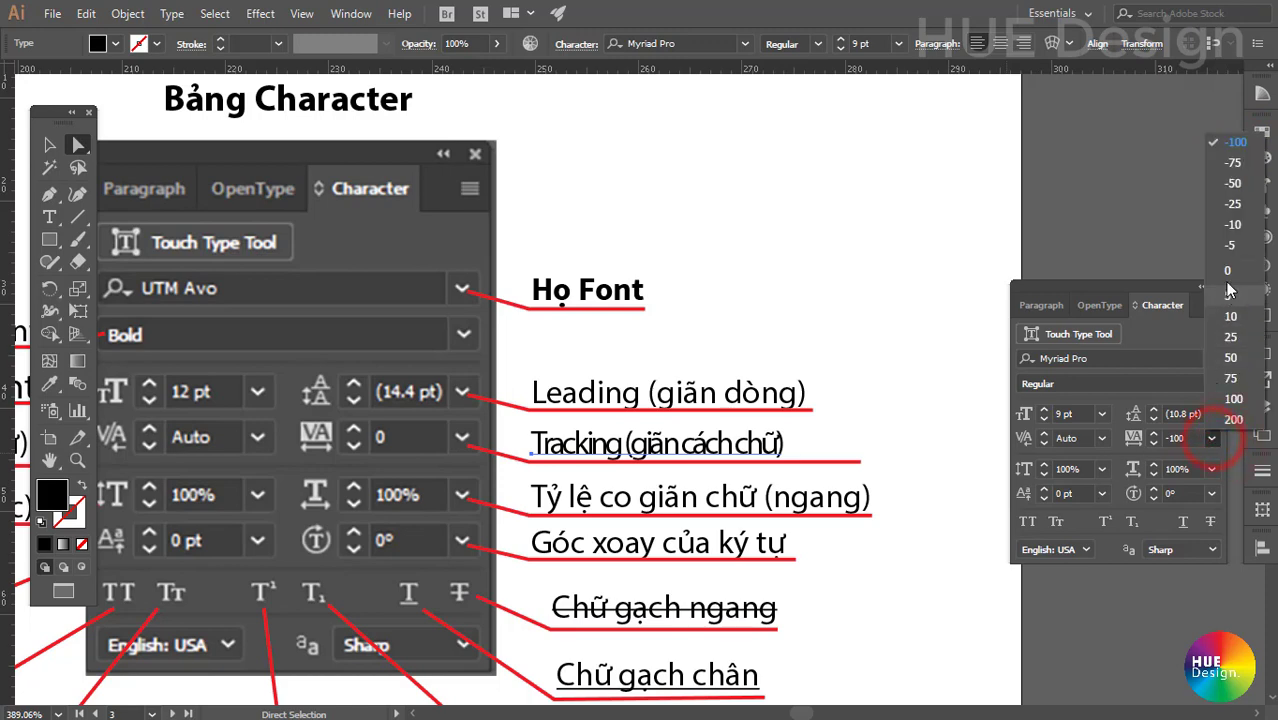
click(1228, 270)
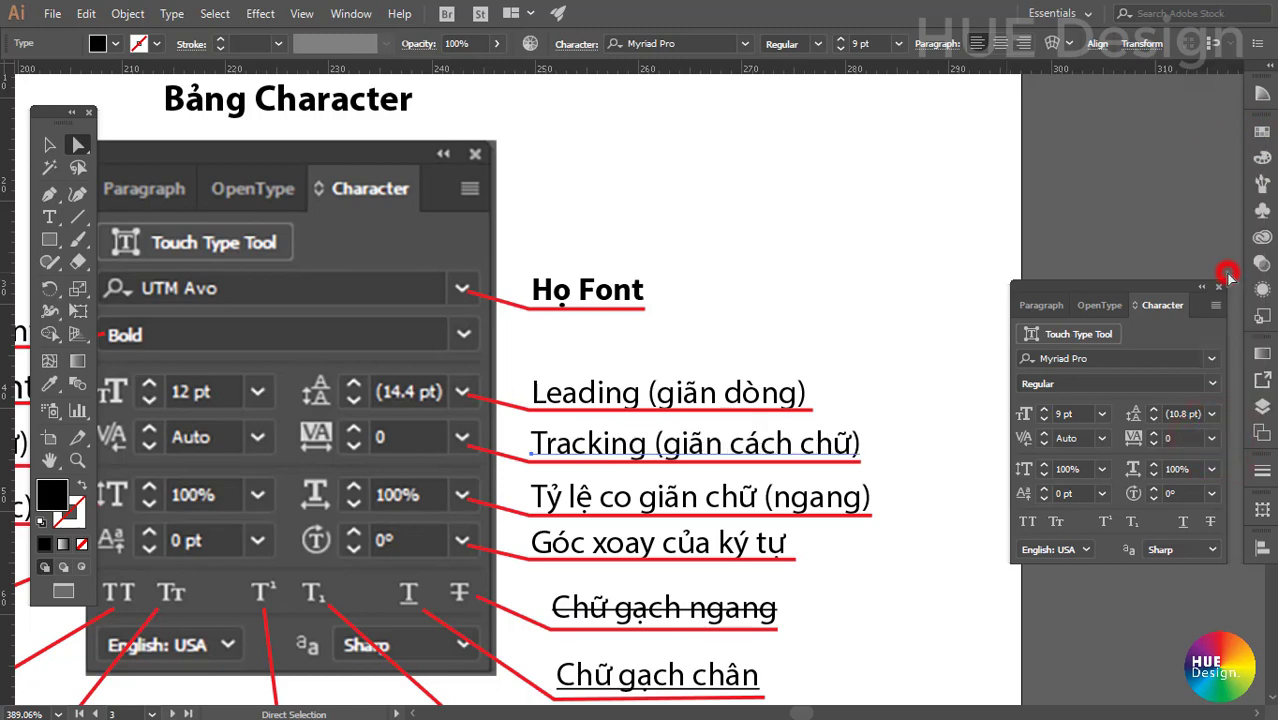
click(940, 493)
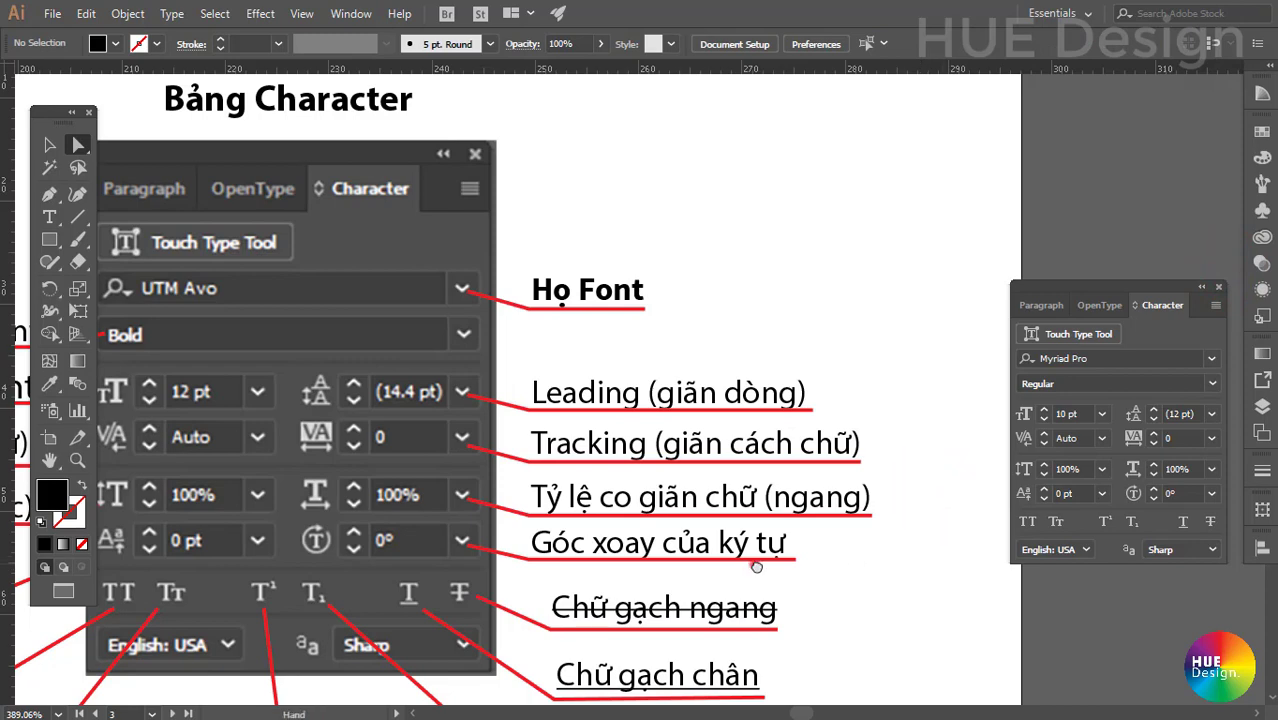
drag(737, 547, 808, 545)
click(745, 490)
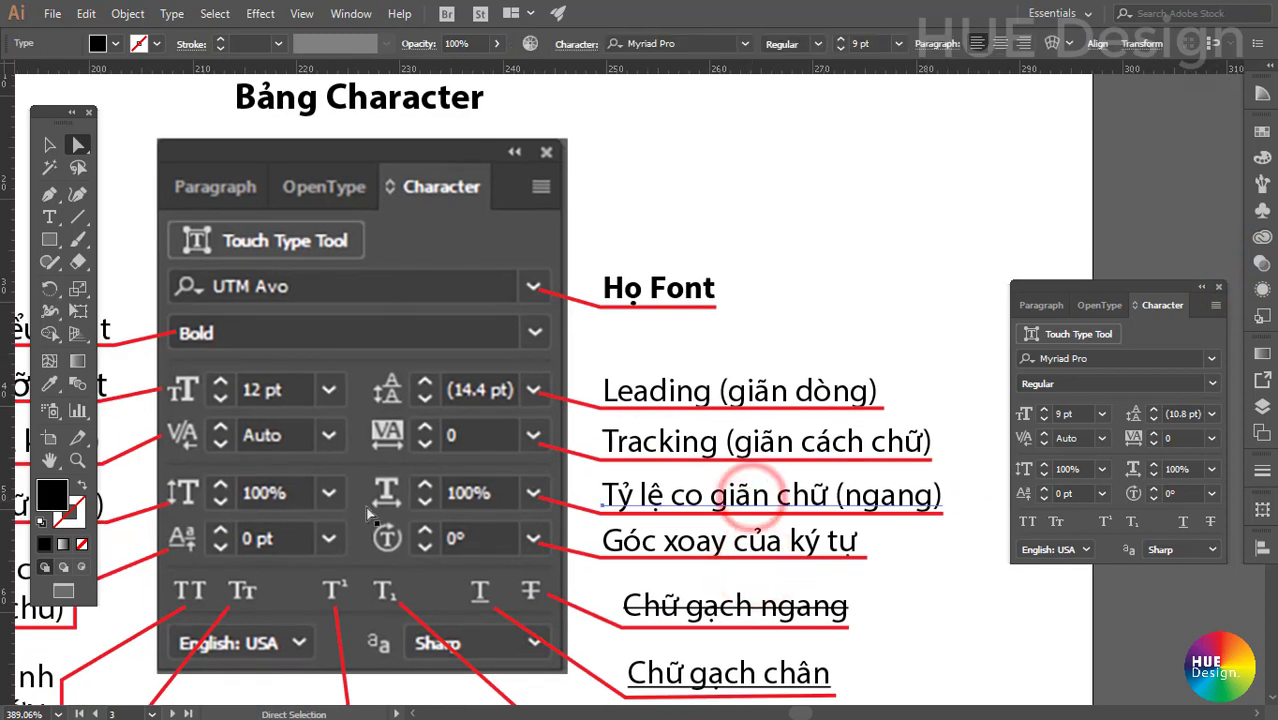
click(1202, 471)
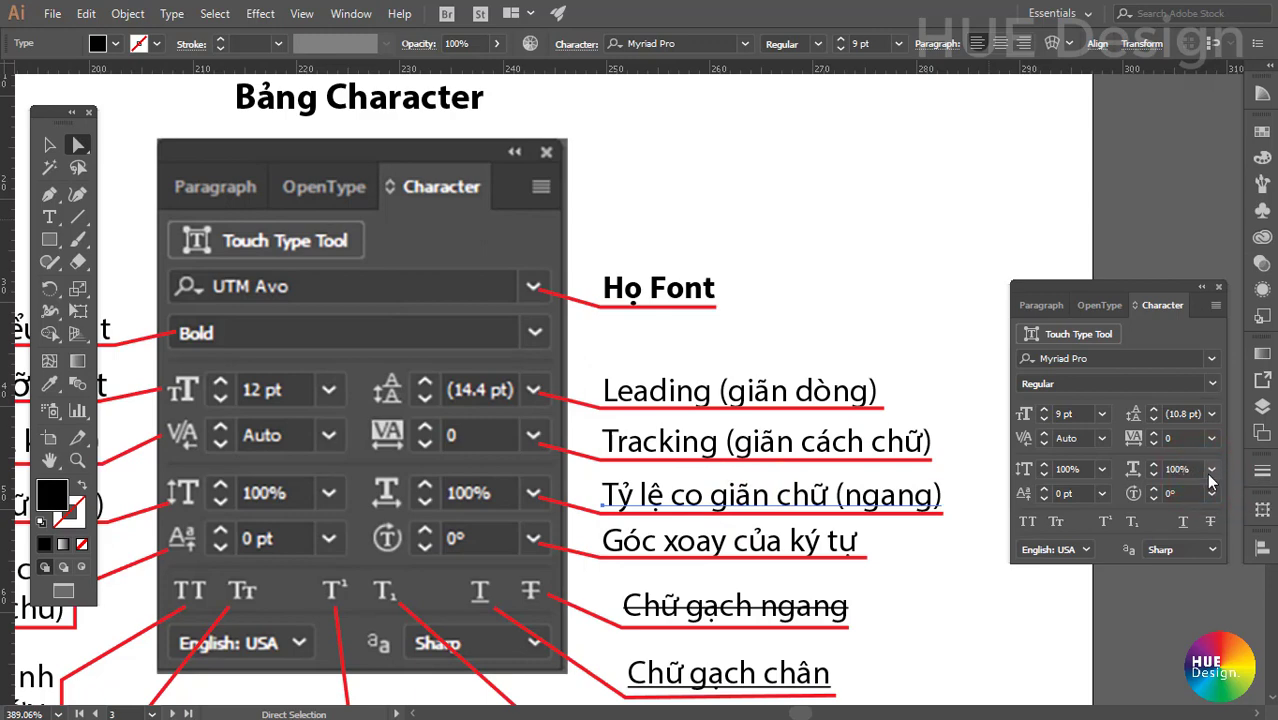
click(1210, 472)
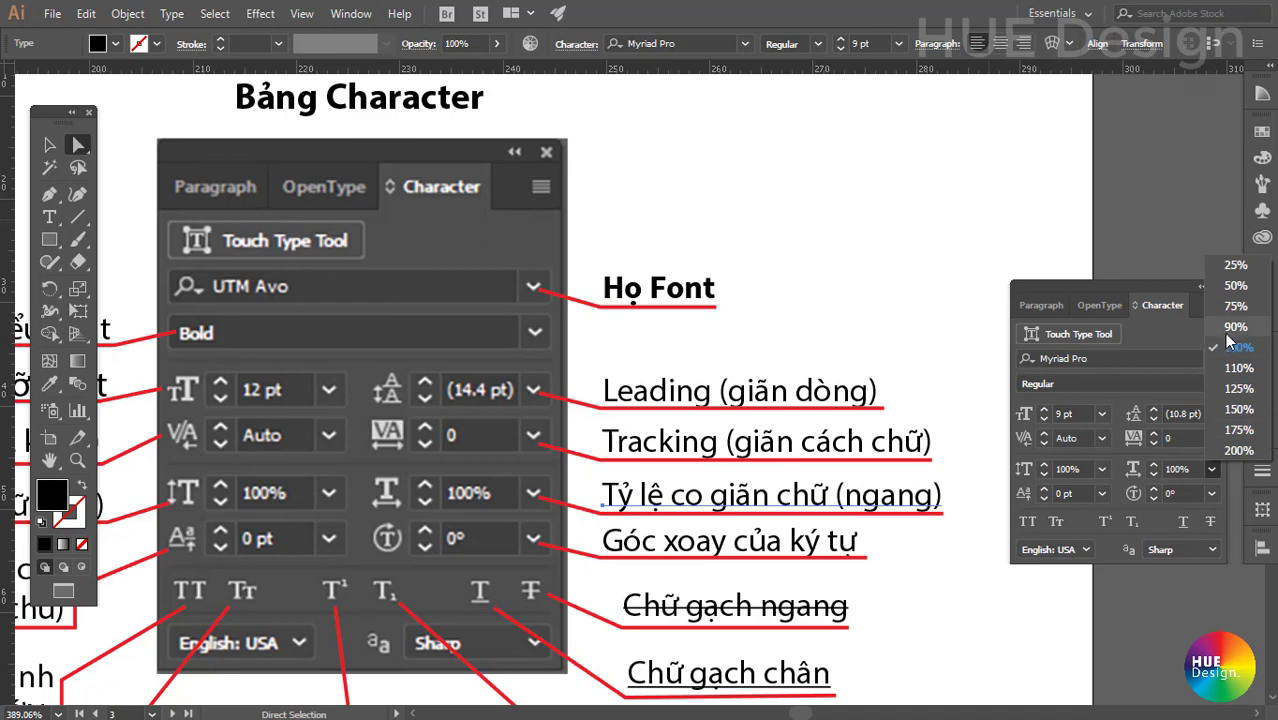
click(1234, 268)
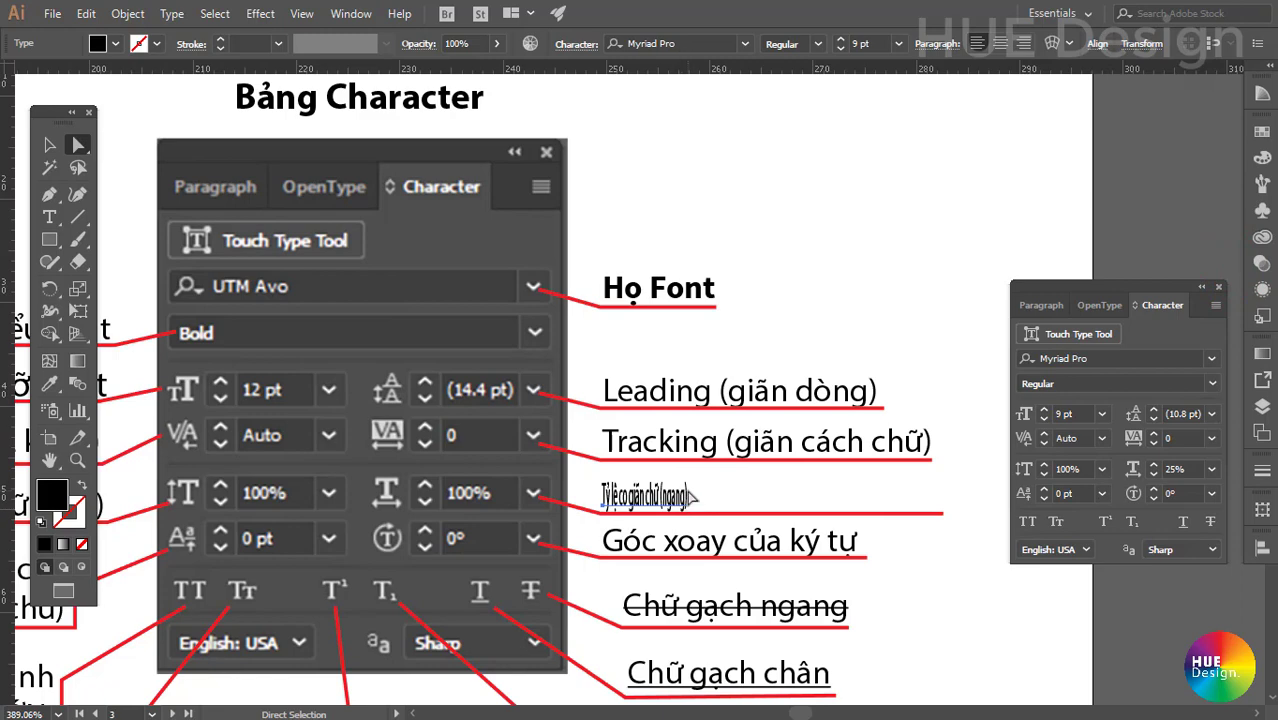
click(1211, 469)
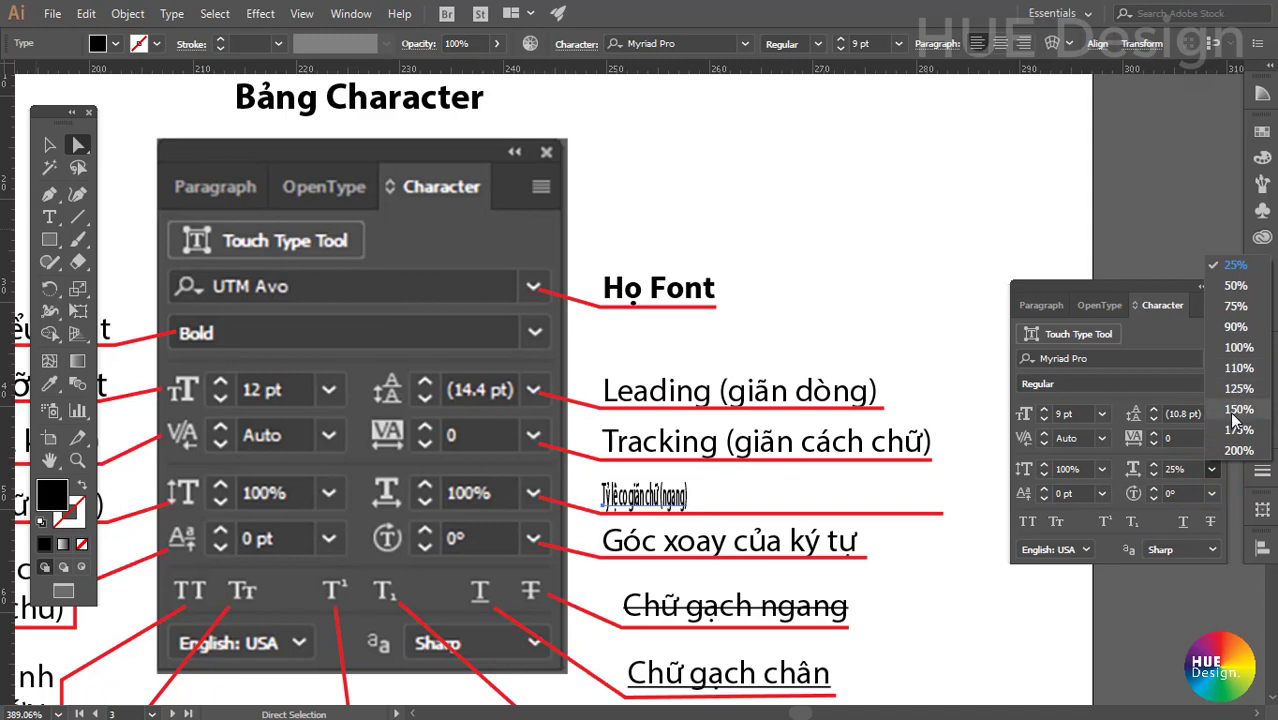
click(1234, 411)
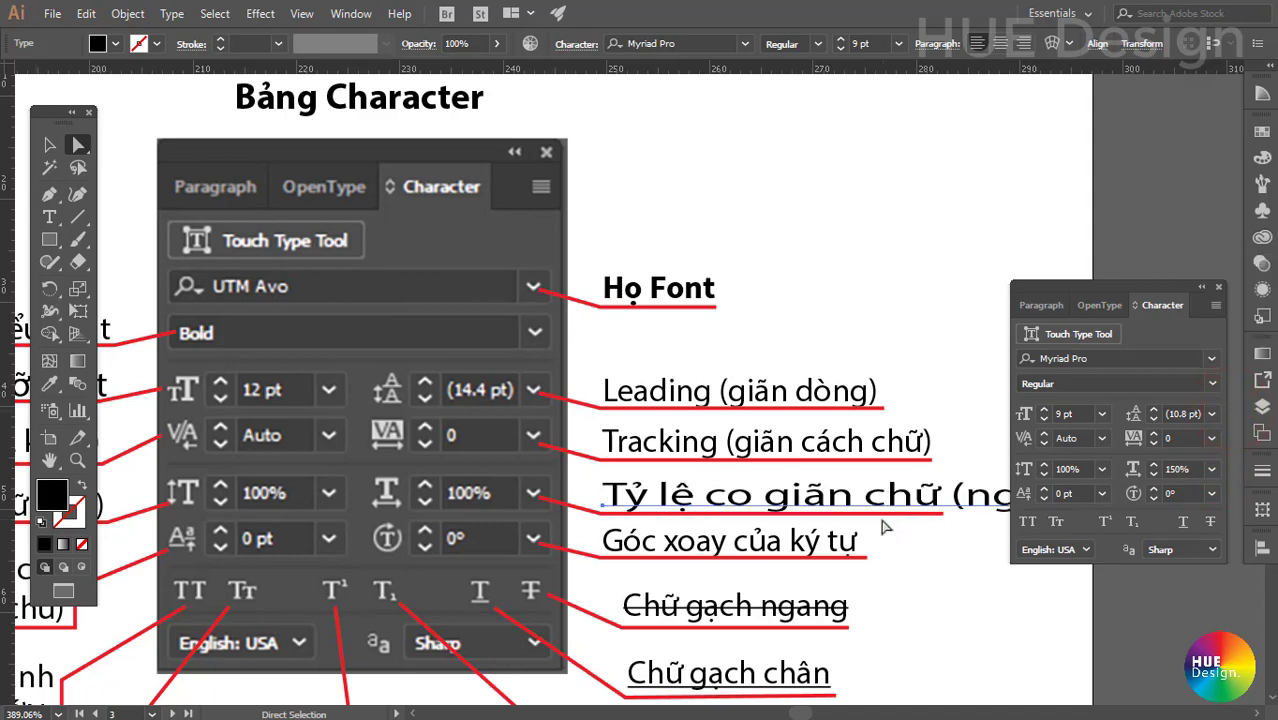
drag(921, 538, 784, 543)
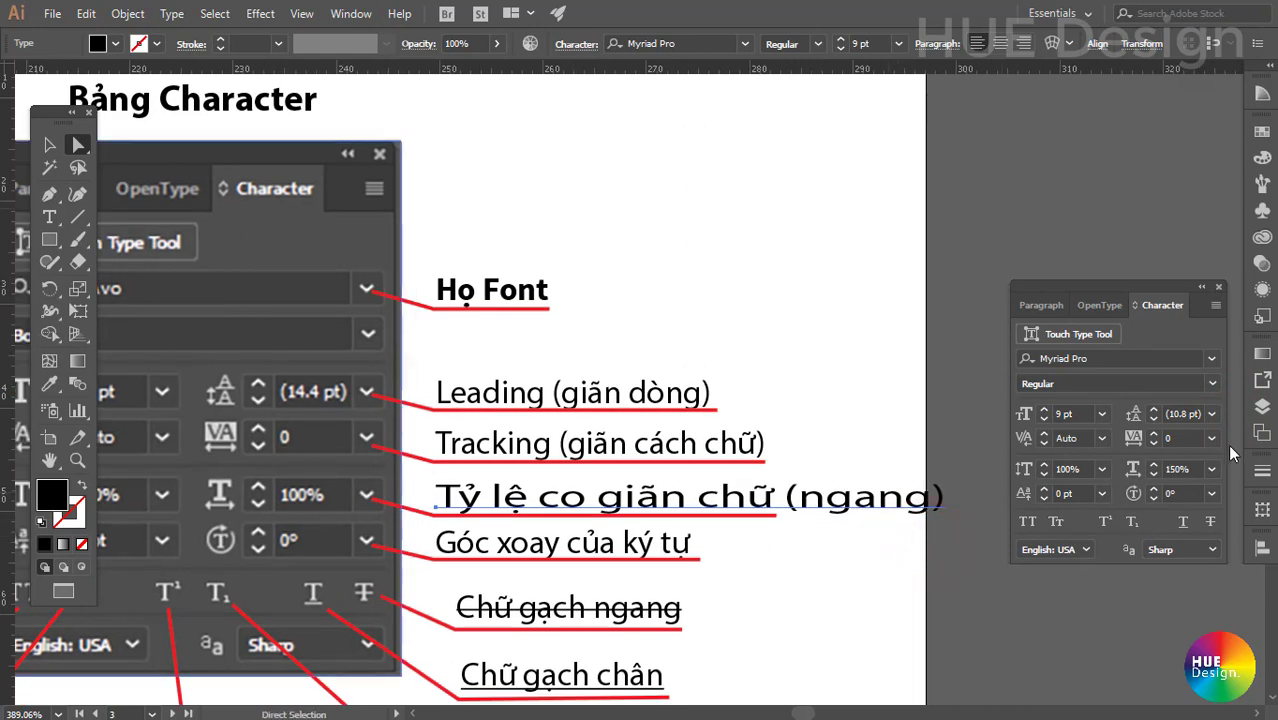
click(1212, 468)
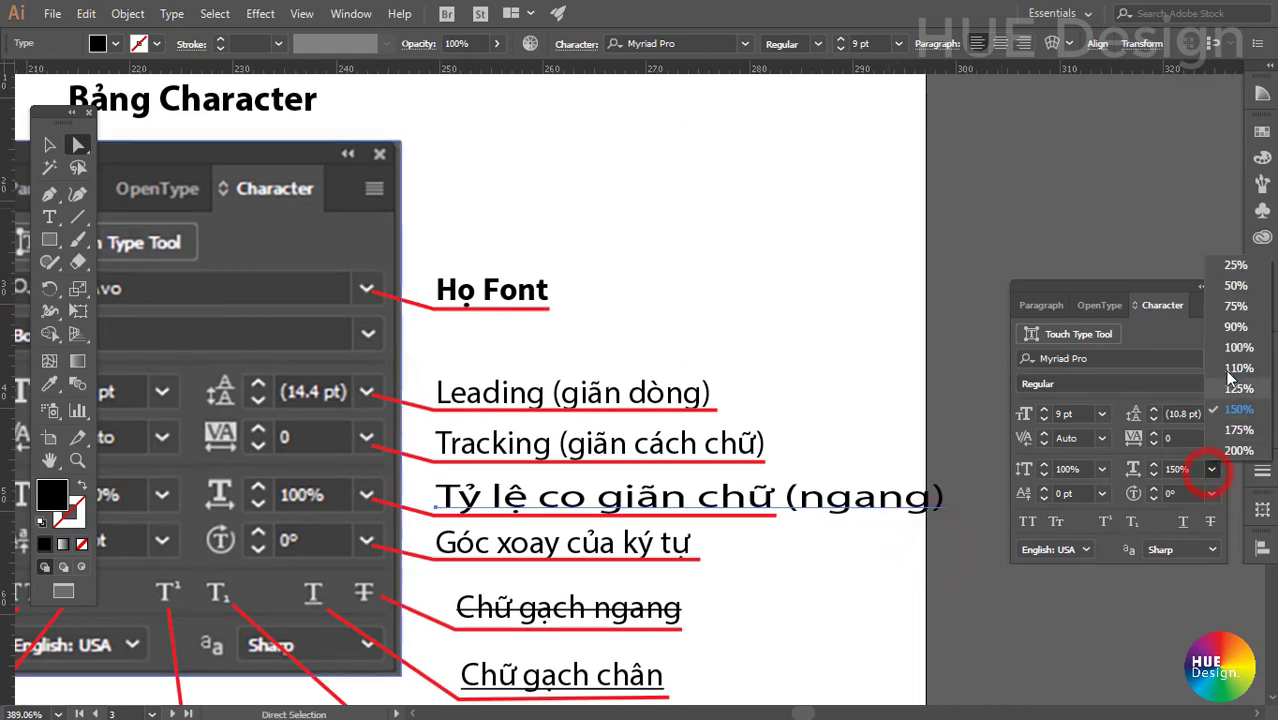
click(1232, 357)
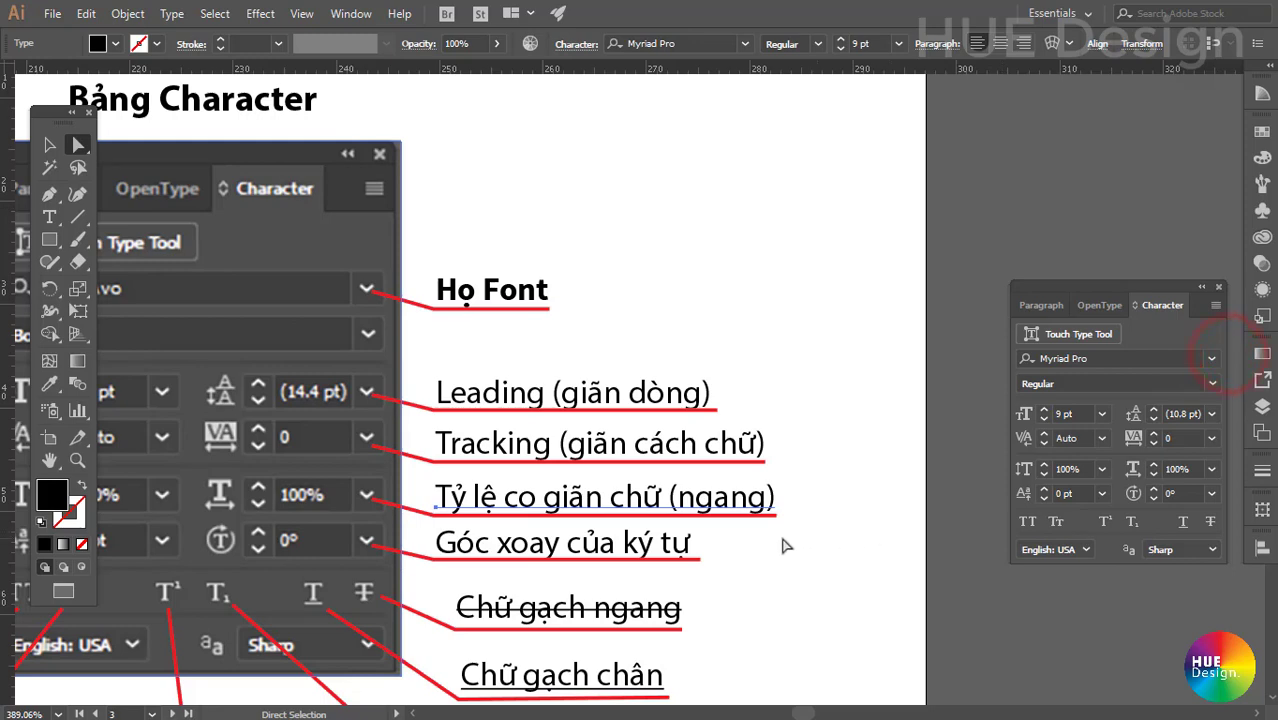
drag(785, 543, 910, 536)
drag(710, 572, 785, 570)
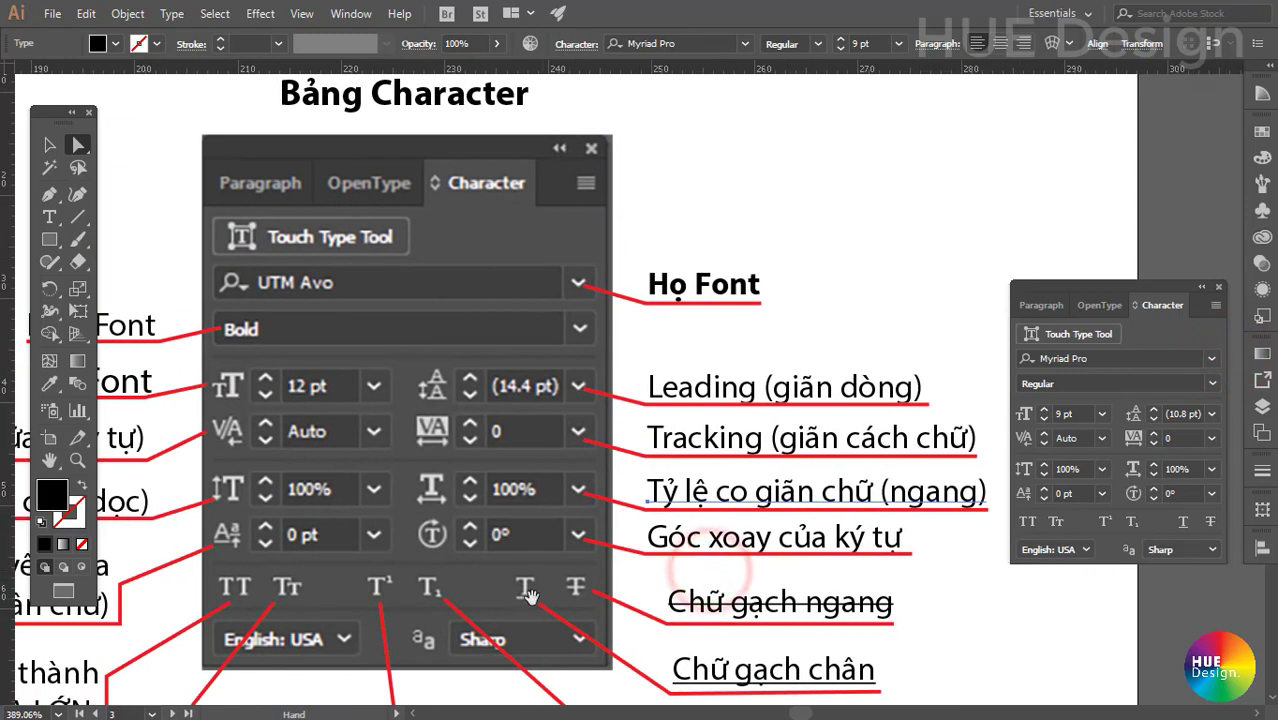
drag(542, 590, 466, 592)
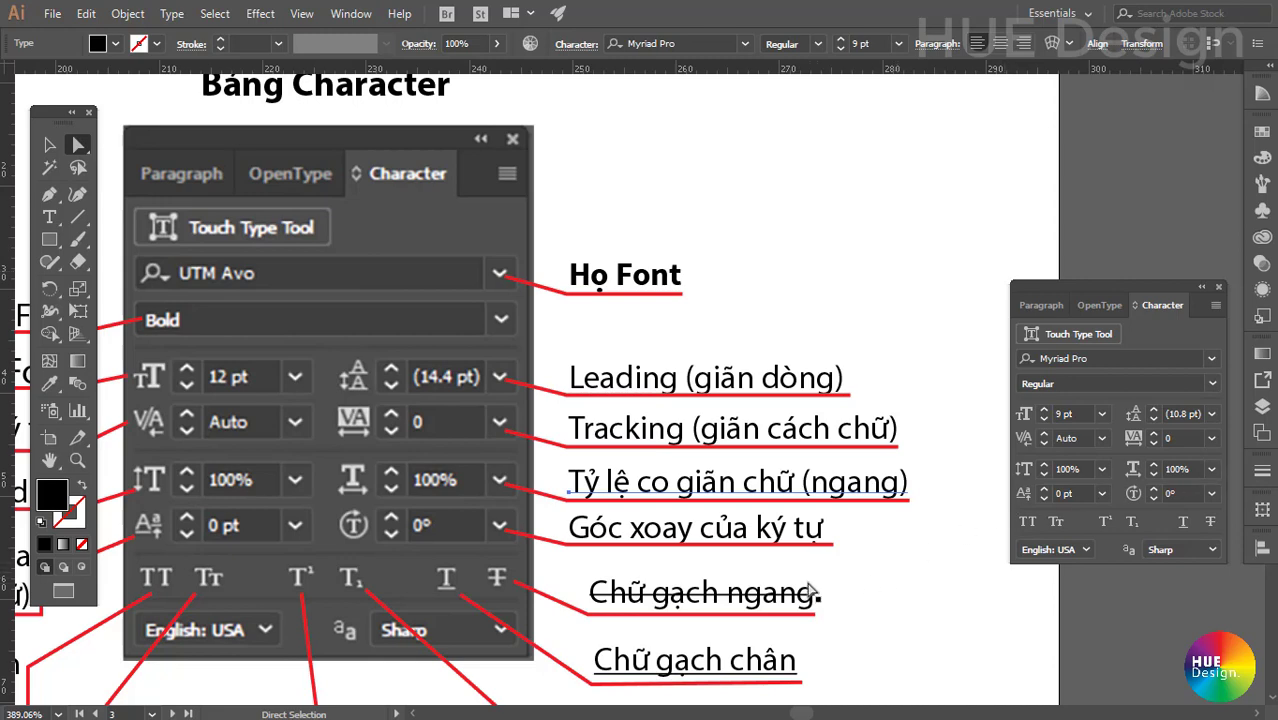
drag(135, 555, 737, 551)
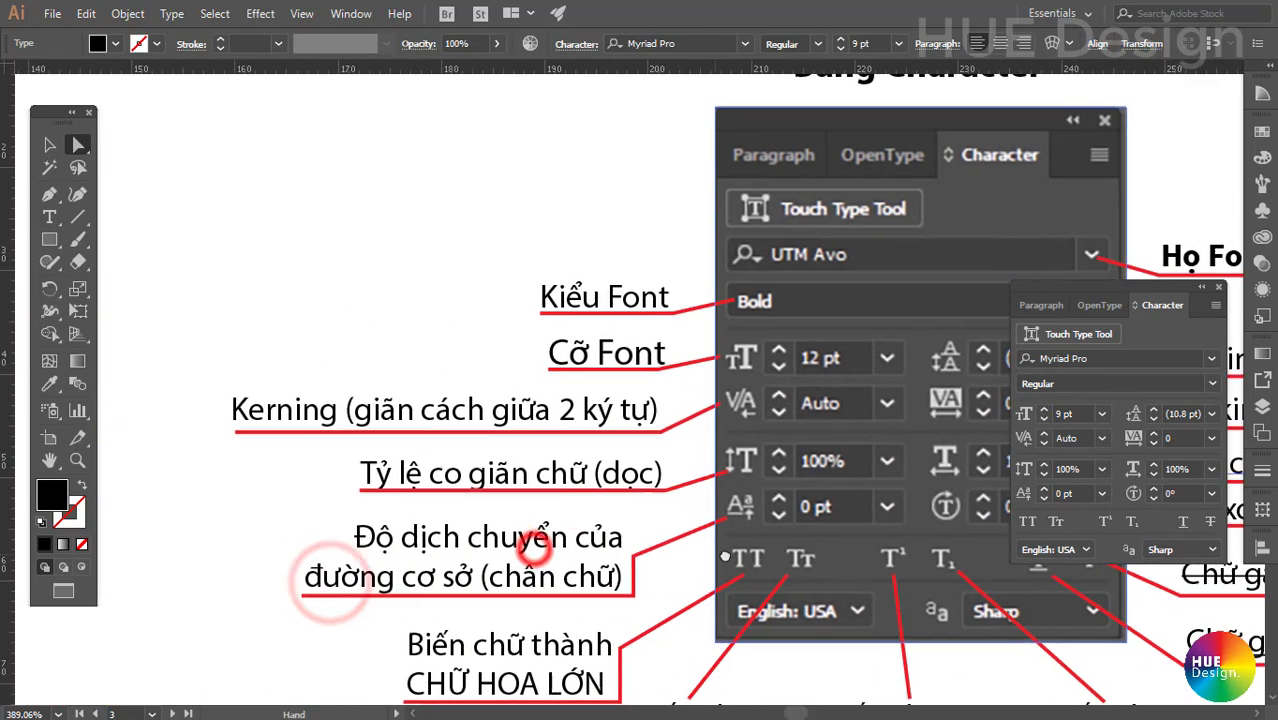
click(303, 505)
click(466, 476)
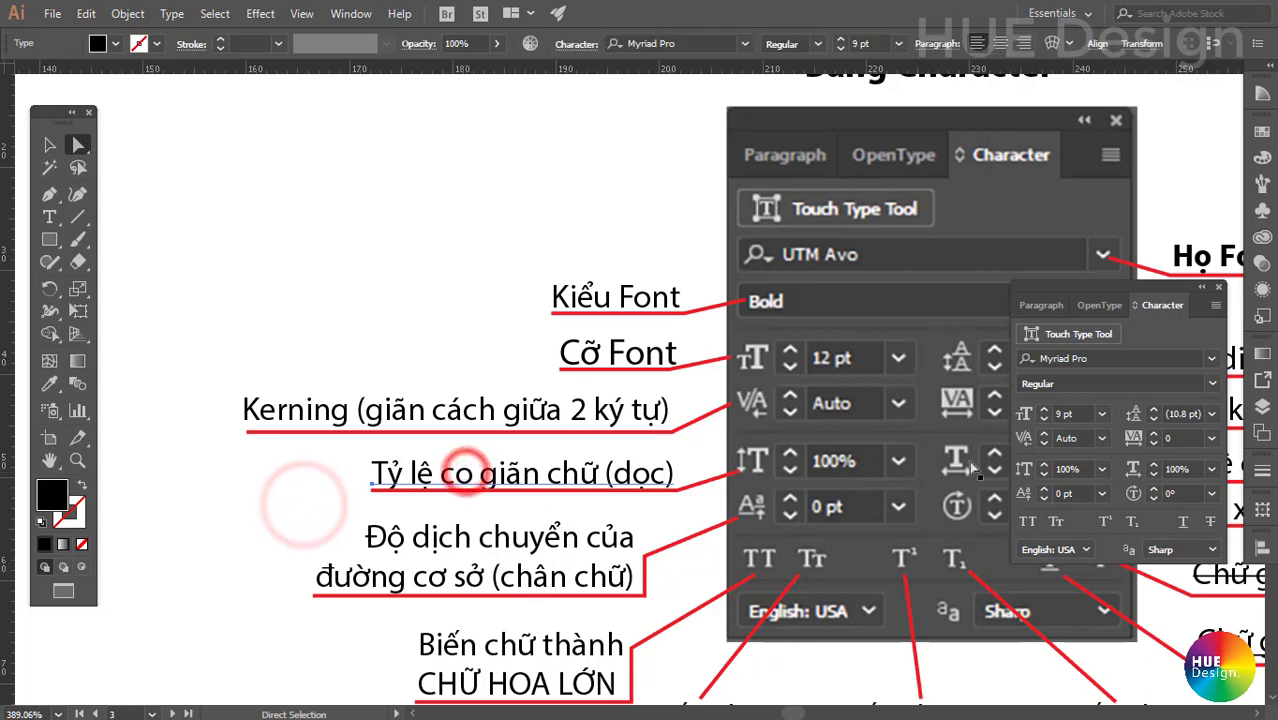
click(1102, 469)
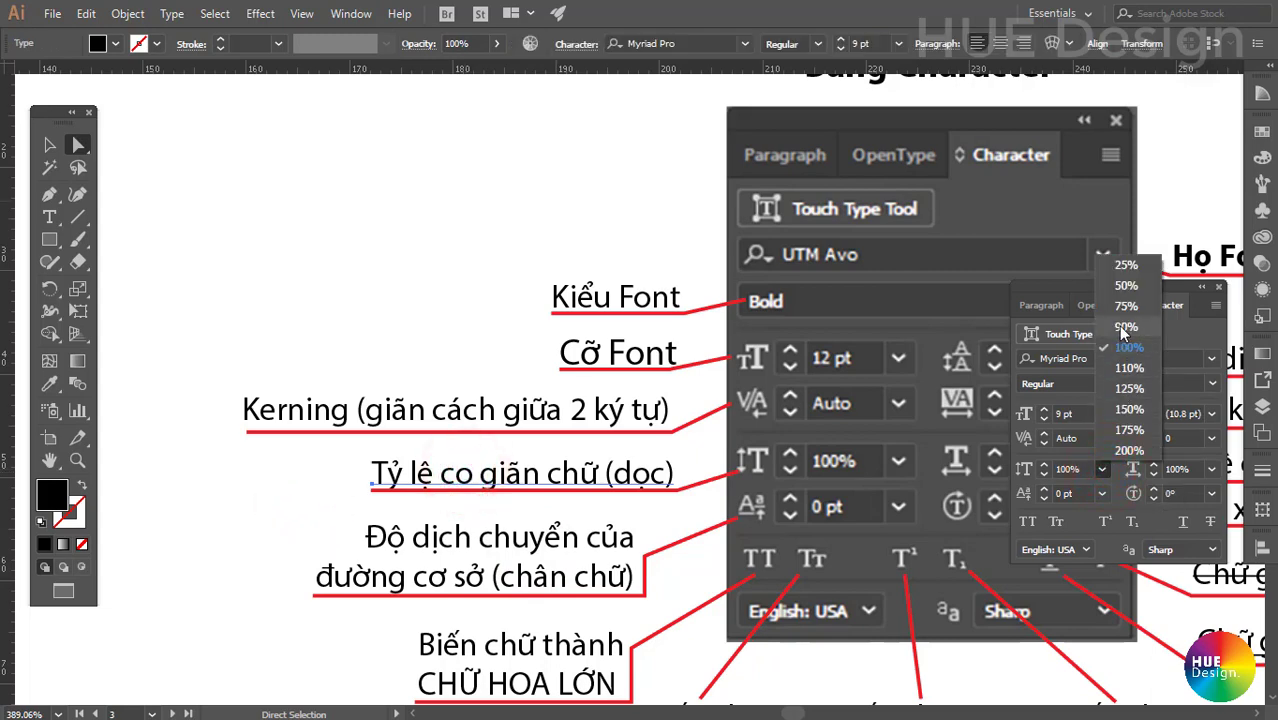
click(1124, 265)
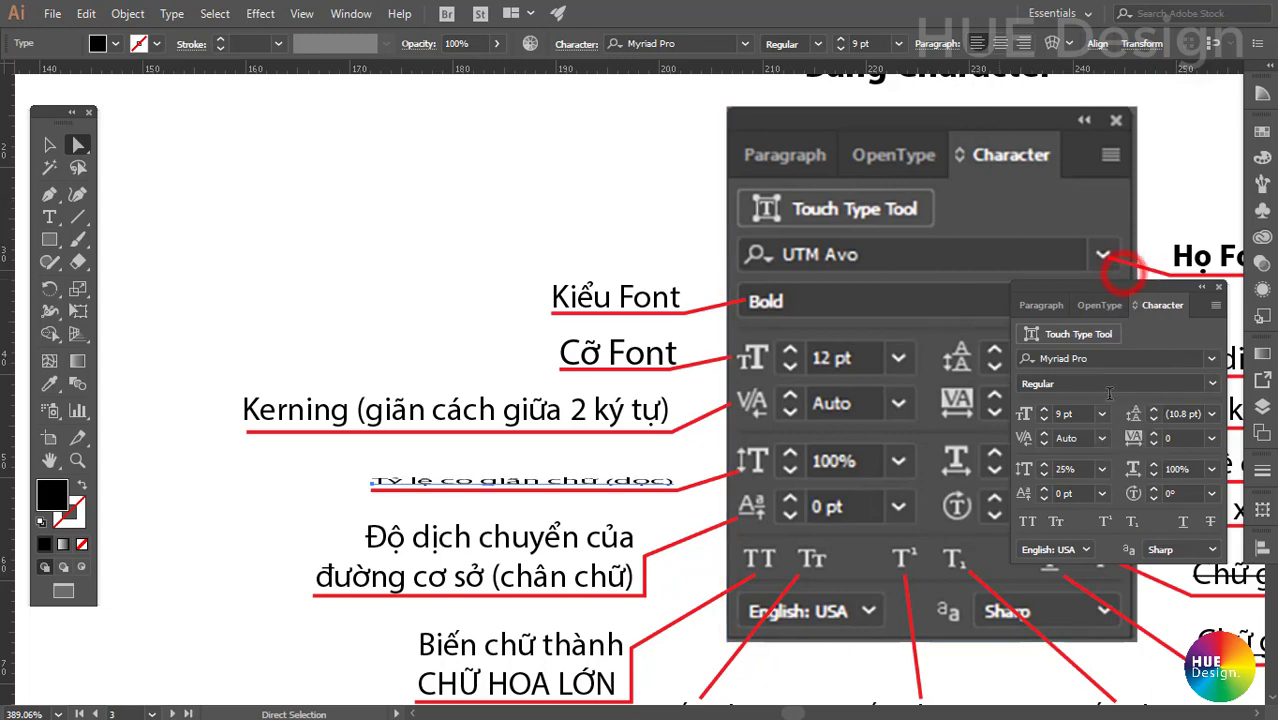
click(1103, 469)
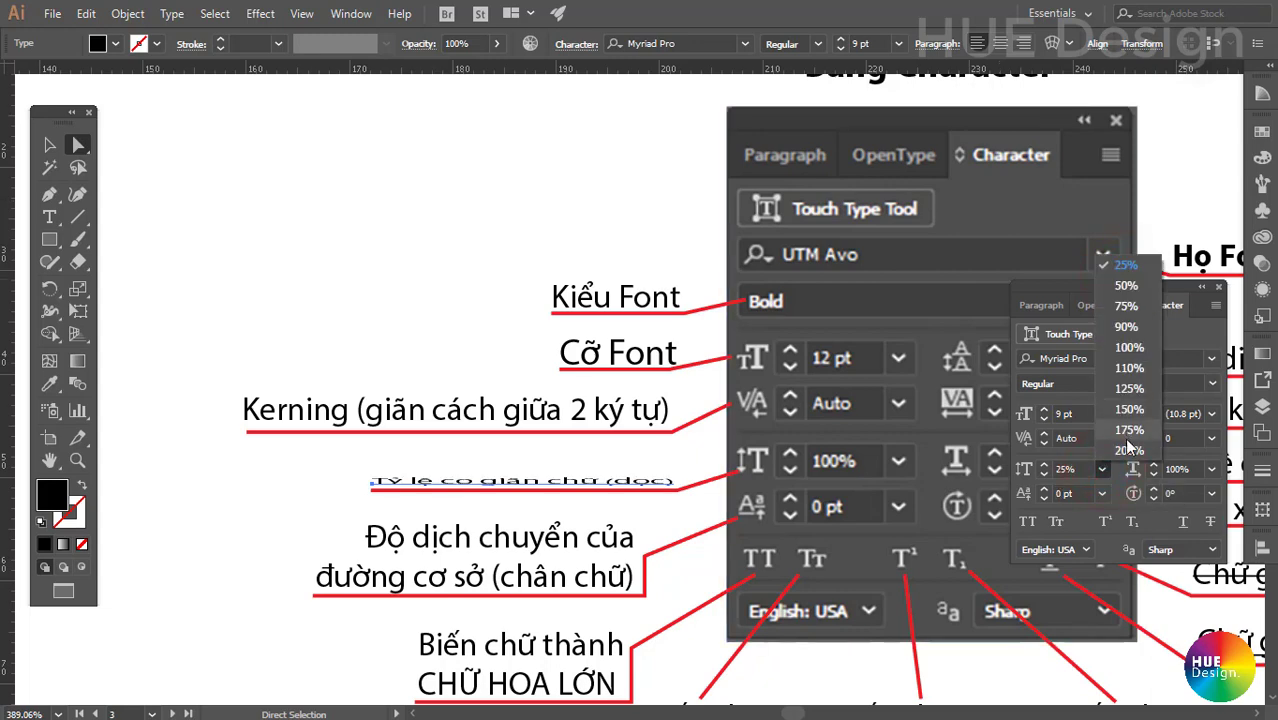
click(1130, 429)
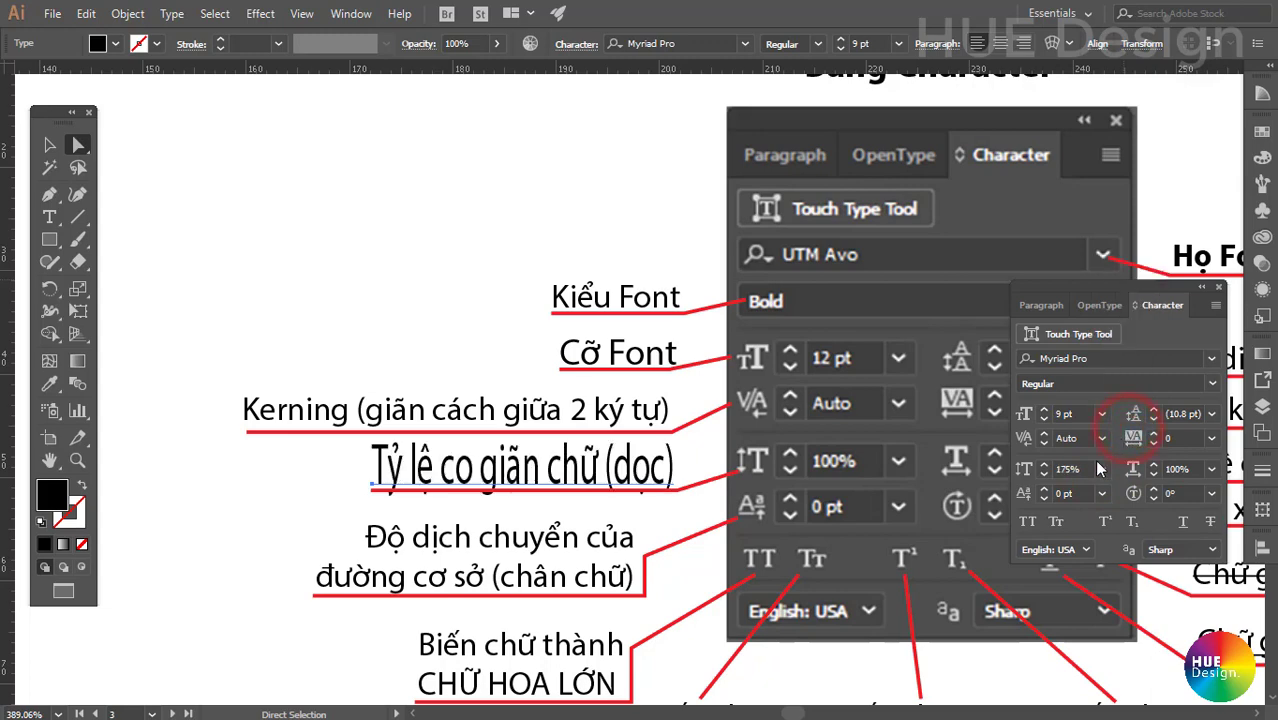
click(1104, 468)
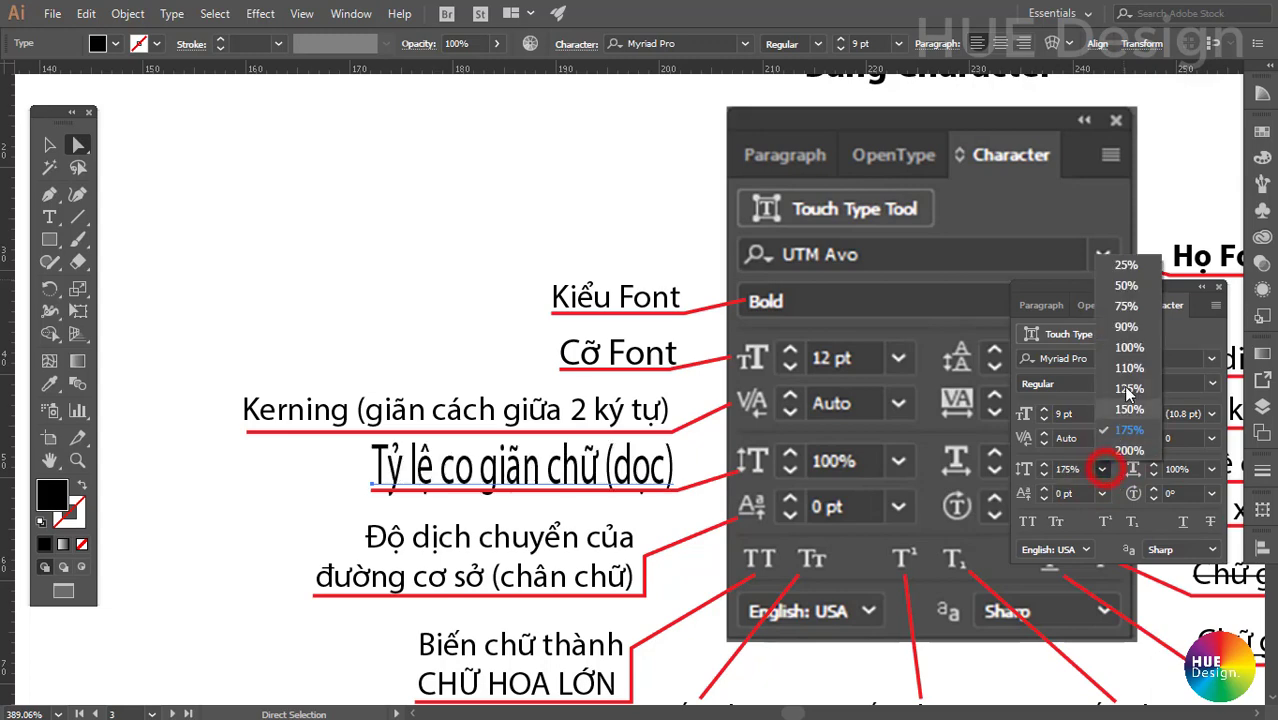
click(1129, 348)
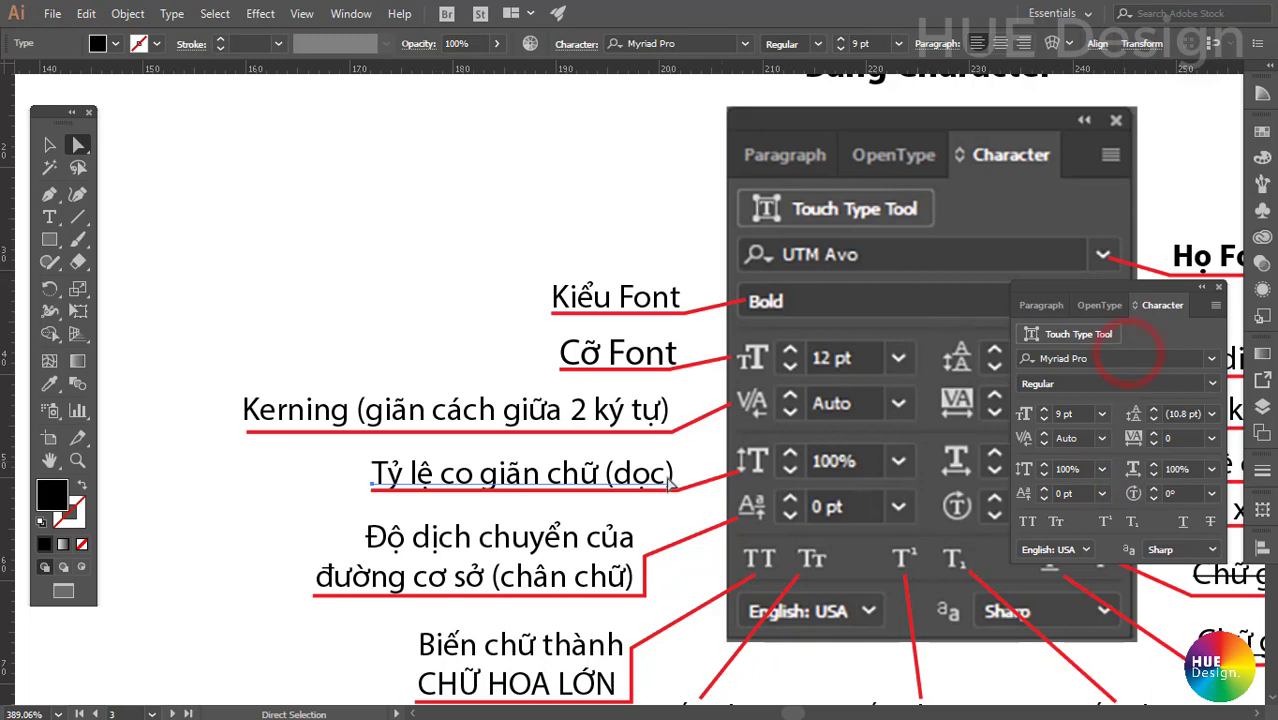
scroll(1110, 430, down, 1)
scroll(1110, 430, right, 1)
Preview a 9 pt baseline shift, select the label with its line, and try 0 and 4 pt.
click(1103, 493)
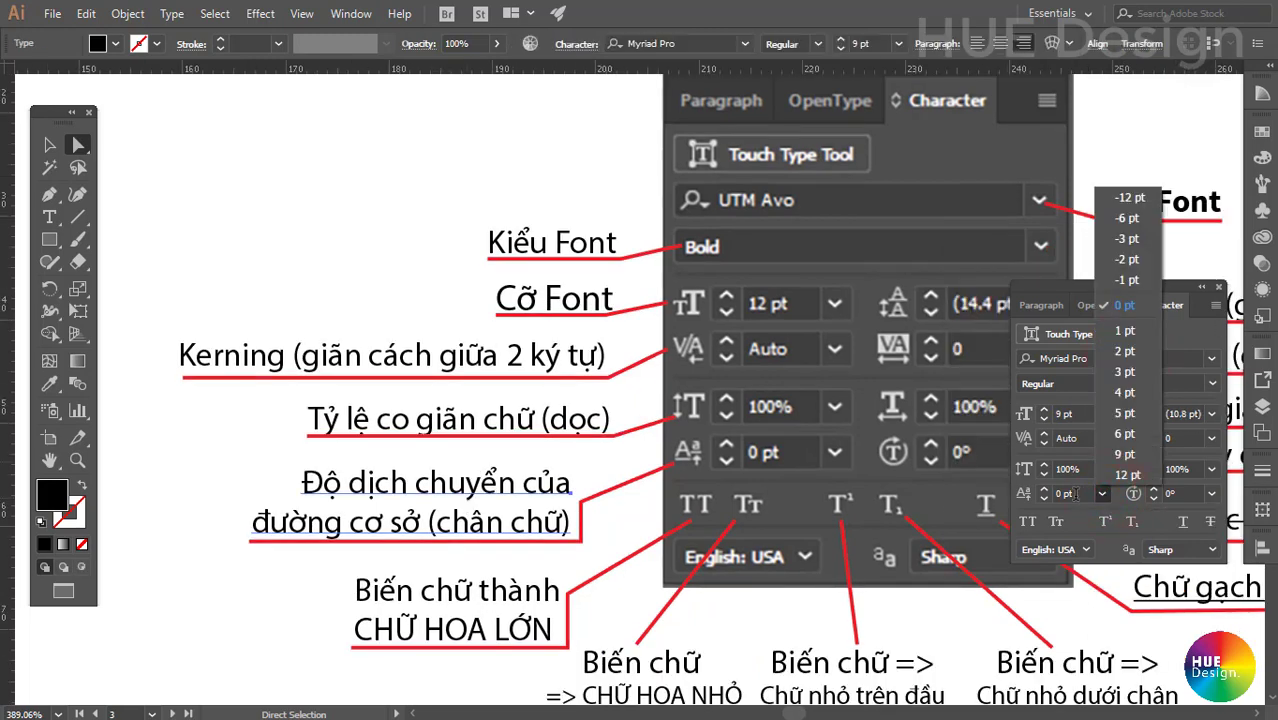
click(1078, 494)
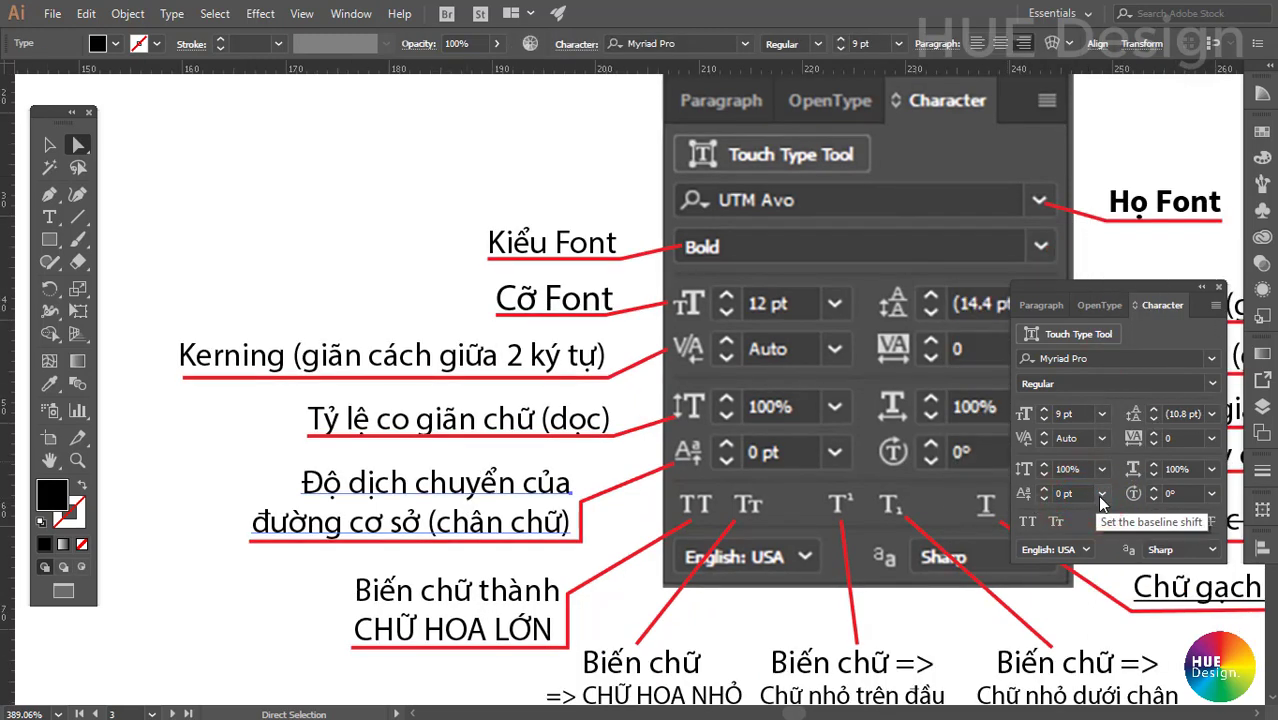
scroll(280, 492, up, 1)
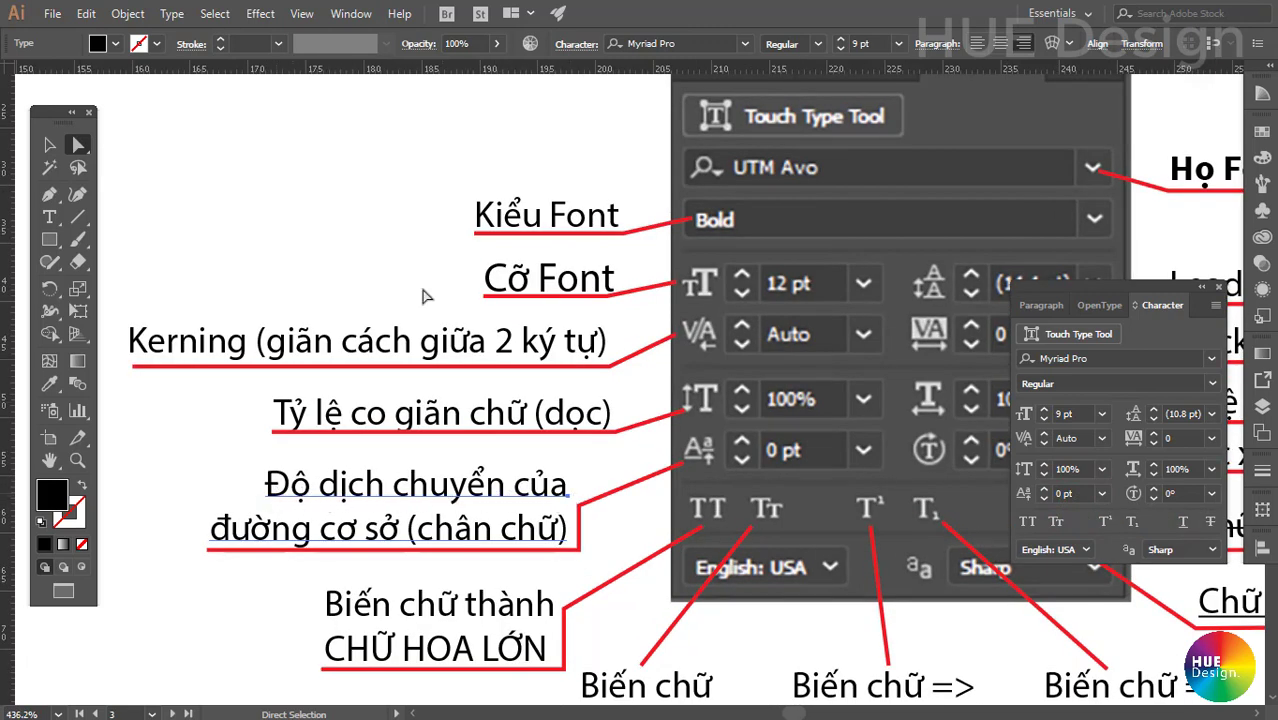
click(1101, 493)
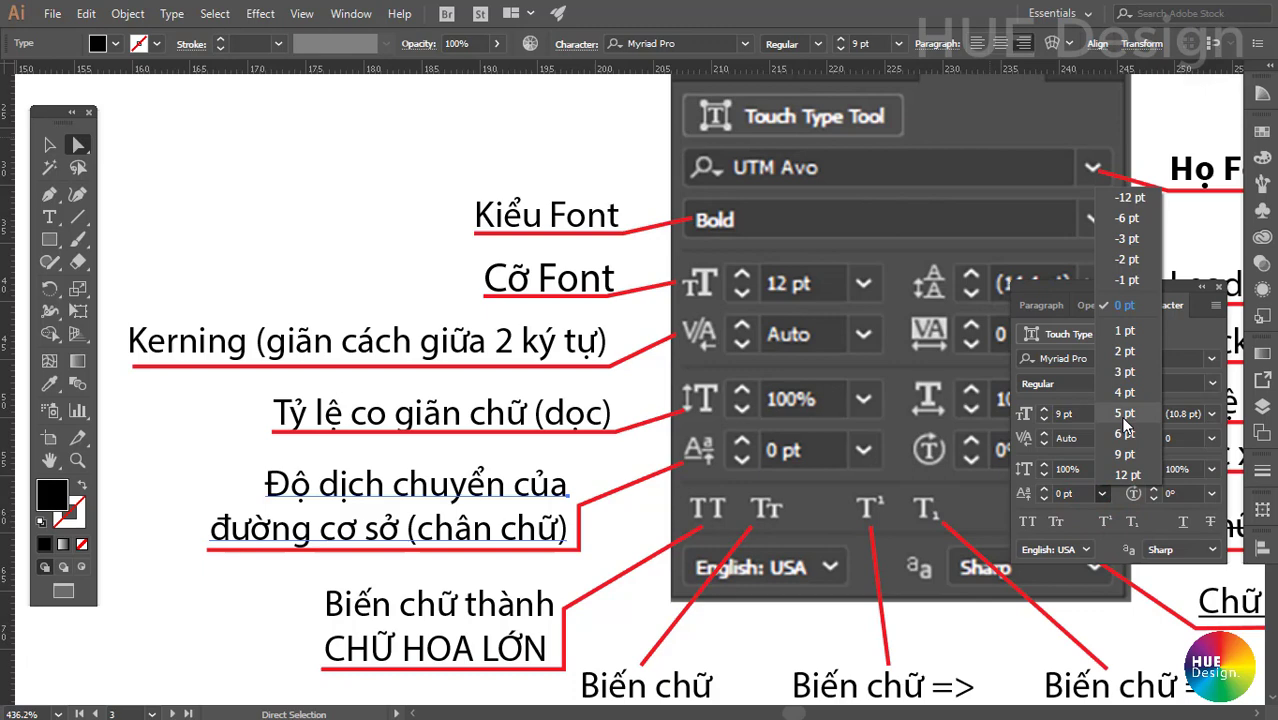
click(1126, 455)
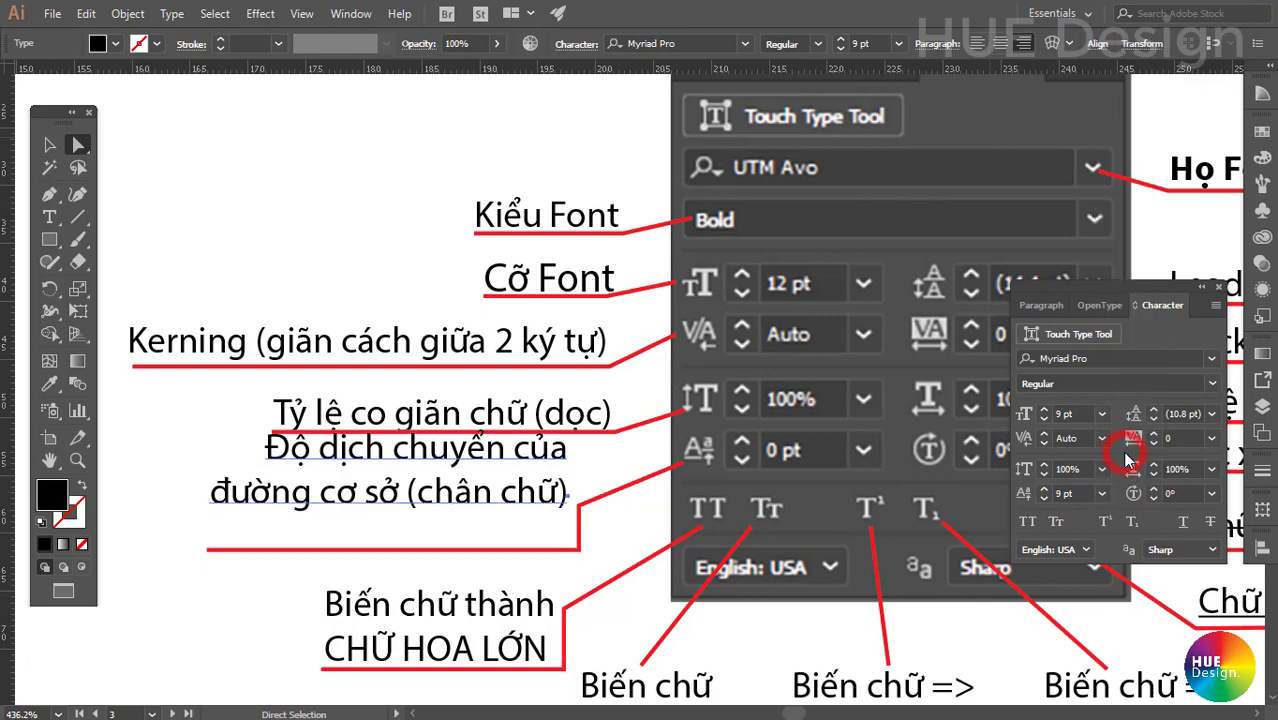
key(v)
click(540, 512)
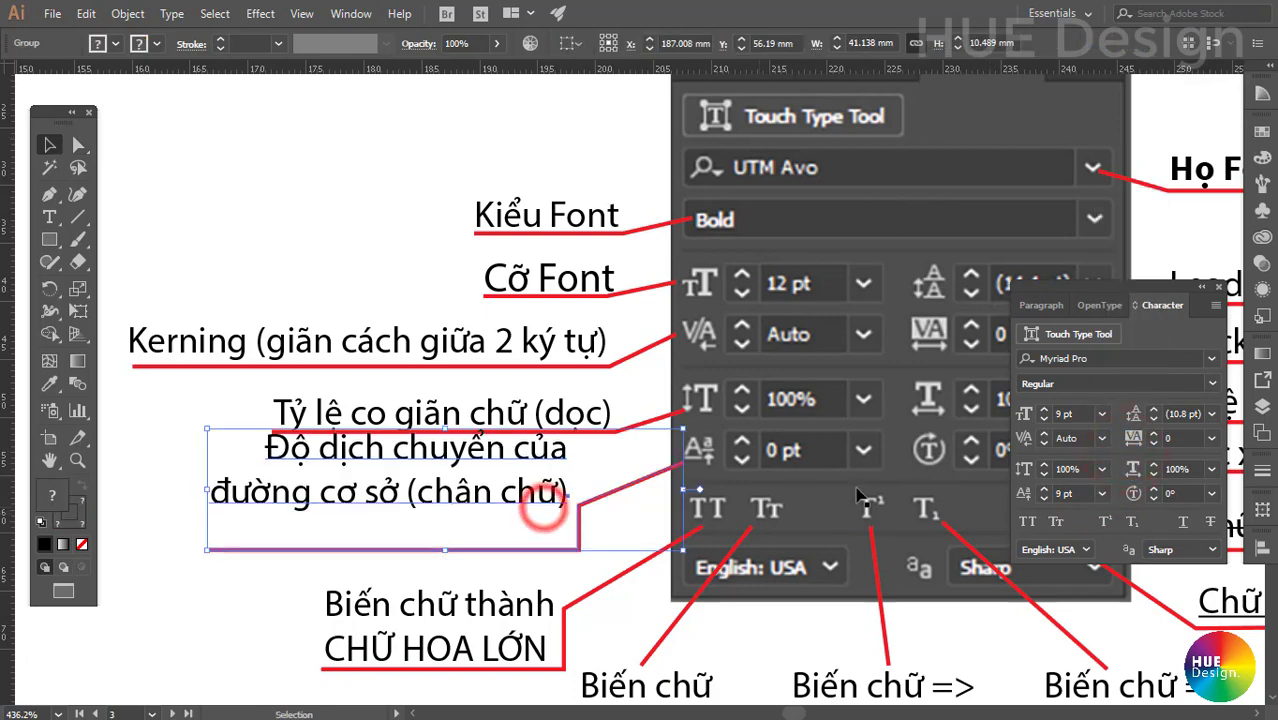
click(1101, 493)
click(1100, 491)
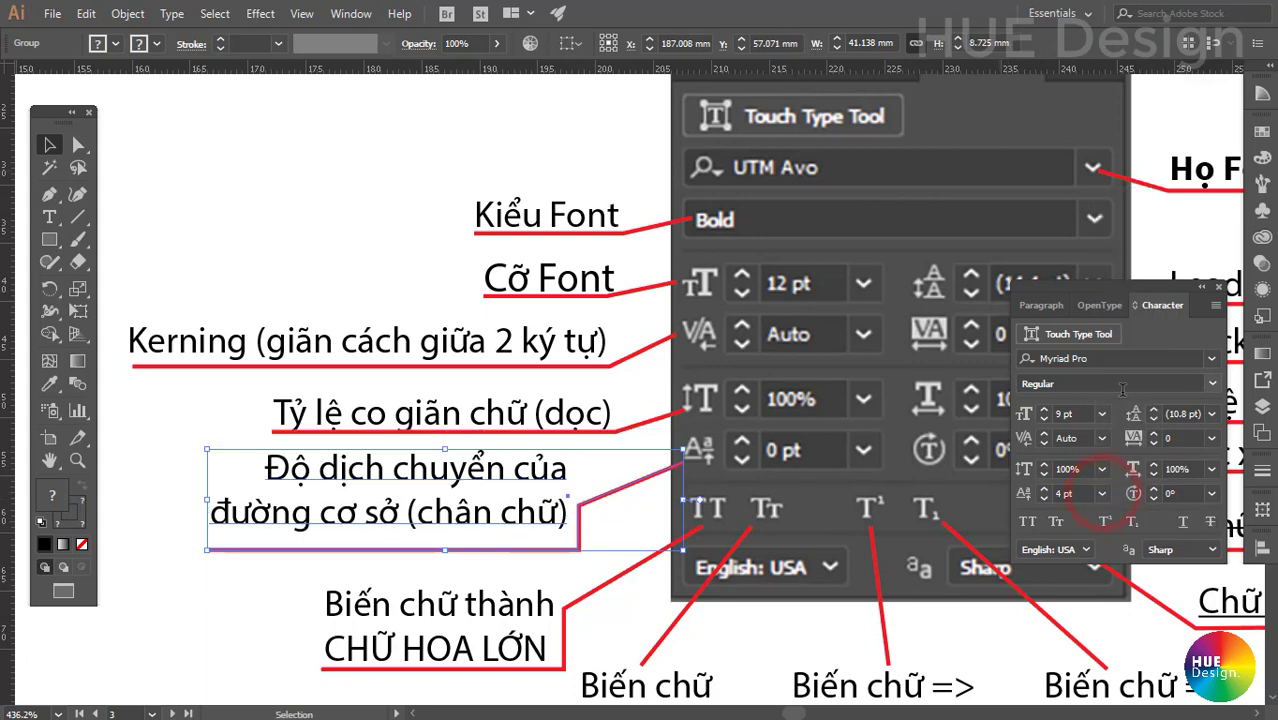
click(1101, 493)
Shift the baseline to -3, -6 and -12 pt, adjust the leader line's bend, ending at 0 pt.
click(1131, 241)
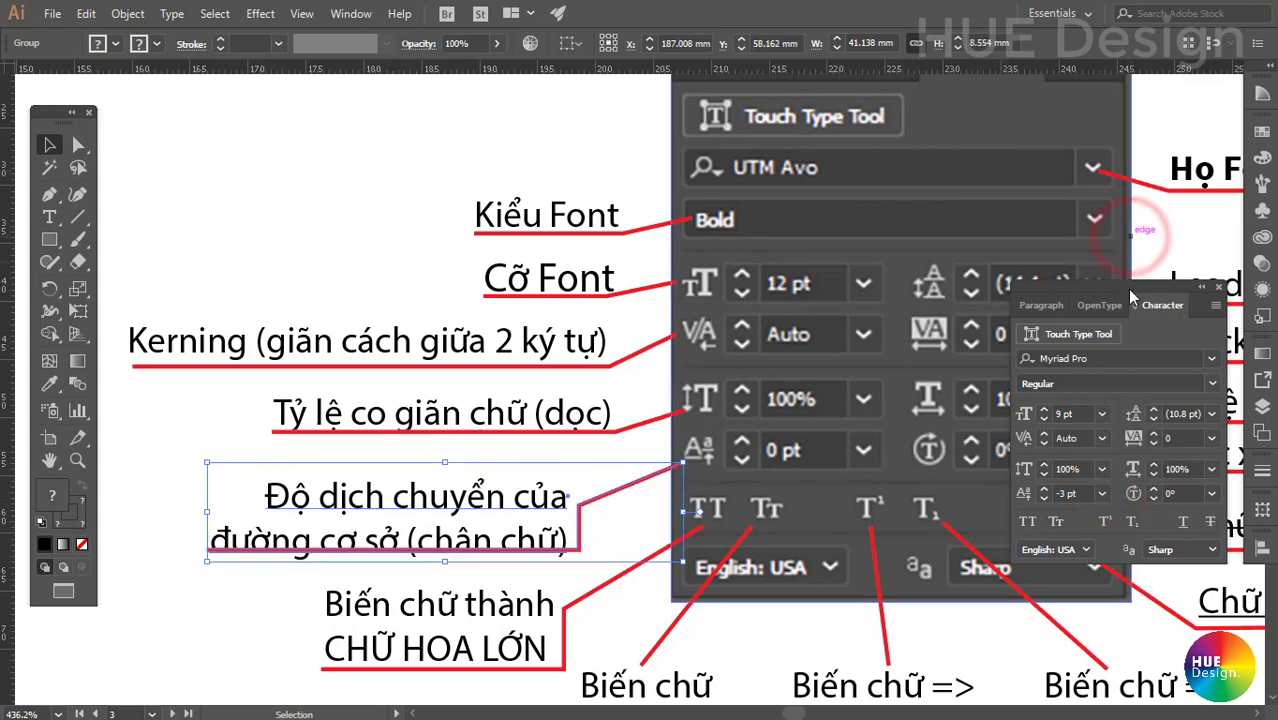
click(1101, 492)
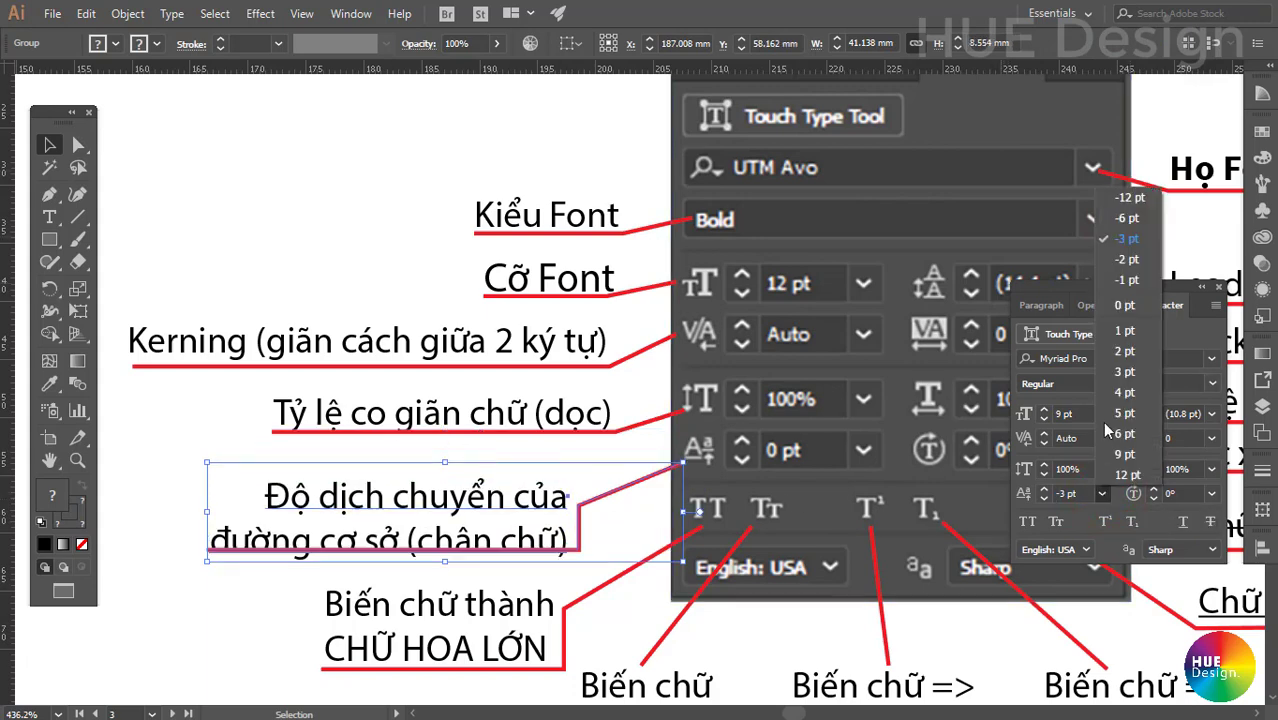
click(1130, 223)
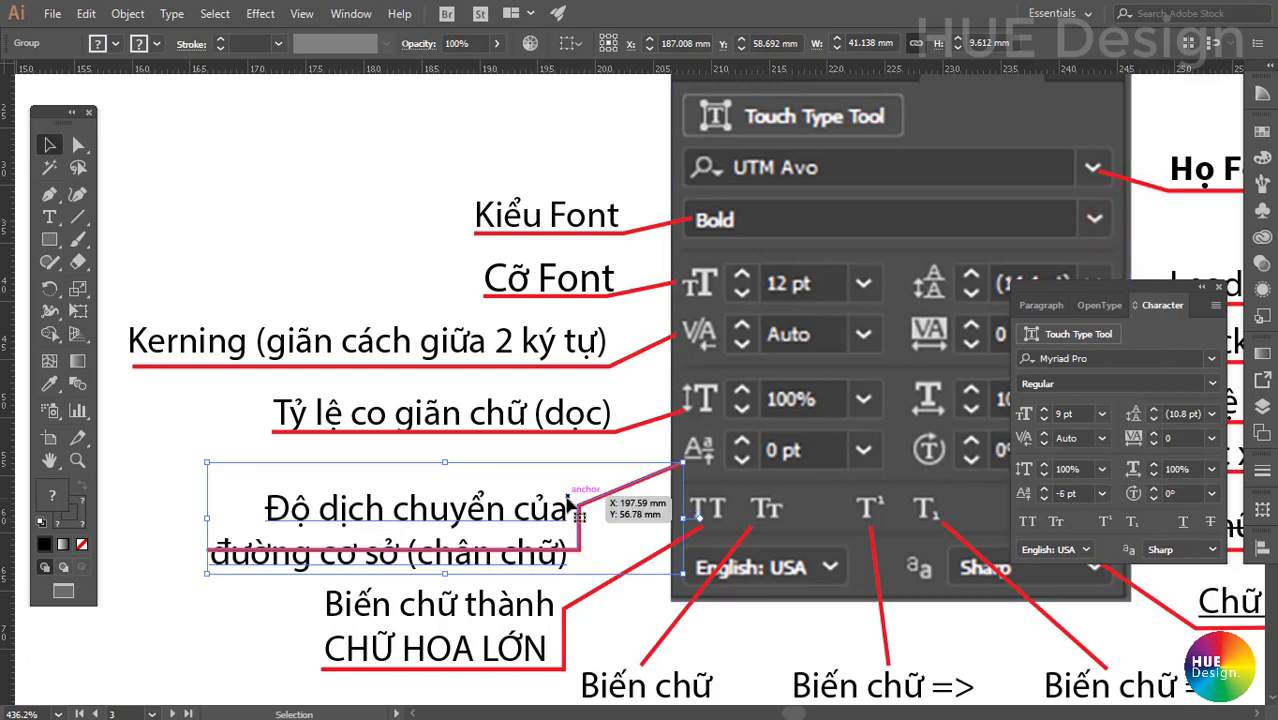
drag(578, 503, 573, 506)
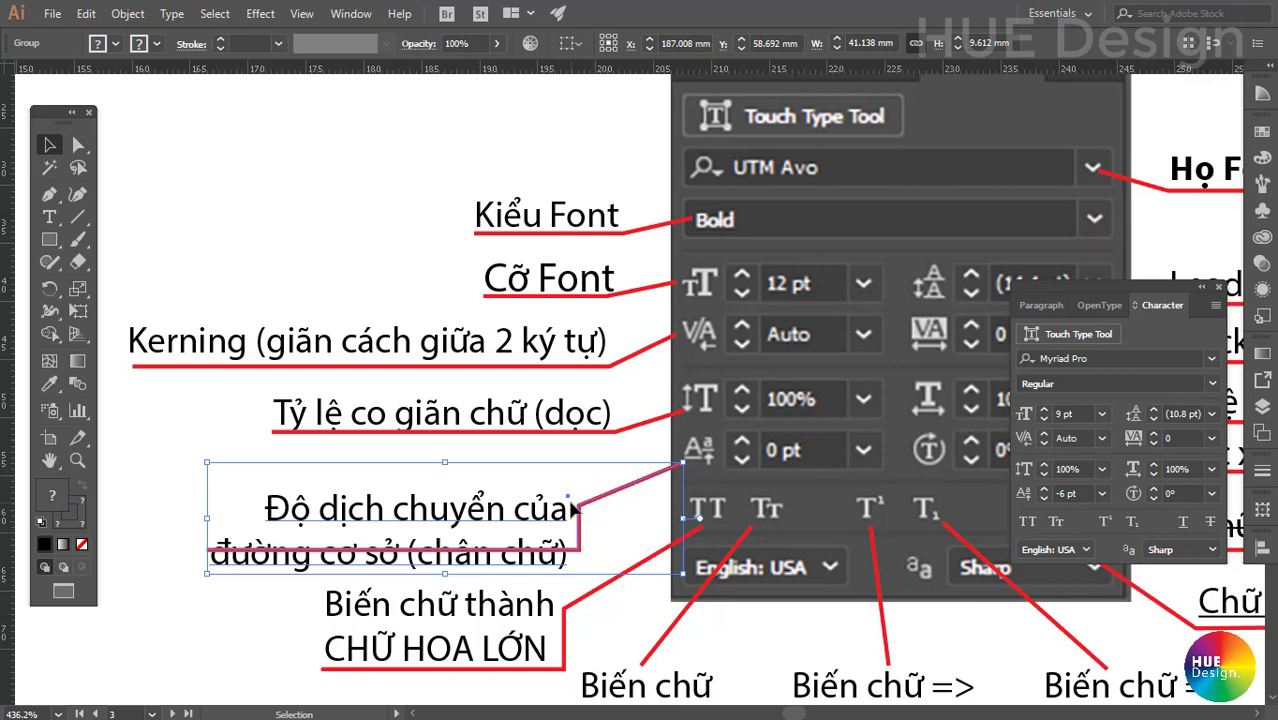
click(1102, 493)
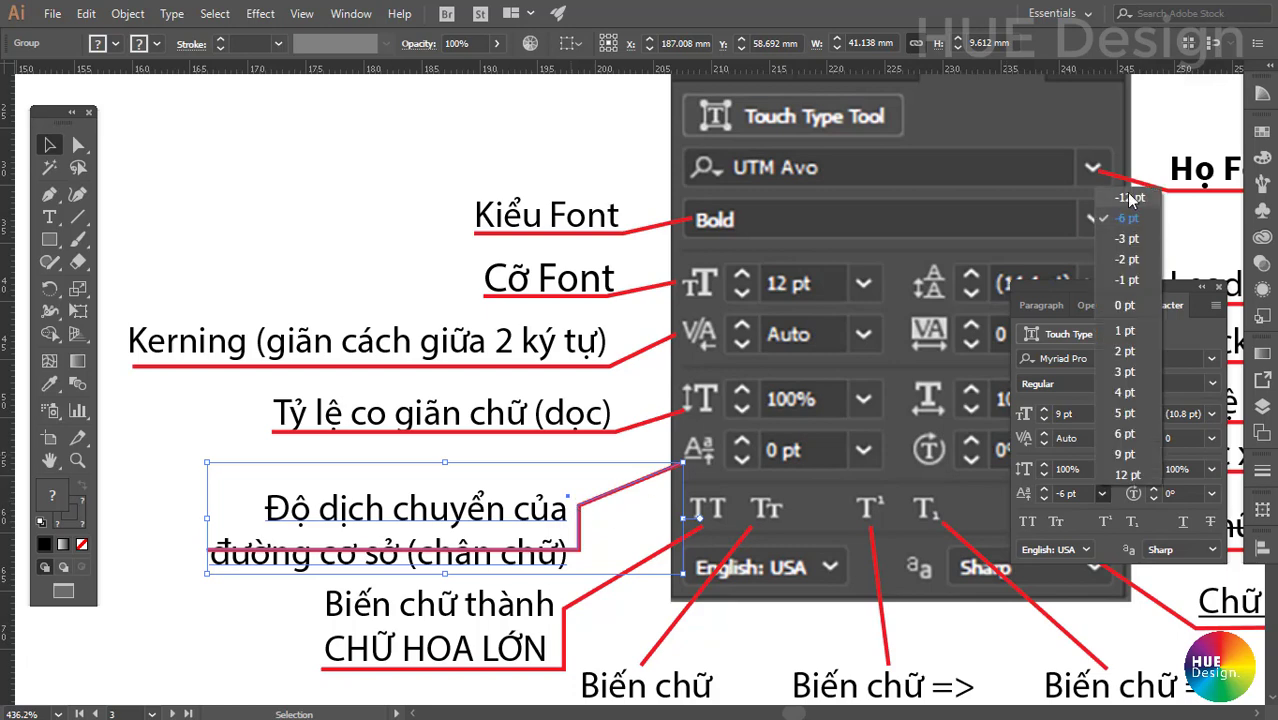
click(1128, 199)
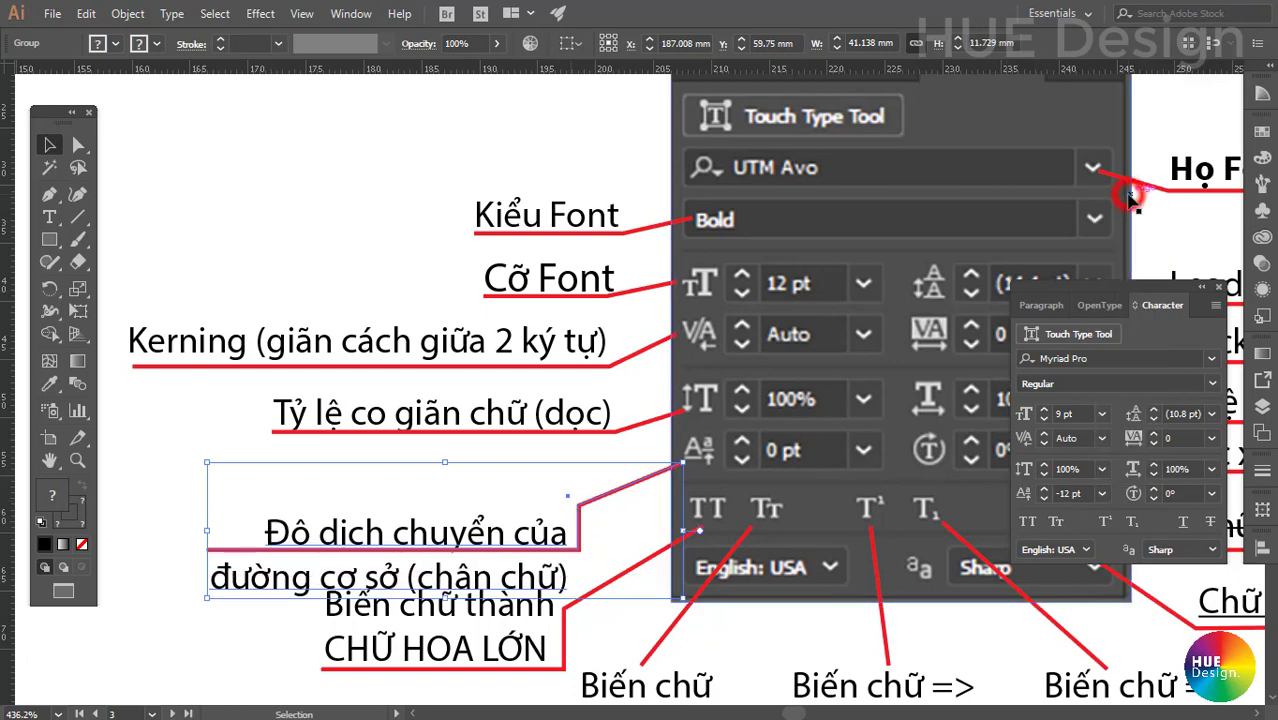
click(1101, 493)
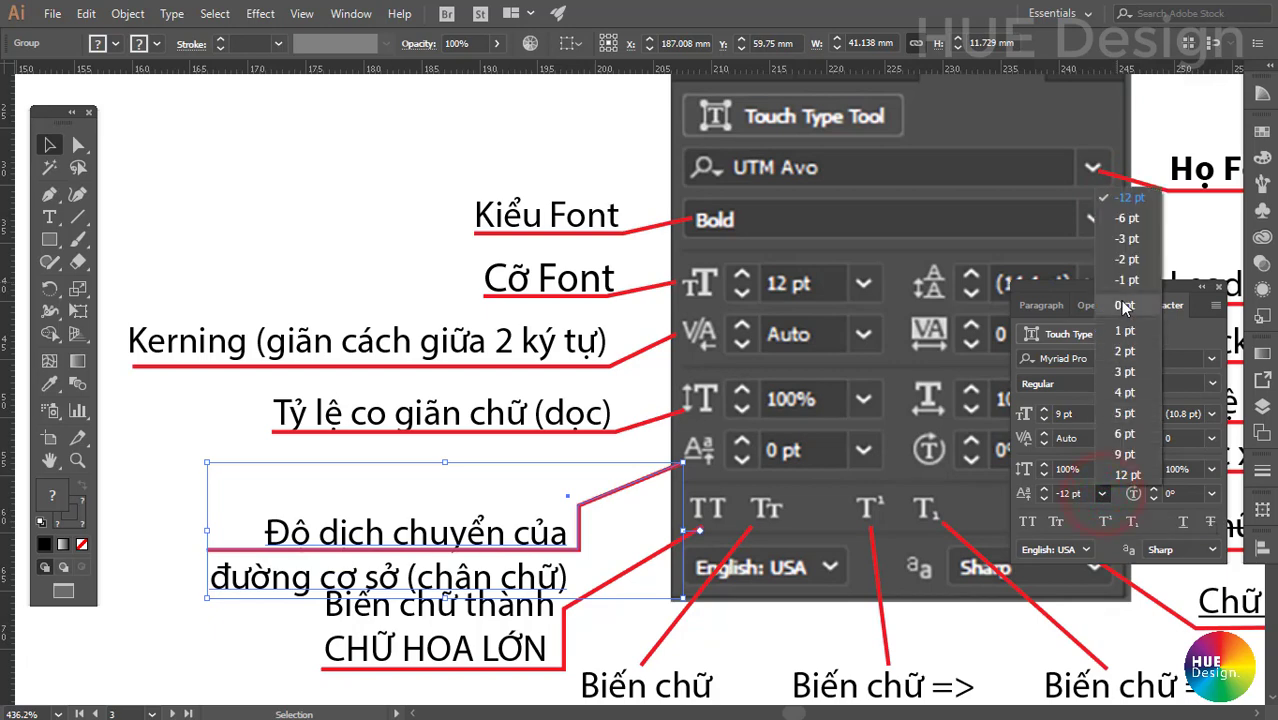
click(1125, 307)
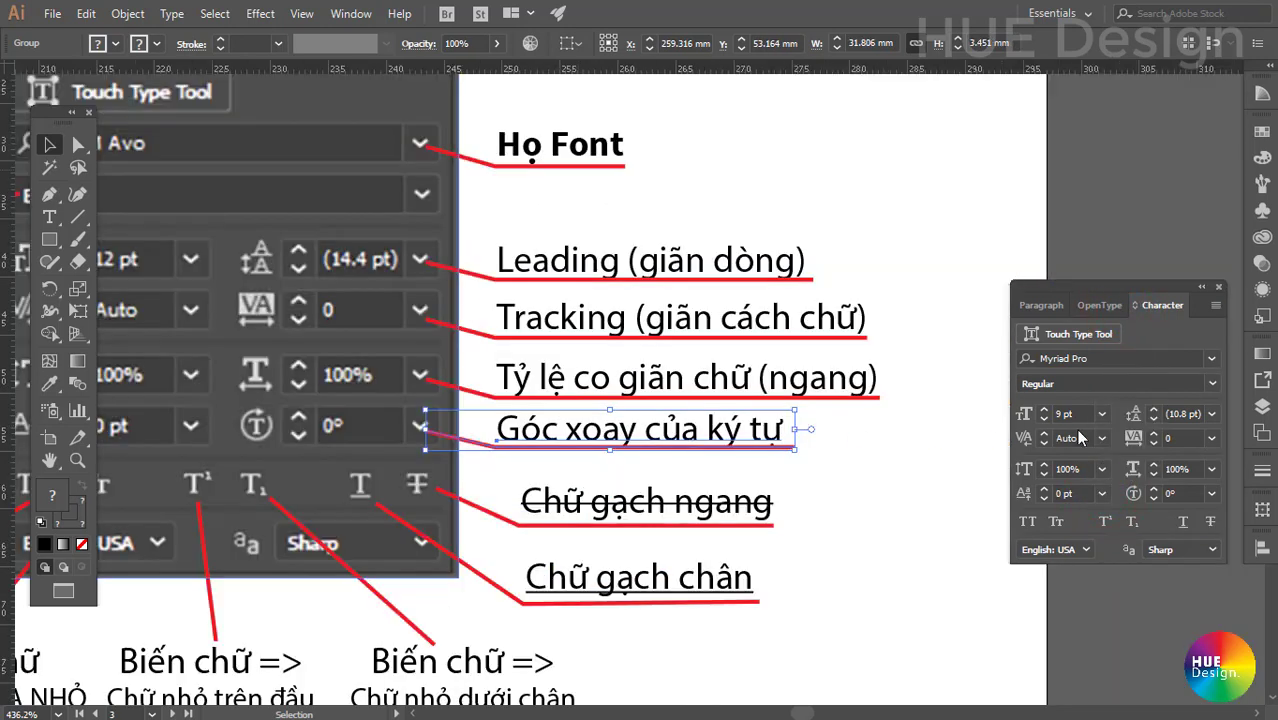
Rotate the label's characters to -30°, set tracking -10, then rotate to -45° and -60°.
click(1211, 493)
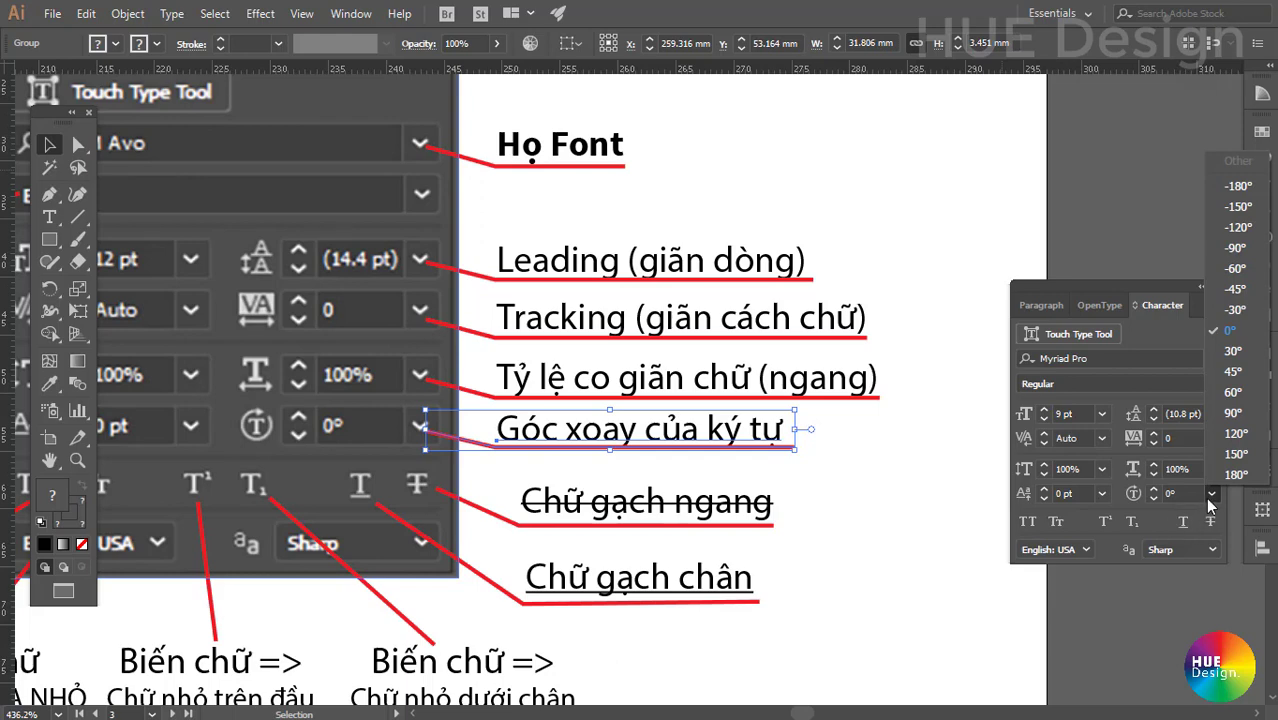
click(1236, 312)
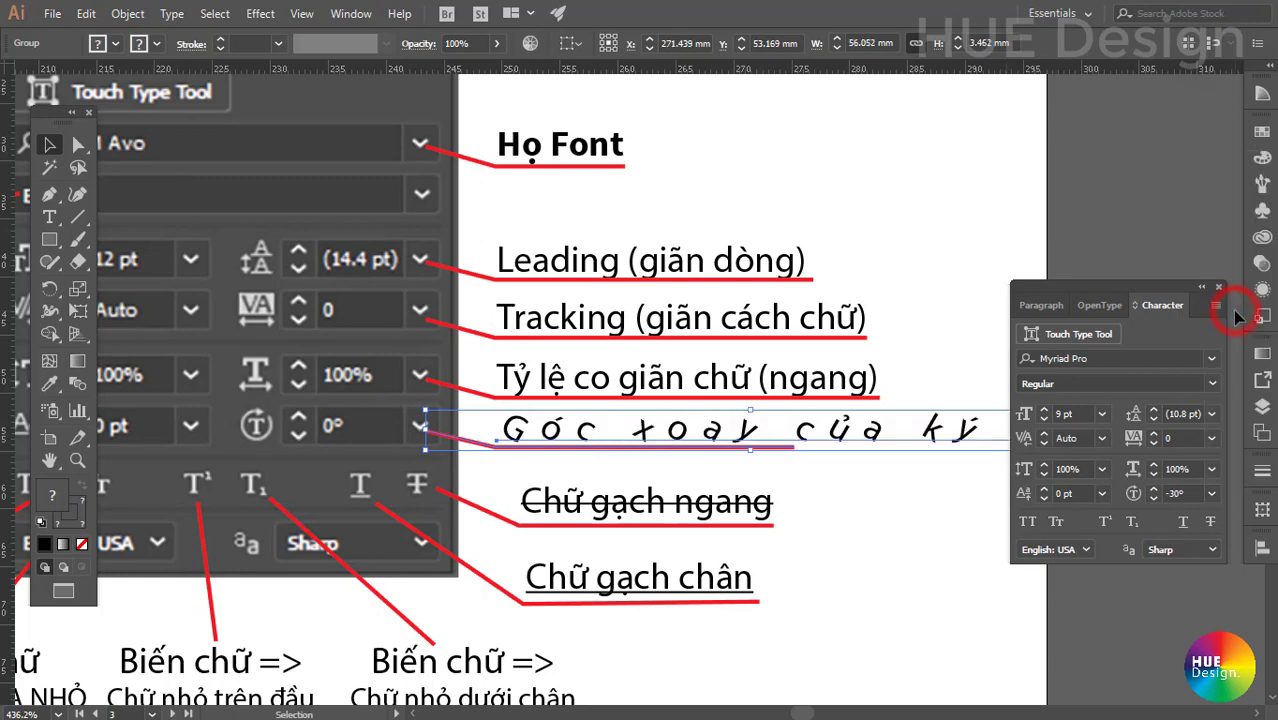
click(1211, 438)
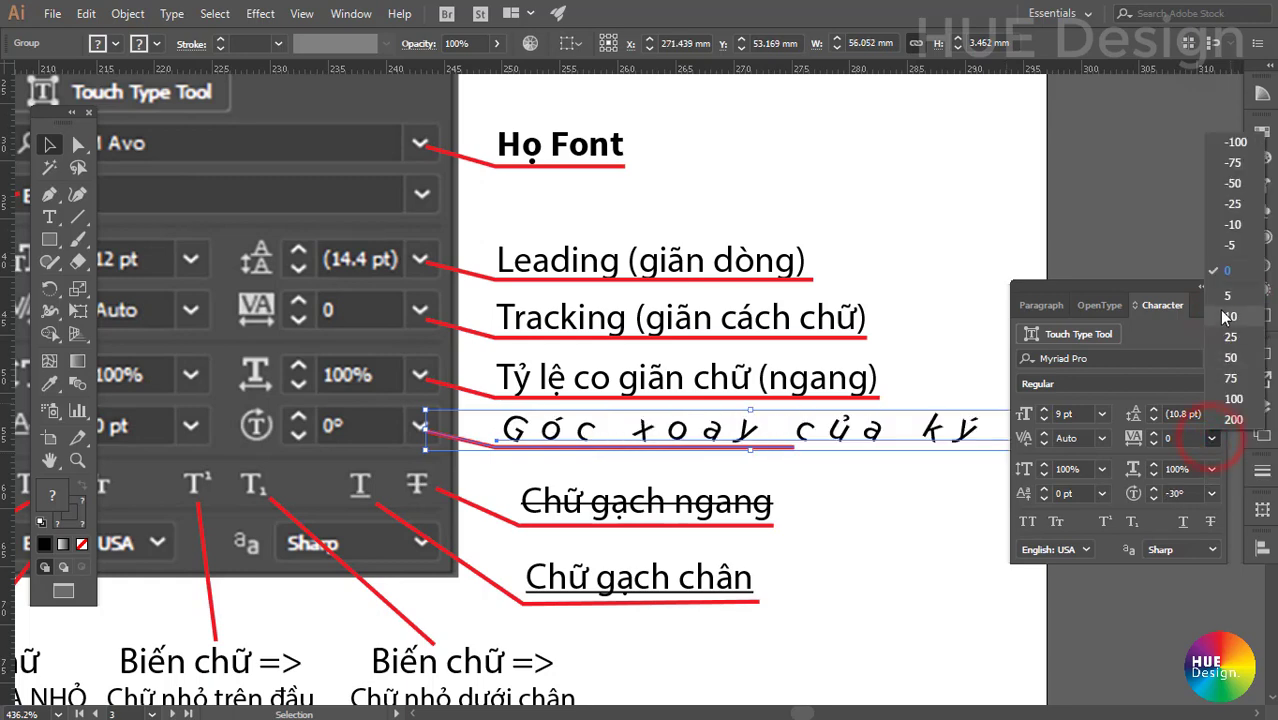
click(1228, 226)
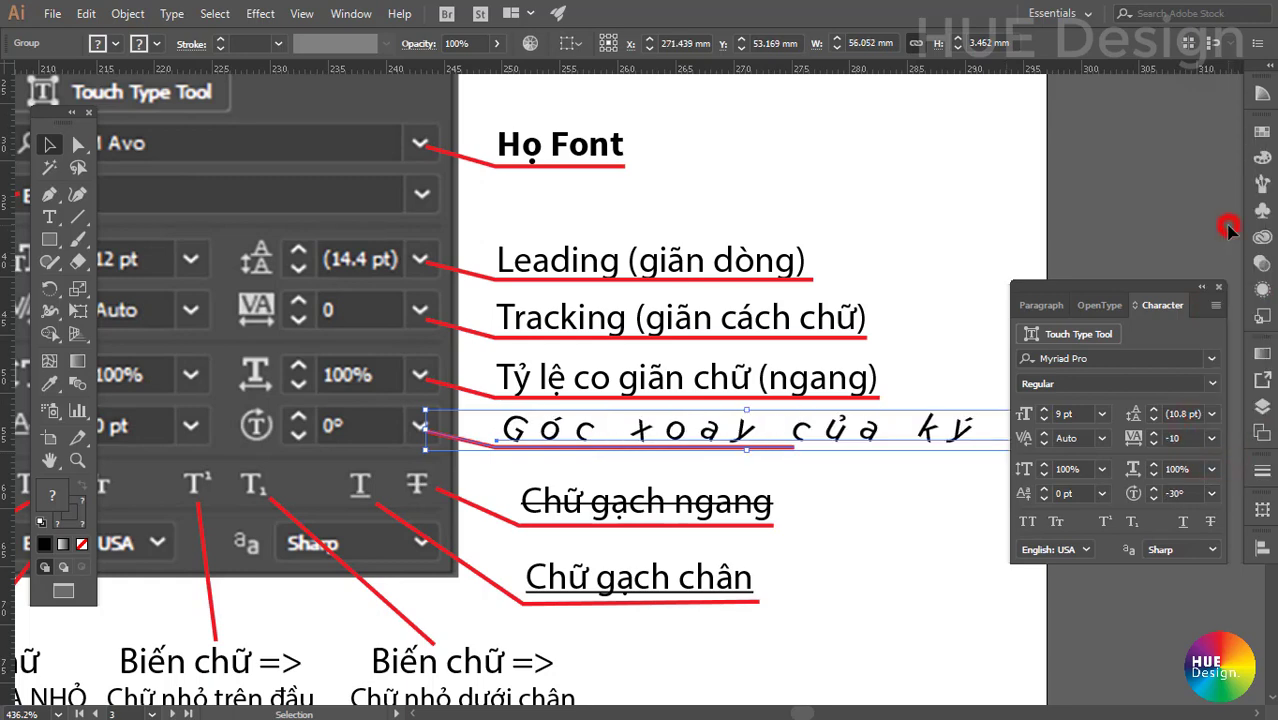
click(1211, 493)
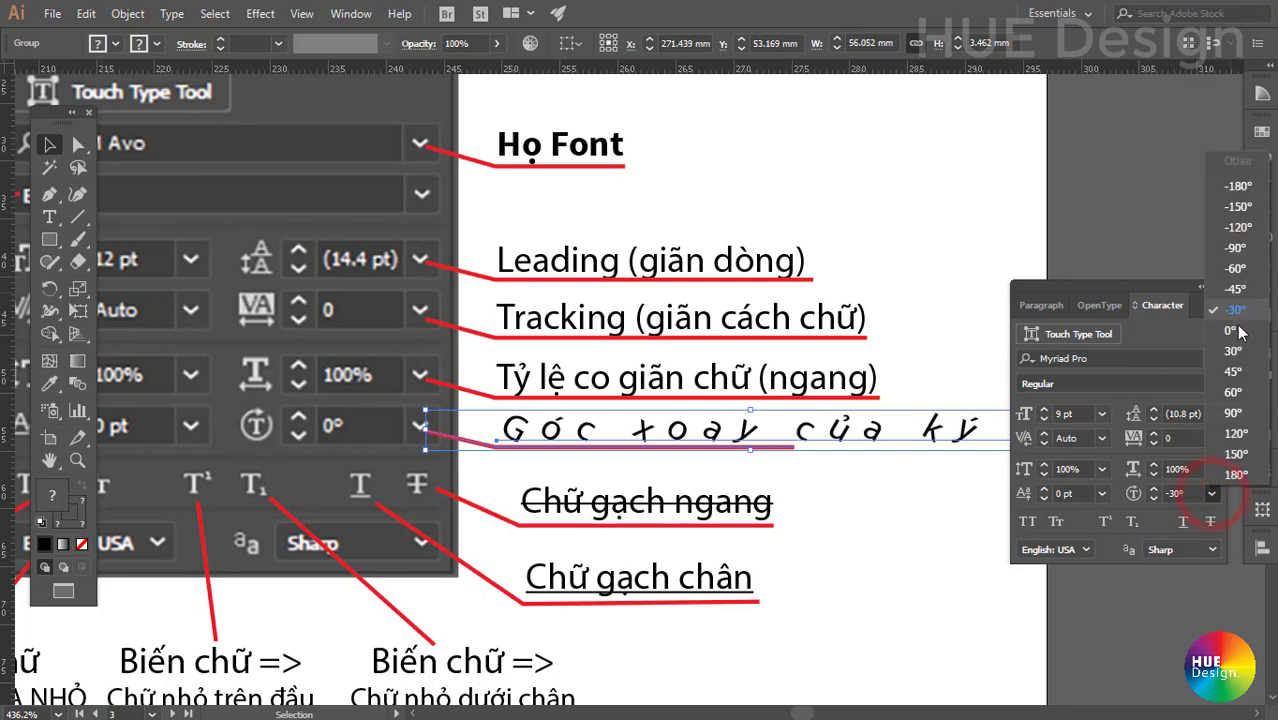
click(1236, 291)
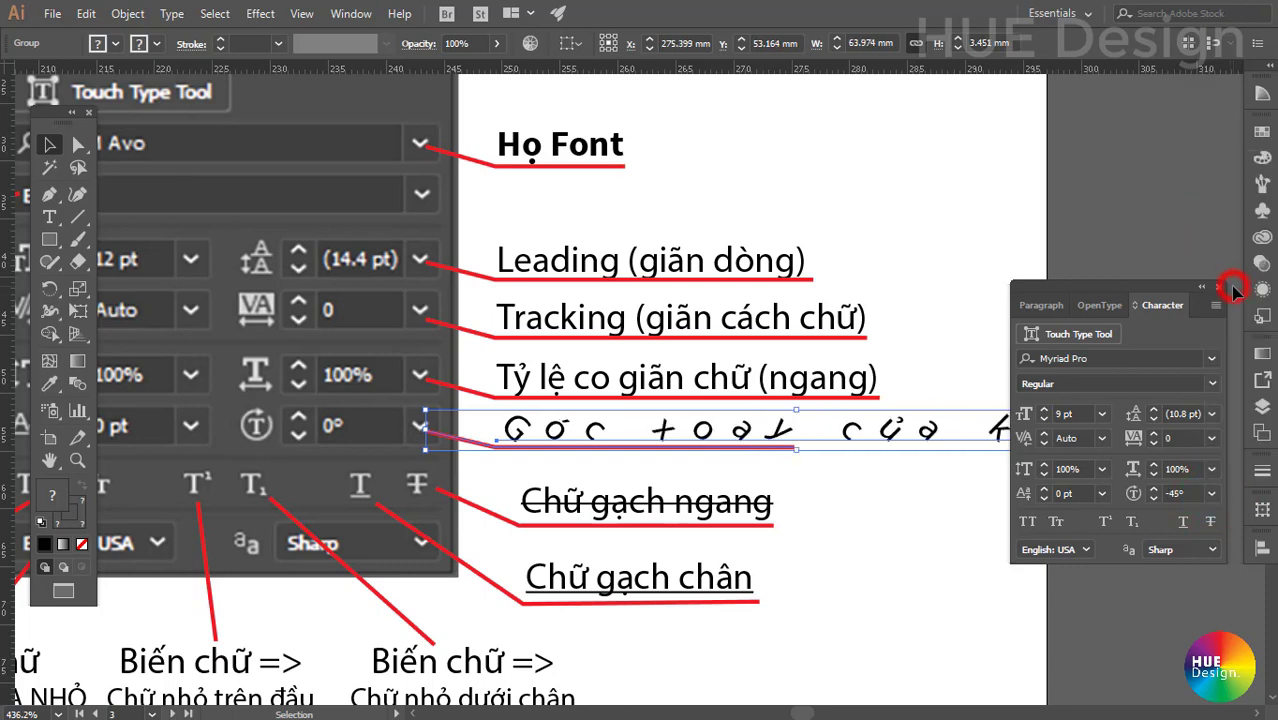
click(1211, 496)
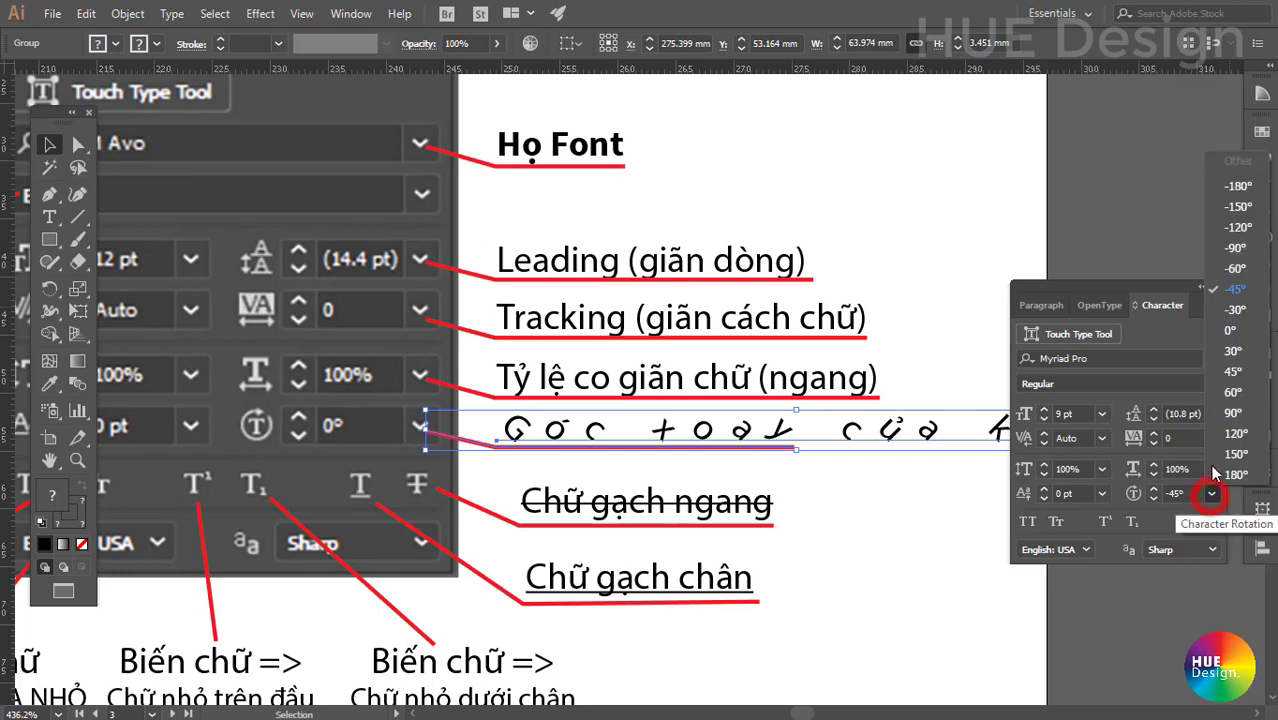
click(1232, 268)
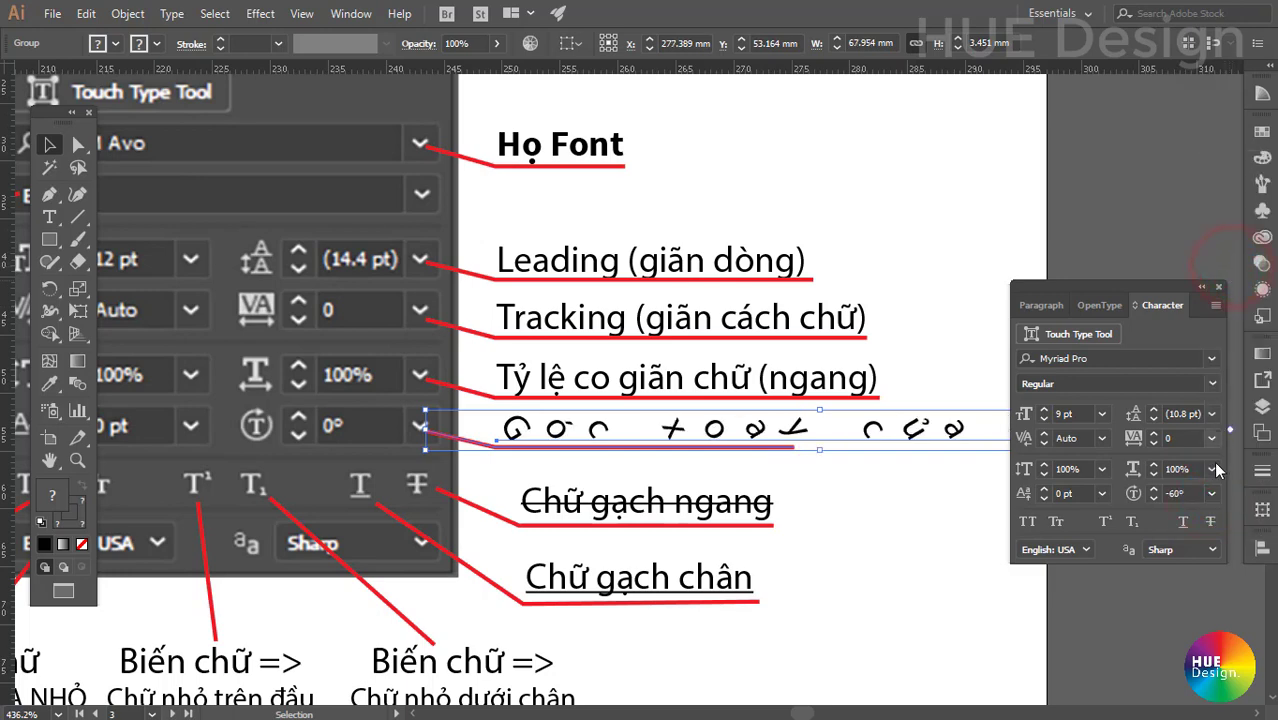
Rotate the characters to 45° and 90°, return them upright to 0°, and deselect.
click(1211, 493)
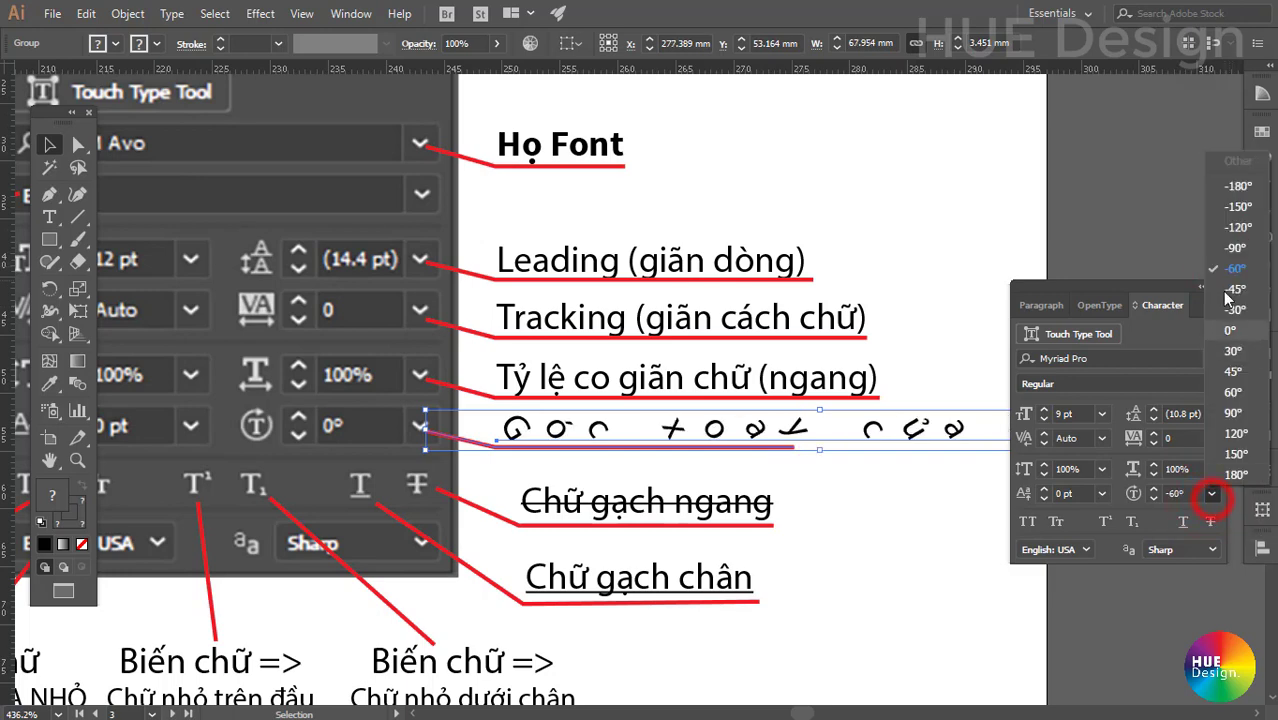
click(1234, 371)
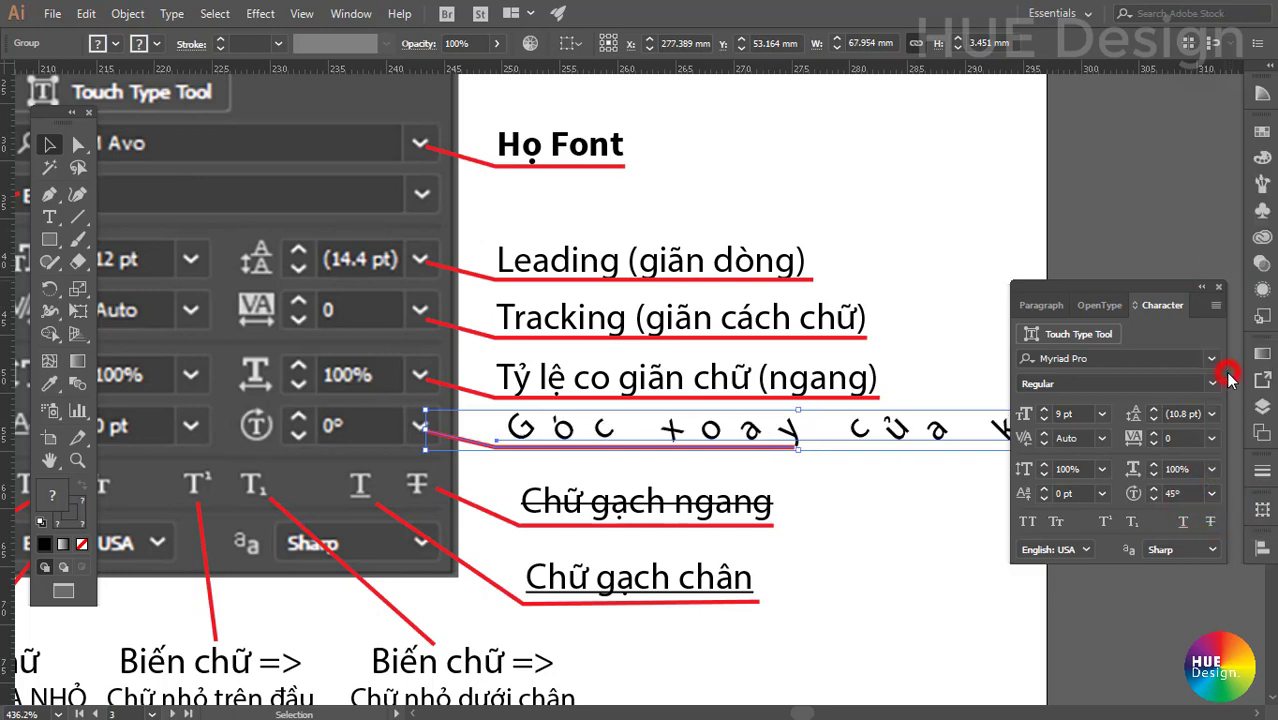
click(1211, 495)
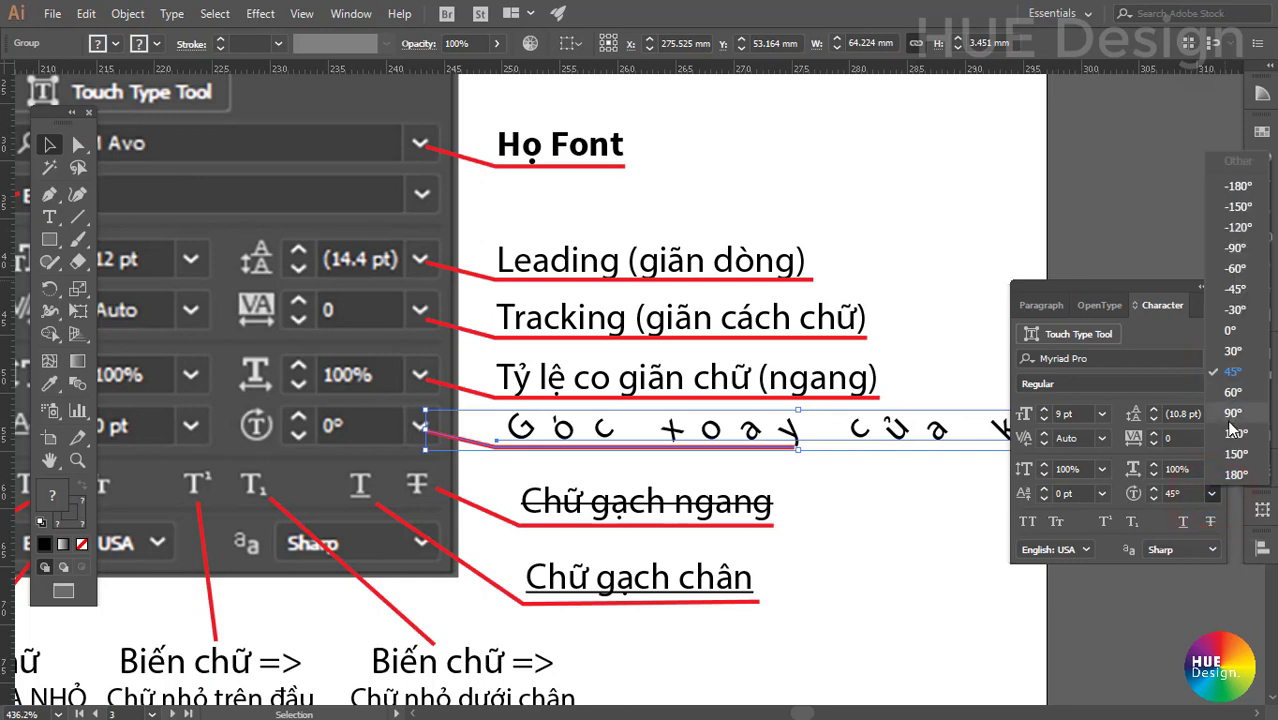
click(1229, 415)
click(1211, 493)
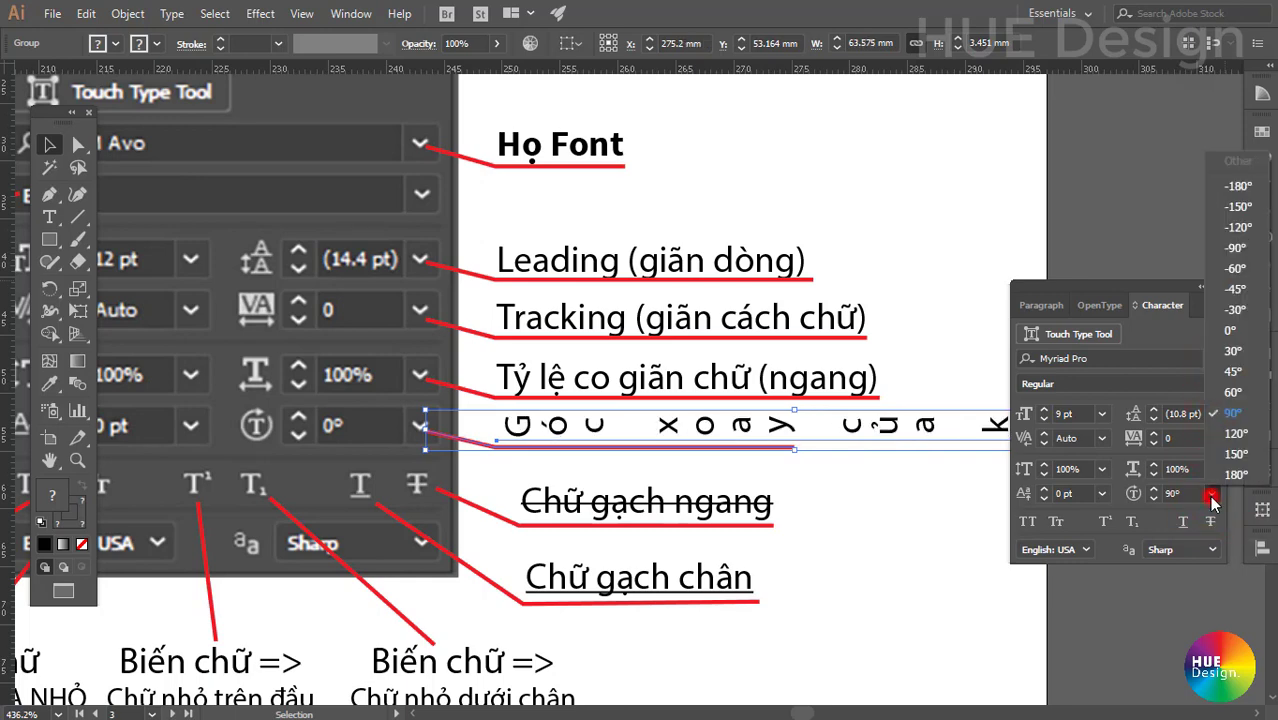
click(1232, 330)
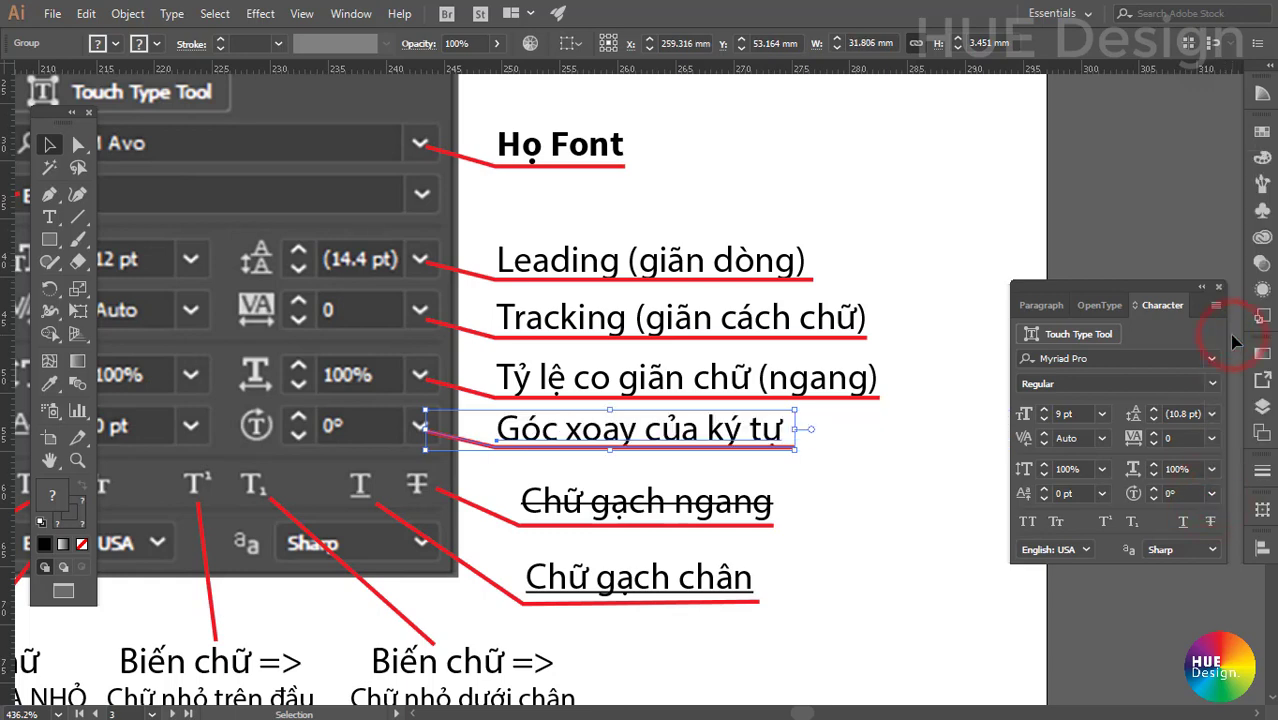
click(892, 489)
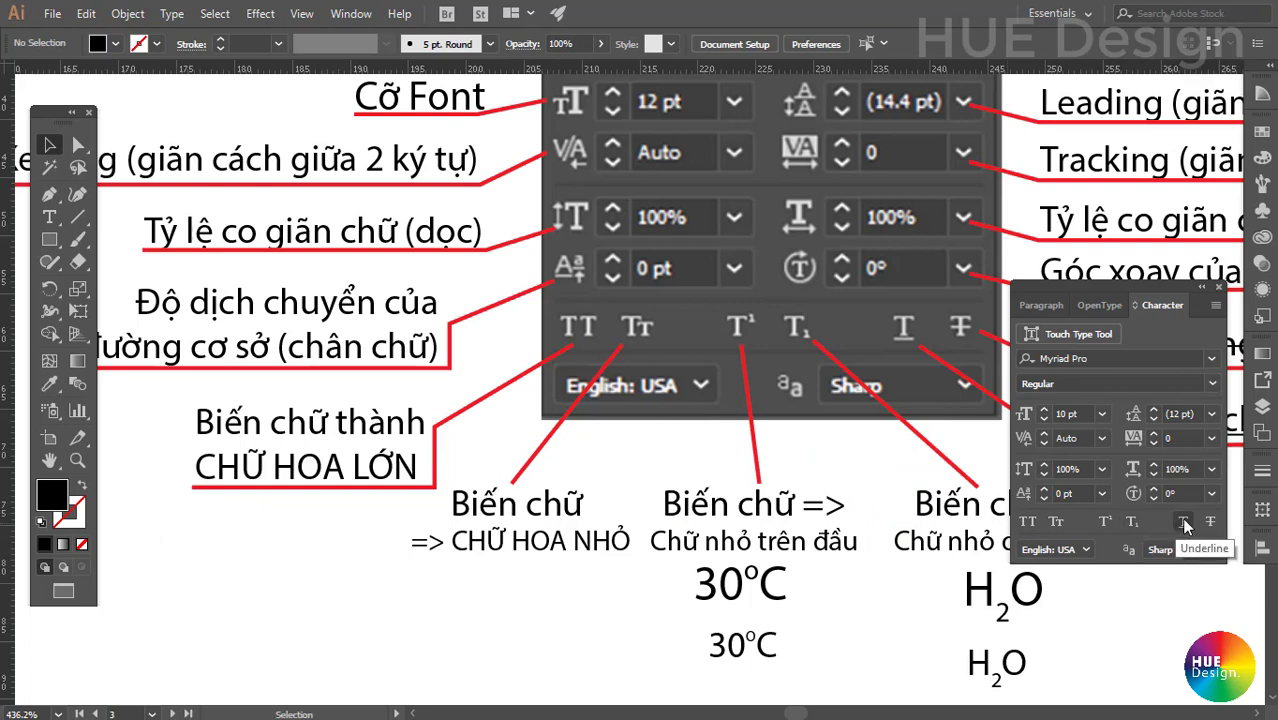
Select 'Biến chữ' with the Type tool and toggle All Caps on, then off again.
click(260, 511)
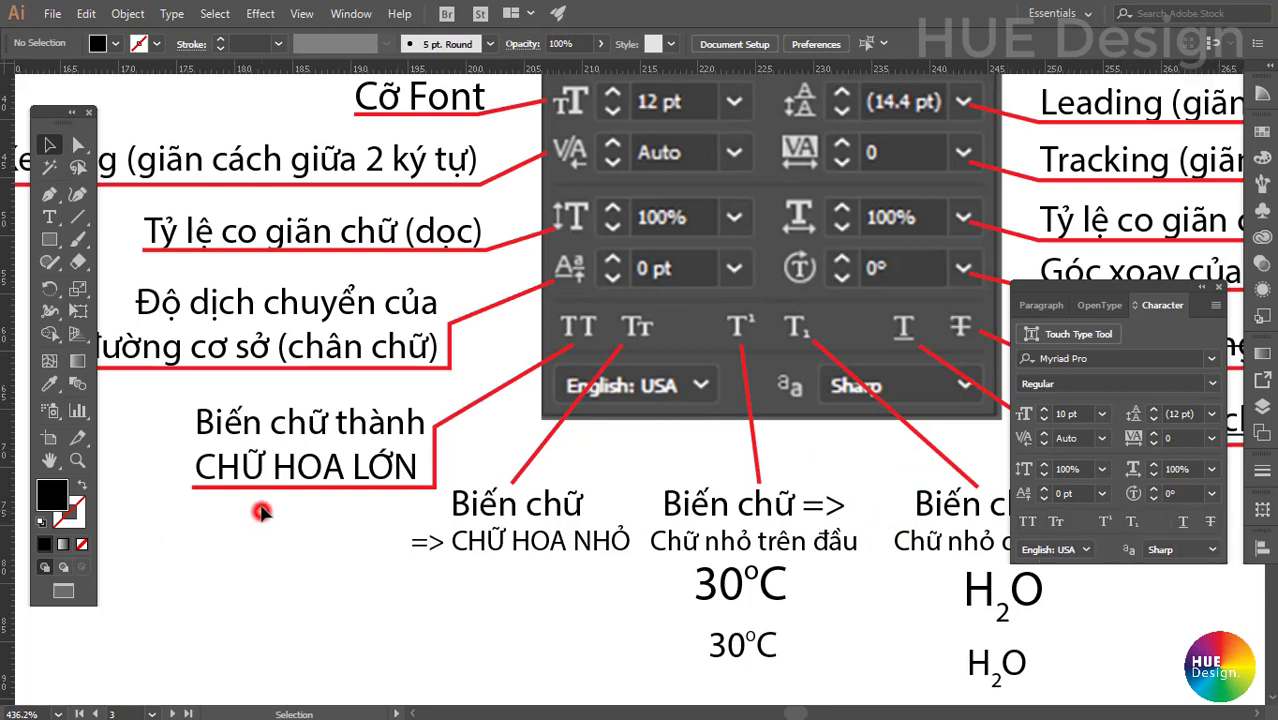
click(290, 425)
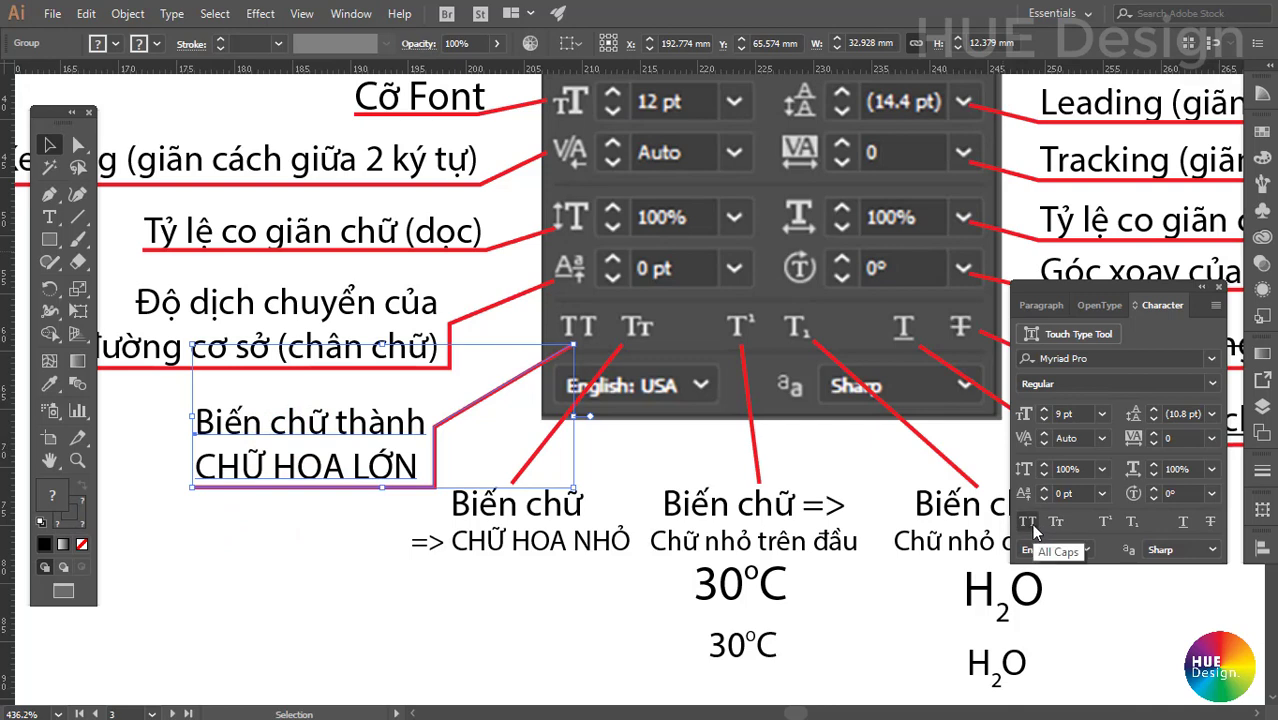
key(t)
click(200, 422)
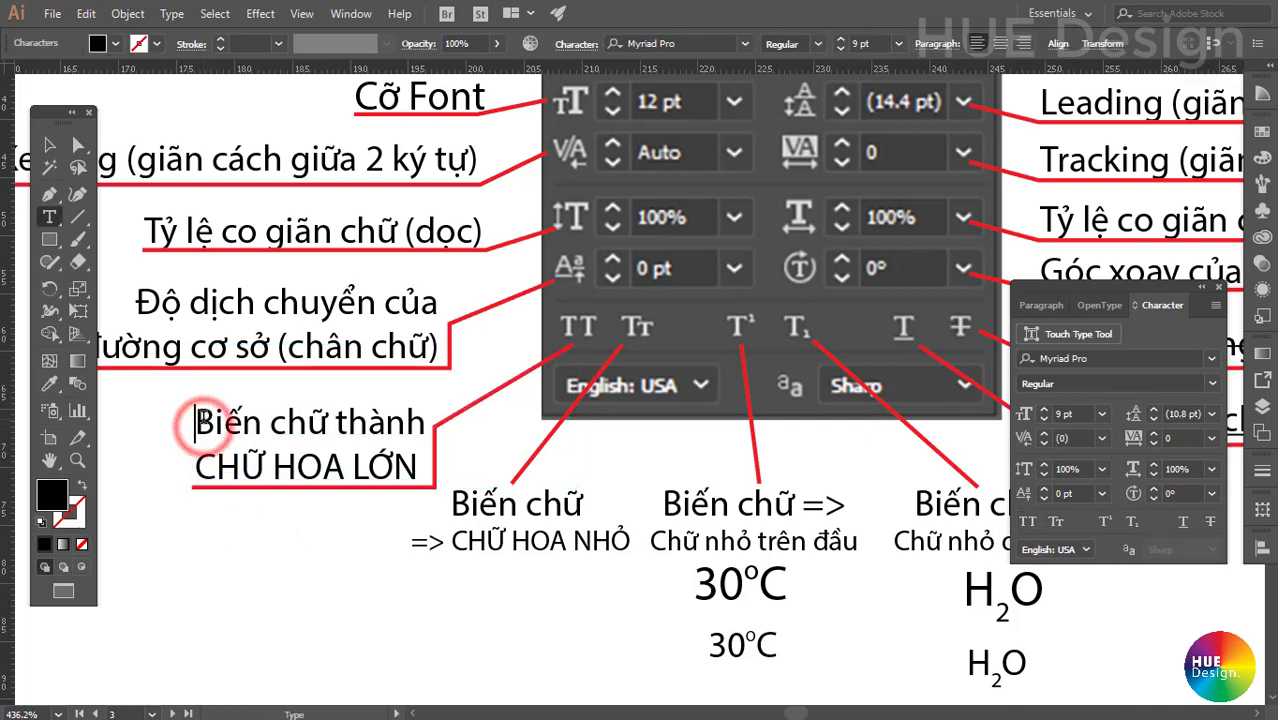
drag(197, 422, 326, 422)
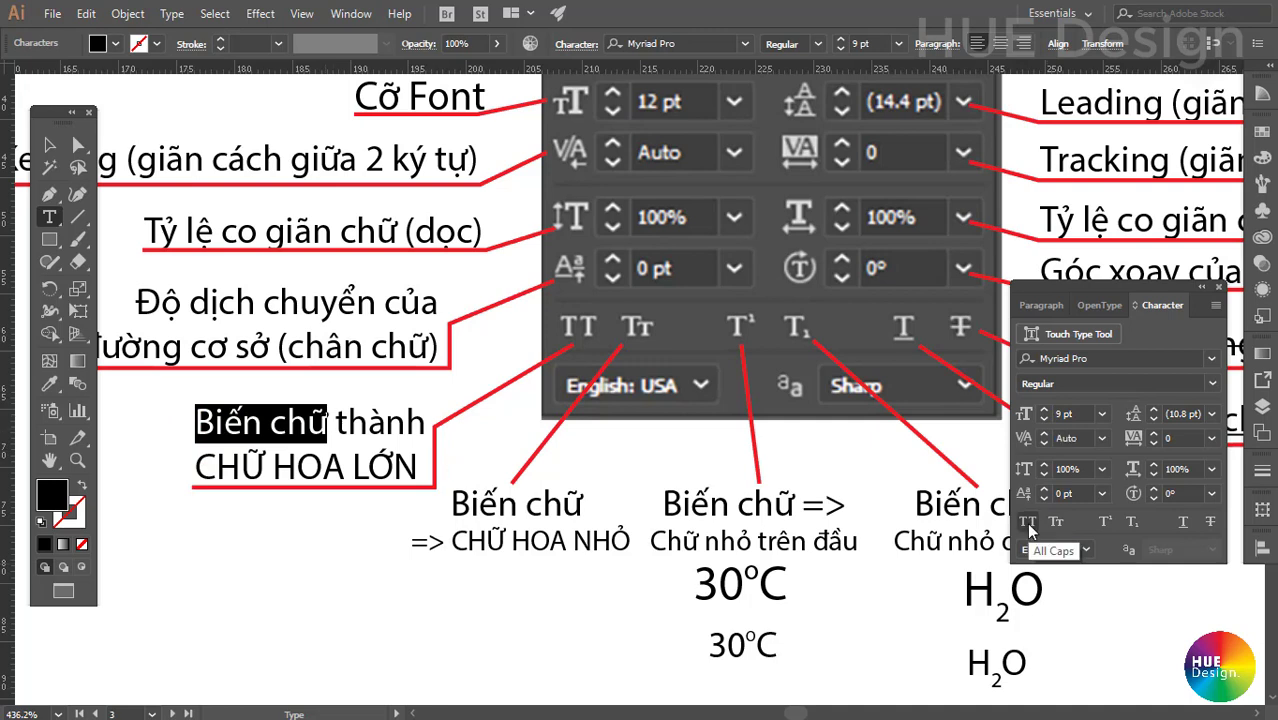
click(1028, 523)
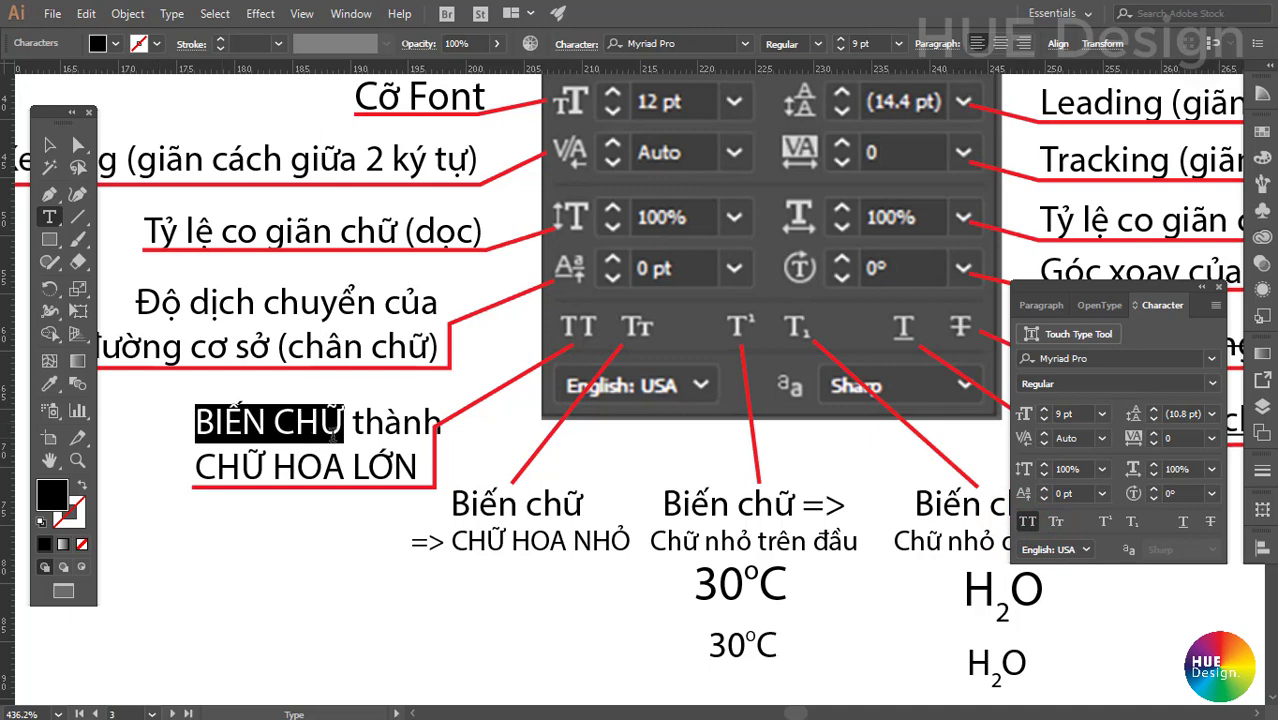
click(1028, 524)
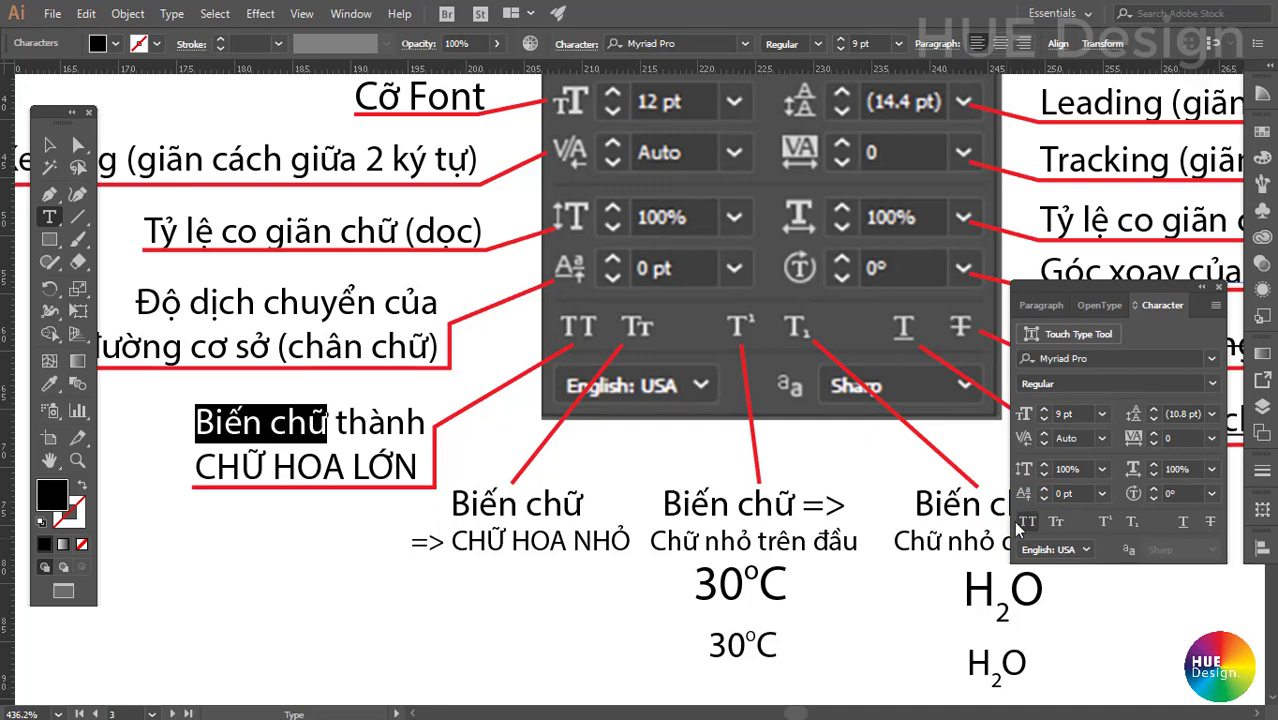
key(Escape)
scroll(177, 516, right, 2)
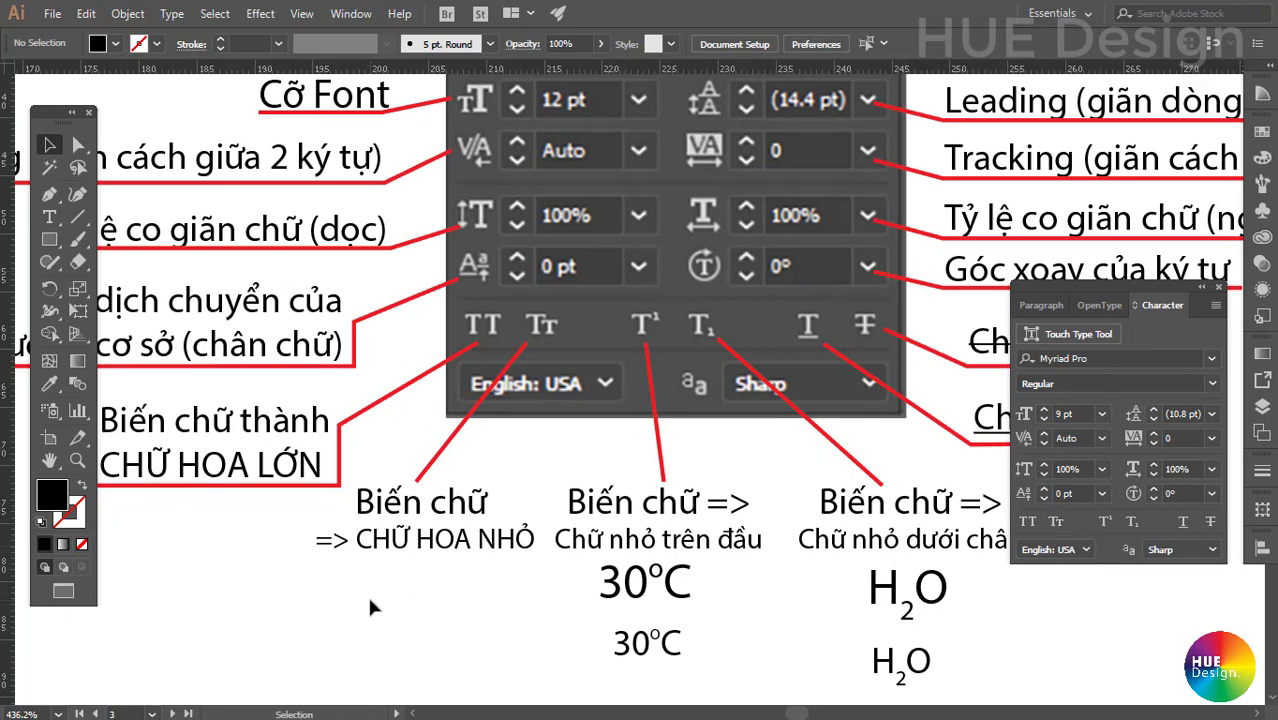
key(t)
drag(358, 500, 488, 502)
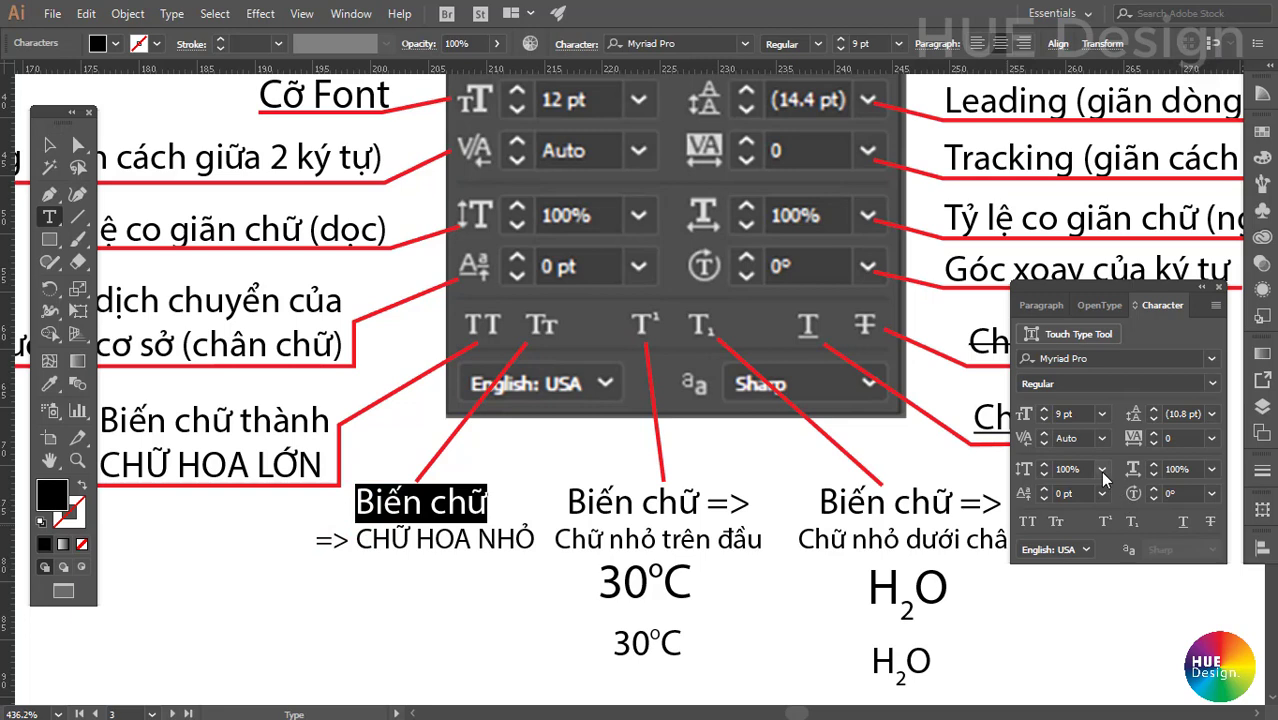
click(1056, 522)
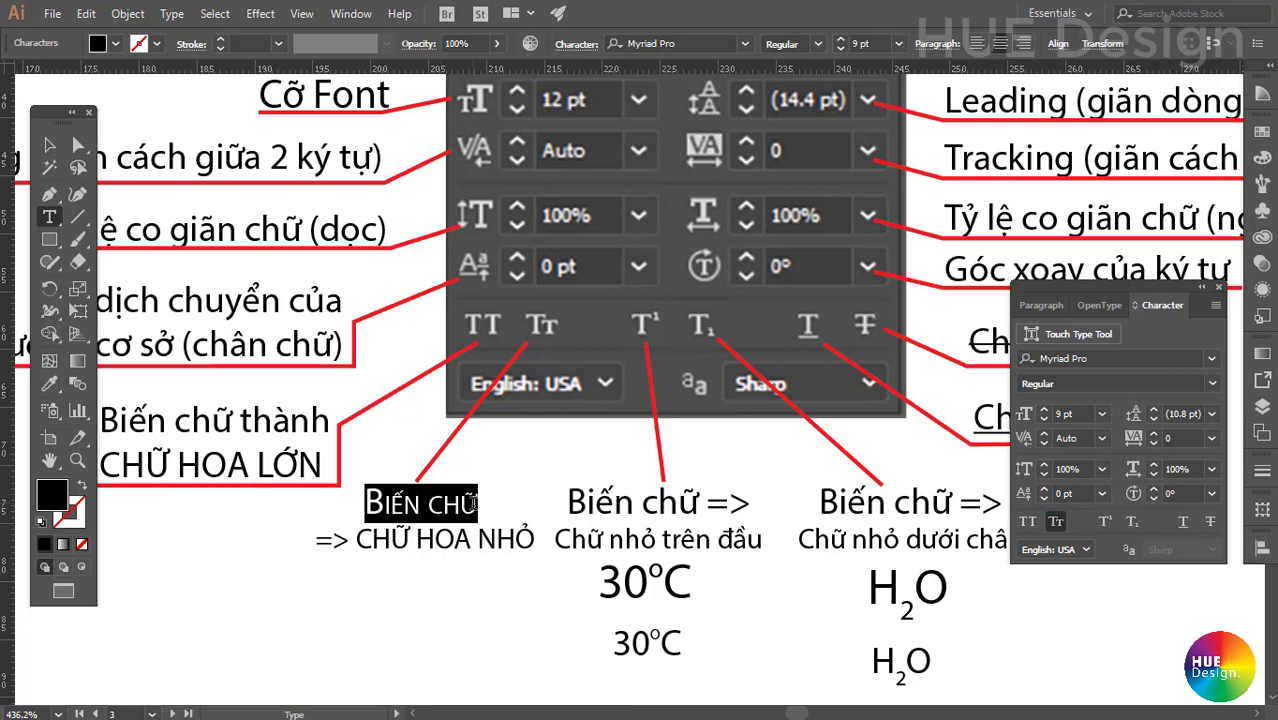
click(1056, 522)
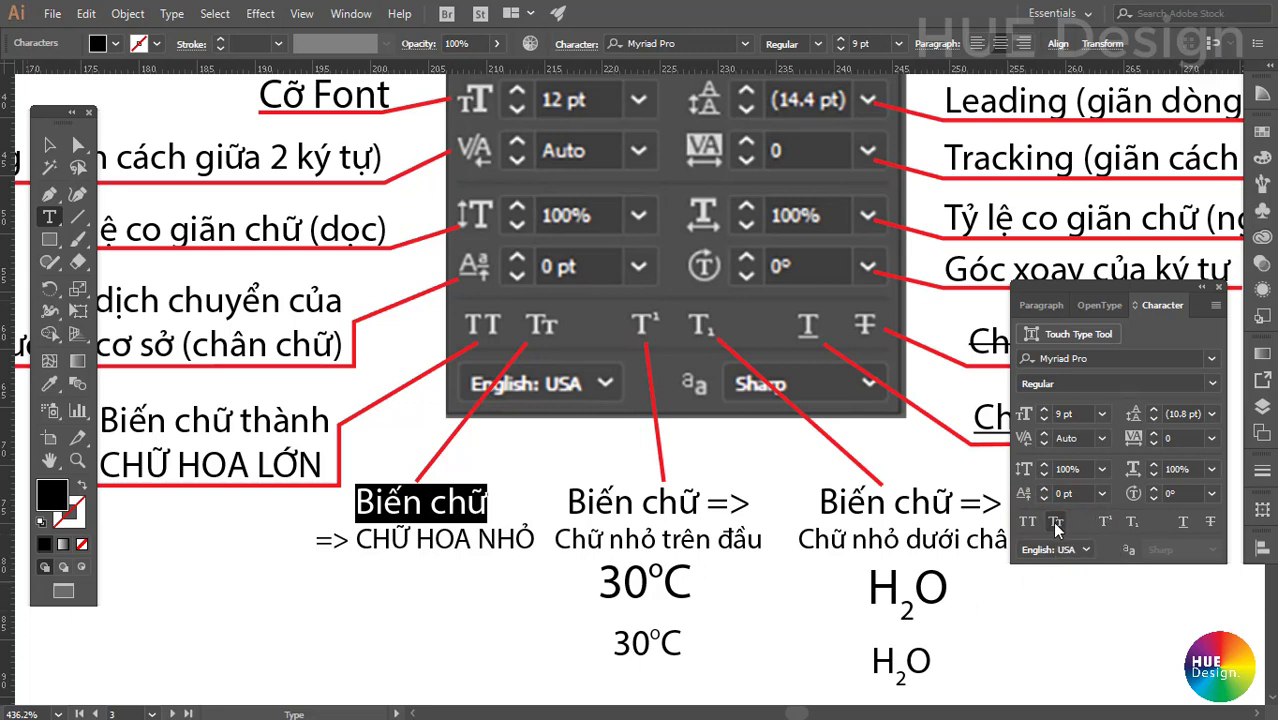
click(1056, 522)
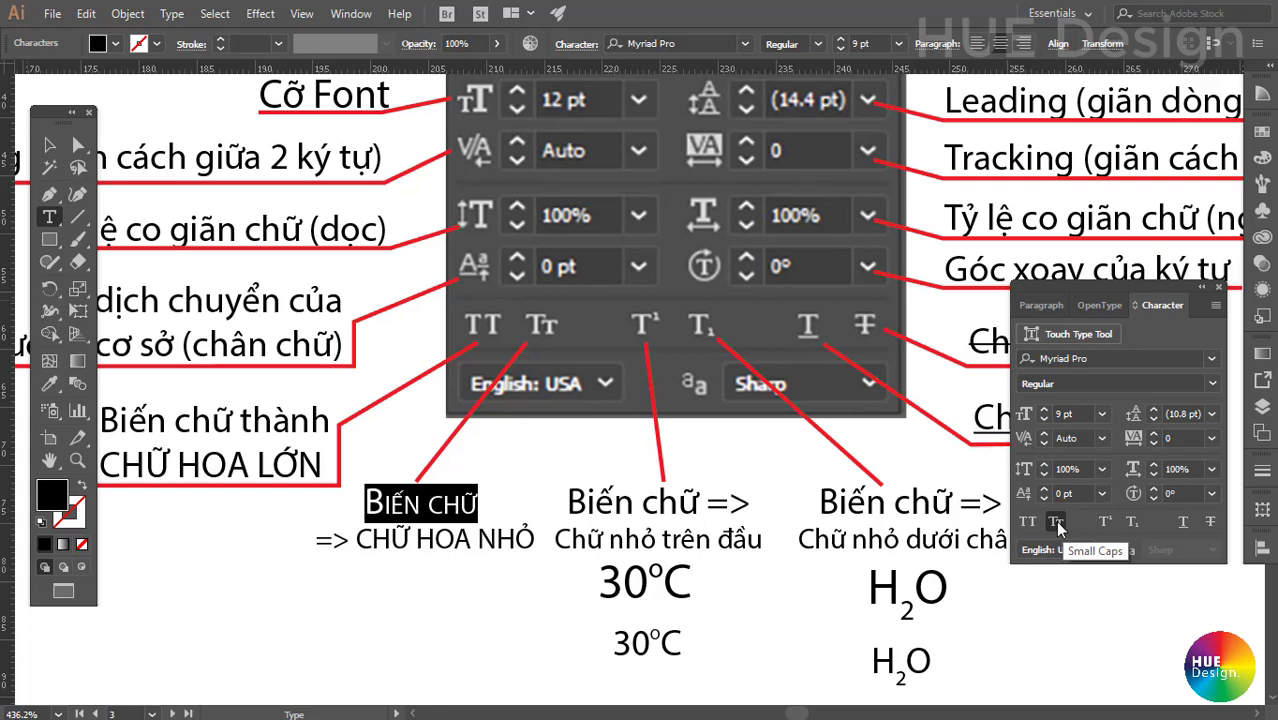
click(1057, 524)
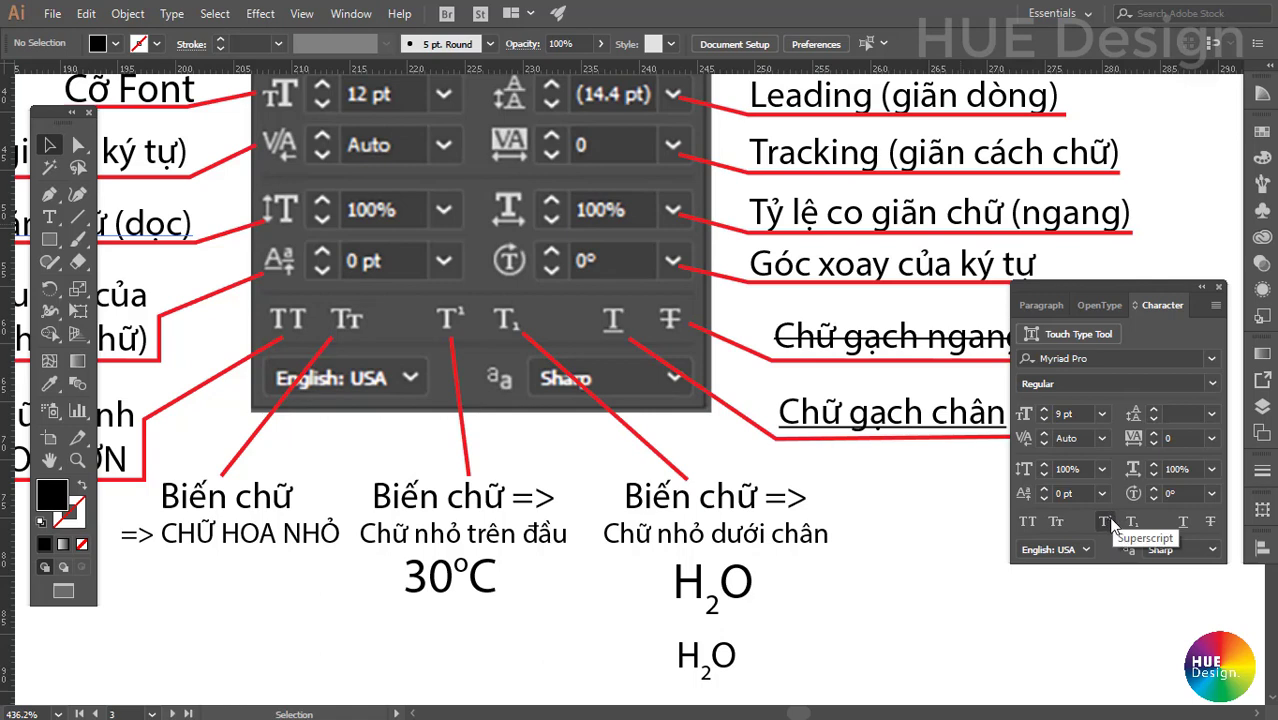
Type '26oC' on a new line below 30°C.
click(470, 576)
drag(512, 612, 504, 567)
key(t)
click(382, 598)
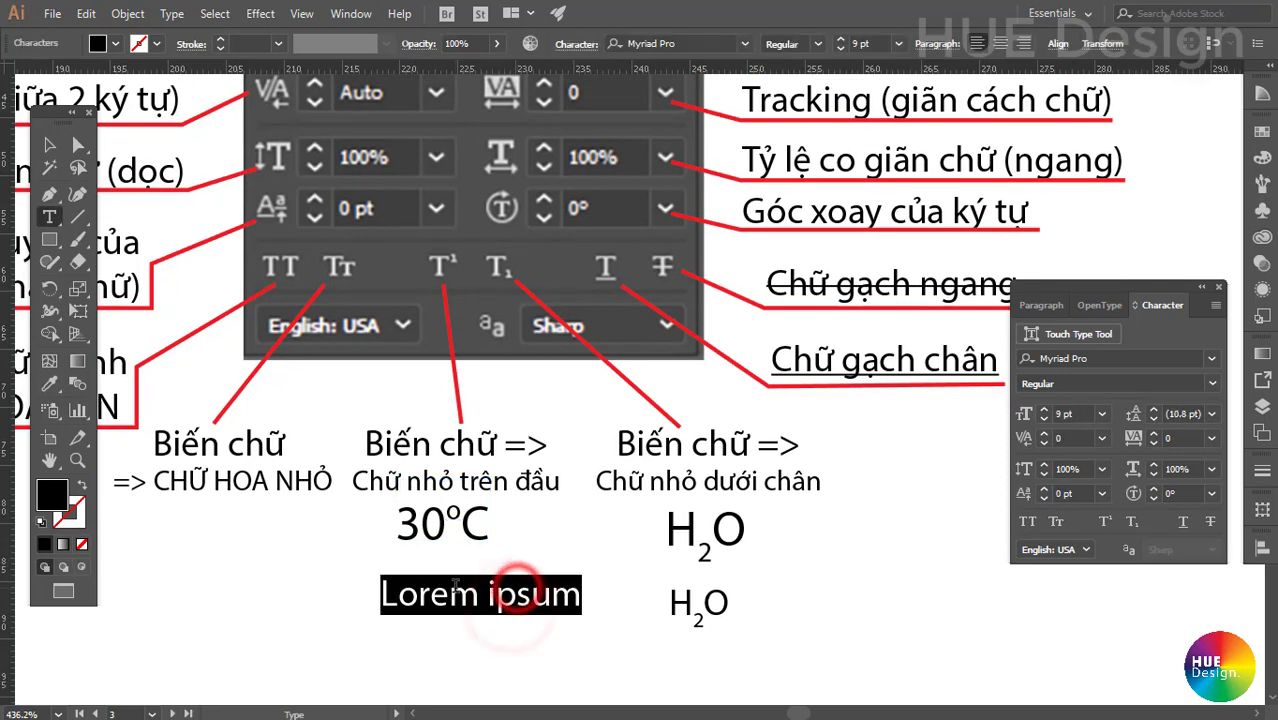
text(26o)
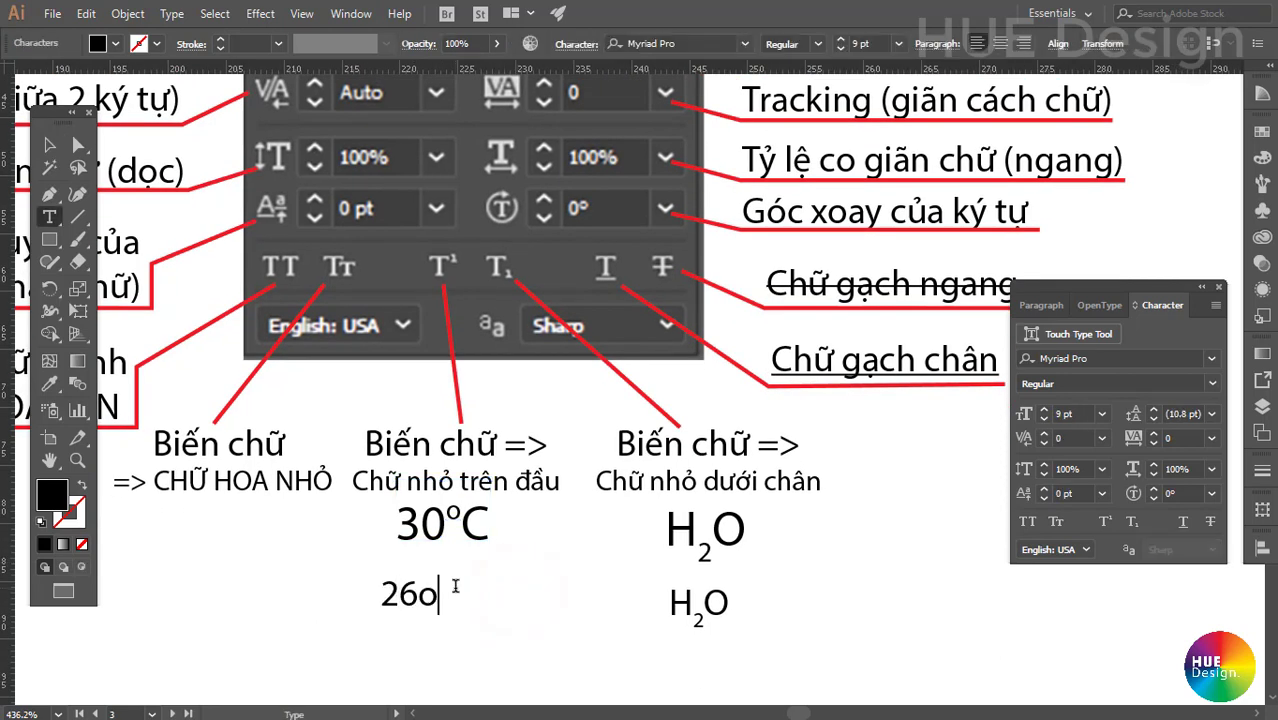
text(C)
Make the o in 26oC a superscript with a 1 pt baseline shift.
drag(427, 597, 440, 597)
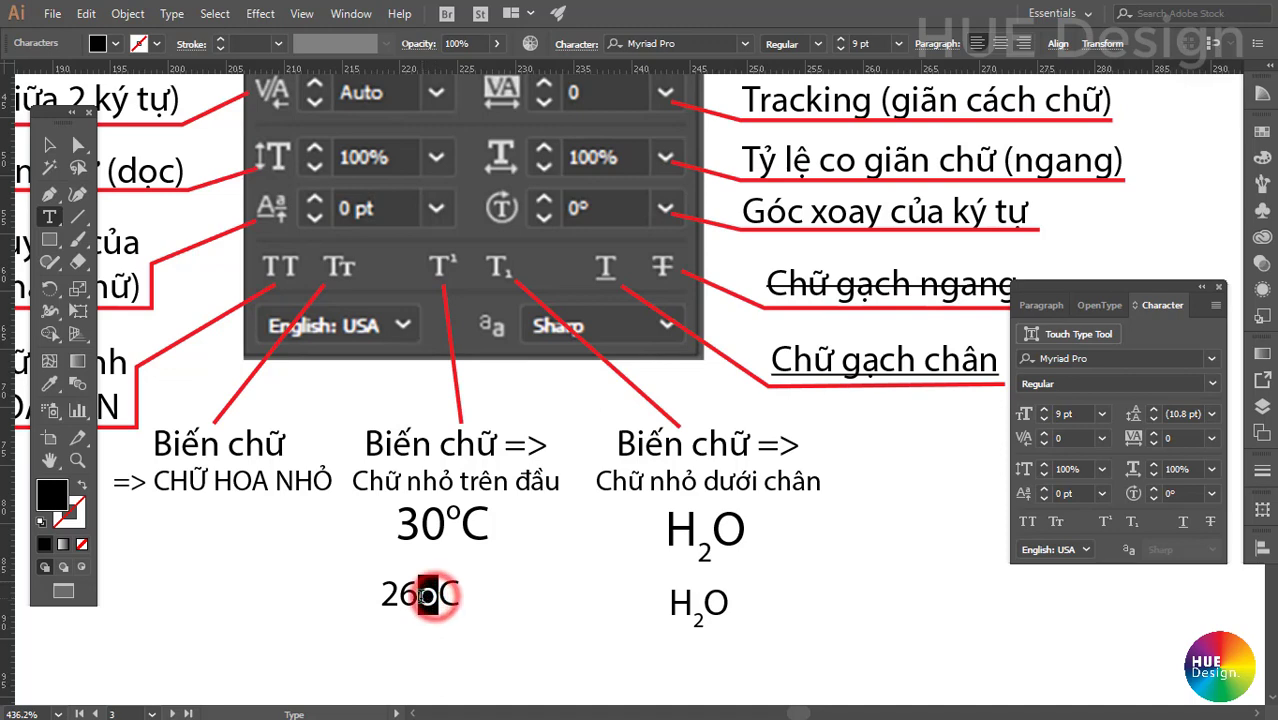
click(1106, 522)
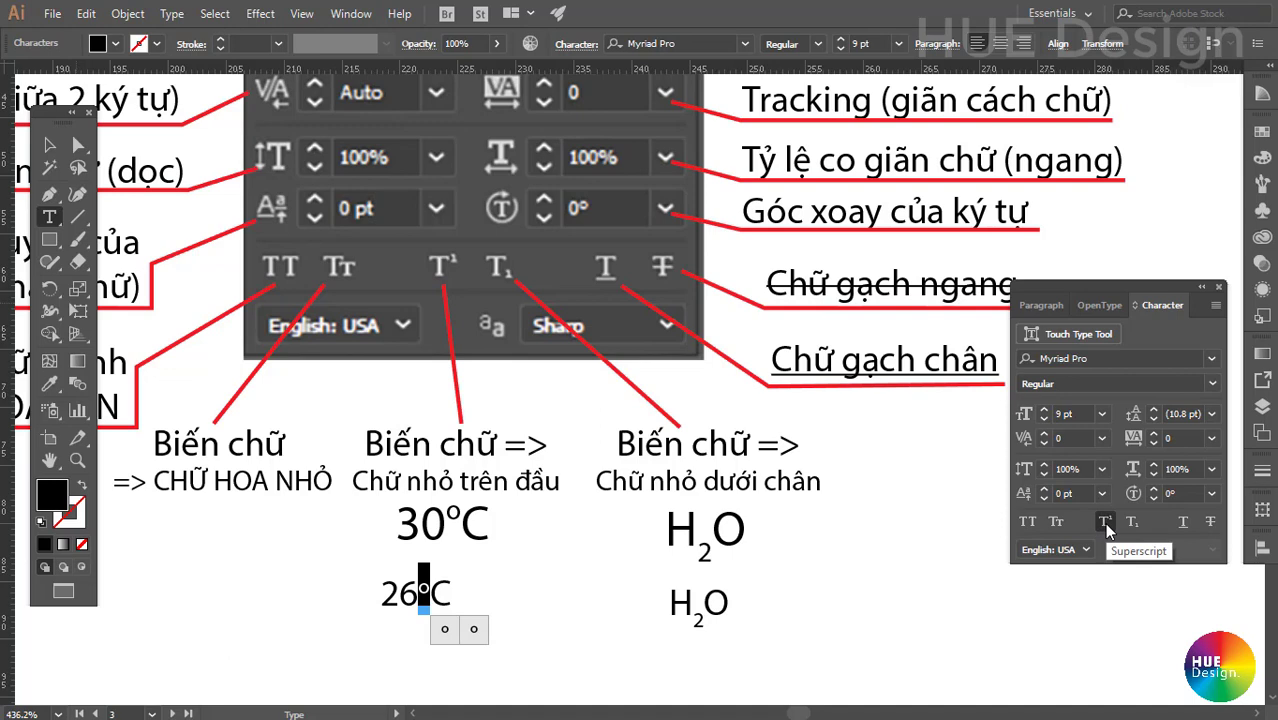
click(424, 593)
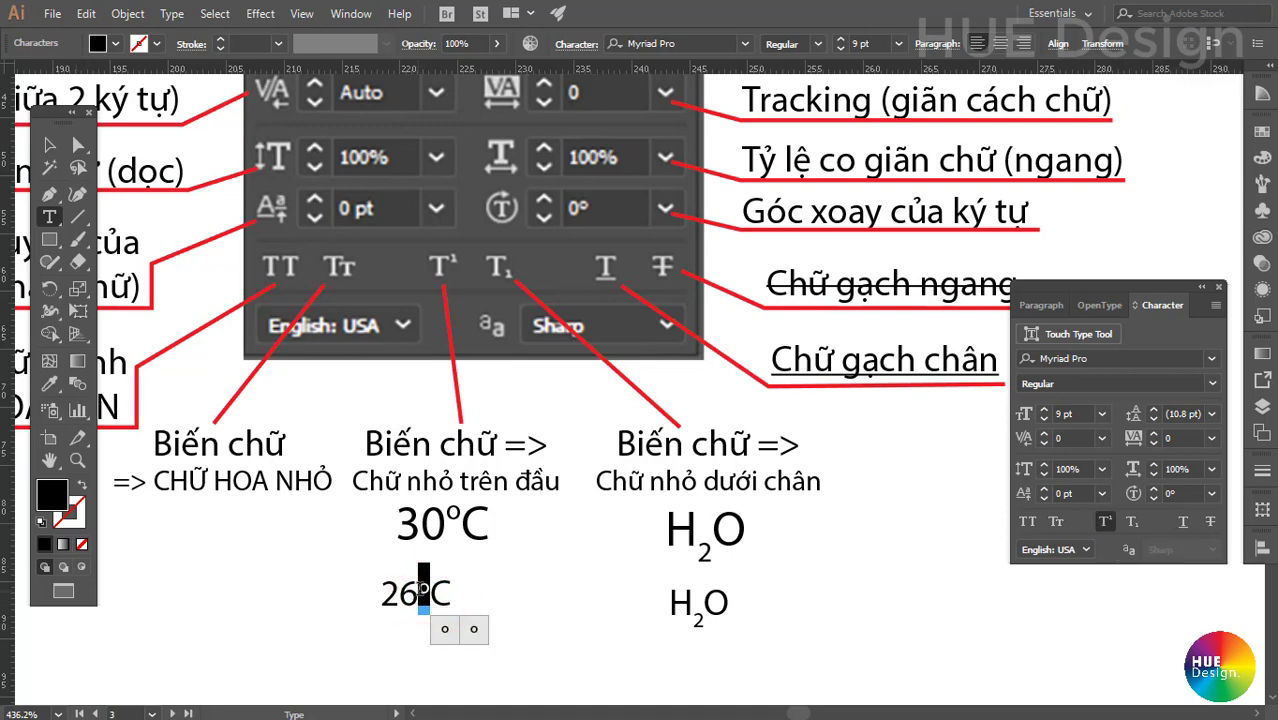
click(1101, 493)
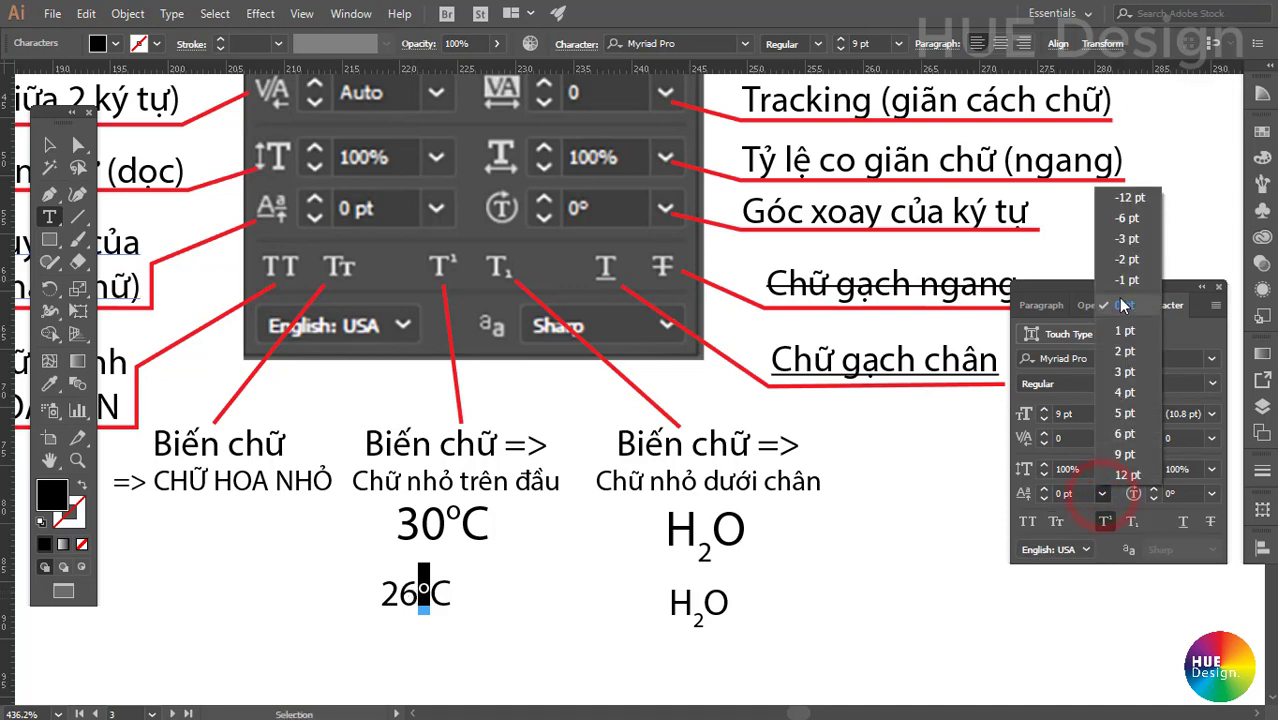
click(1125, 391)
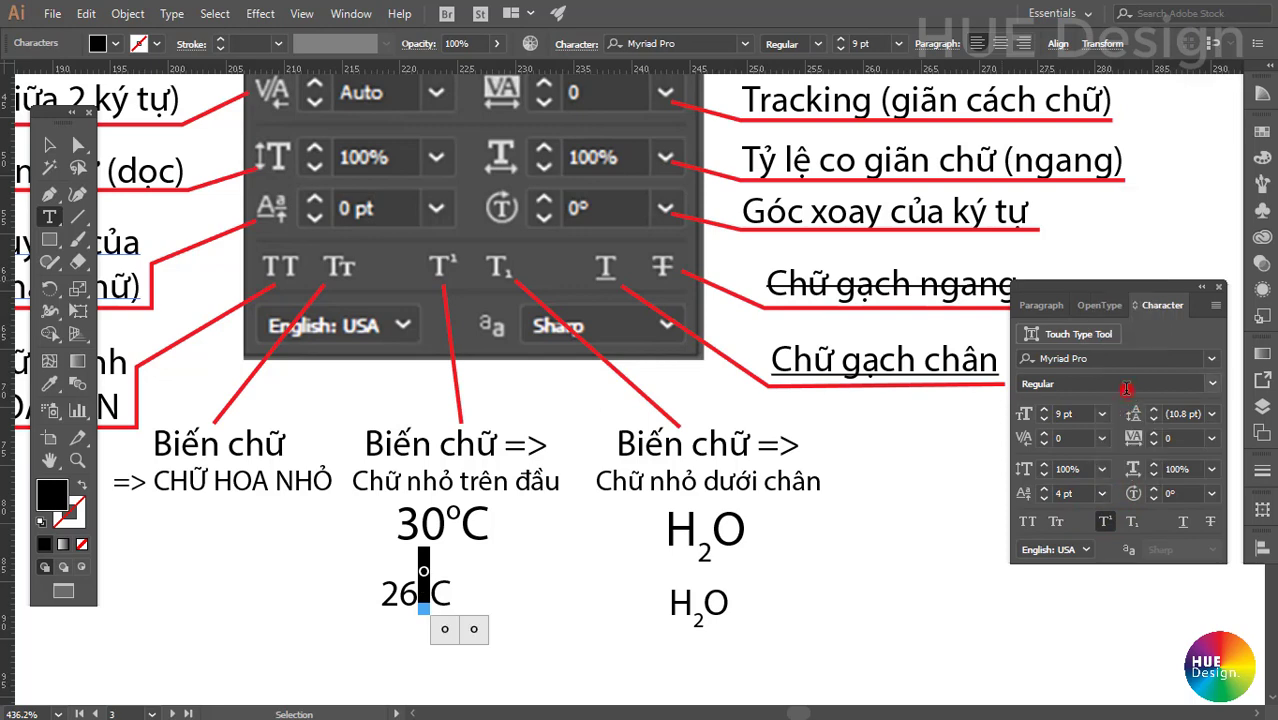
click(1101, 493)
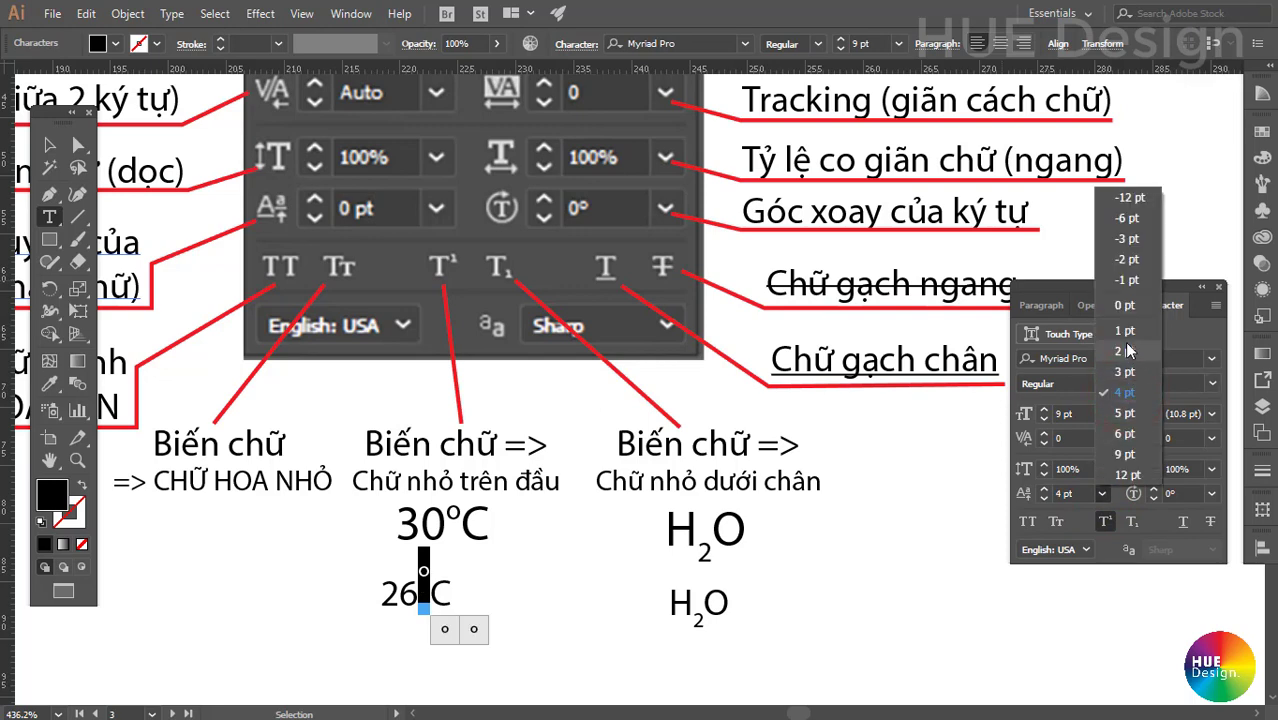
click(1125, 351)
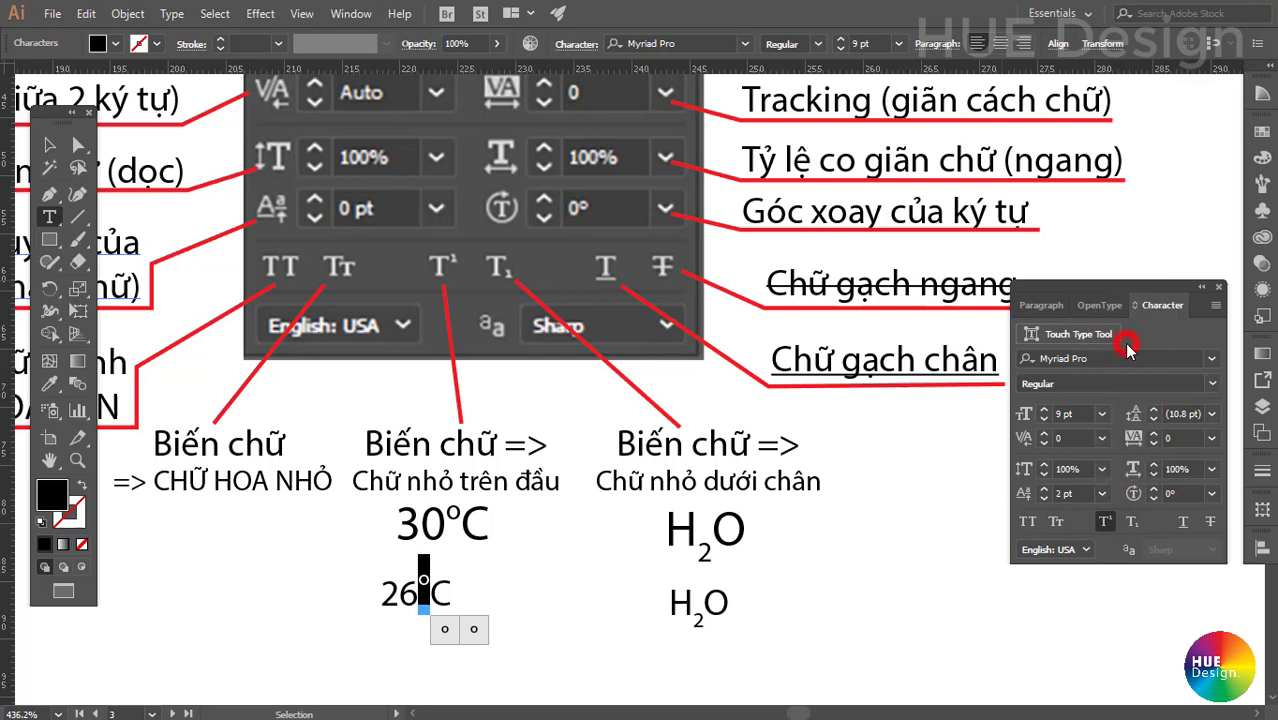
click(1105, 522)
click(1113, 335)
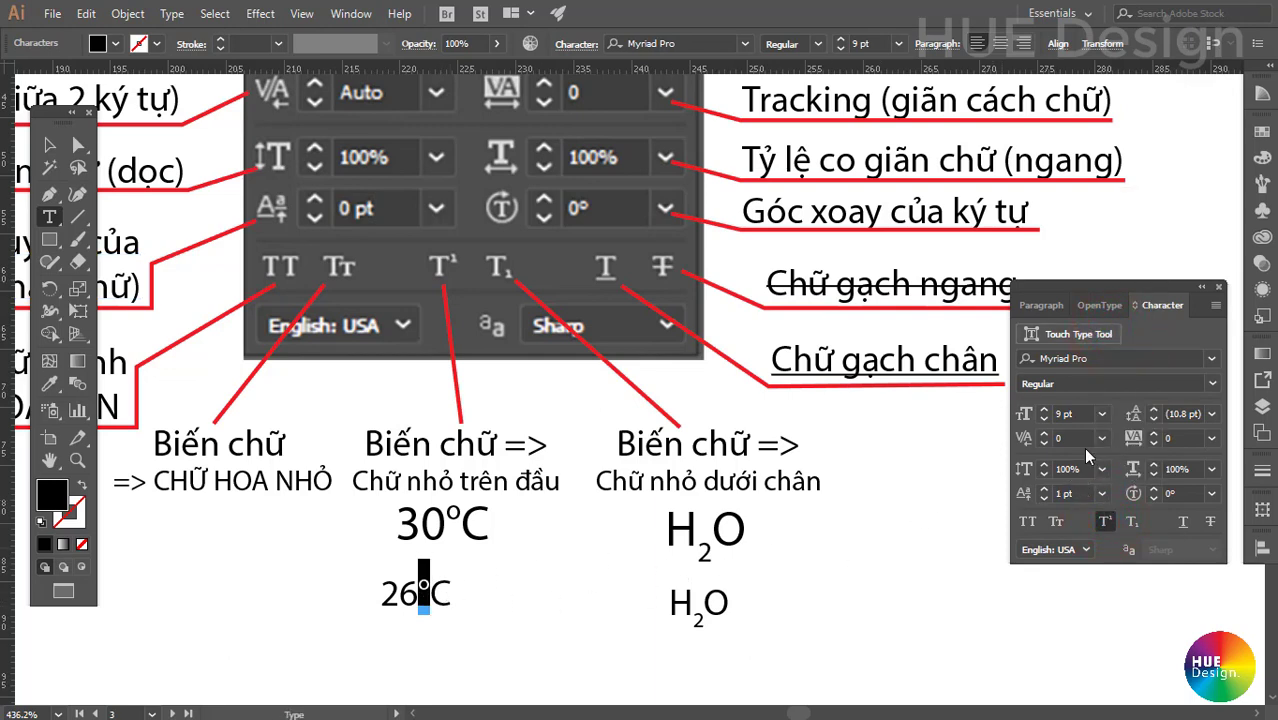
Shrink the superscript o to 8 pt and finish editing 26°C.
click(1101, 414)
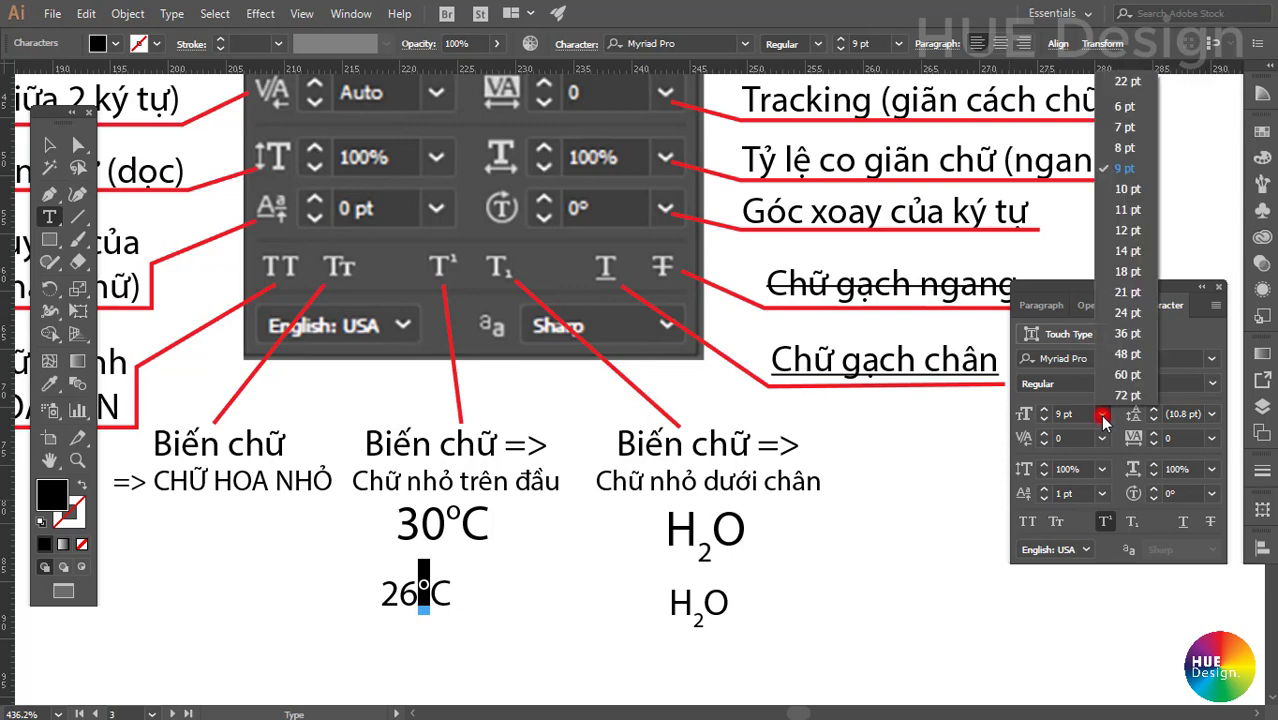
click(1123, 128)
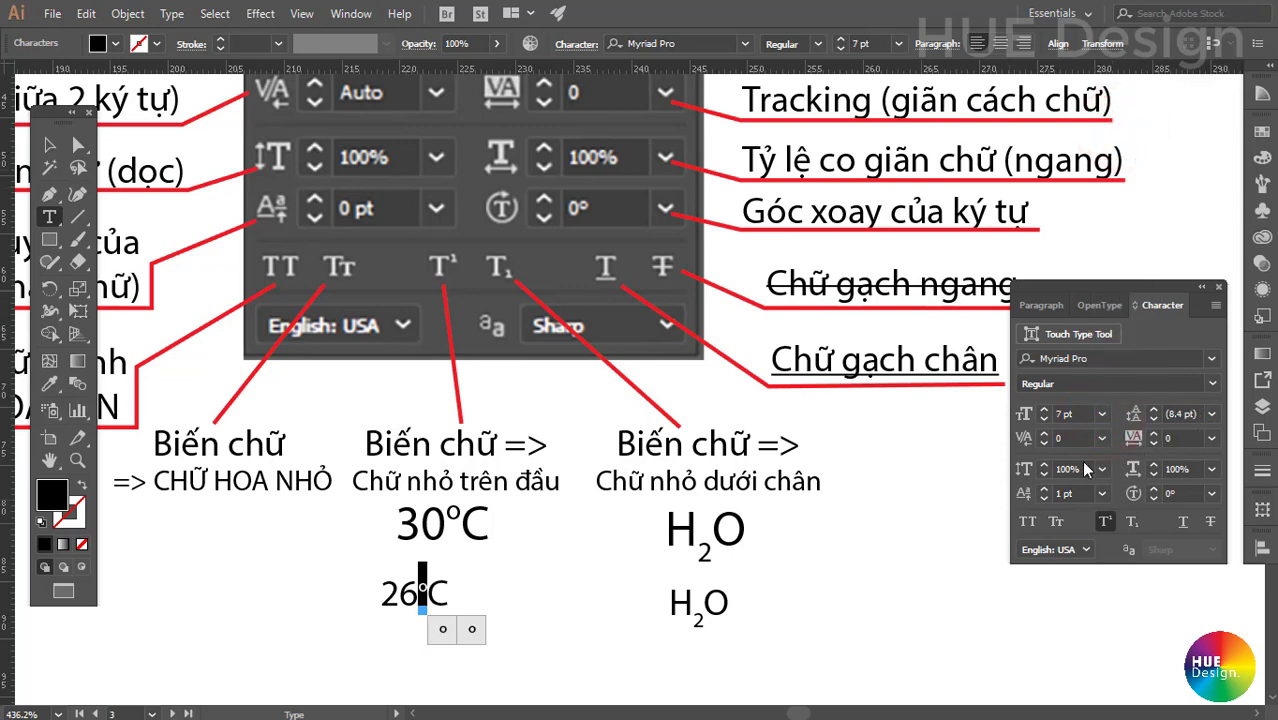
click(1101, 414)
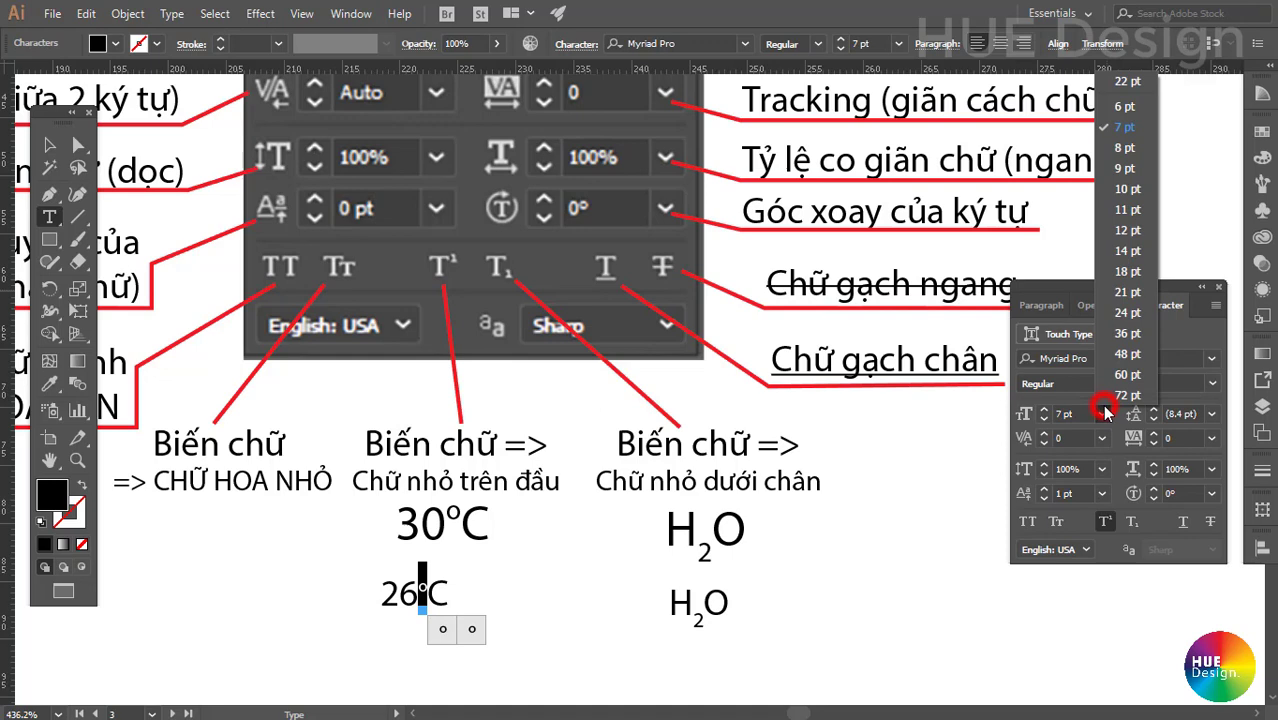
click(1123, 151)
key(Escape)
click(500, 606)
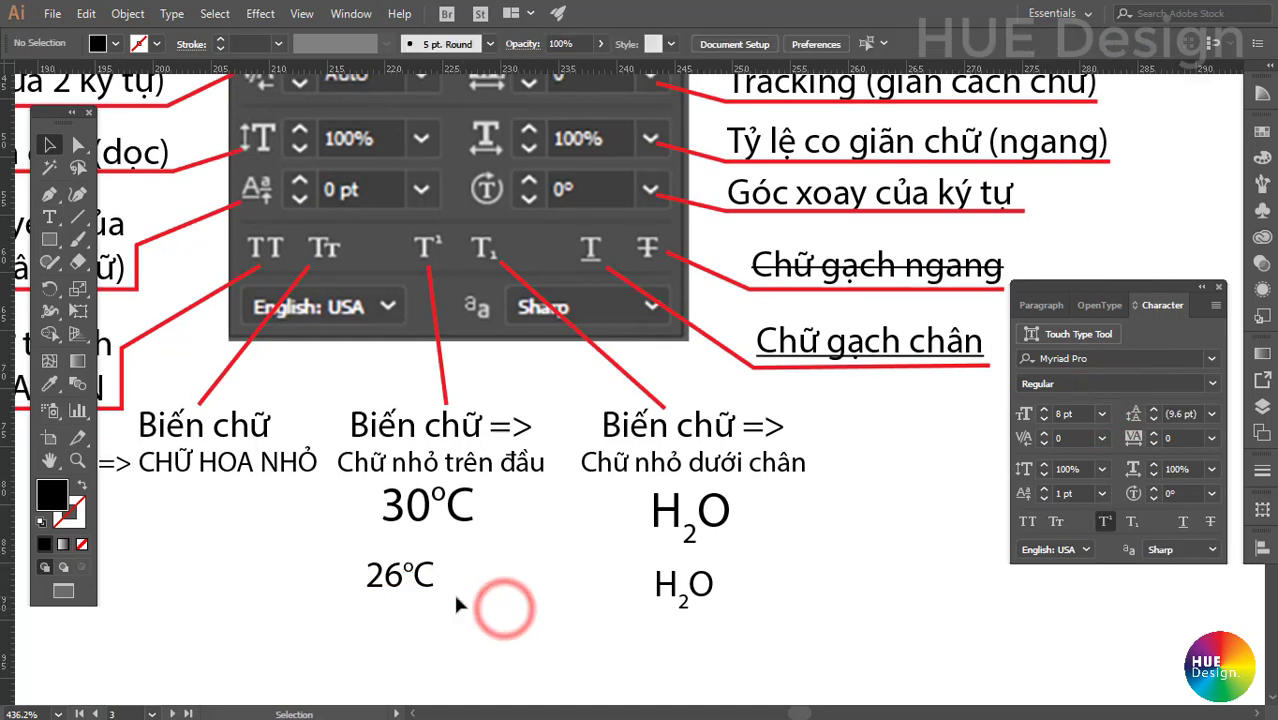
Select the H2O text and bring the empty area below it into view.
double_click(556, 571)
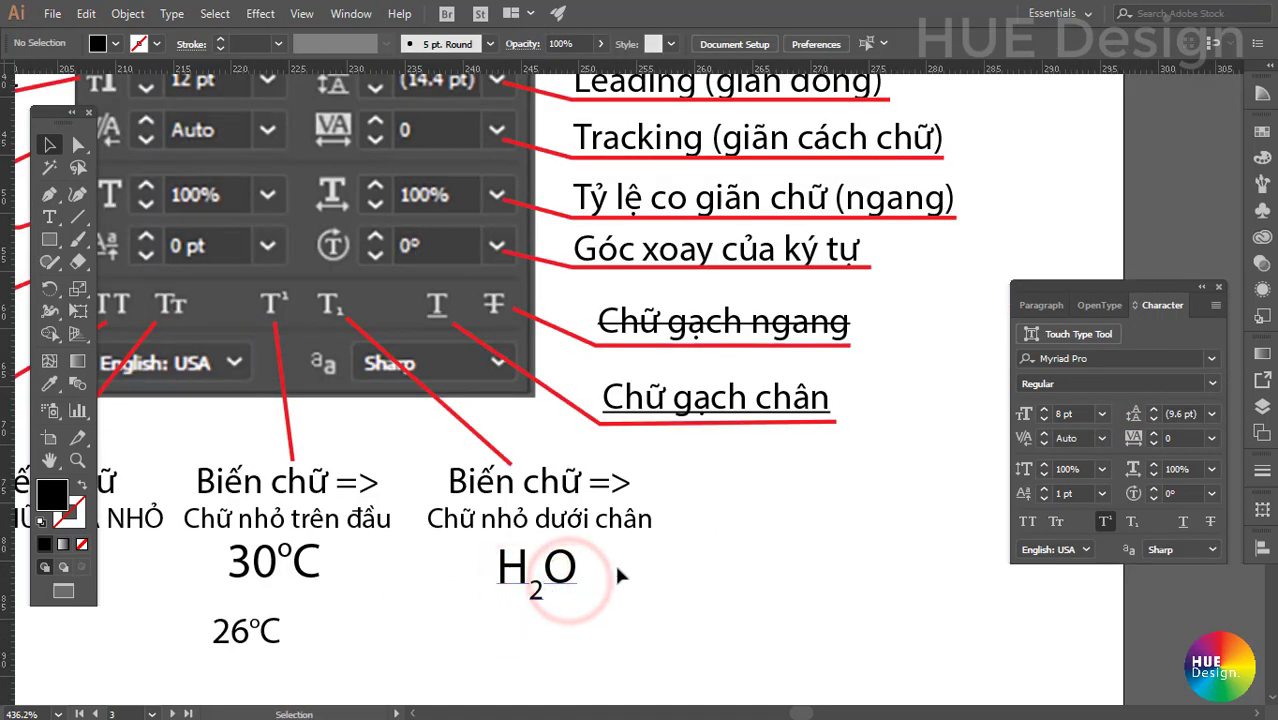
click(558, 588)
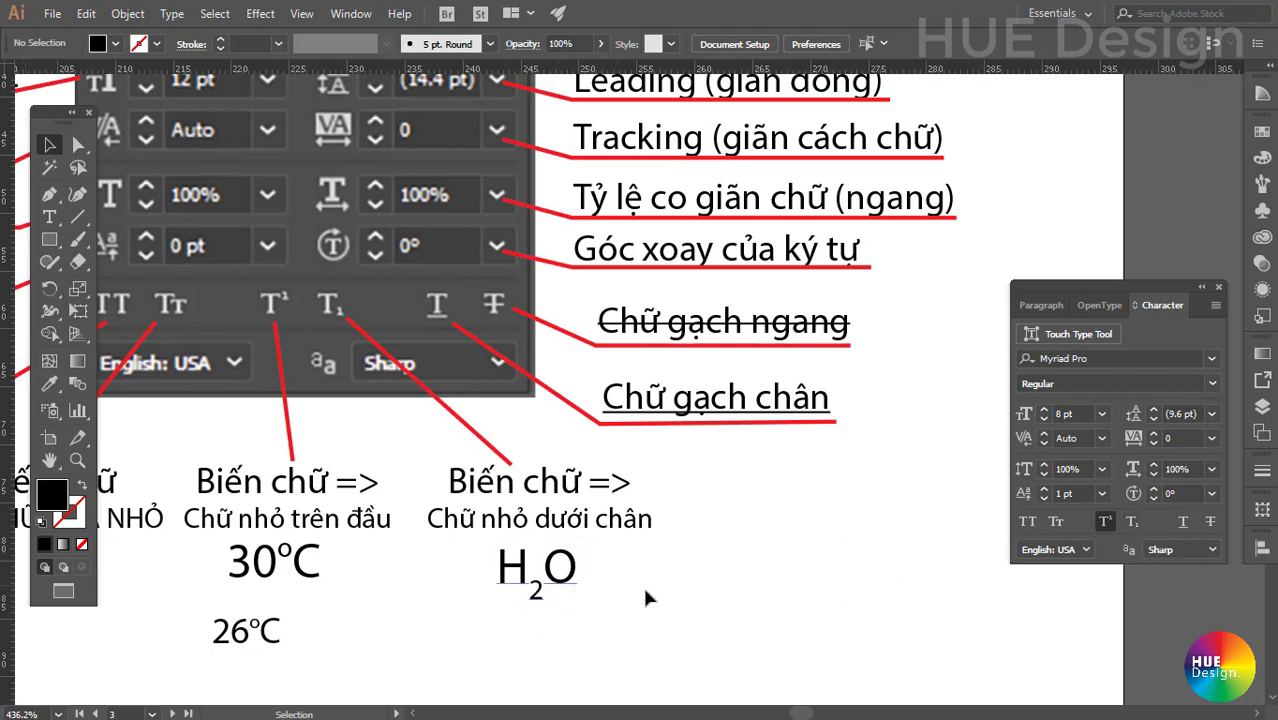
click(654, 594)
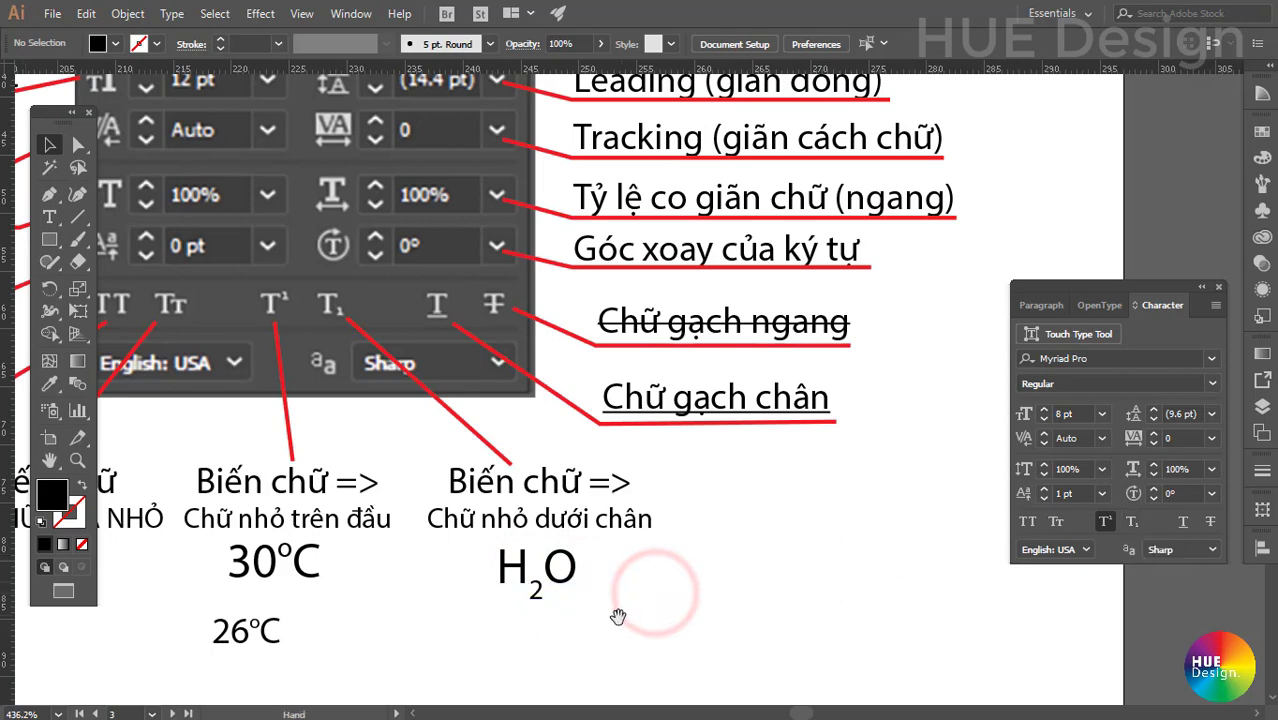
drag(618, 619, 605, 577)
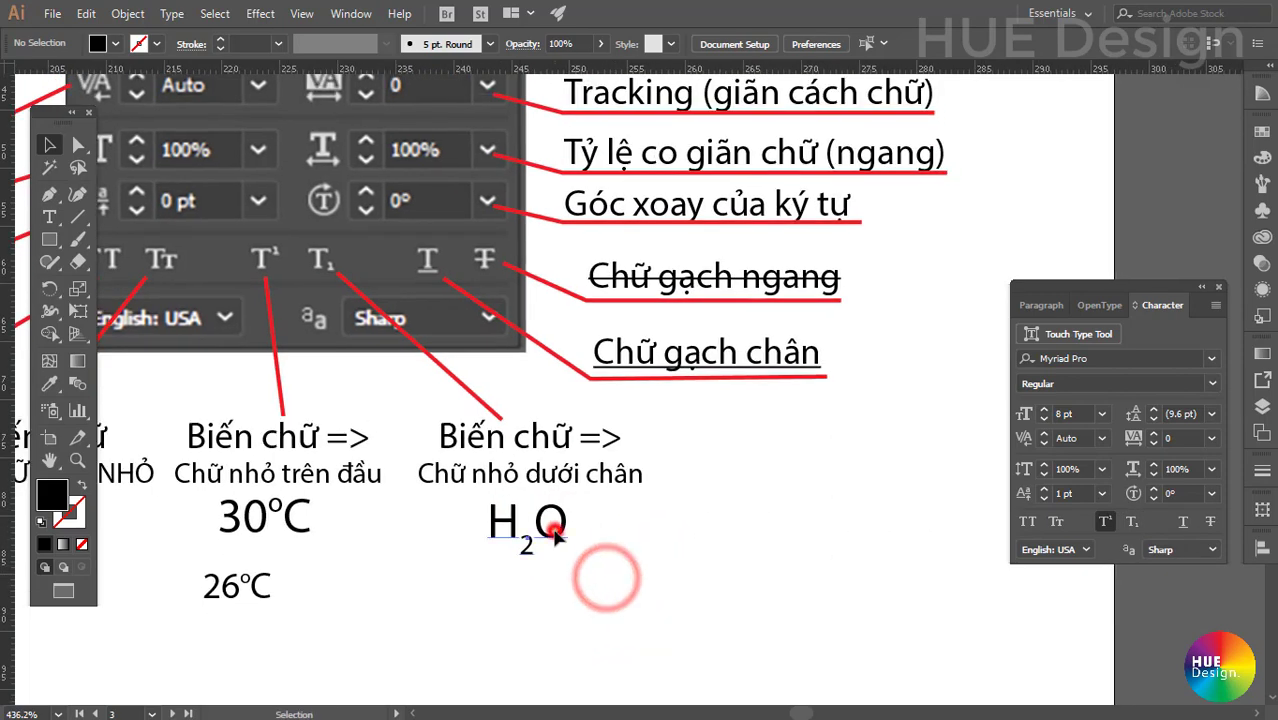
click(555, 541)
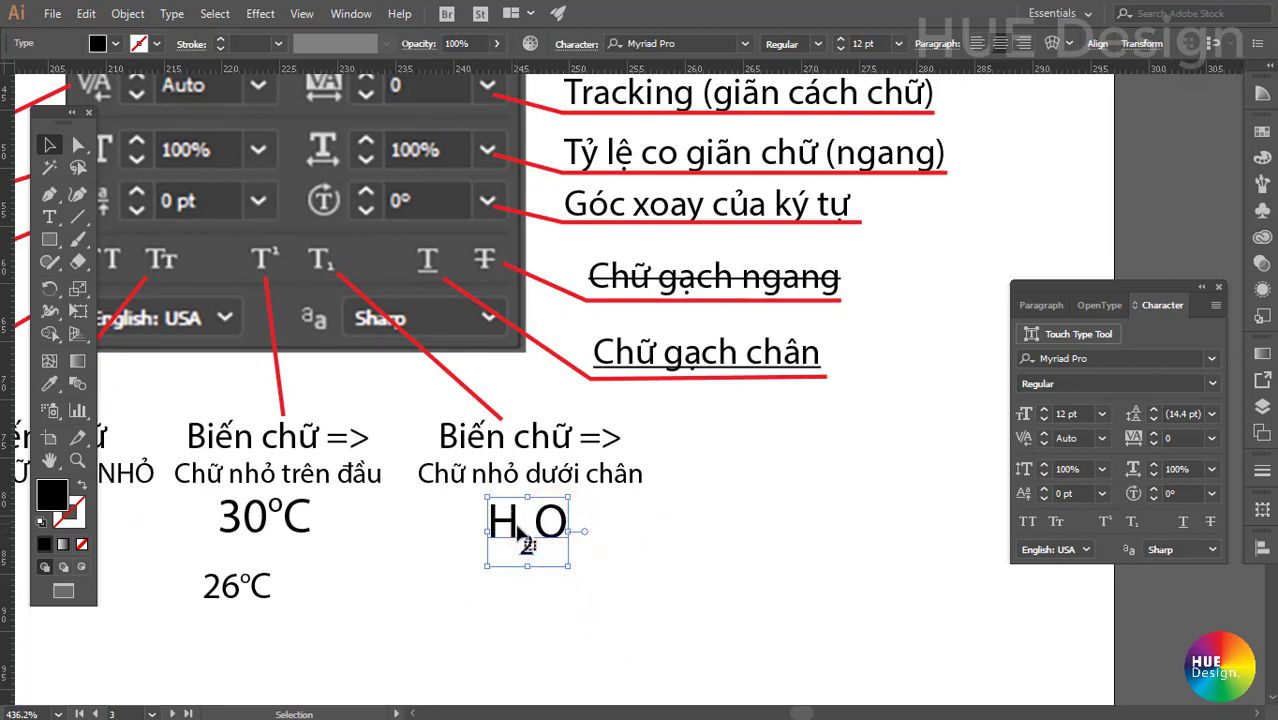
click(683, 550)
click(50, 217)
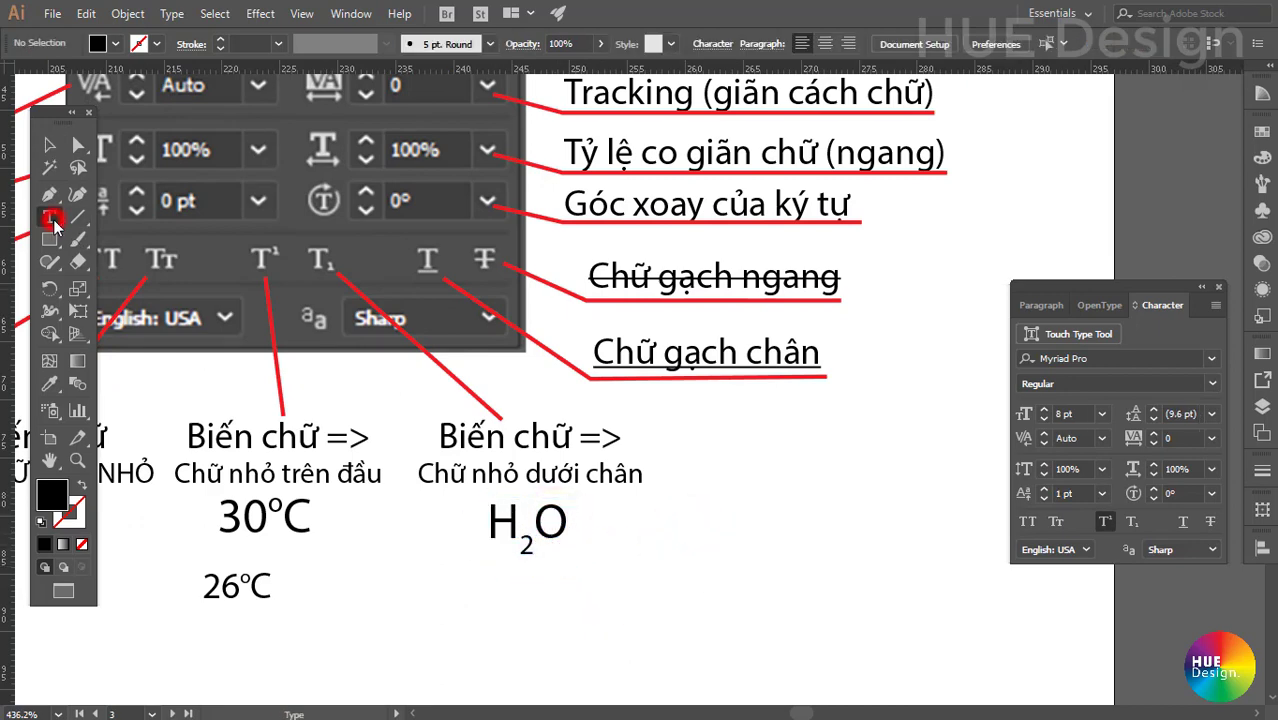
Start a new line below H2O with a normal H at 0 pt baseline shift.
click(498, 604)
key(BackSpace)
text(H)
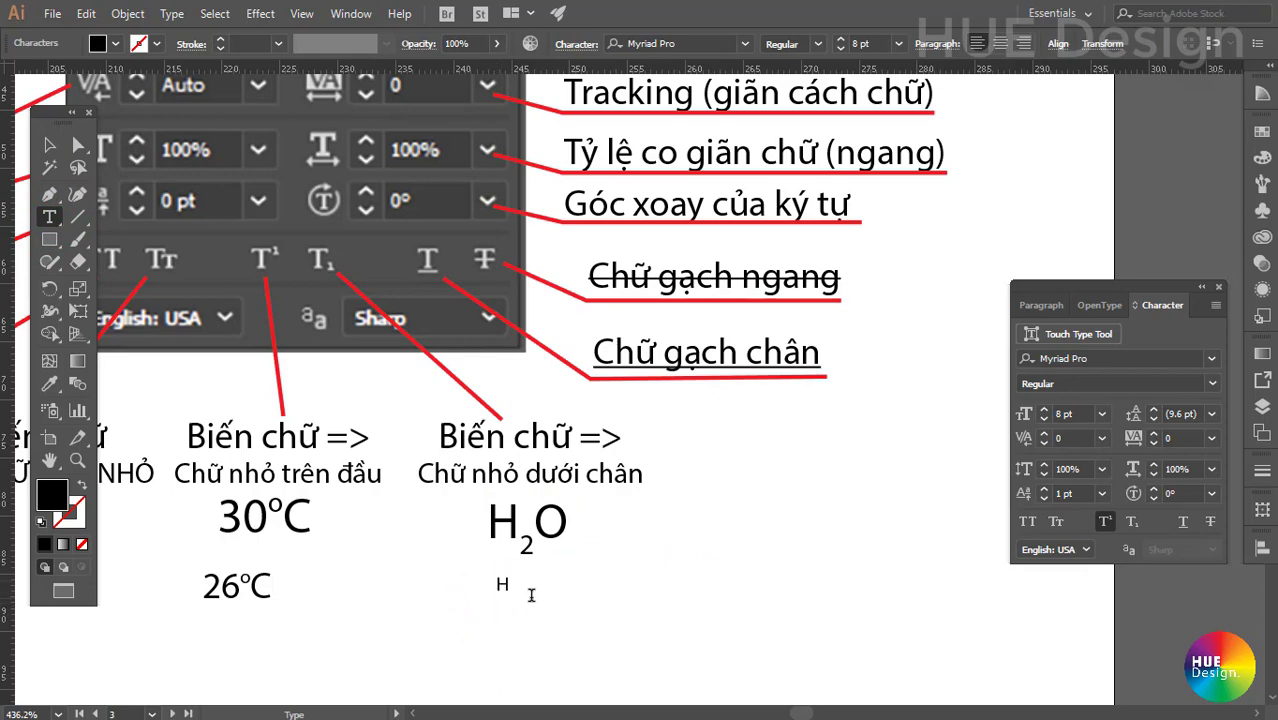
click(1106, 522)
double_click(505, 590)
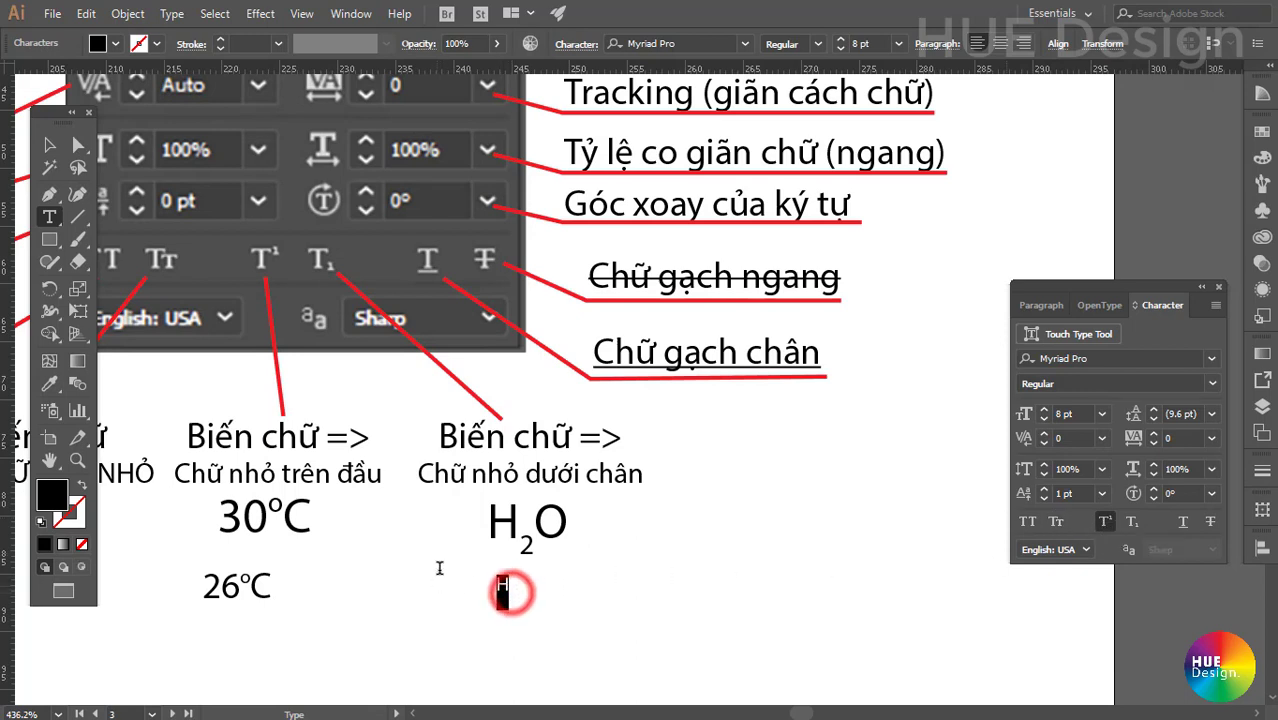
click(1106, 522)
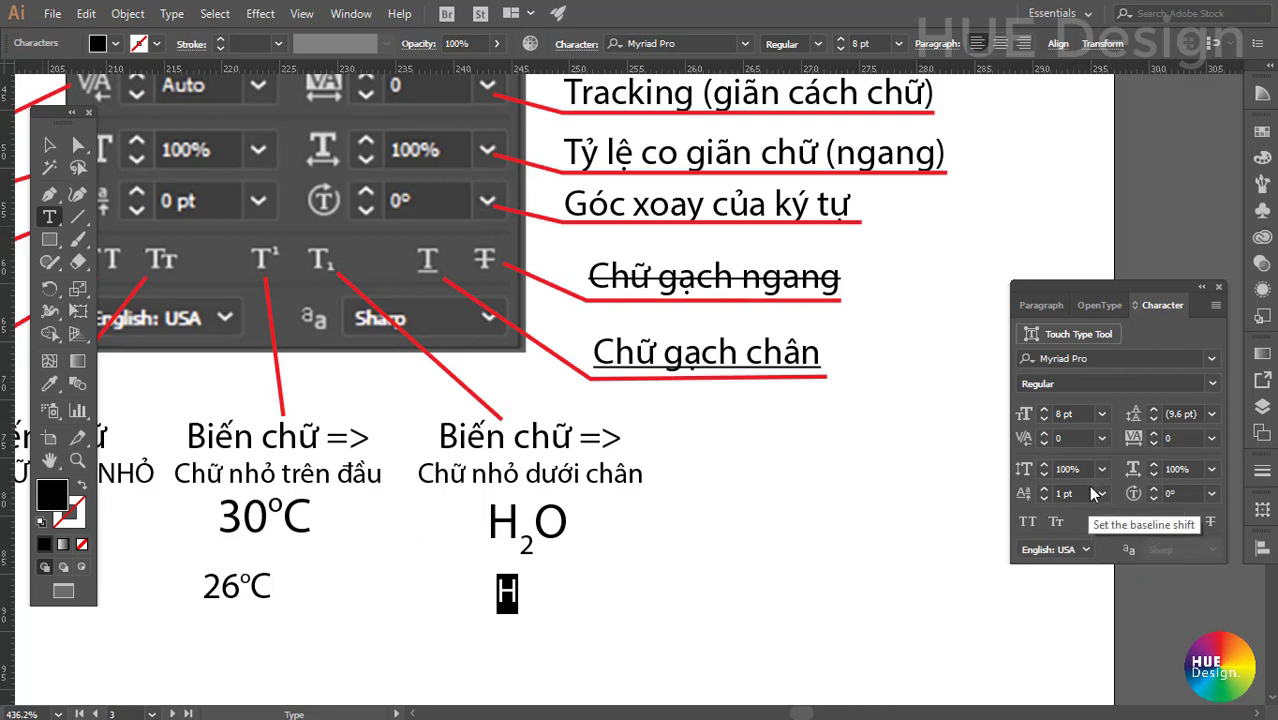
click(1104, 495)
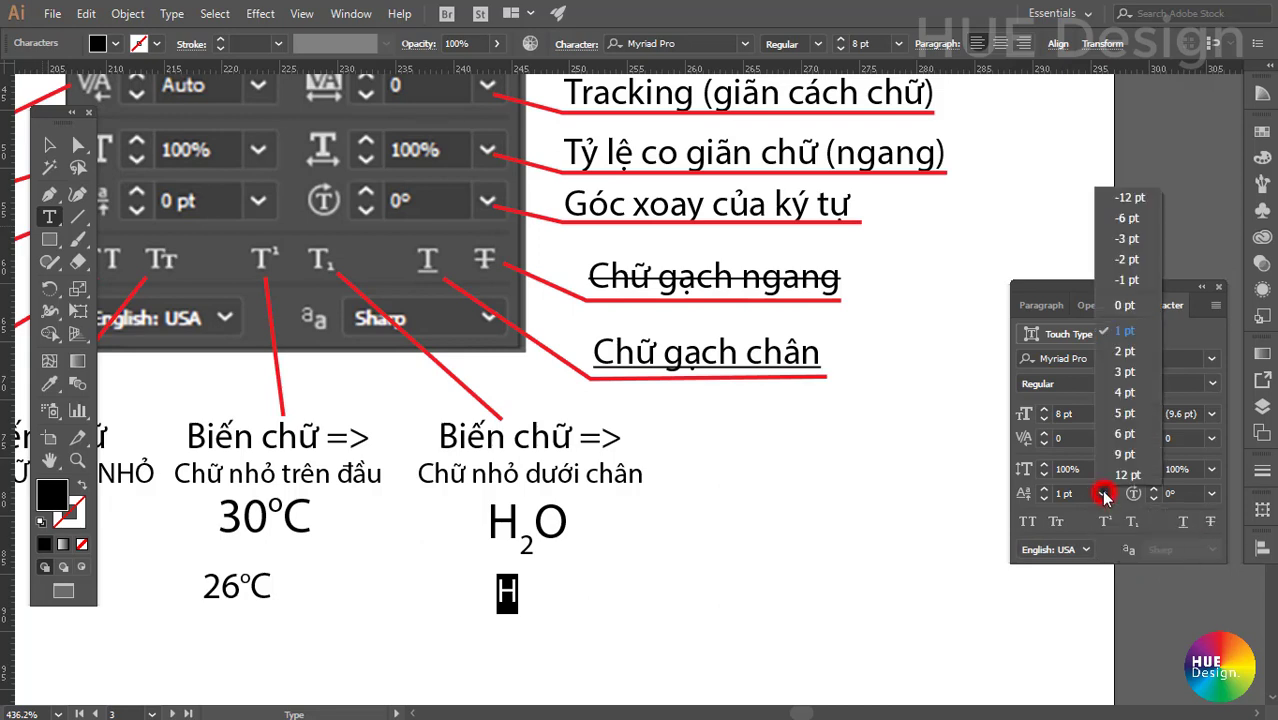
click(1126, 312)
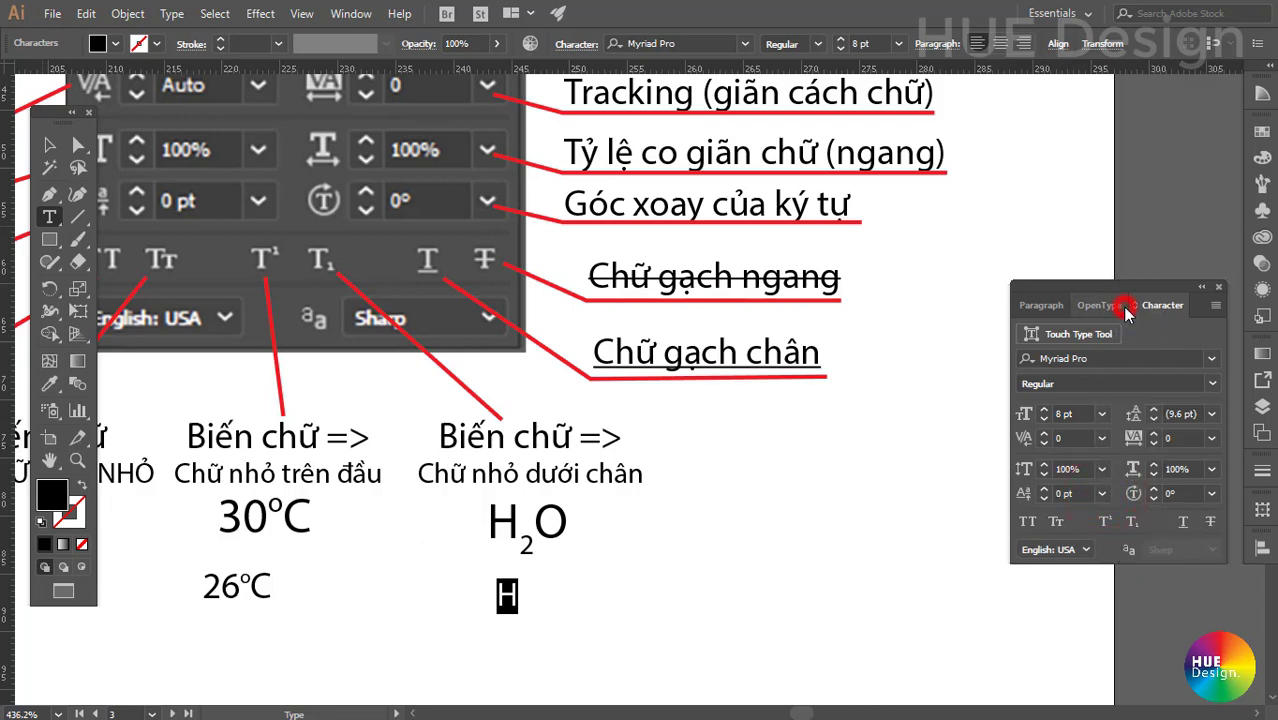
Set the letter H to 12 pt.
click(1102, 413)
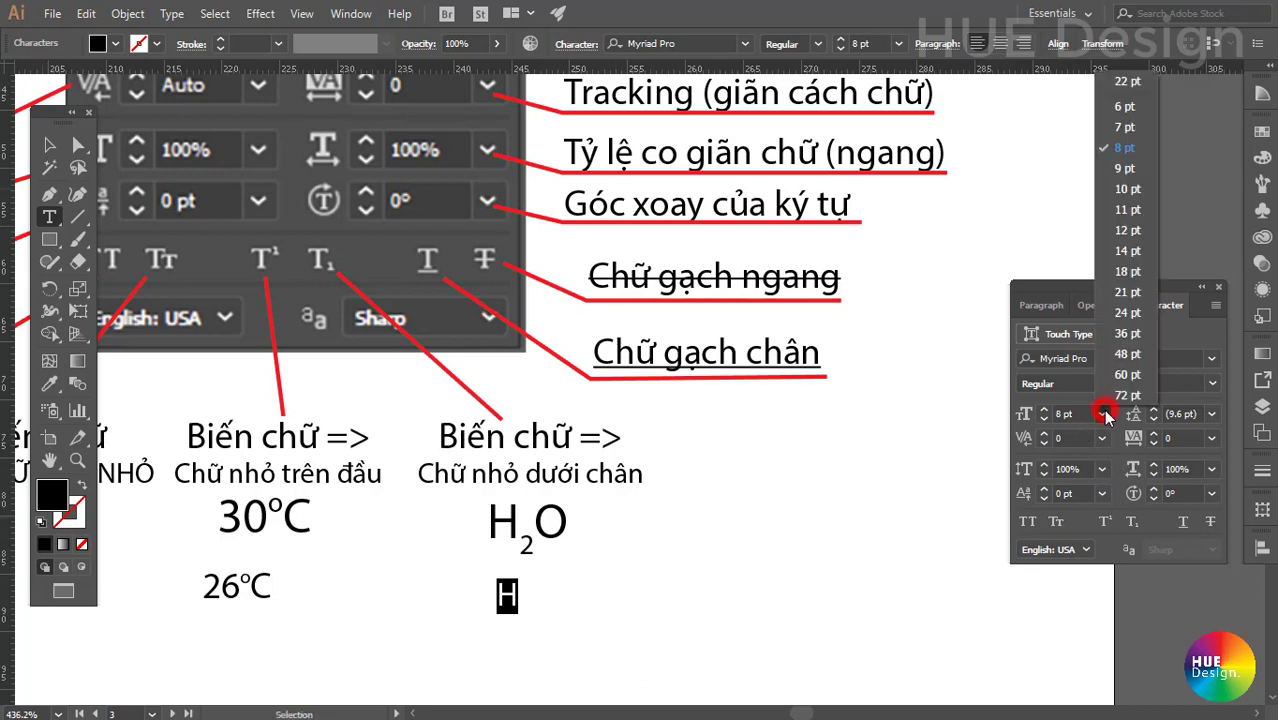
click(1124, 189)
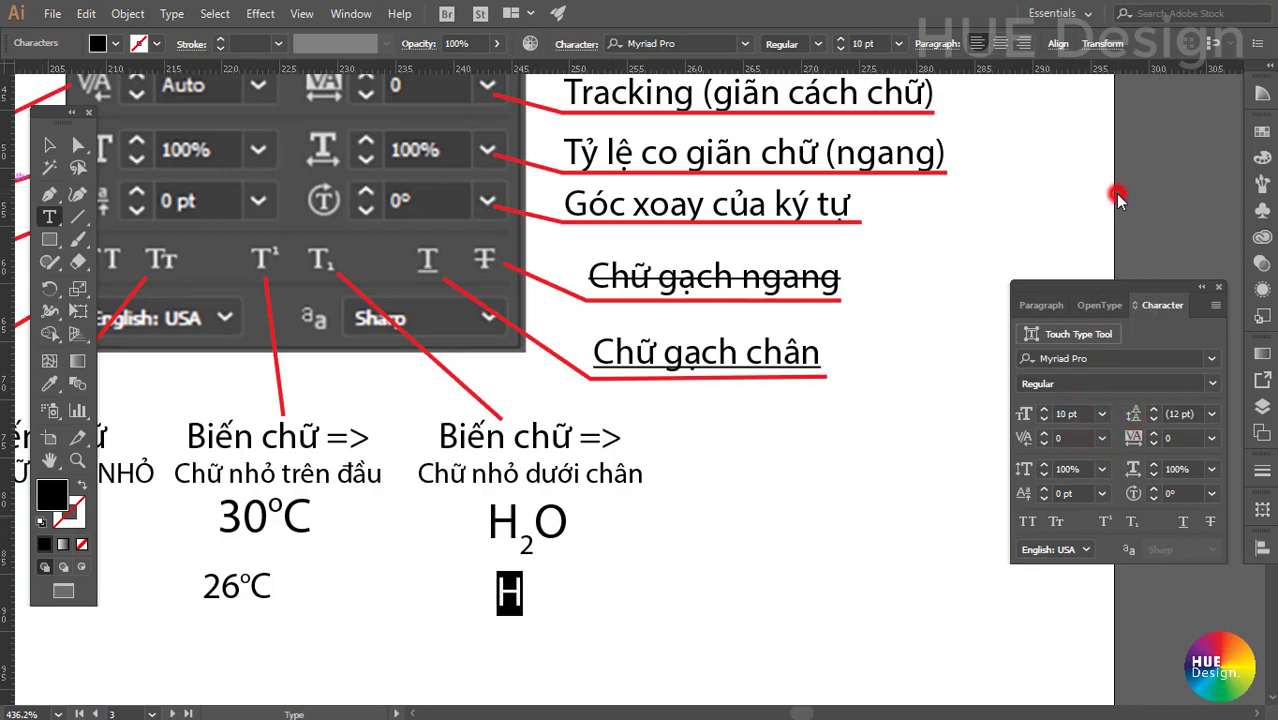
click(1102, 413)
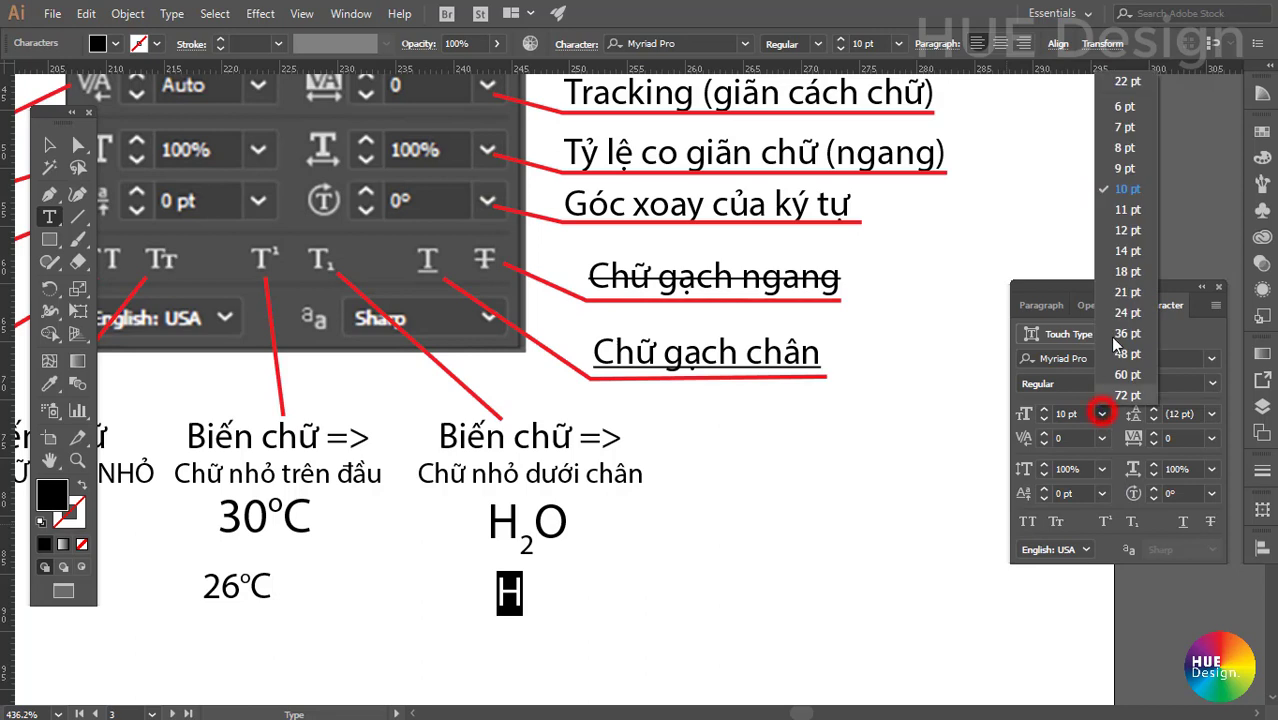
click(1129, 231)
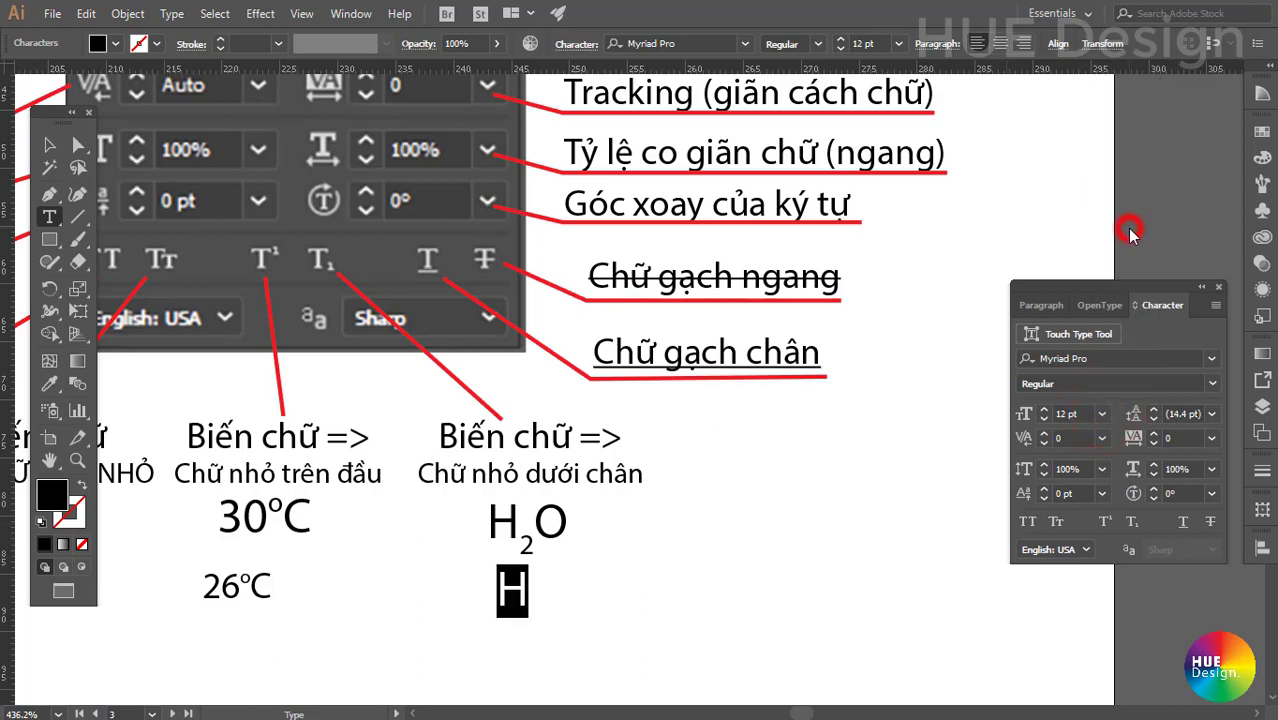
Type '20' after the H and lower the 2 to subscript.
click(532, 594)
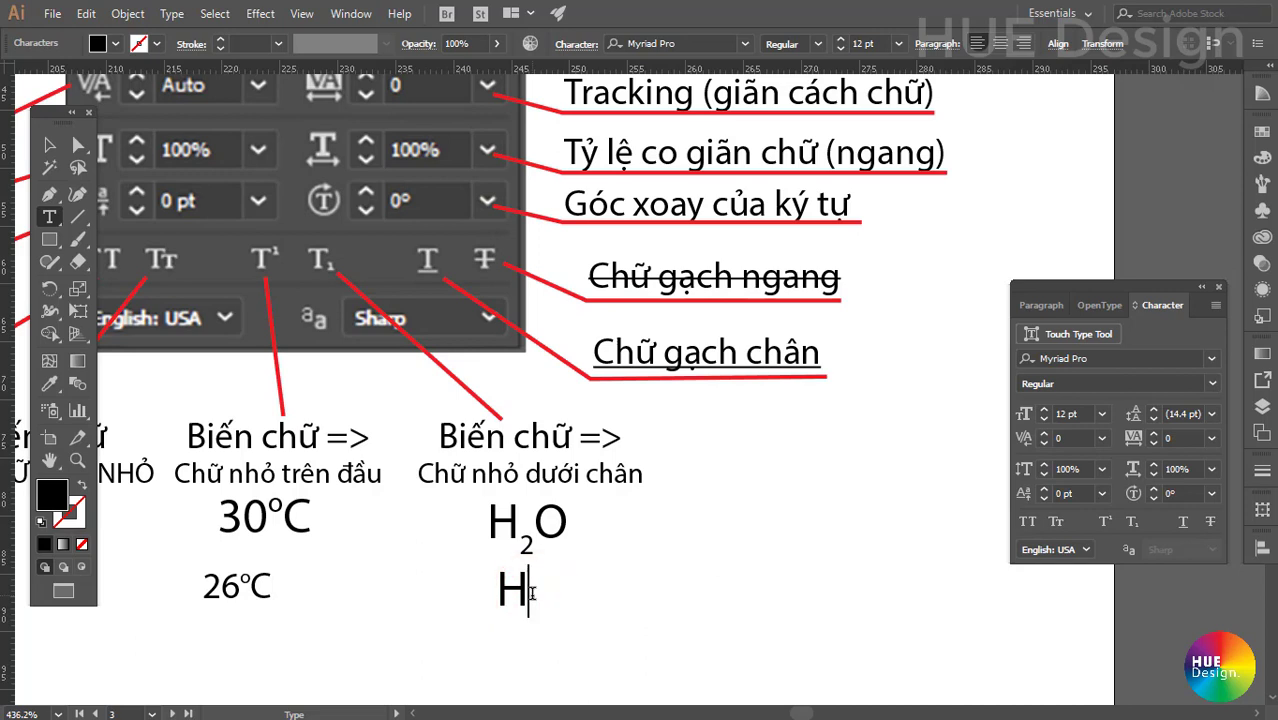
text(2o)
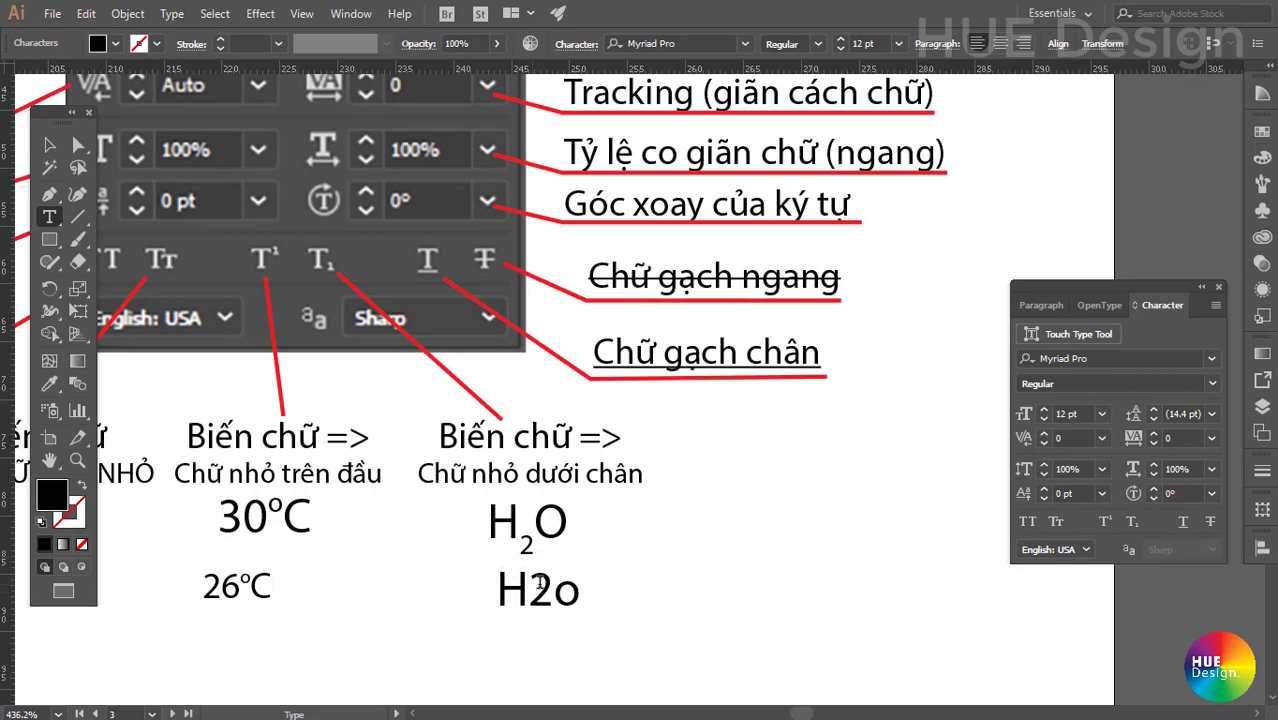
key(BackSpace)
text(0)
drag(528, 590, 553, 590)
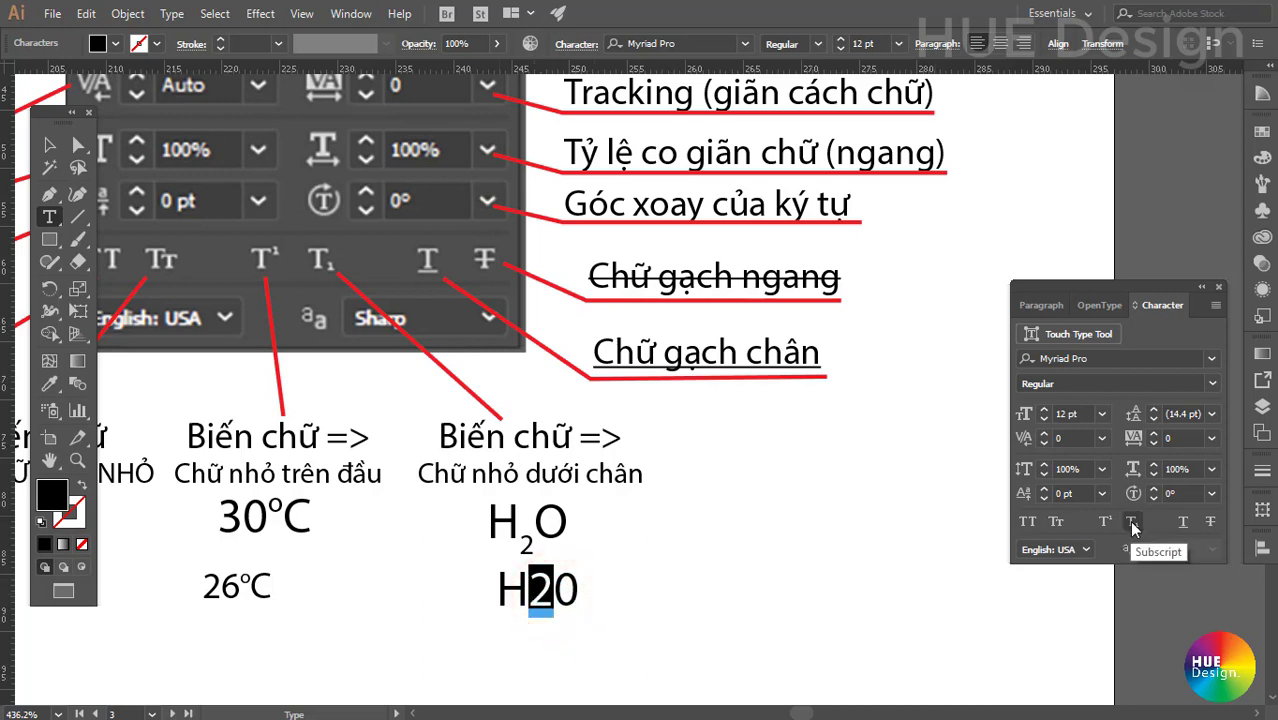
click(1133, 522)
click(49, 145)
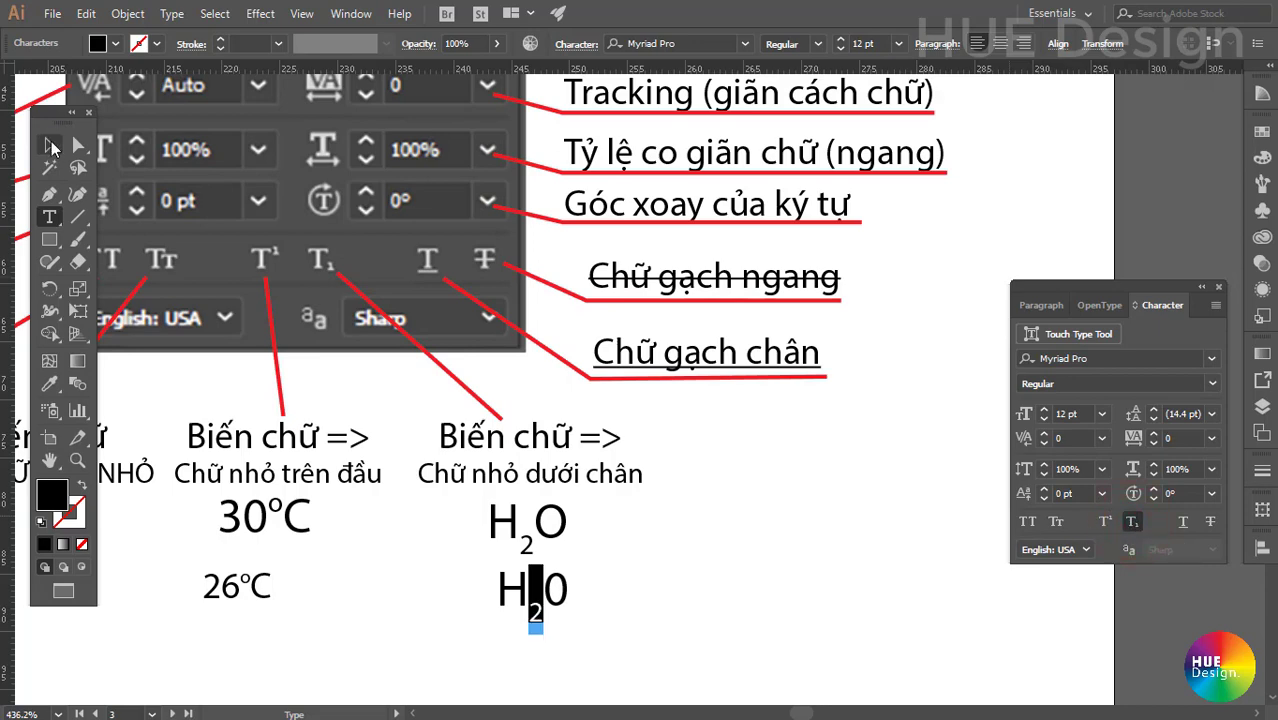
click(712, 566)
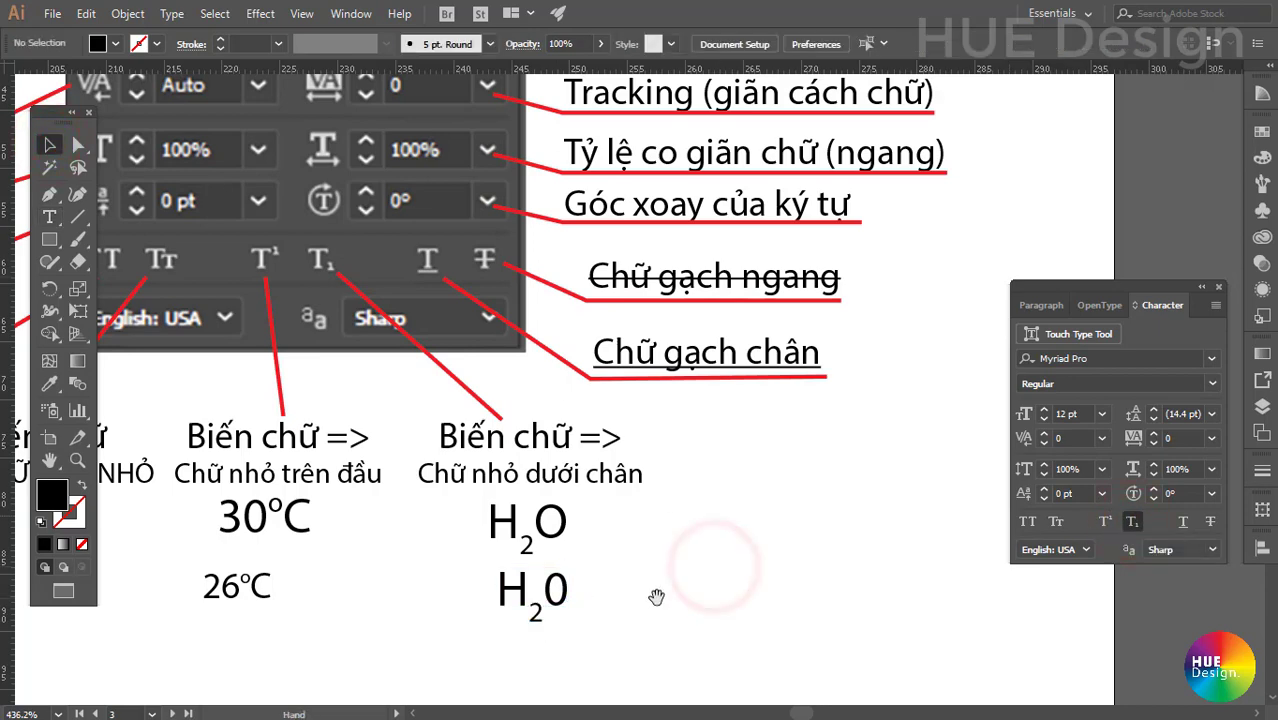
scroll(653, 596, right, 3)
scroll(604, 596, up, 4)
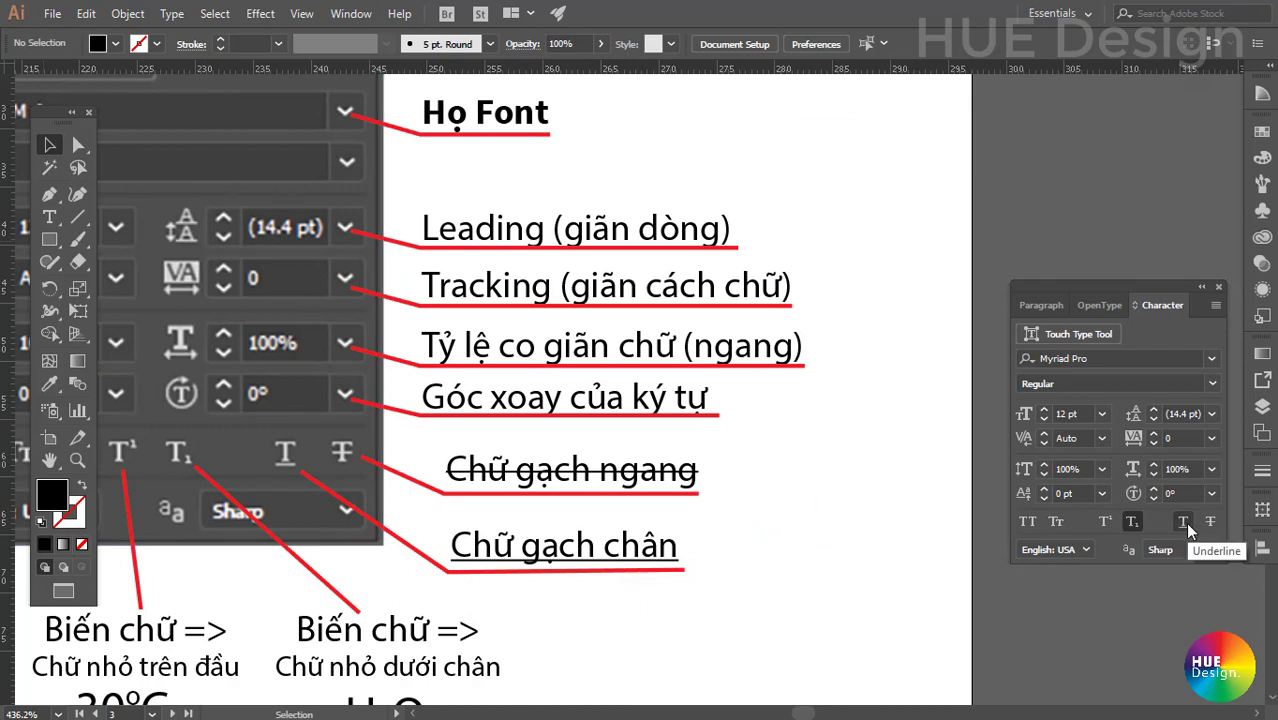
click(890, 539)
click(640, 447)
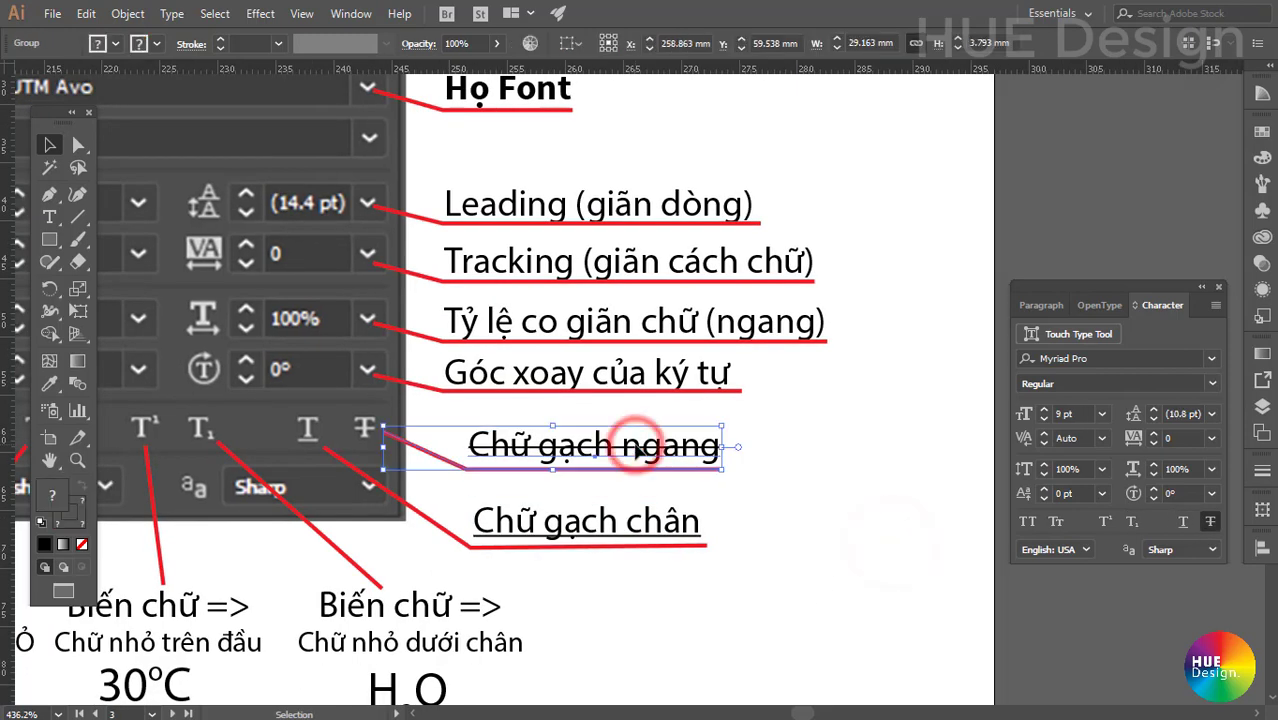
click(796, 452)
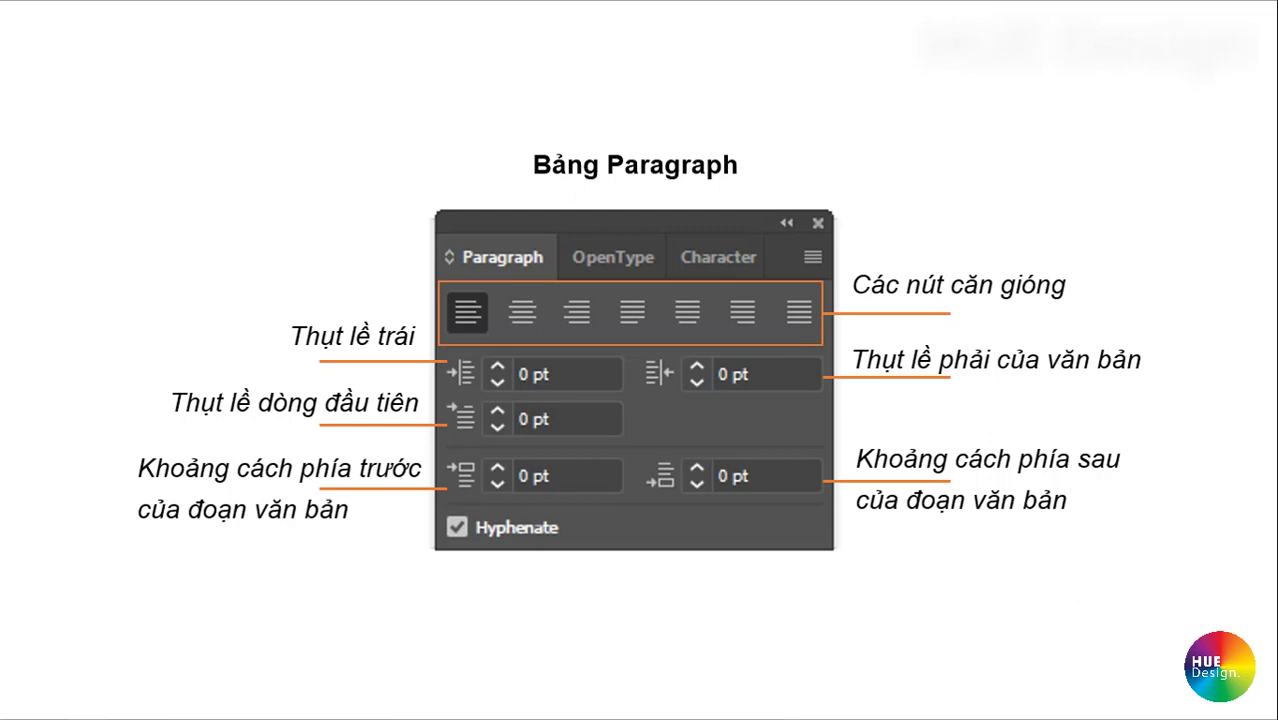
Select the Vietnamese paragraph text box on artboard 7.
click(692, 372)
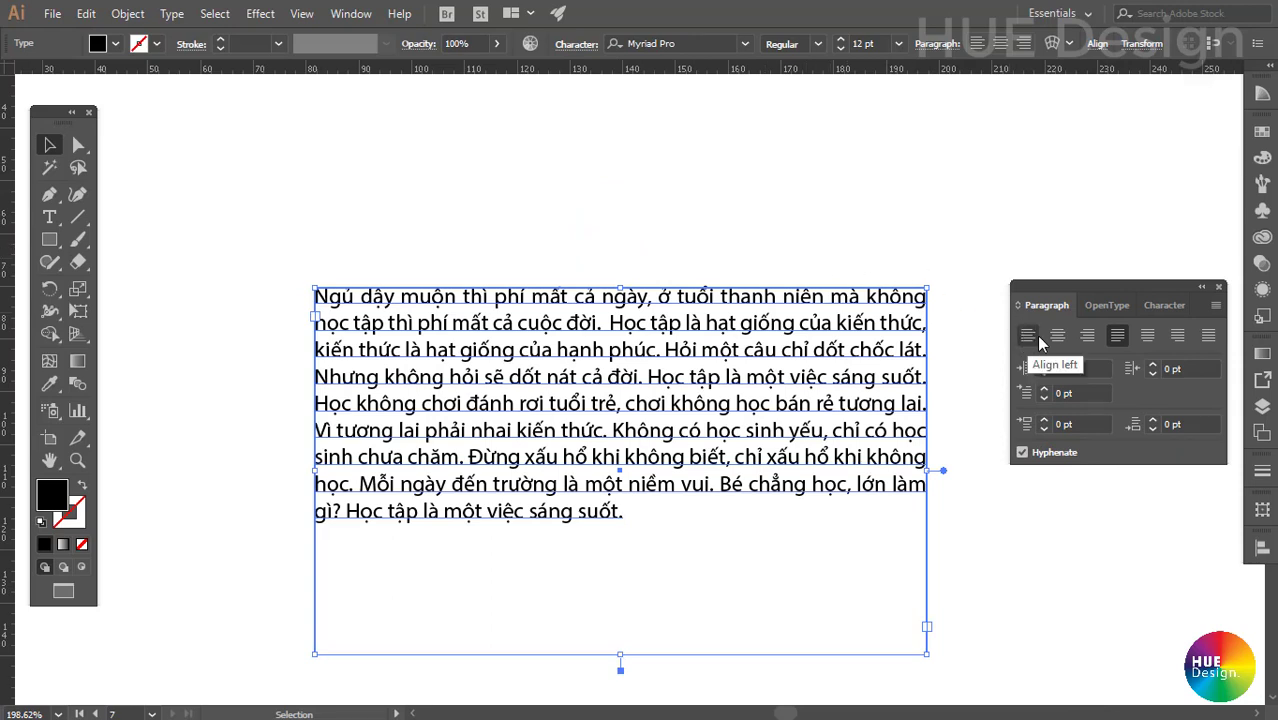
scroll(754, 494, down, 1)
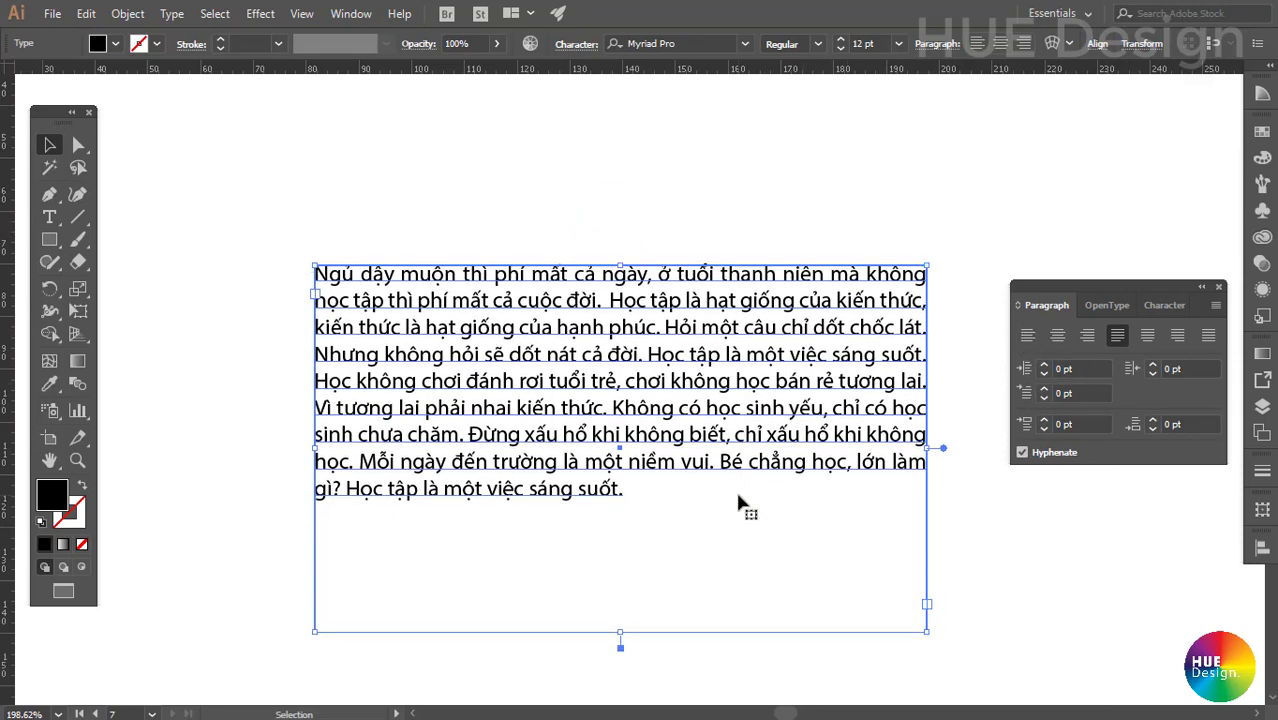
scroll(741, 508, down, 3)
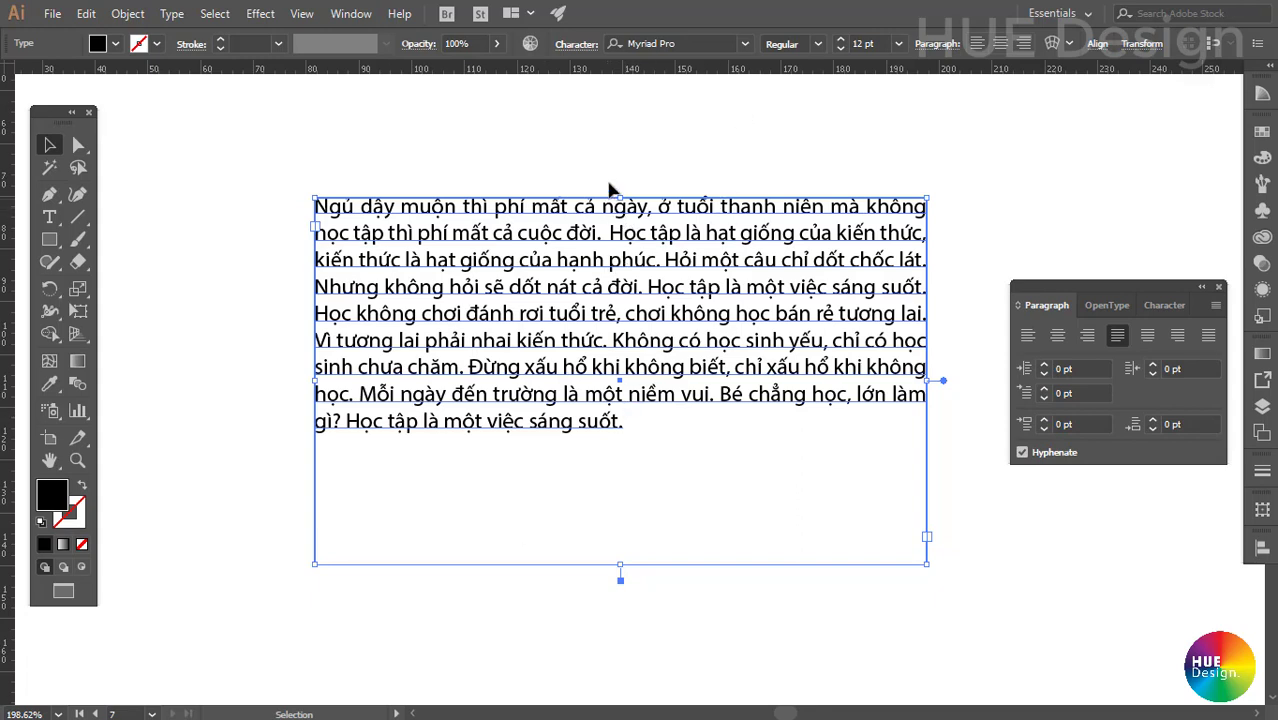
click(594, 139)
click(1026, 336)
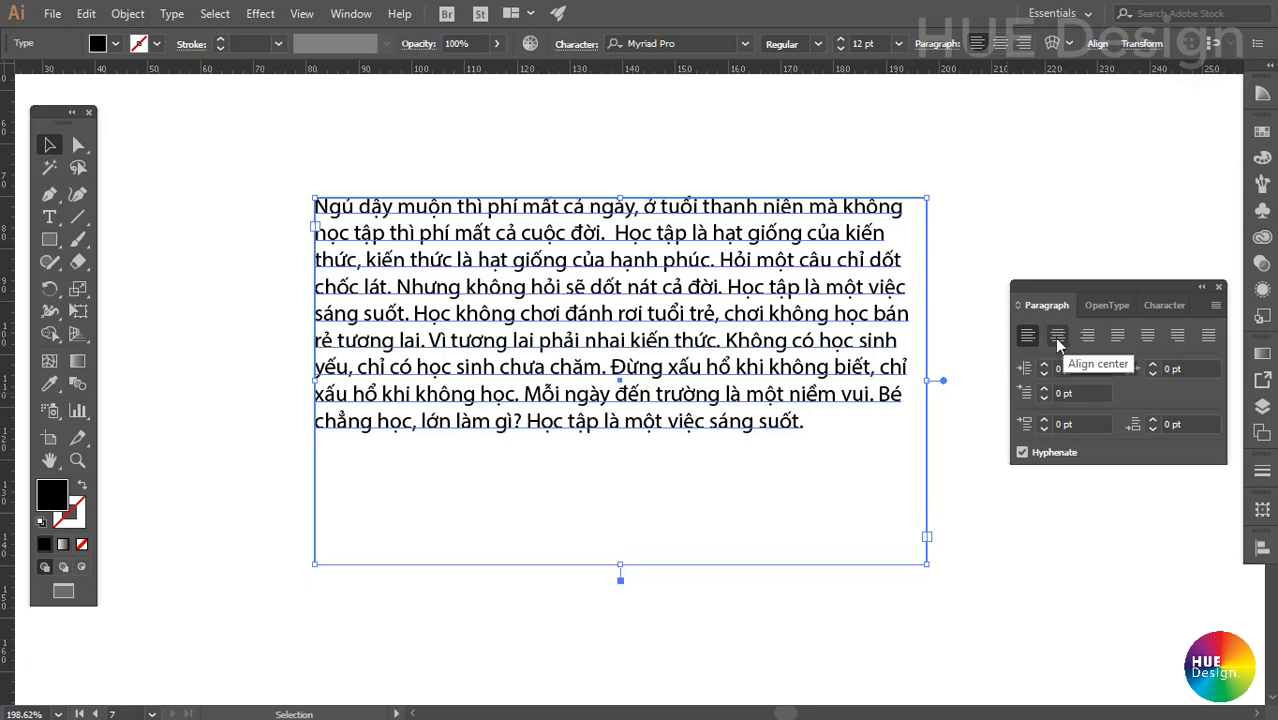
click(1059, 340)
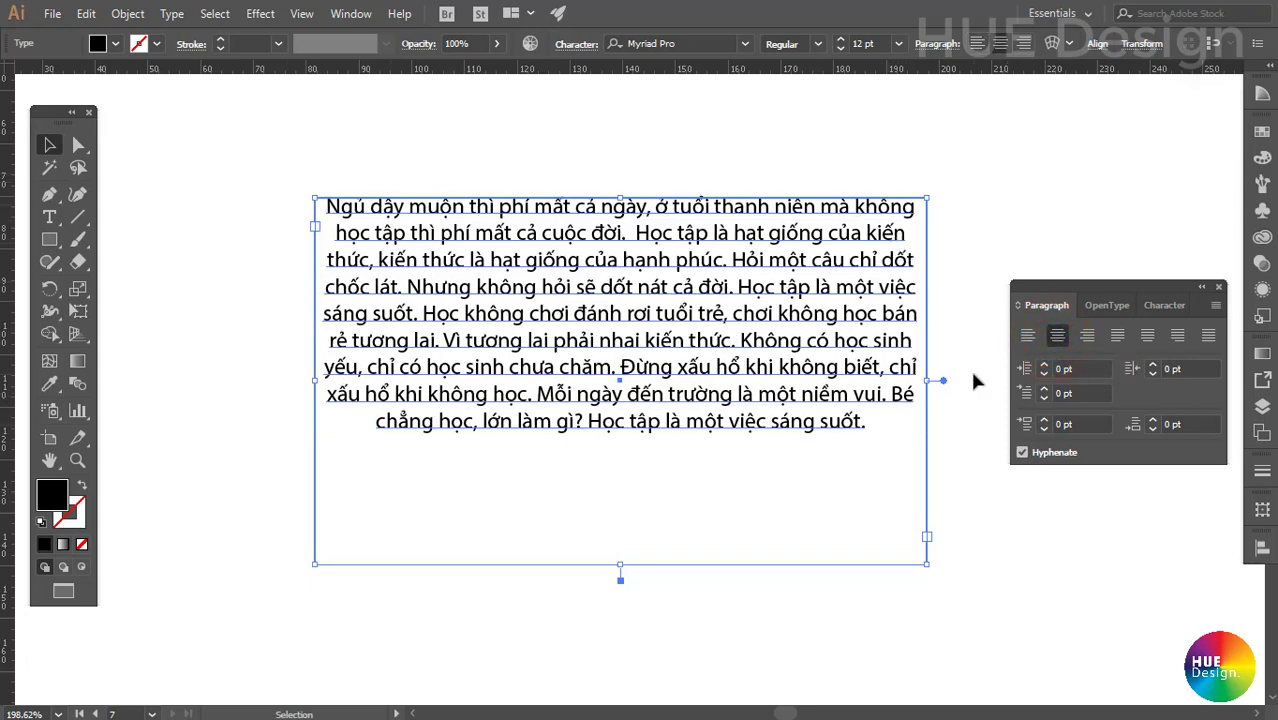
click(1089, 338)
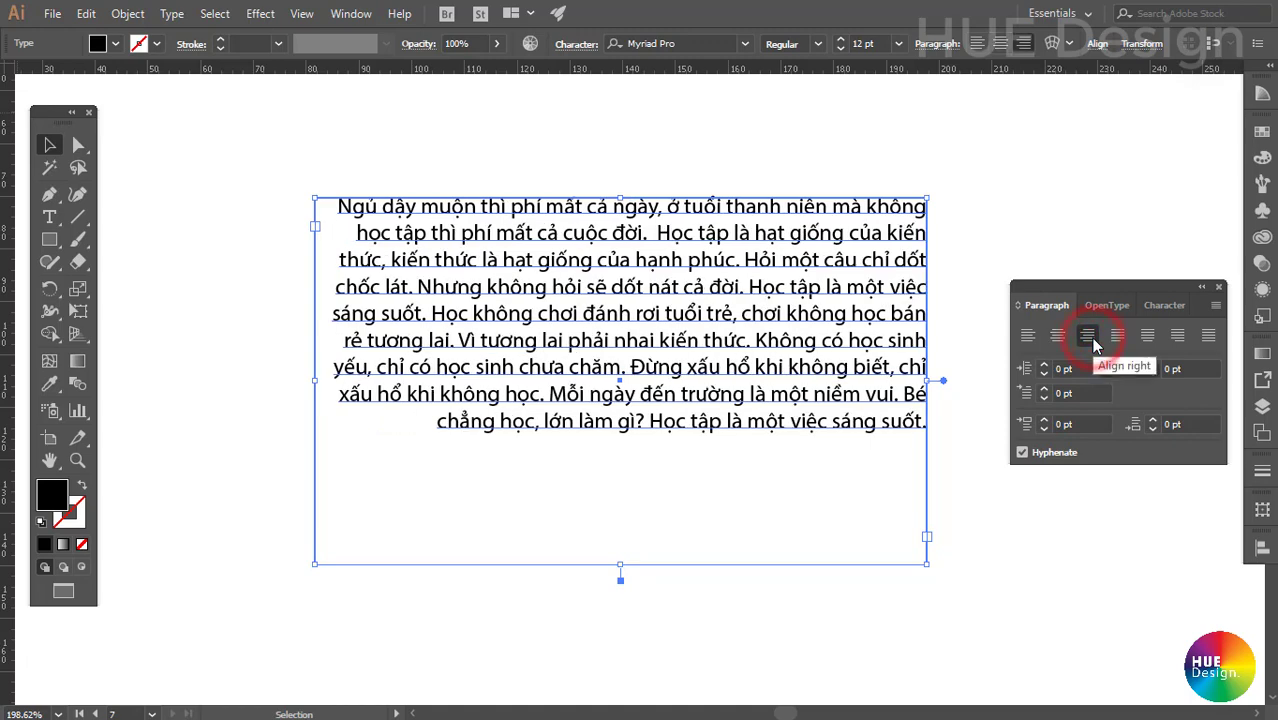
click(1118, 336)
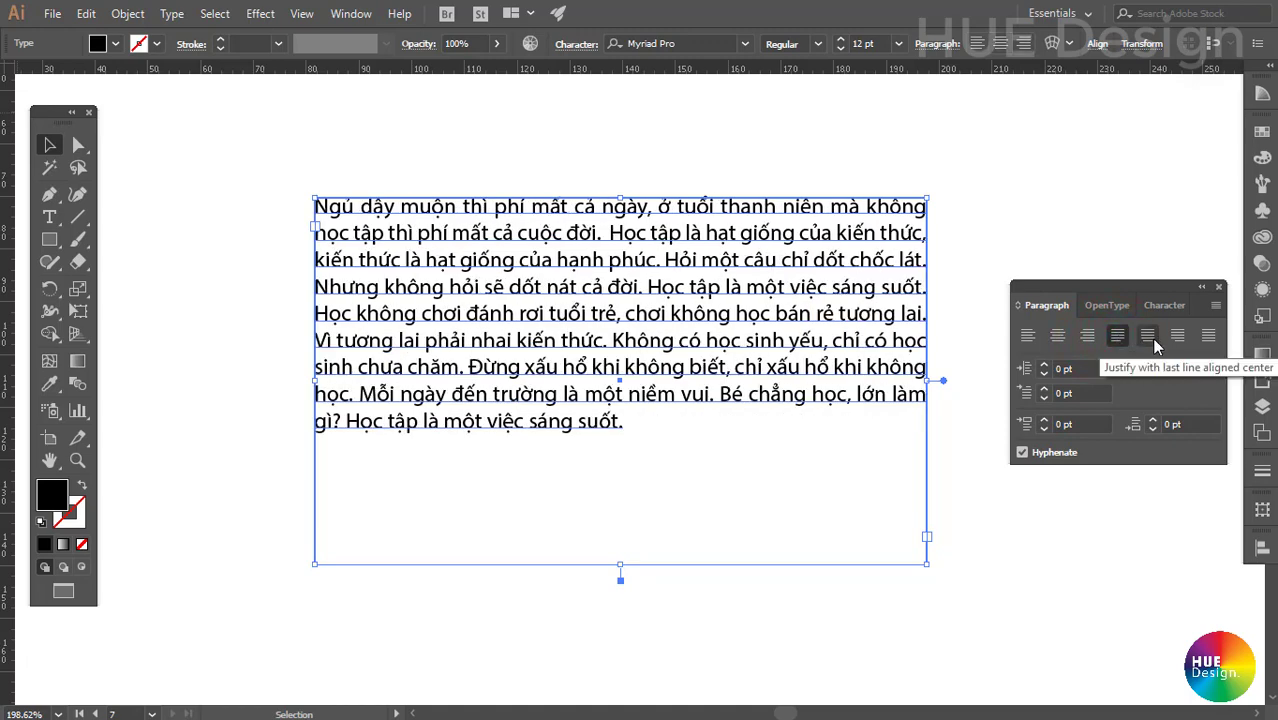
click(1148, 336)
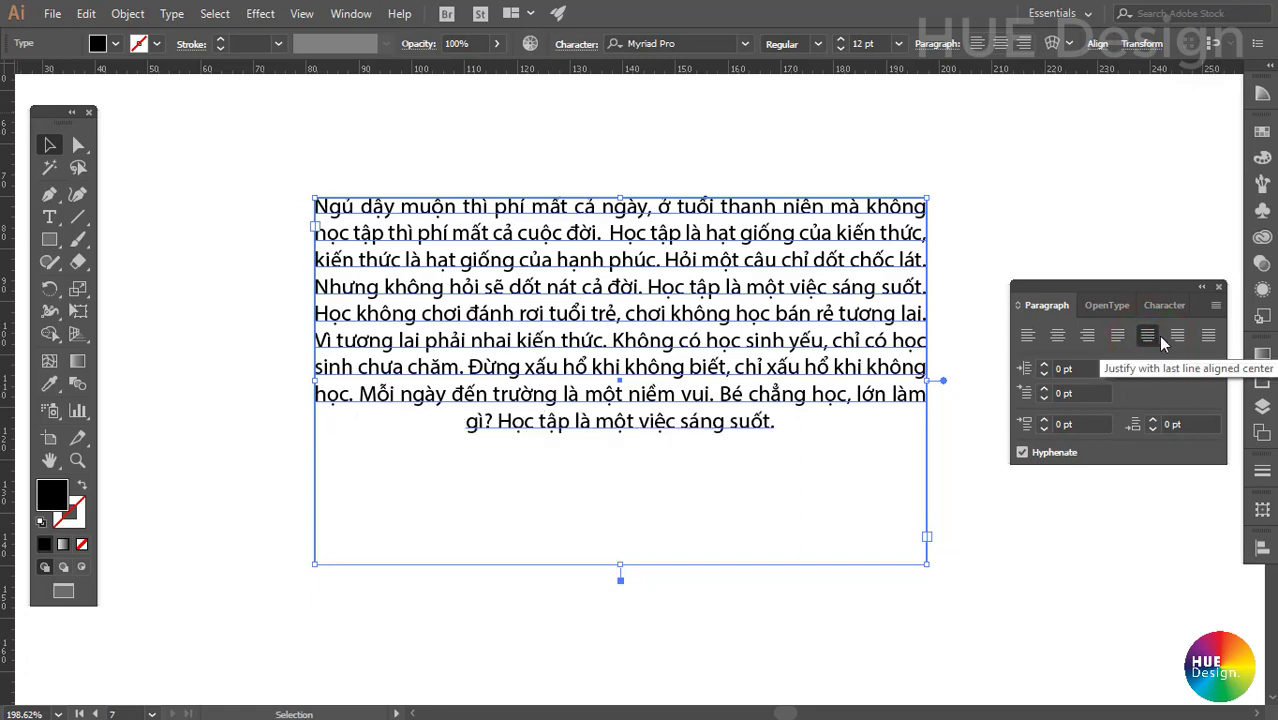
click(1178, 336)
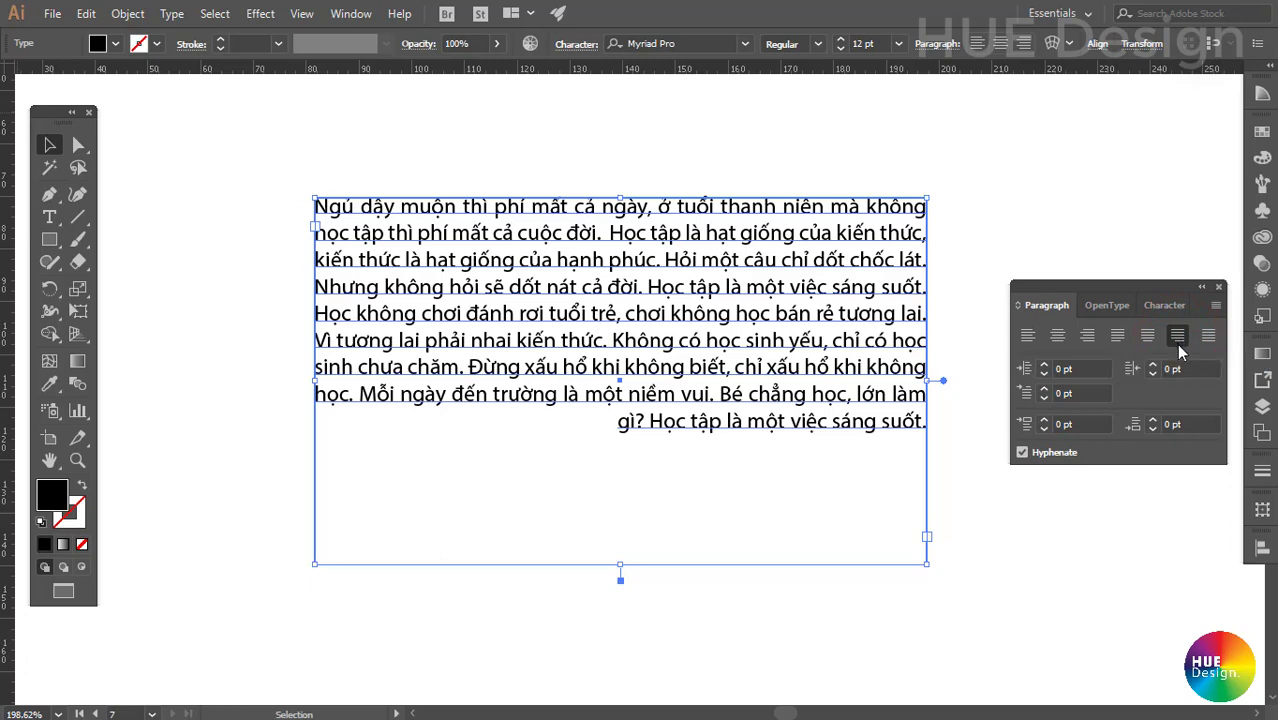
click(1209, 336)
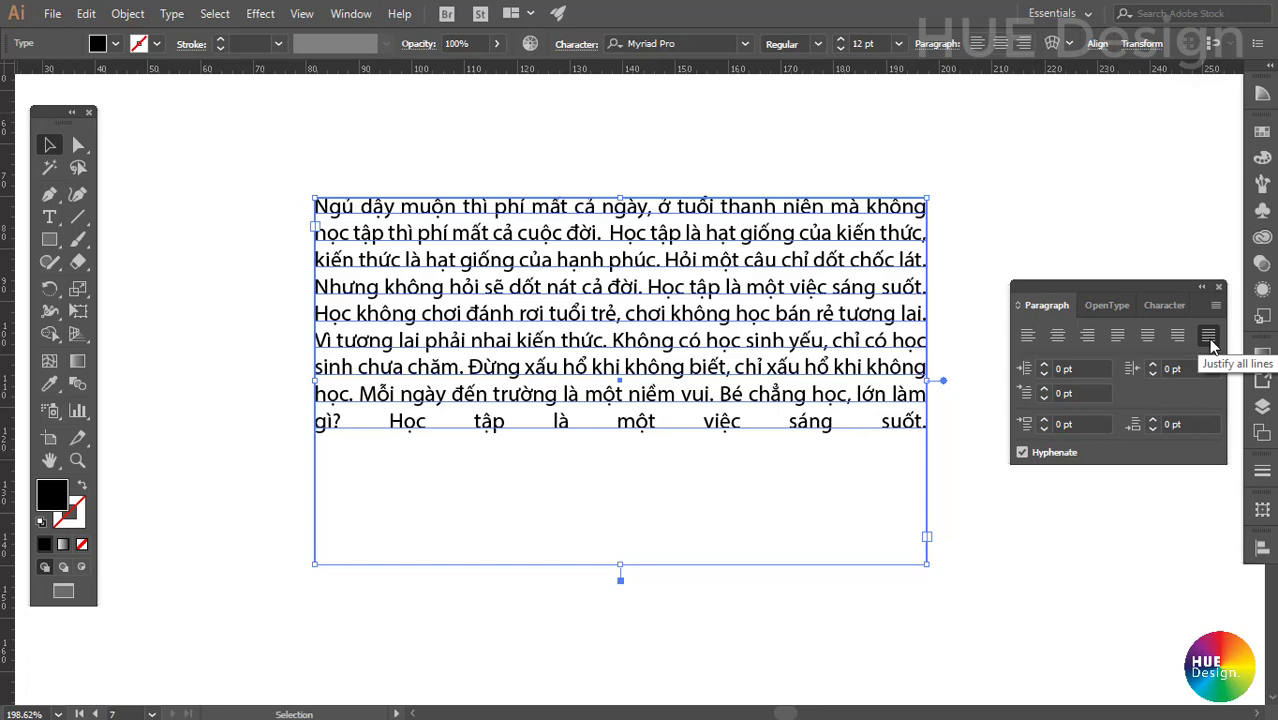
click(1117, 336)
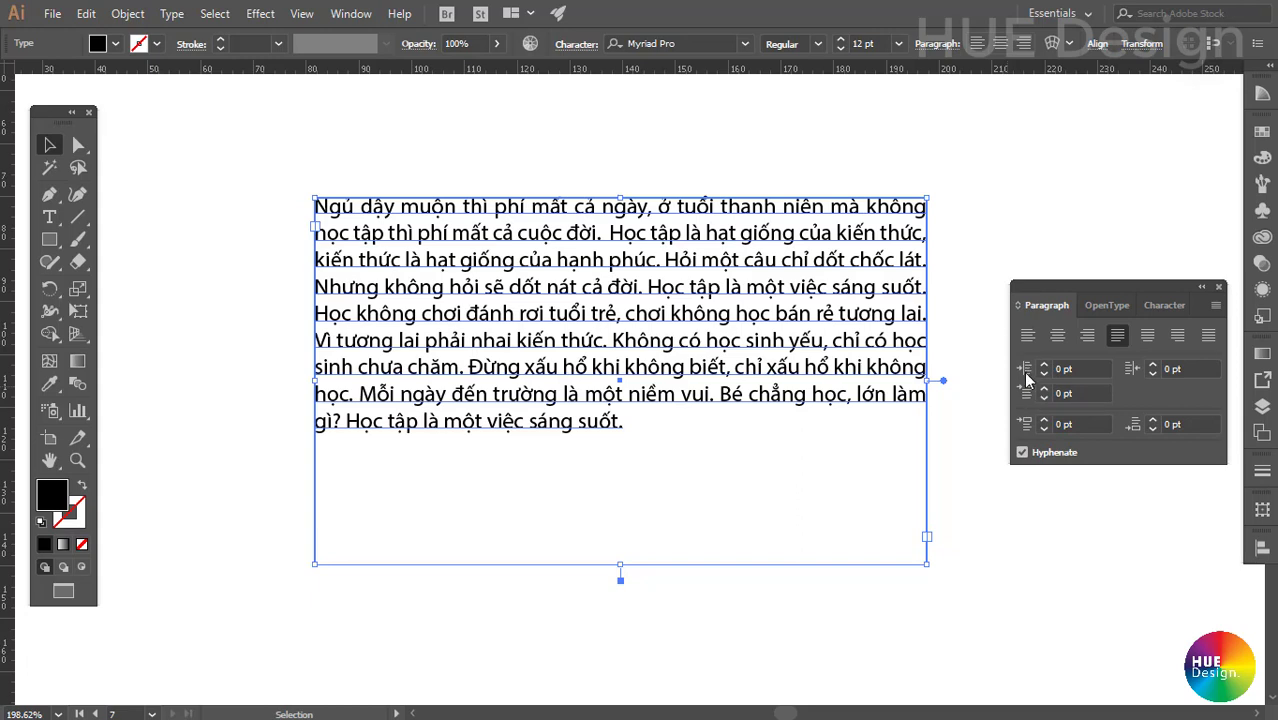
Try left indent values, raising it to 13 pt, then lowering it into negatives.
click(1045, 366)
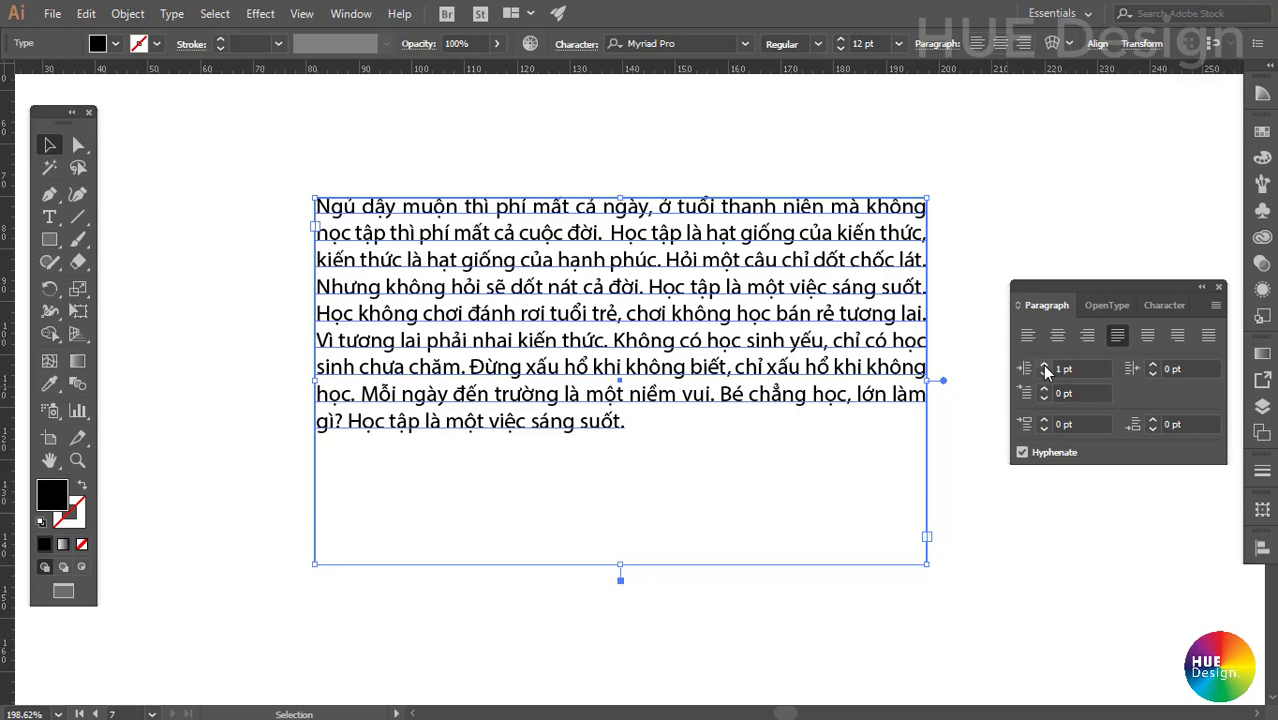
click(1045, 366)
click(1045, 366)
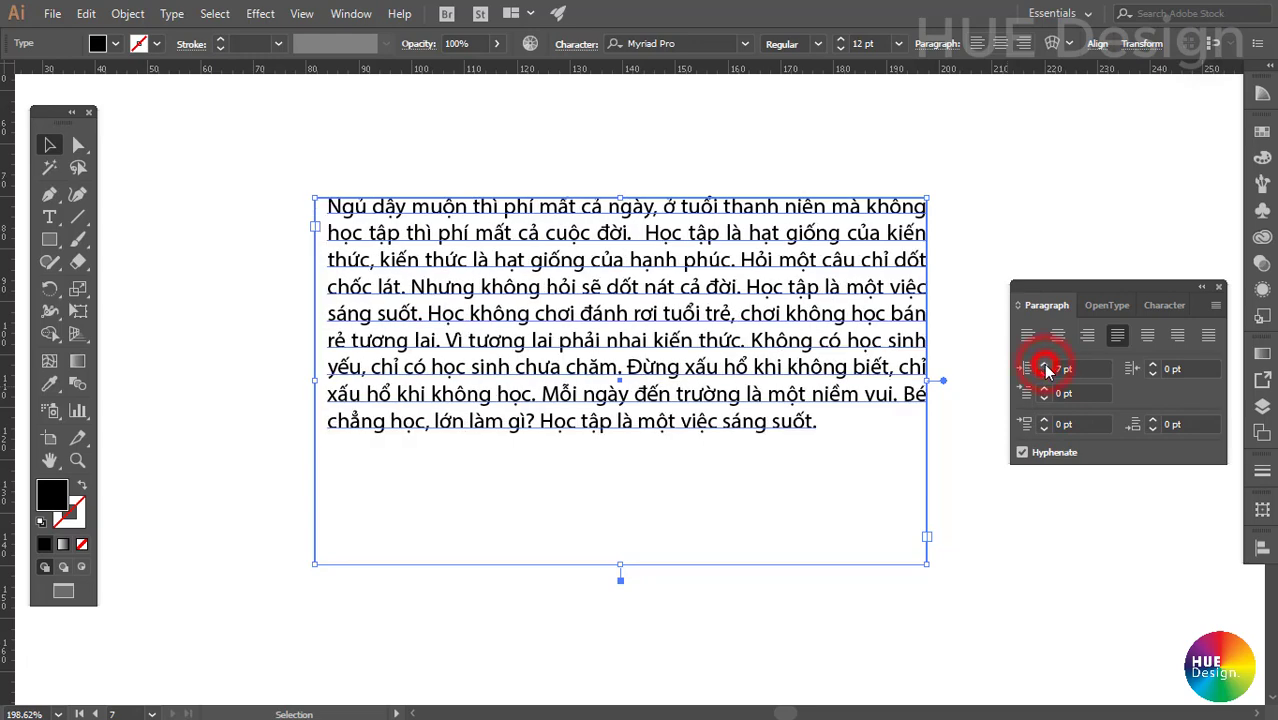
click(1045, 366)
click(1045, 366)
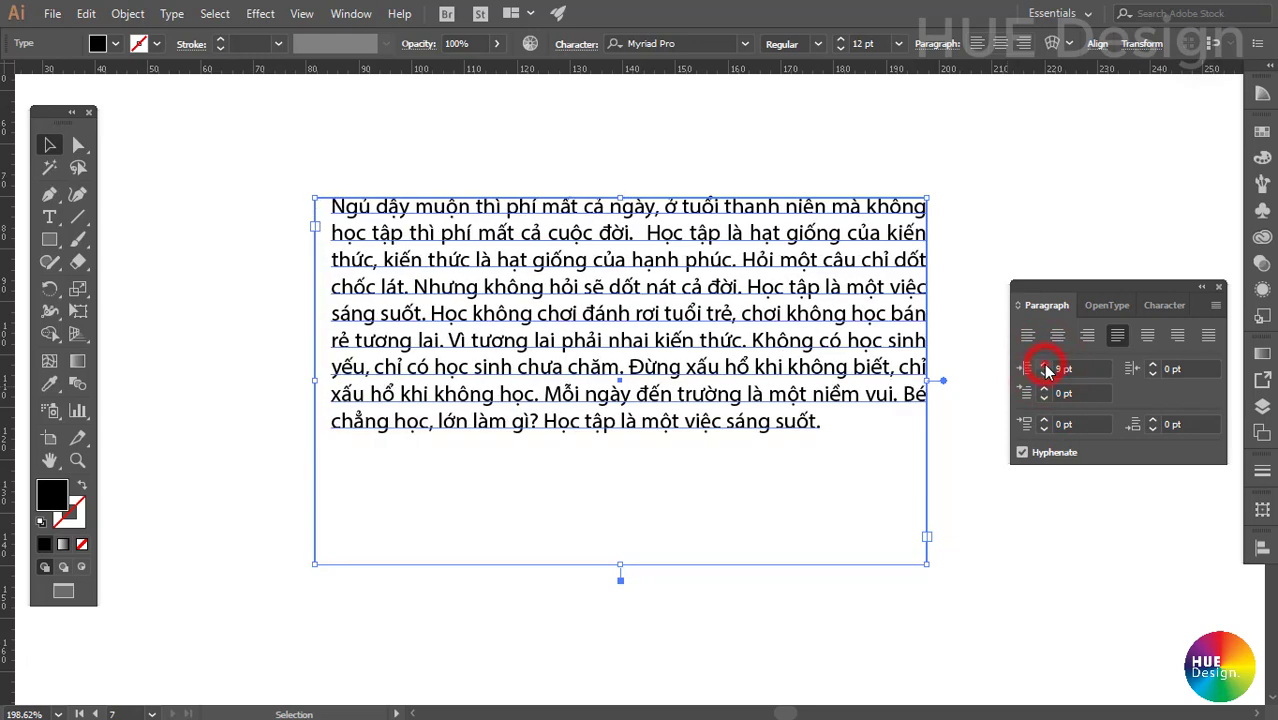
click(1045, 366)
click(1045, 366)
click(1044, 366)
click(1044, 366)
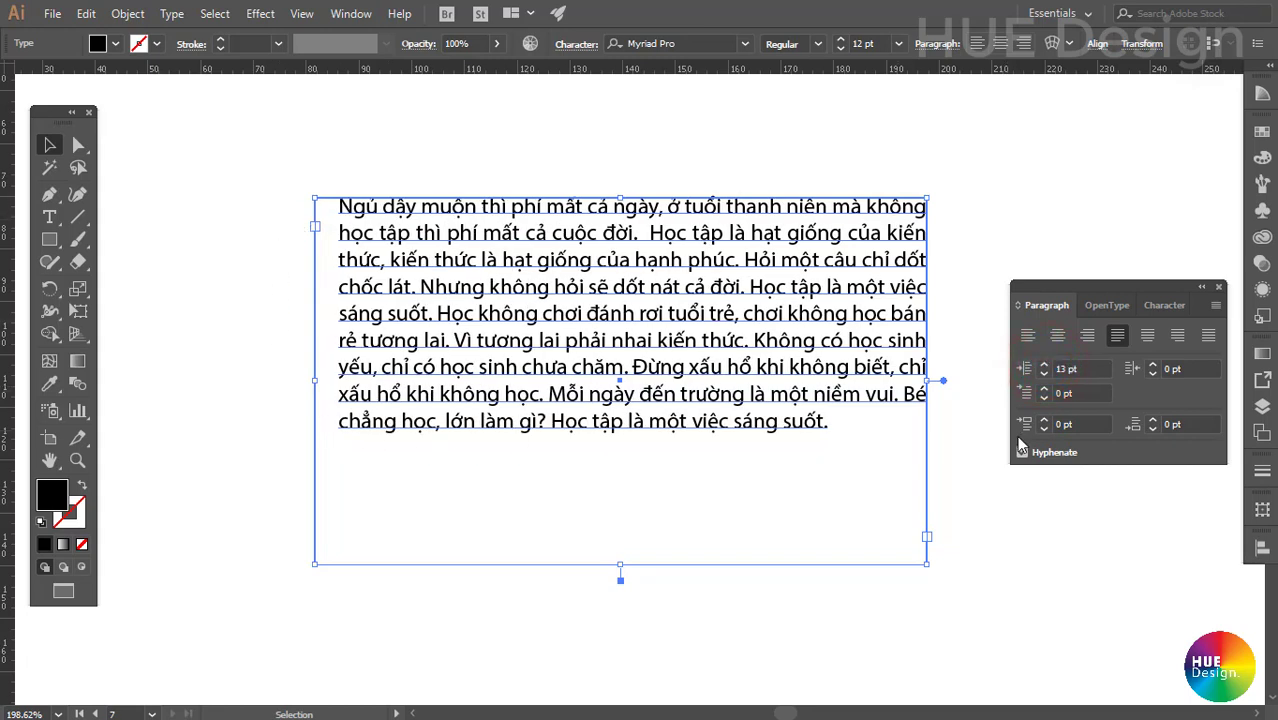
click(1045, 375)
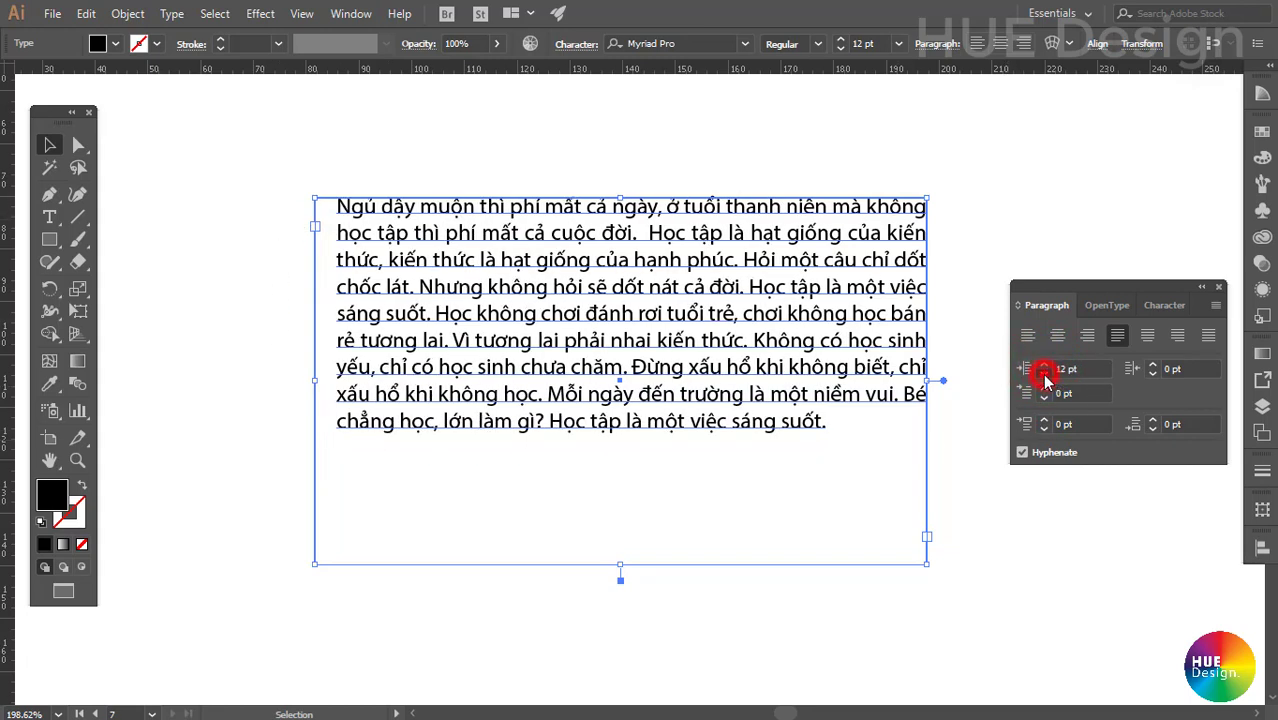
click(1045, 375)
click(1045, 375)
click(1045, 375)
click(1045, 375)
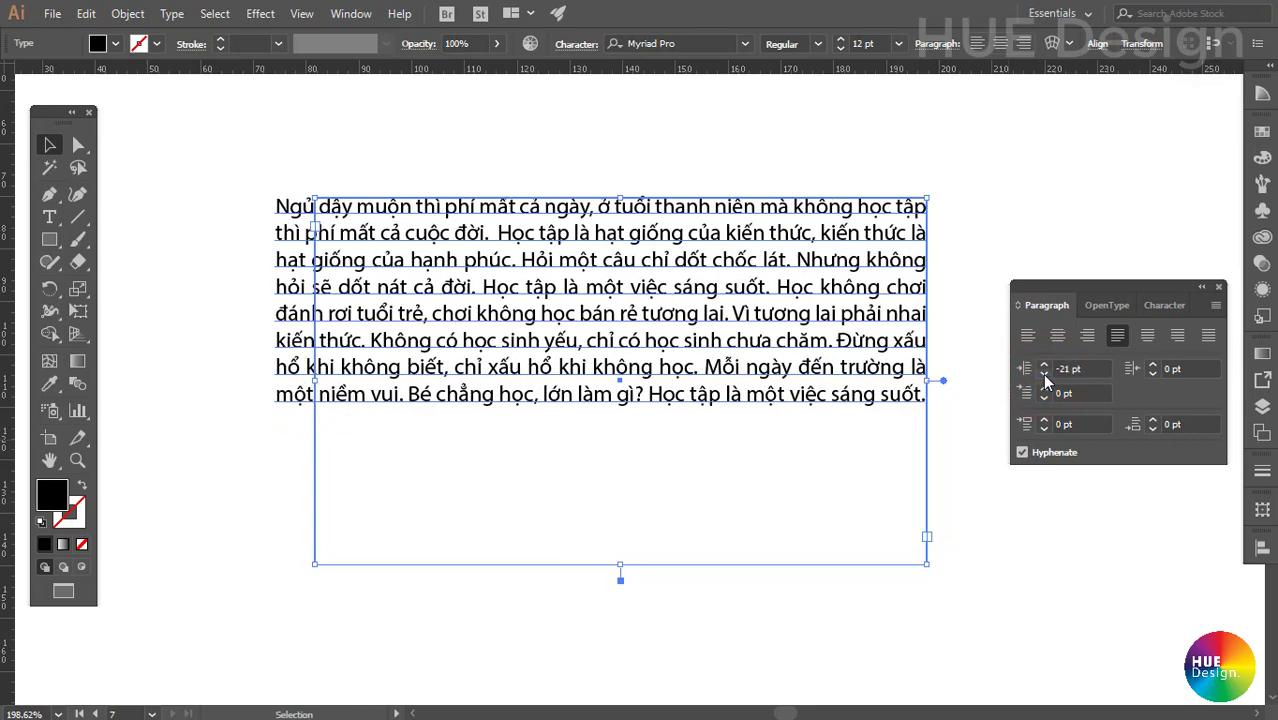
click(1045, 375)
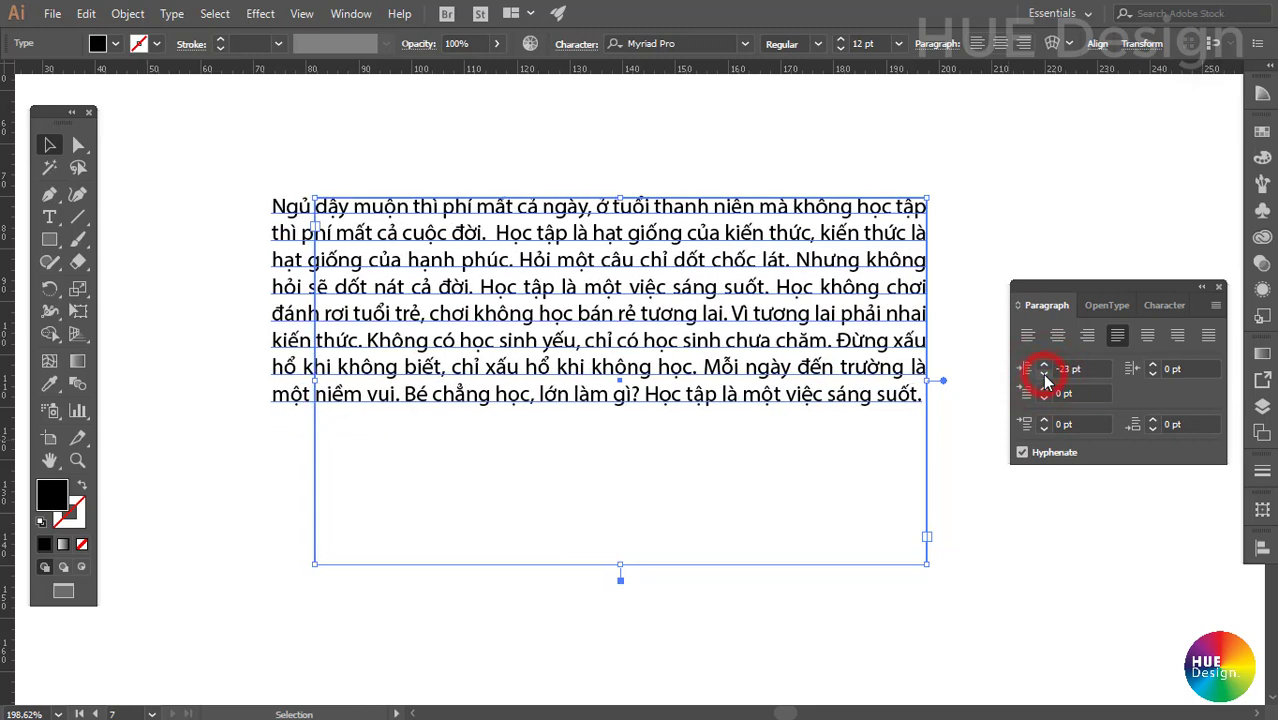
click(1045, 375)
Set the left indent to 0 pt after trying 21 and 1.
text(21)
key(Return)
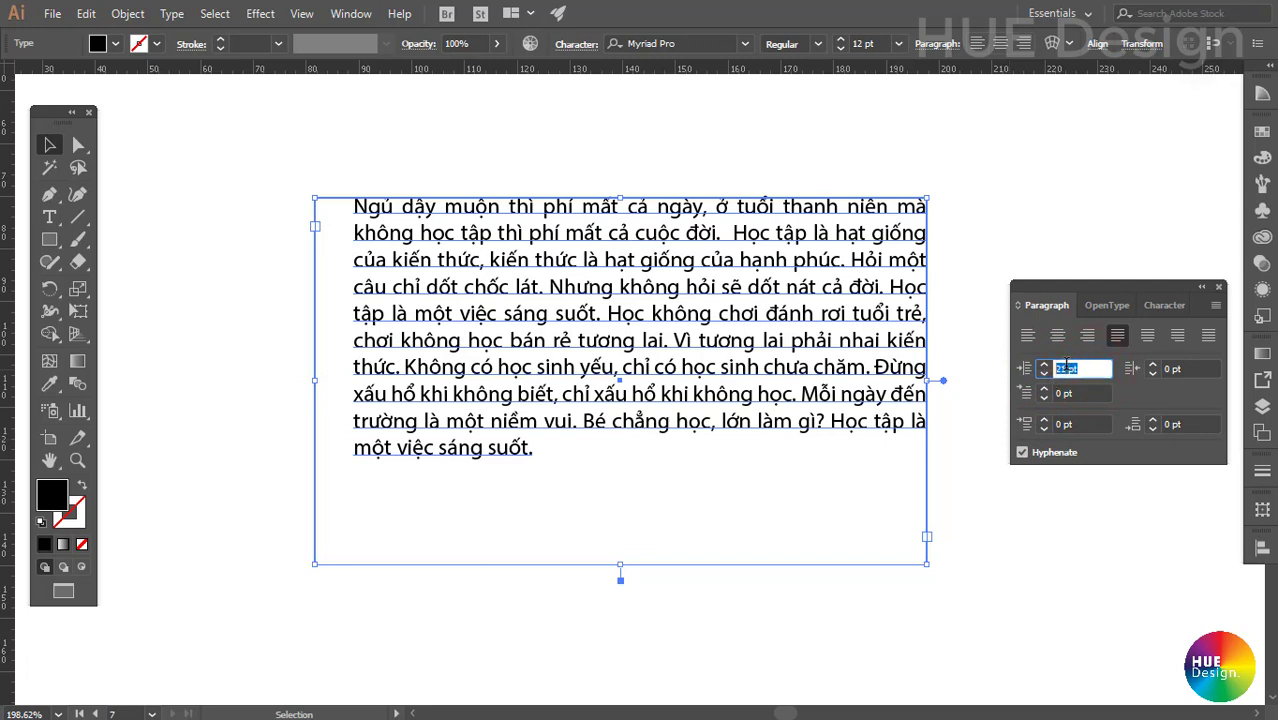
text(15)
key(Return)
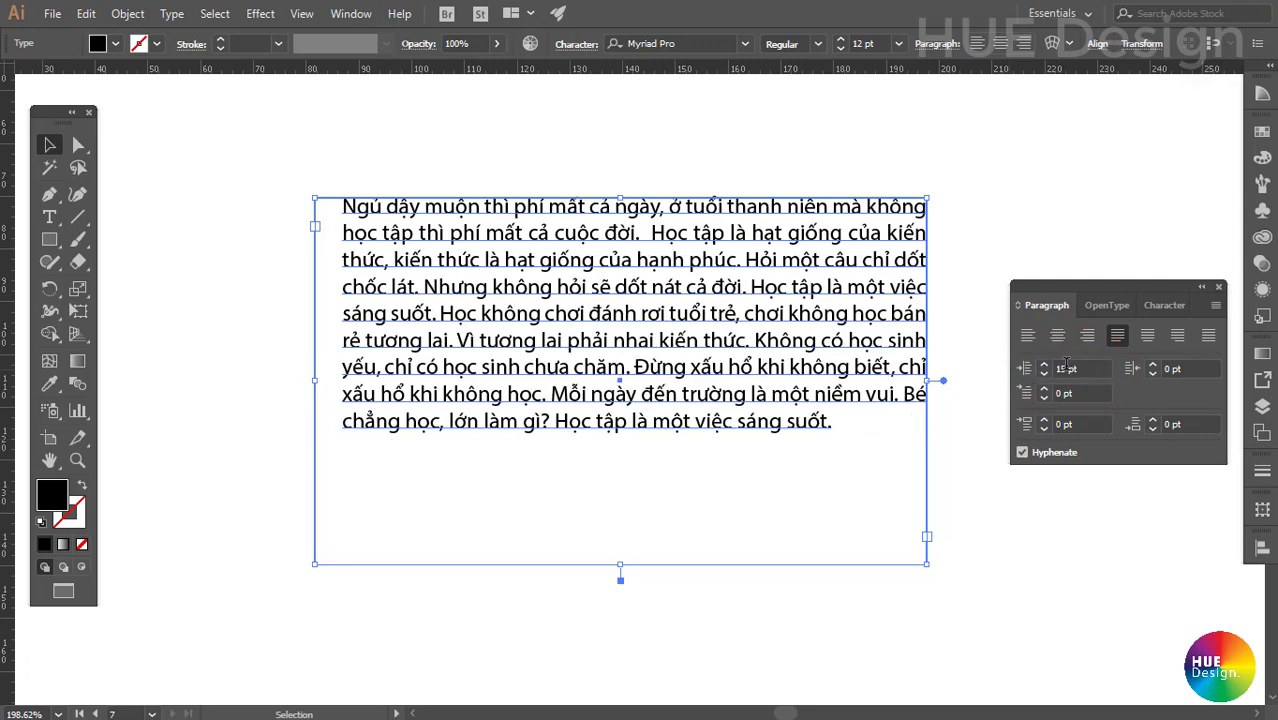
double_click(1080, 369)
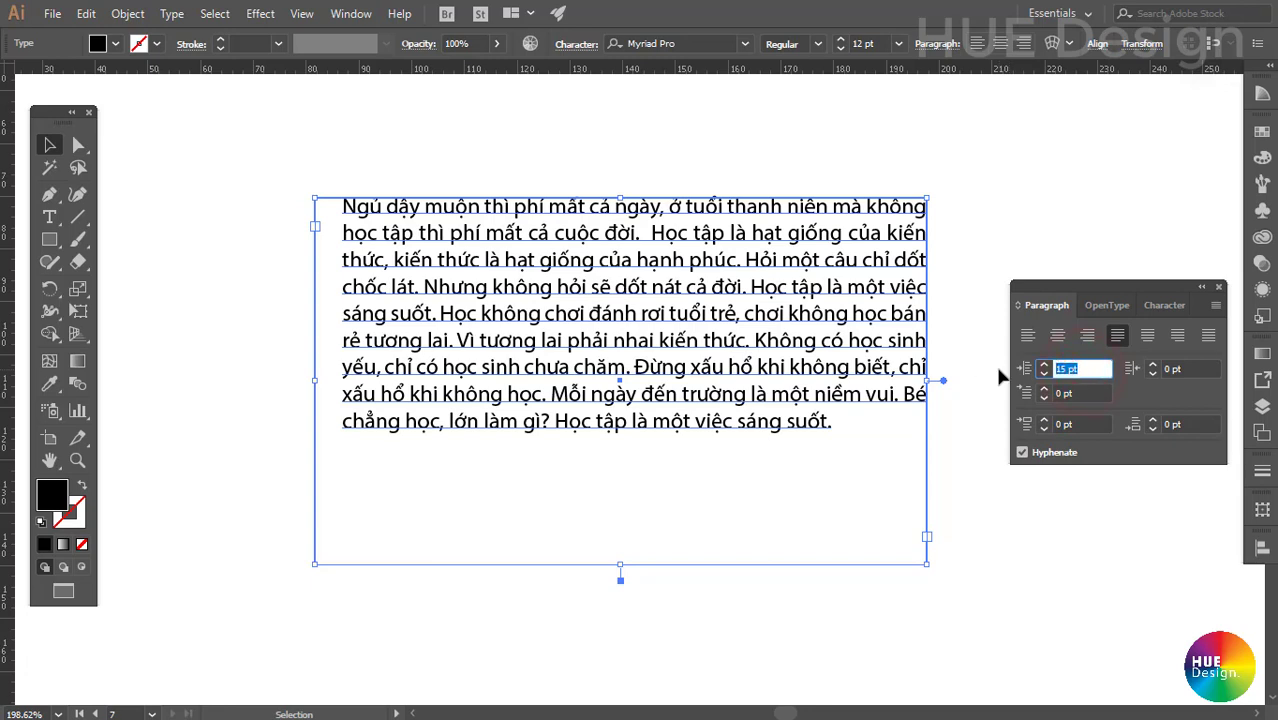
text(0)
key(Return)
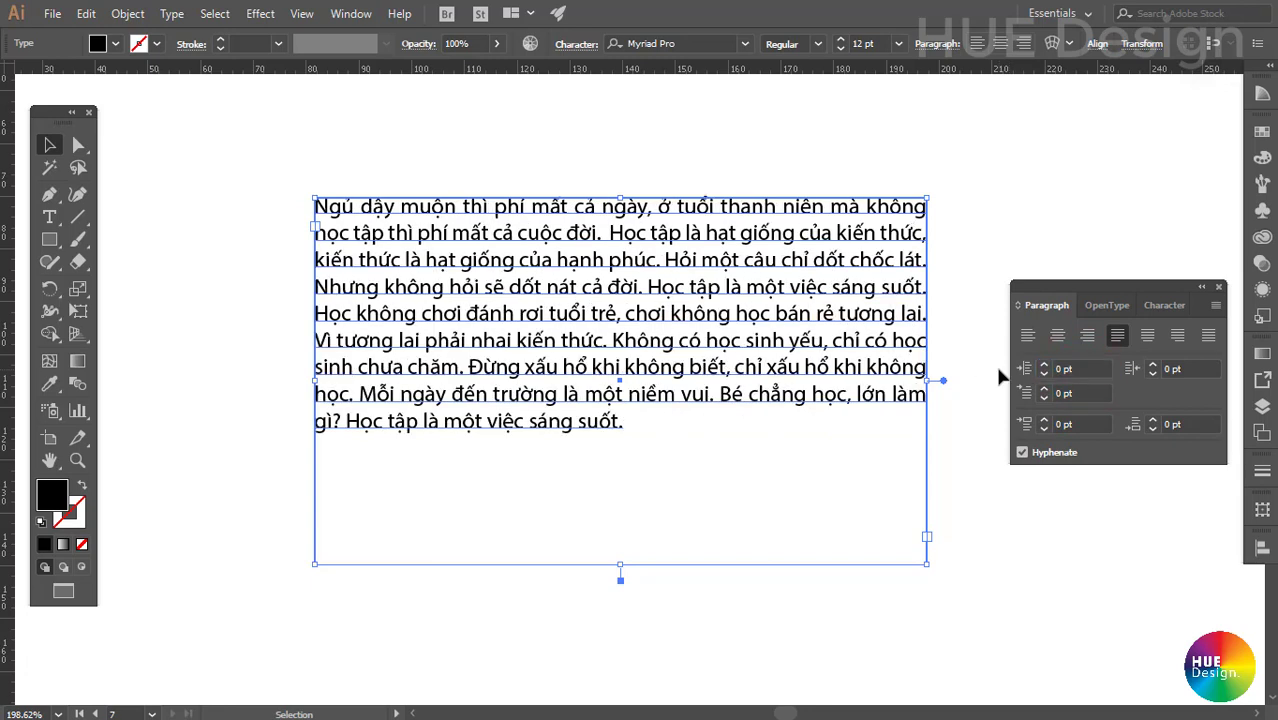
Set the right indent to 0 pt after trying other values.
double_click(1184, 368)
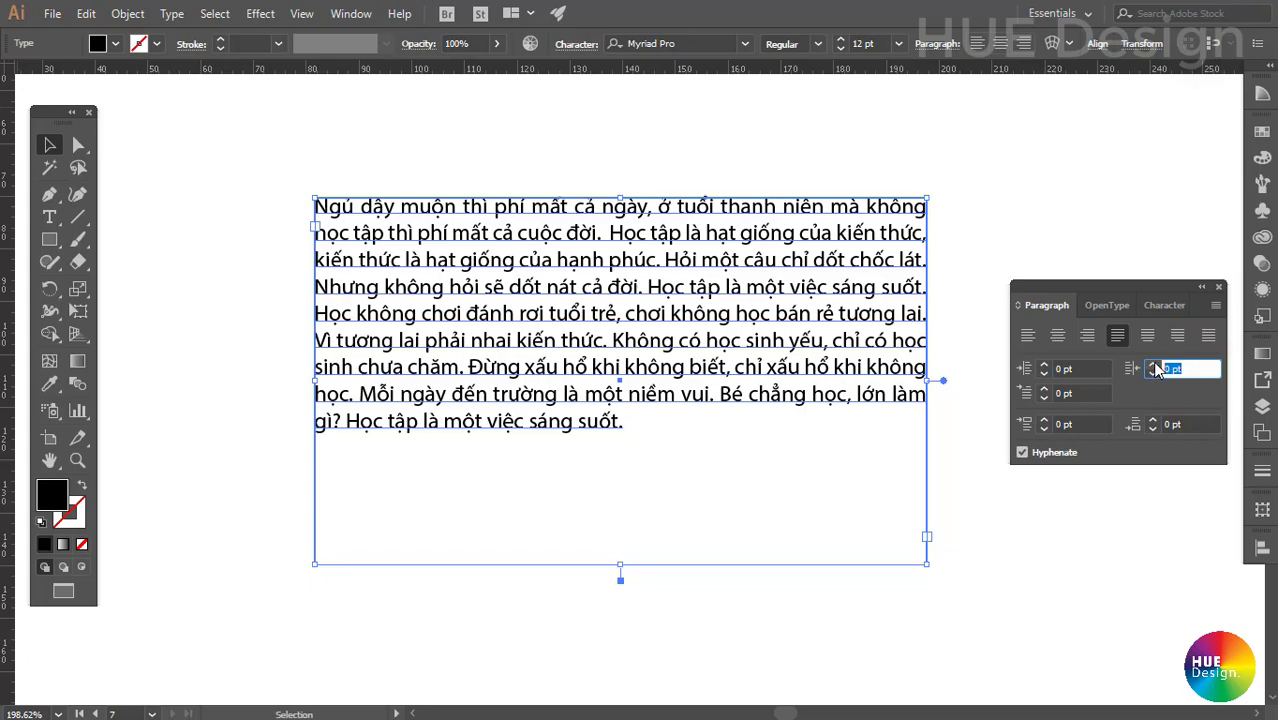
click(1153, 366)
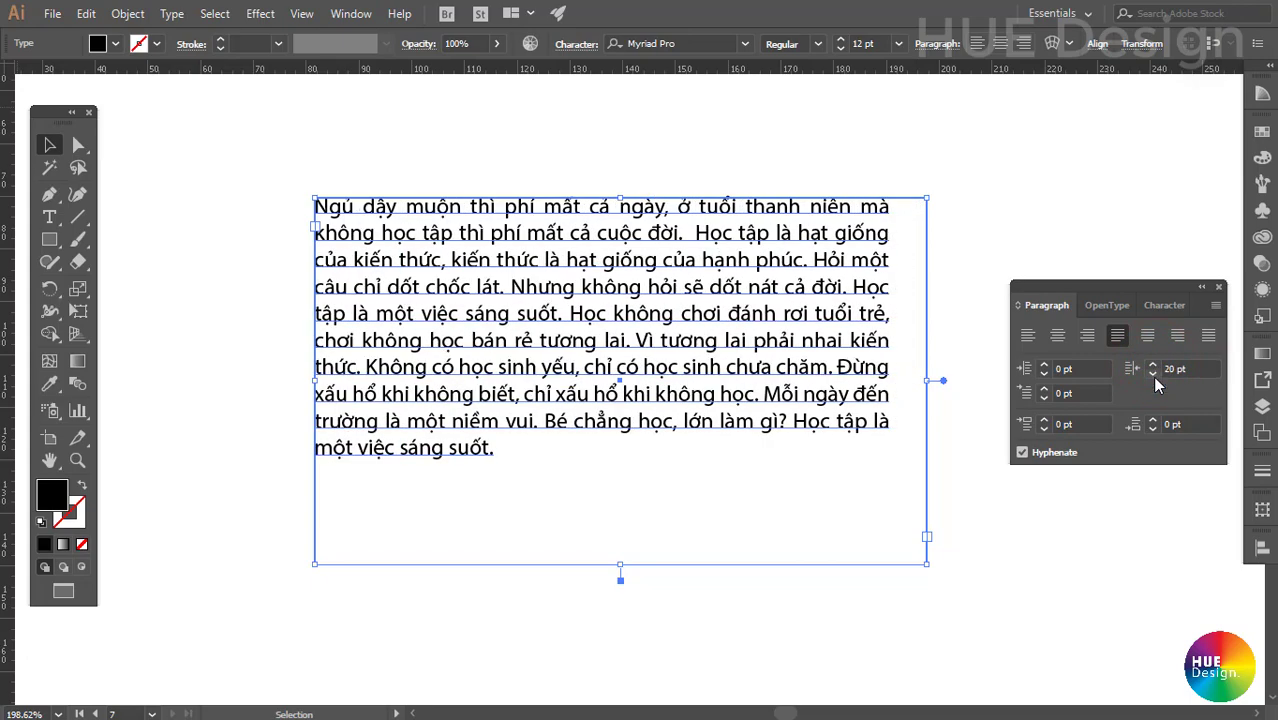
click(1153, 373)
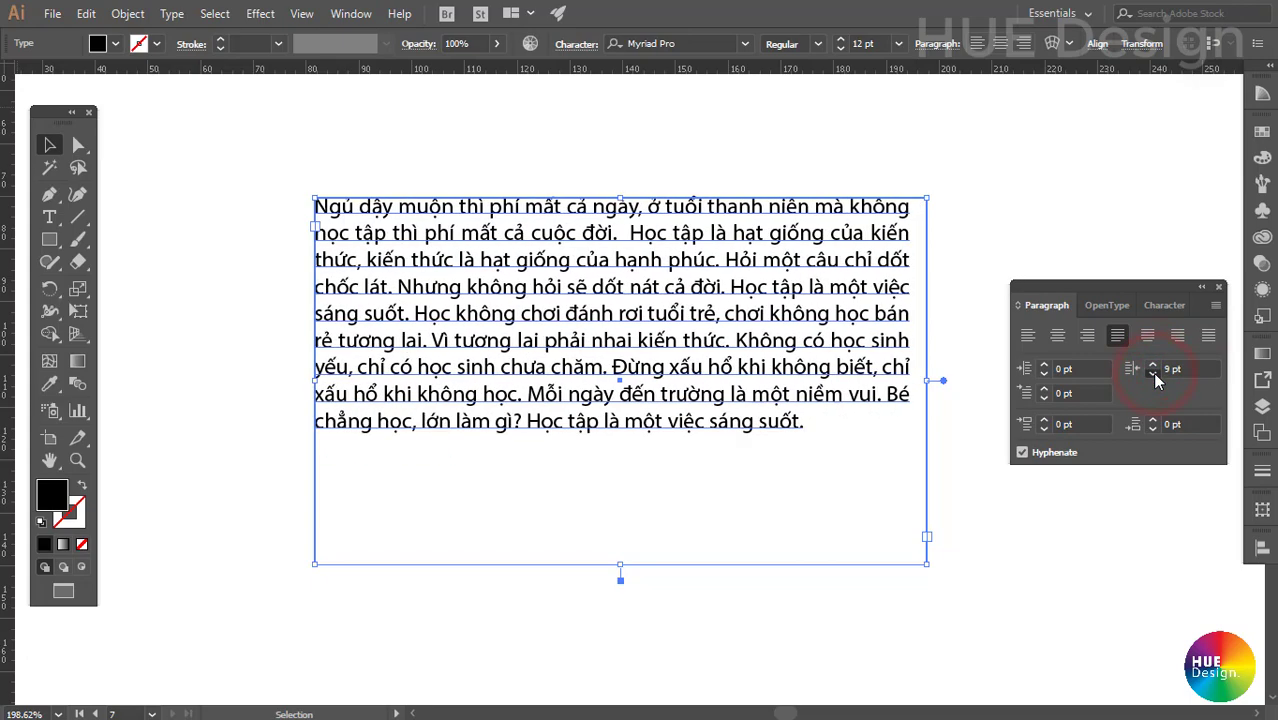
click(1153, 374)
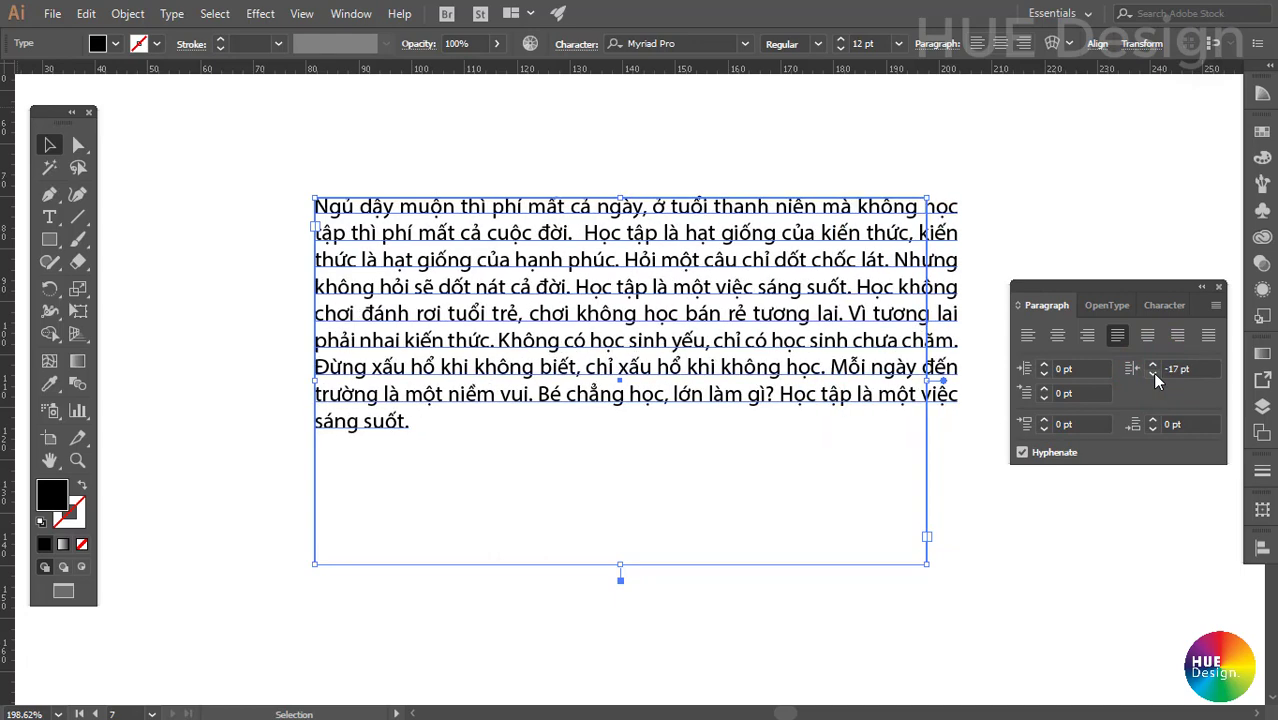
double_click(1210, 371)
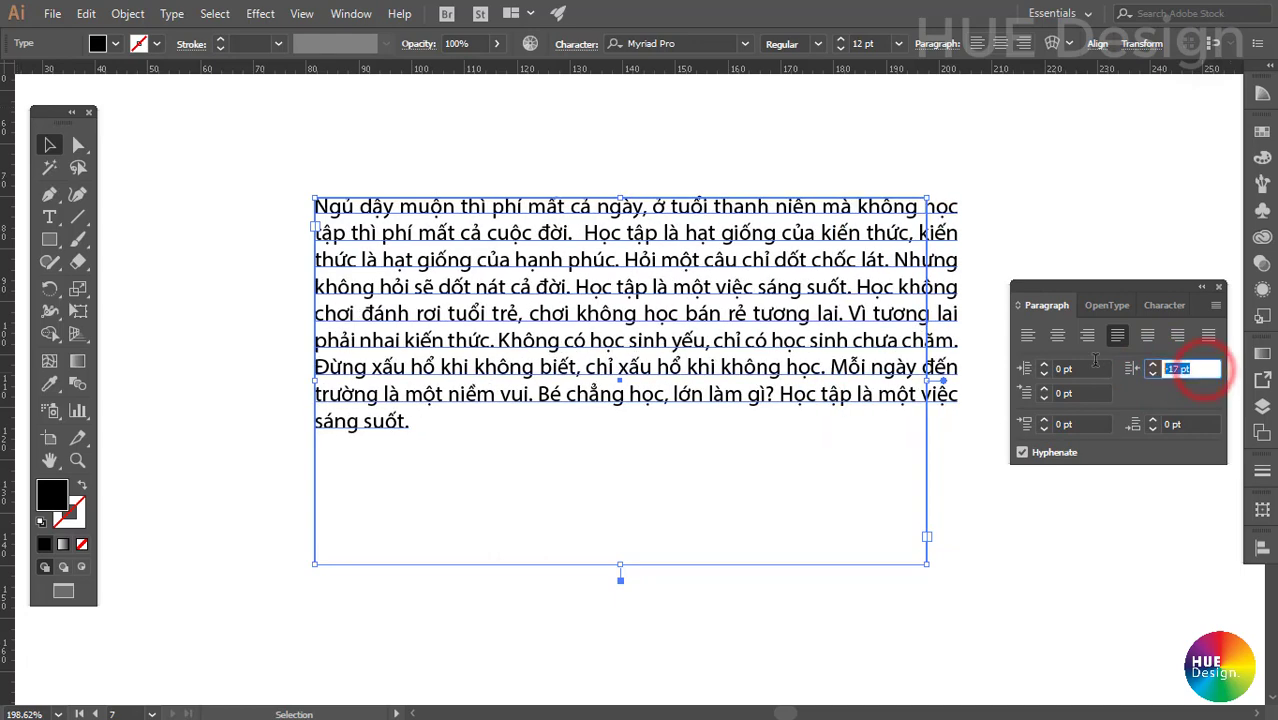
text(0)
key(Return)
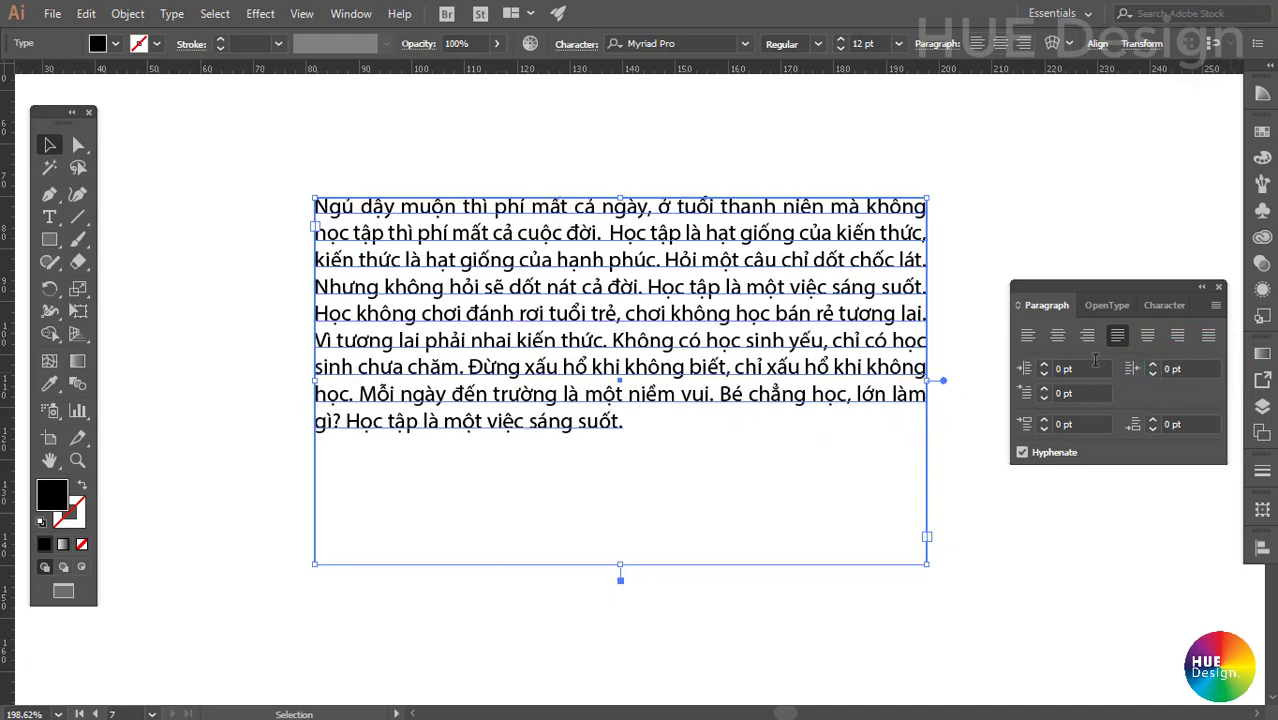
click(1065, 393)
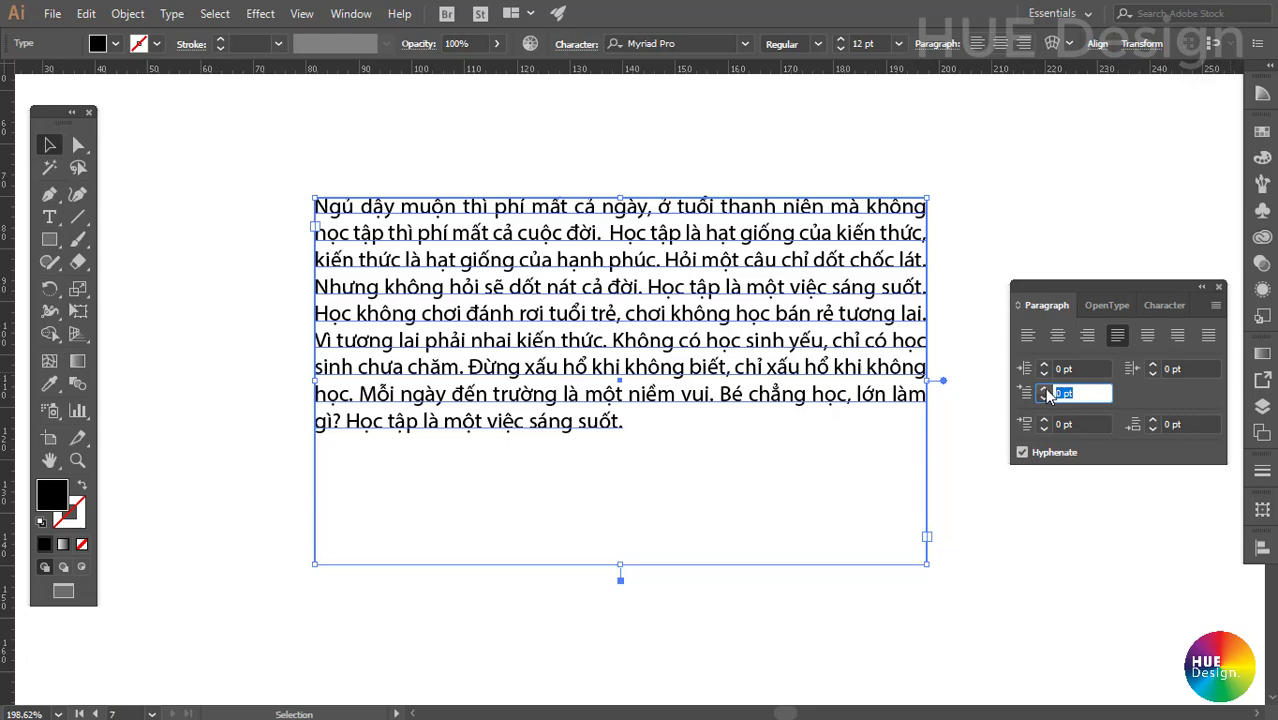
Make the text box taller and paste a second copy of the paragraph.
drag(620, 563, 620, 614)
key(ctrl+minus)
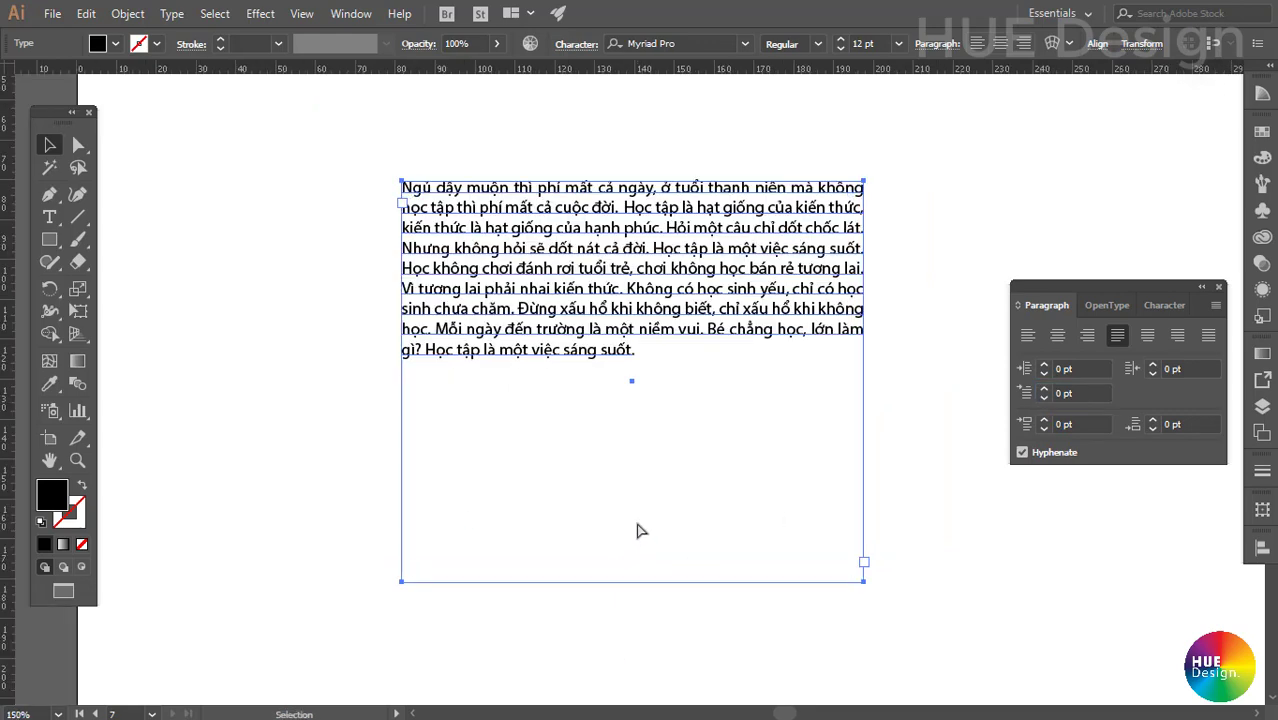
click(674, 449)
key(t)
click(587, 335)
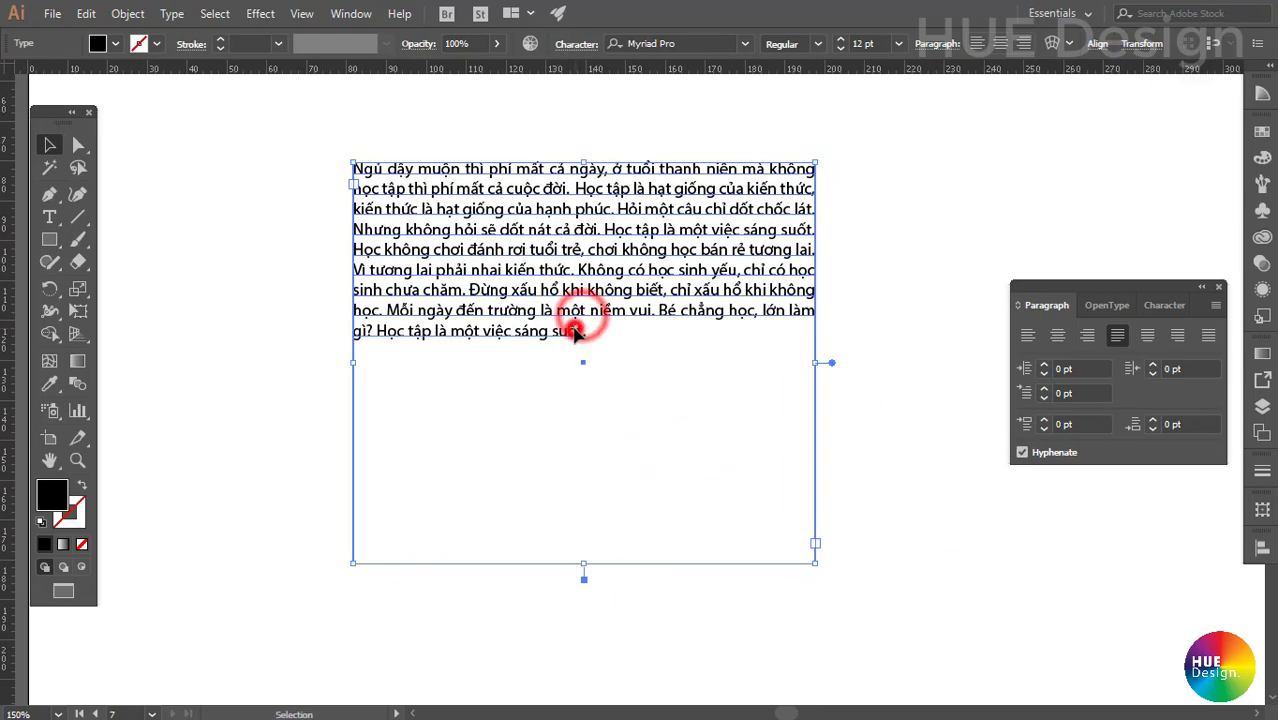
click(587, 337)
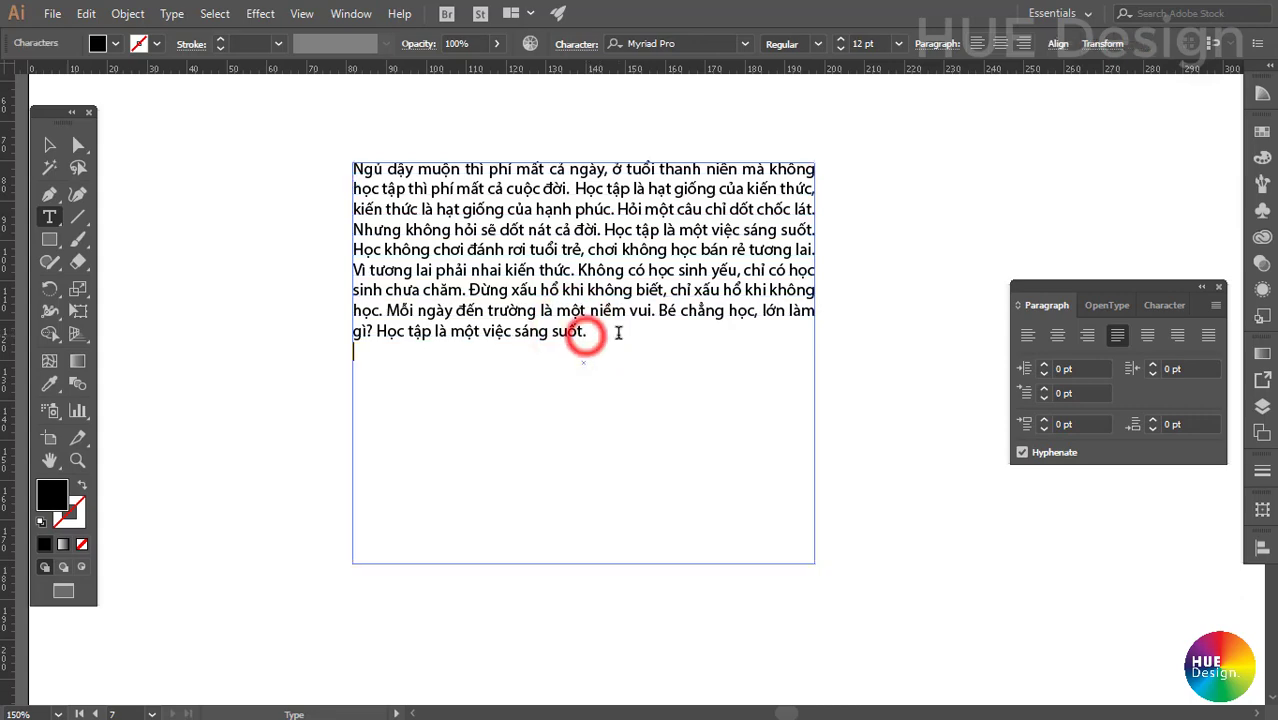
text(Ngủ dậy muộn thì phí mất cả ngày, ở tuổi thanh niên mà không học tập thì phí mất cả cuộc đời.  Học tập là hạt giống của kiến thức, kiến thức là hạt giống của hạnh phúc. Hỏi một câu chỉ dốt chốc lát. Nhưng không hỏi sẽ dốt nát cả đời. Học tập là một việc sáng suốt. Học không chơi đánh rơi tuổi trẻ, chơi không học bán rẻ tương lai. Vì tương lai phải nhai kiến thức. Không có học sinh yếu, chỉ có học sinh chưa chăm. Đừng xấu hổ khi không biết, chỉ xấu hổ khi không học. Mỗi ngày đến trường là một niềm vui. Bé chẳng học, lớn làm gì? Học tập là một việc sáng suốt.)
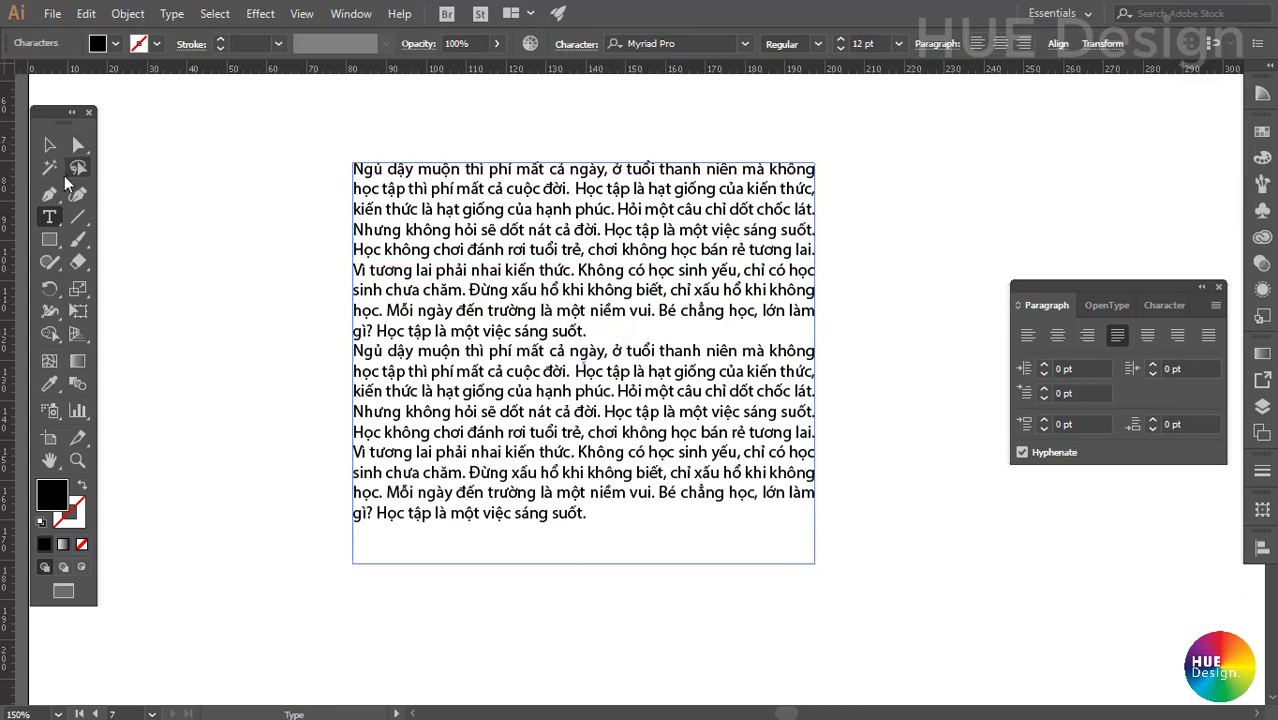
click(50, 145)
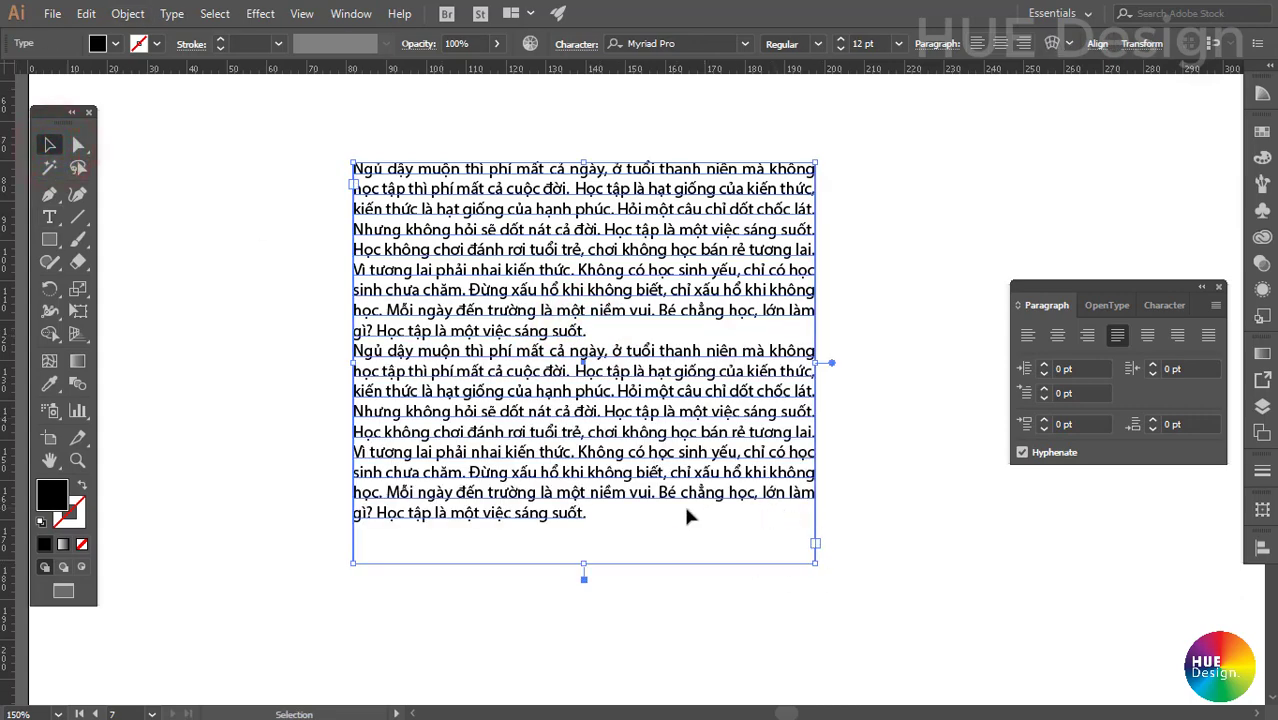
Move the text box higher on the page and extend it further downward.
key(ctrl+1)
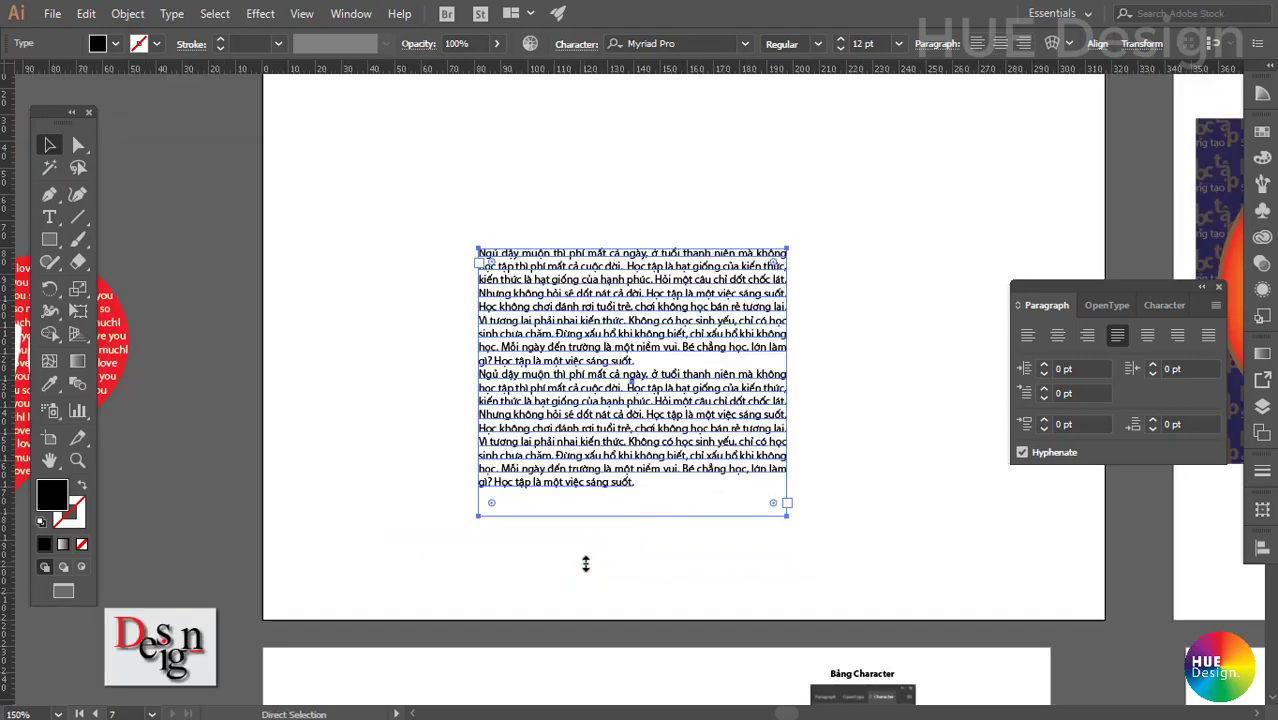
drag(756, 528, 696, 511)
click(508, 200)
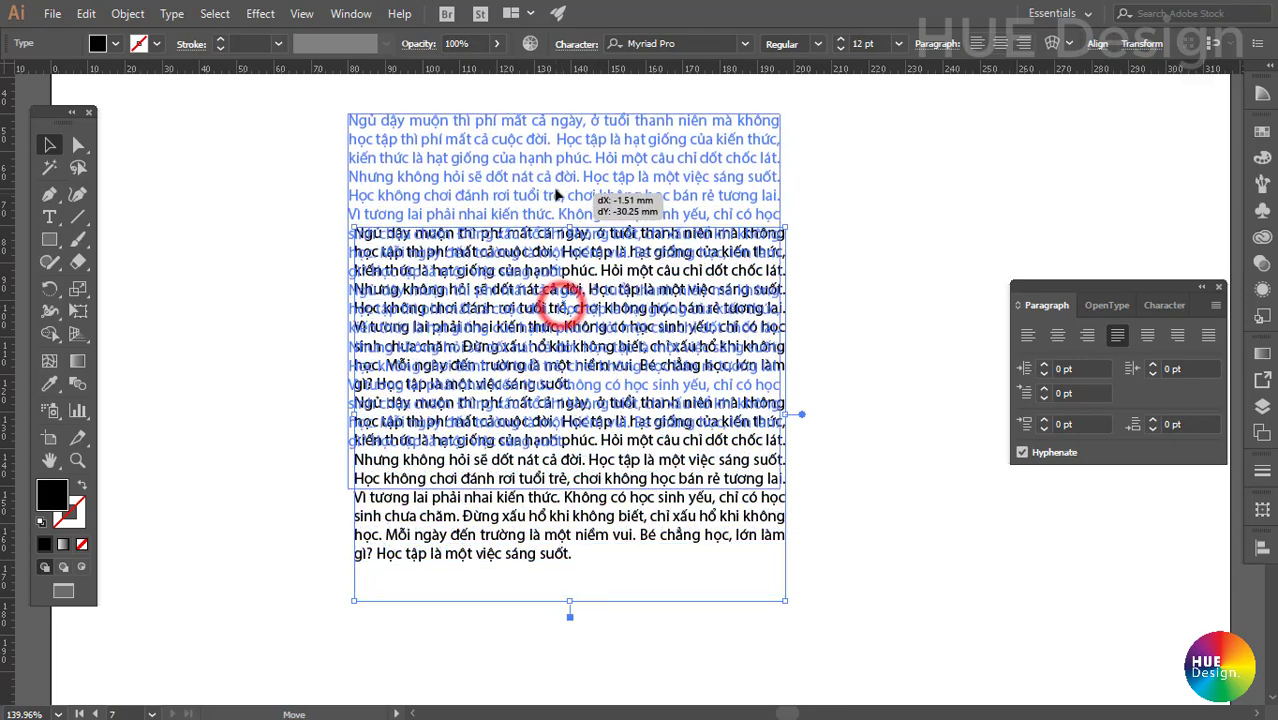
drag(565, 290, 559, 175)
drag(564, 480, 564, 628)
Paste a third copy of the paragraph as a new paragraph, then select the box.
double_click(563, 440)
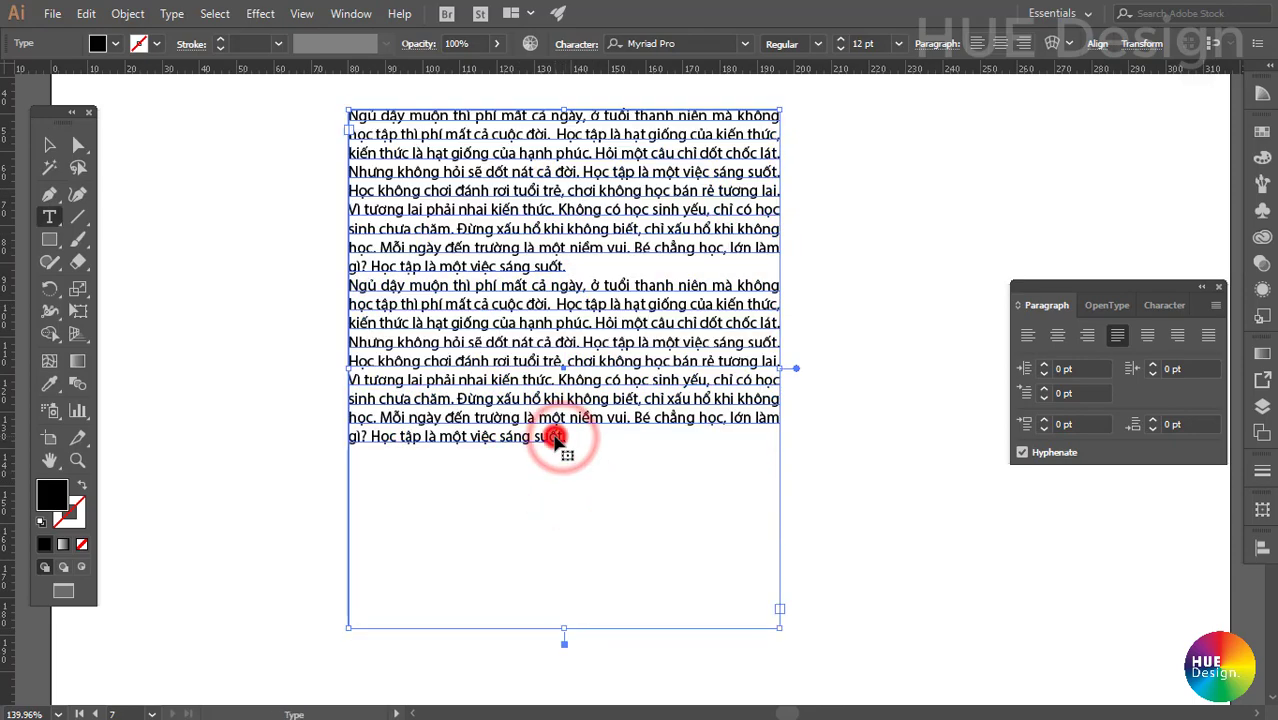
triple_click(565, 438)
key(ctrl+c)
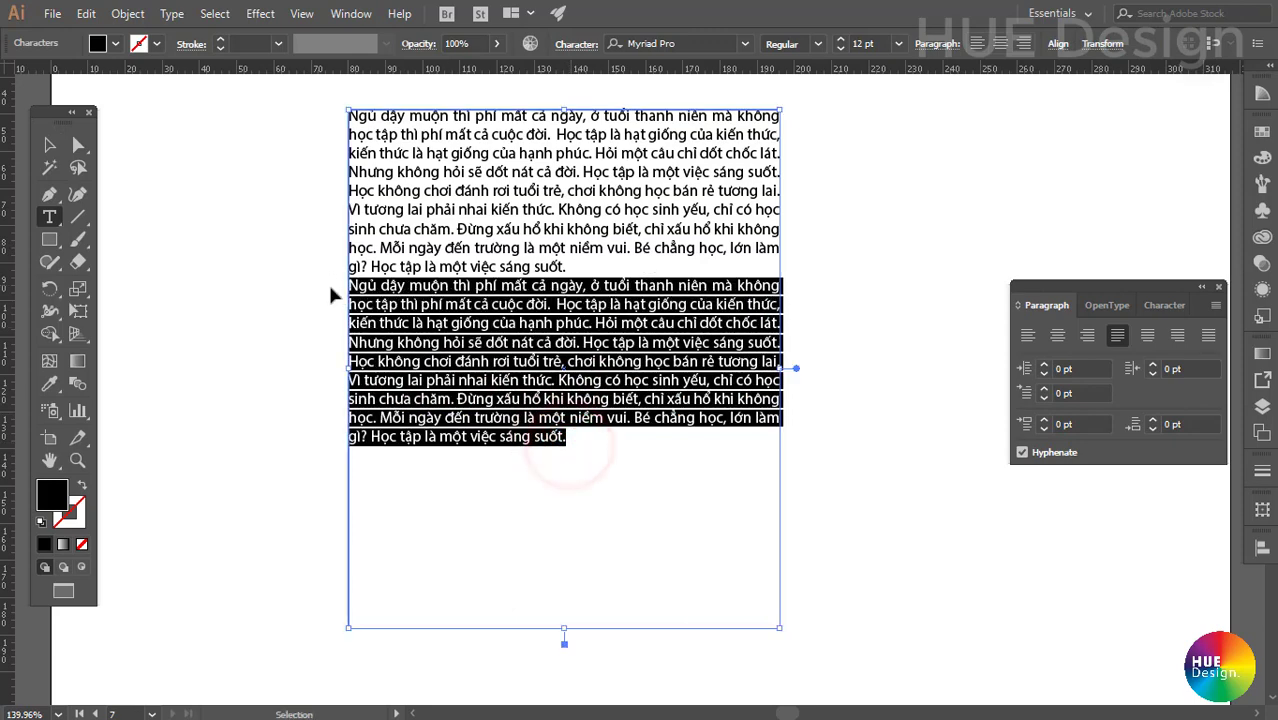
click(578, 451)
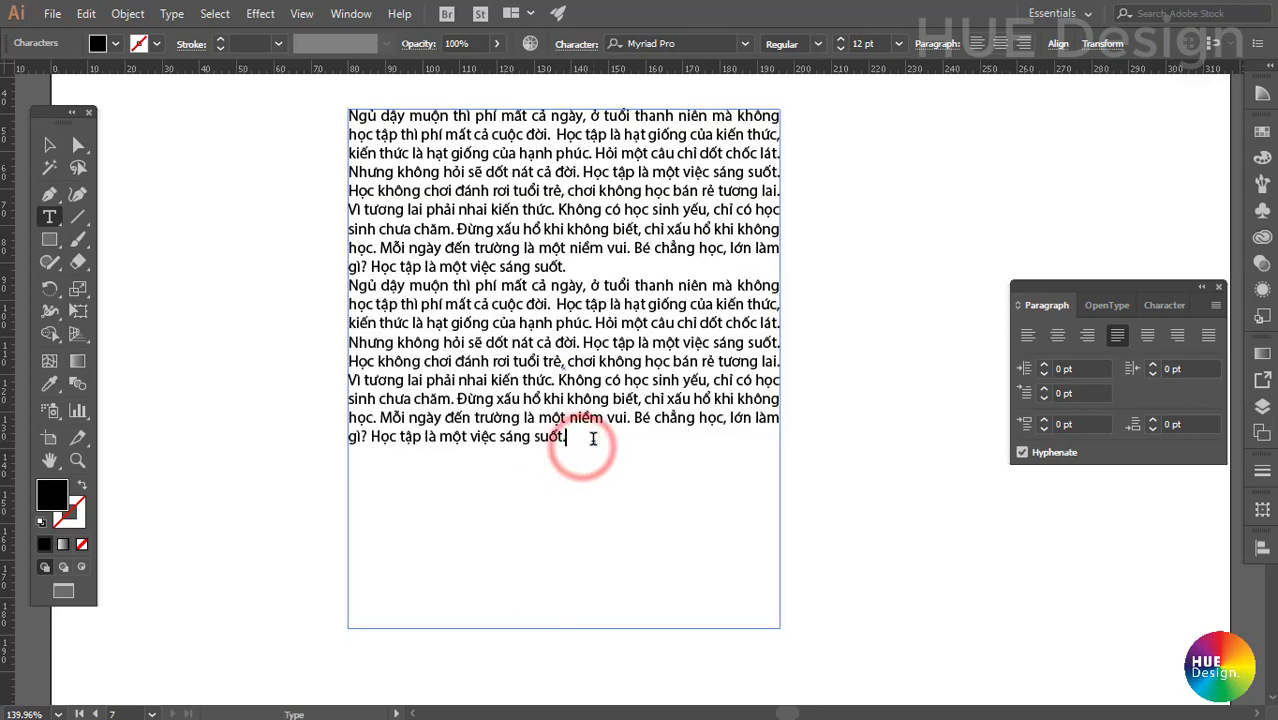
key(Return)
key(ctrl+v)
key(Escape)
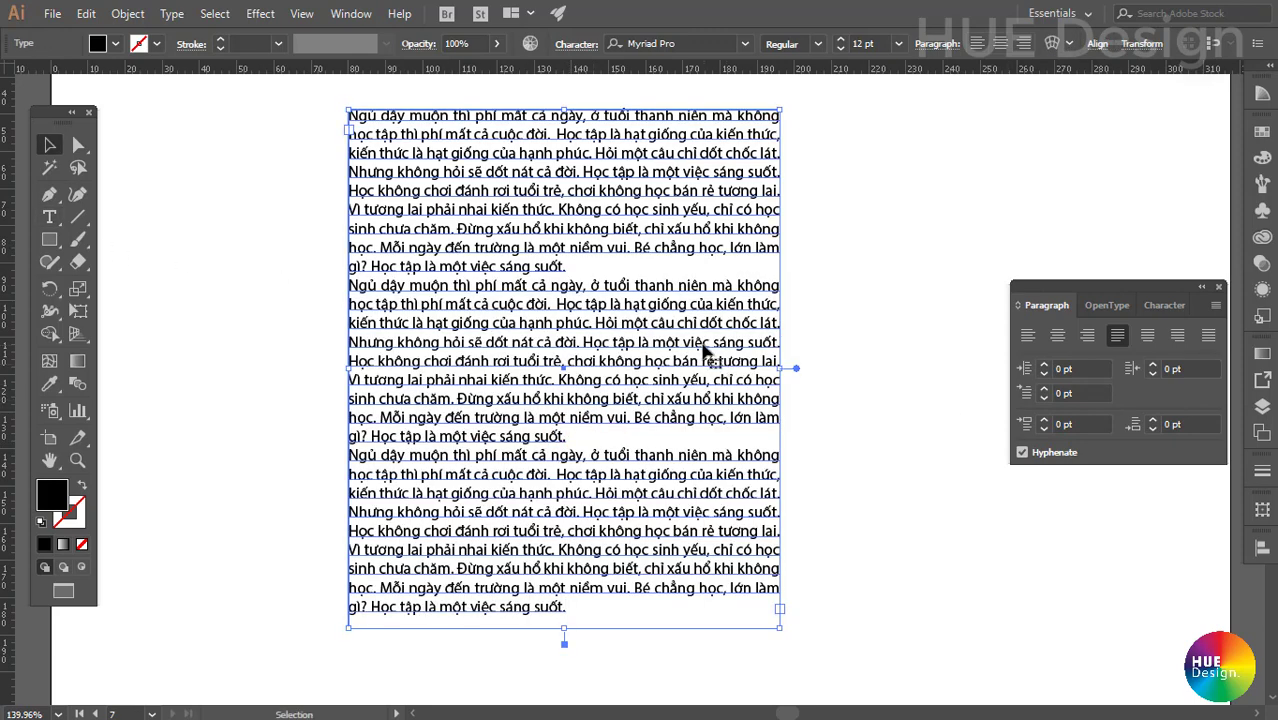
click(879, 367)
drag(841, 393, 487, 296)
Try first-line indent values, up to 18 pt and down into a hanging indent.
click(1044, 389)
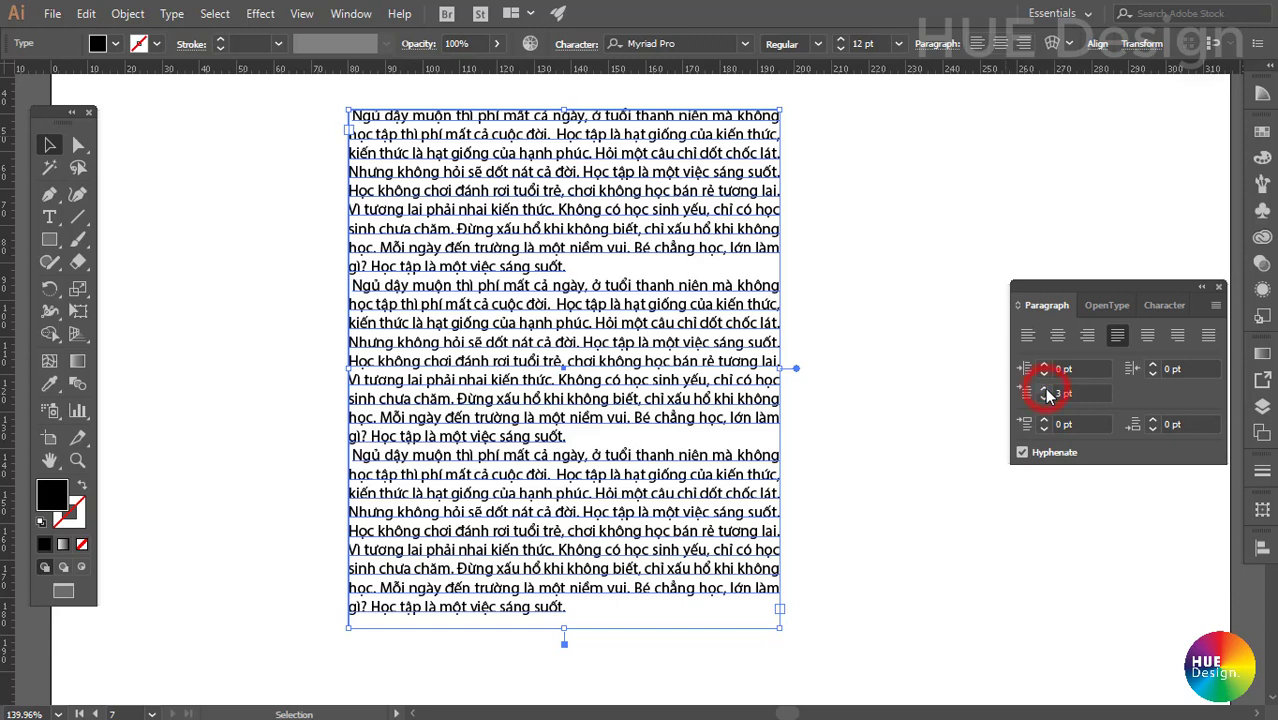
click(1044, 389)
click(1044, 389)
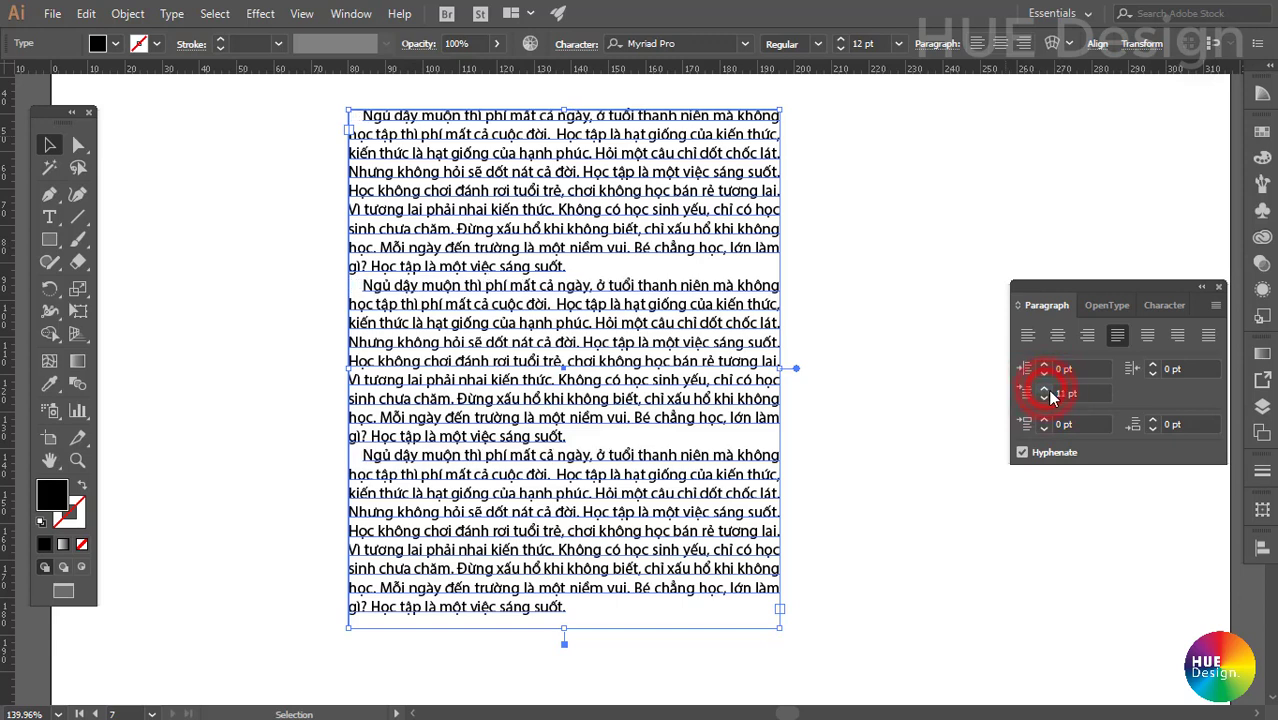
click(1080, 393)
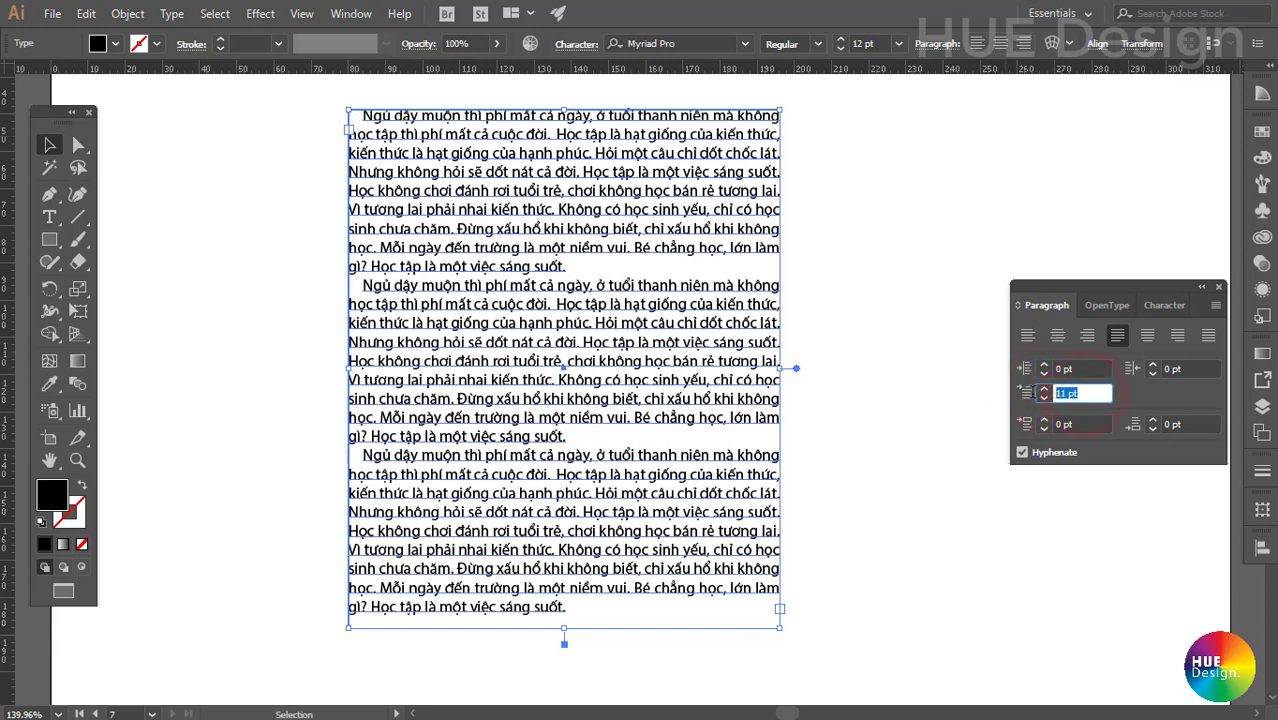
click(1044, 390)
click(1044, 390)
click(1044, 390)
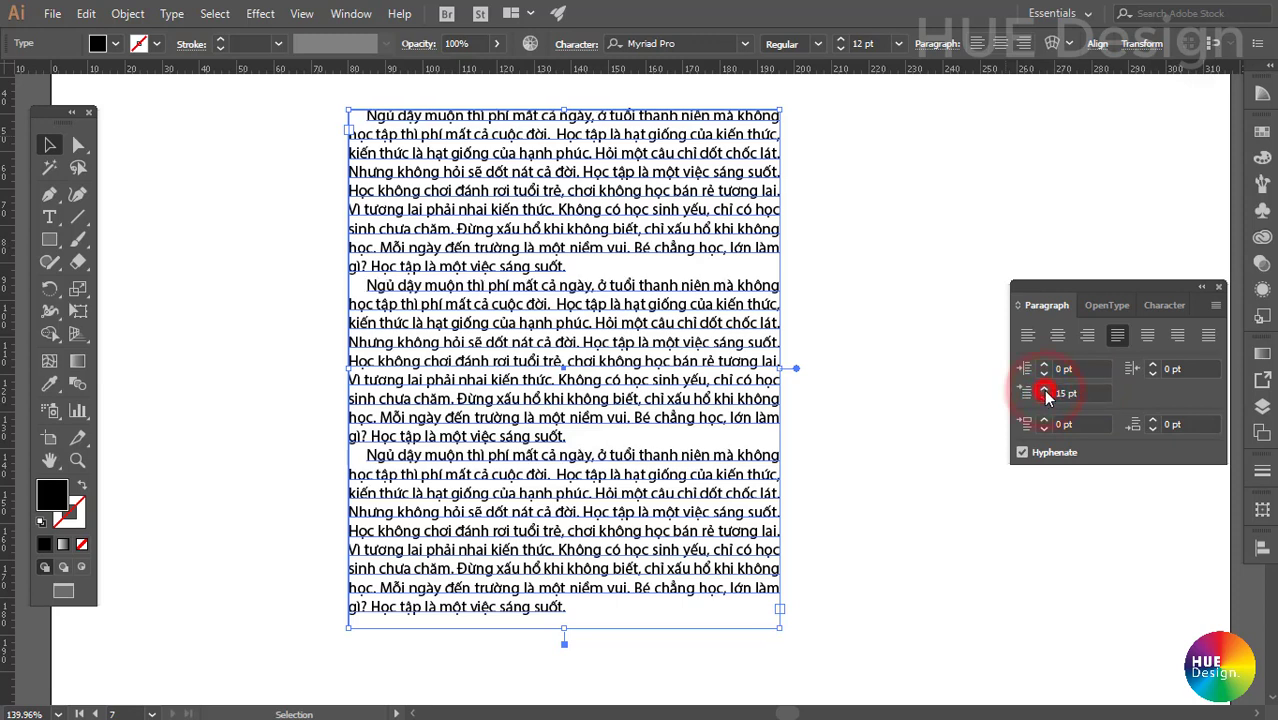
click(1044, 390)
click(1044, 390)
click(1044, 390)
click(1044, 390)
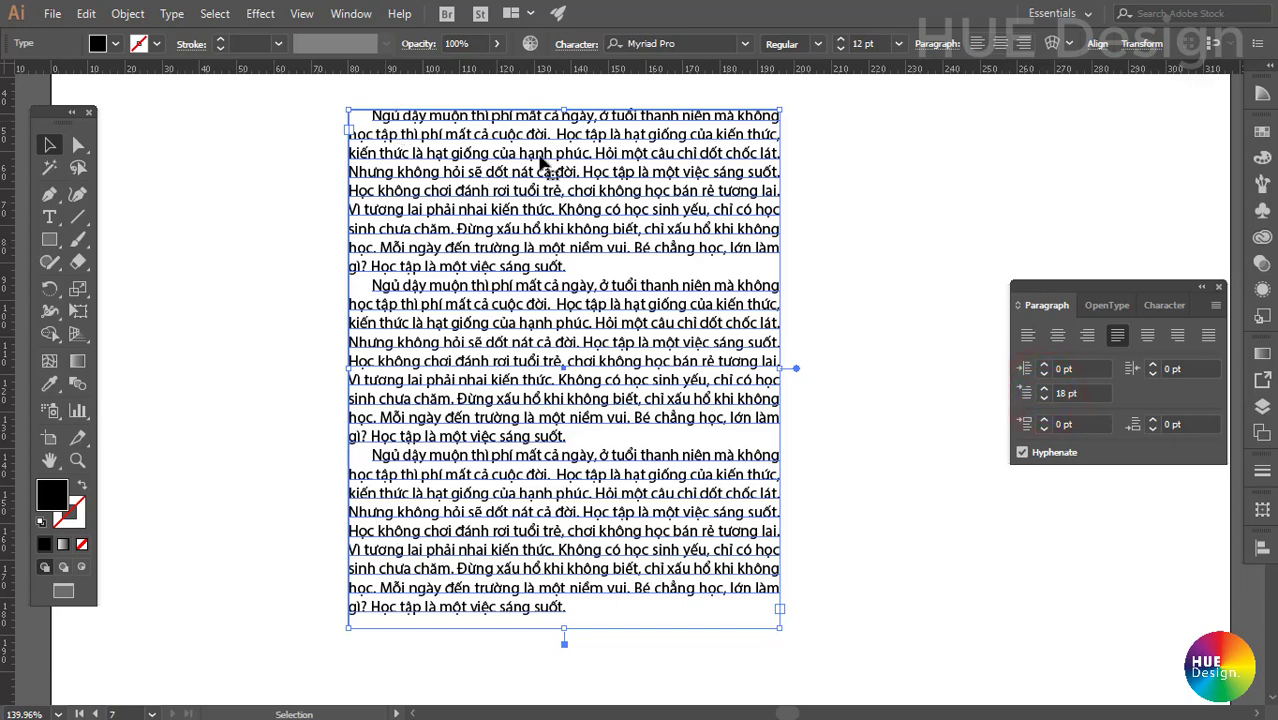
click(1045, 398)
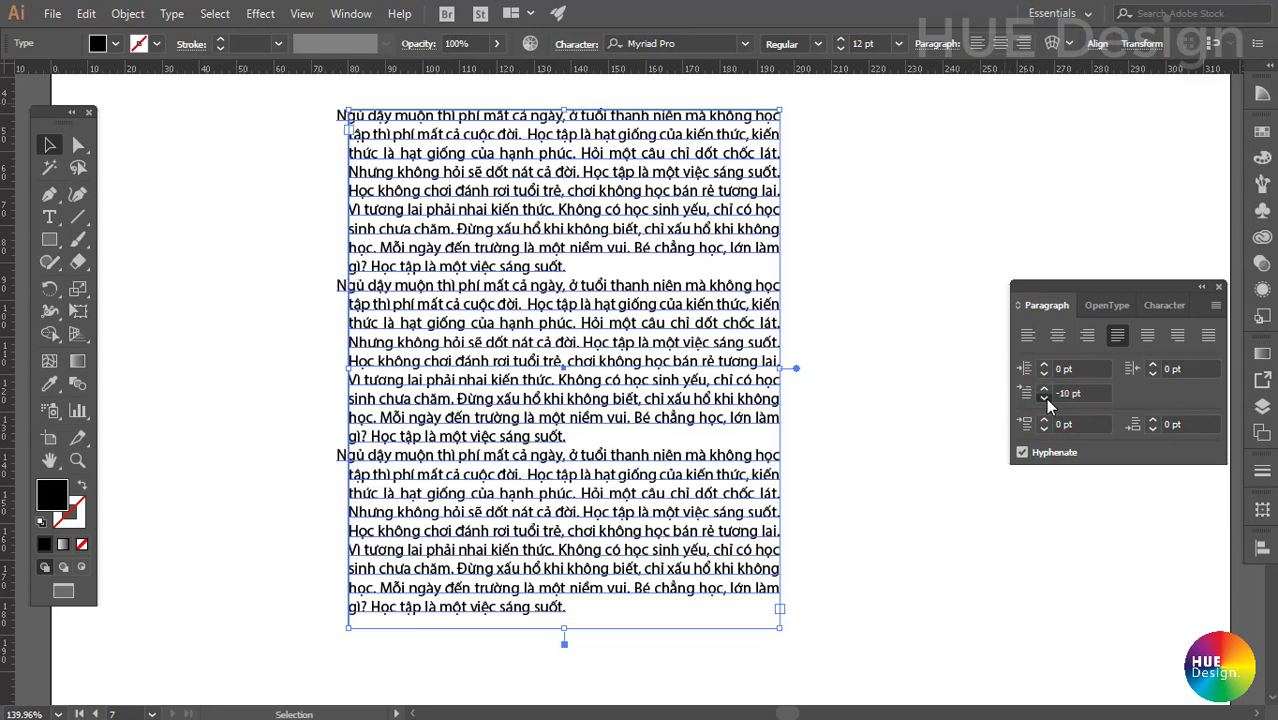
click(1045, 398)
click(1045, 398)
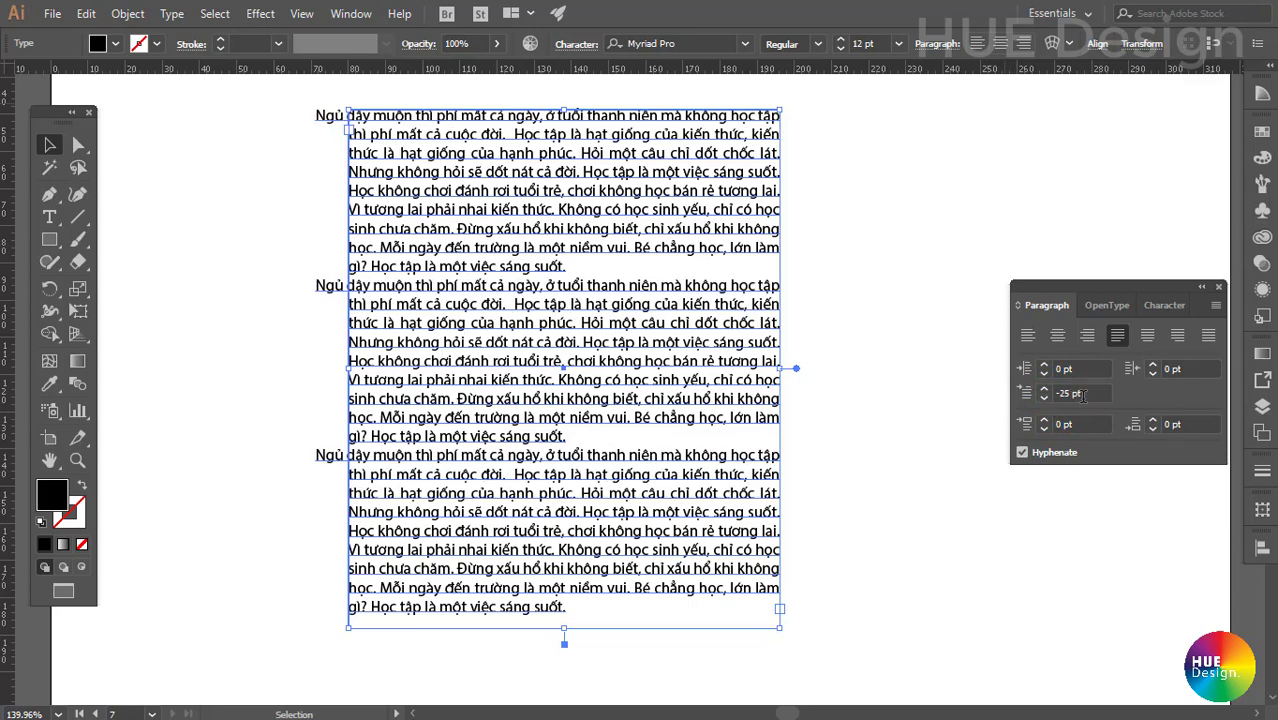
Reset the first-line indent to 0 pt, then set it to 10 pt.
double_click(1080, 396)
text(0)
key(Return)
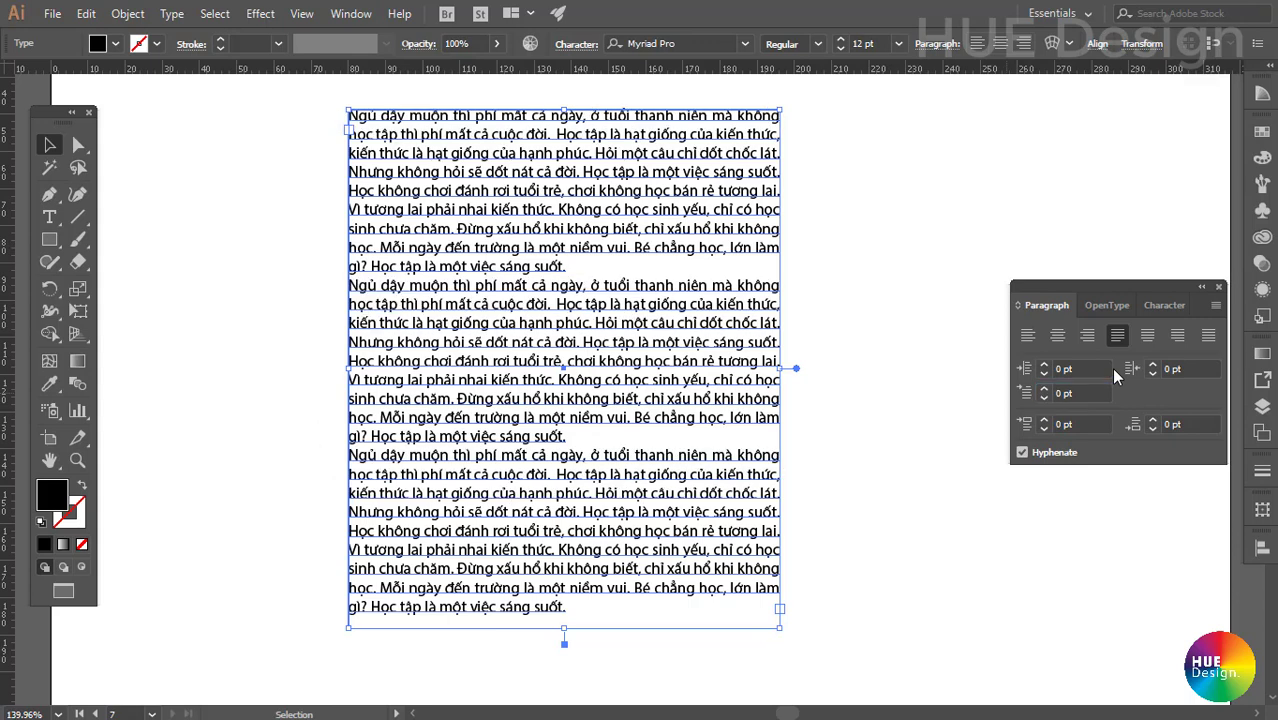
double_click(1066, 394)
text(10)
key(Return)
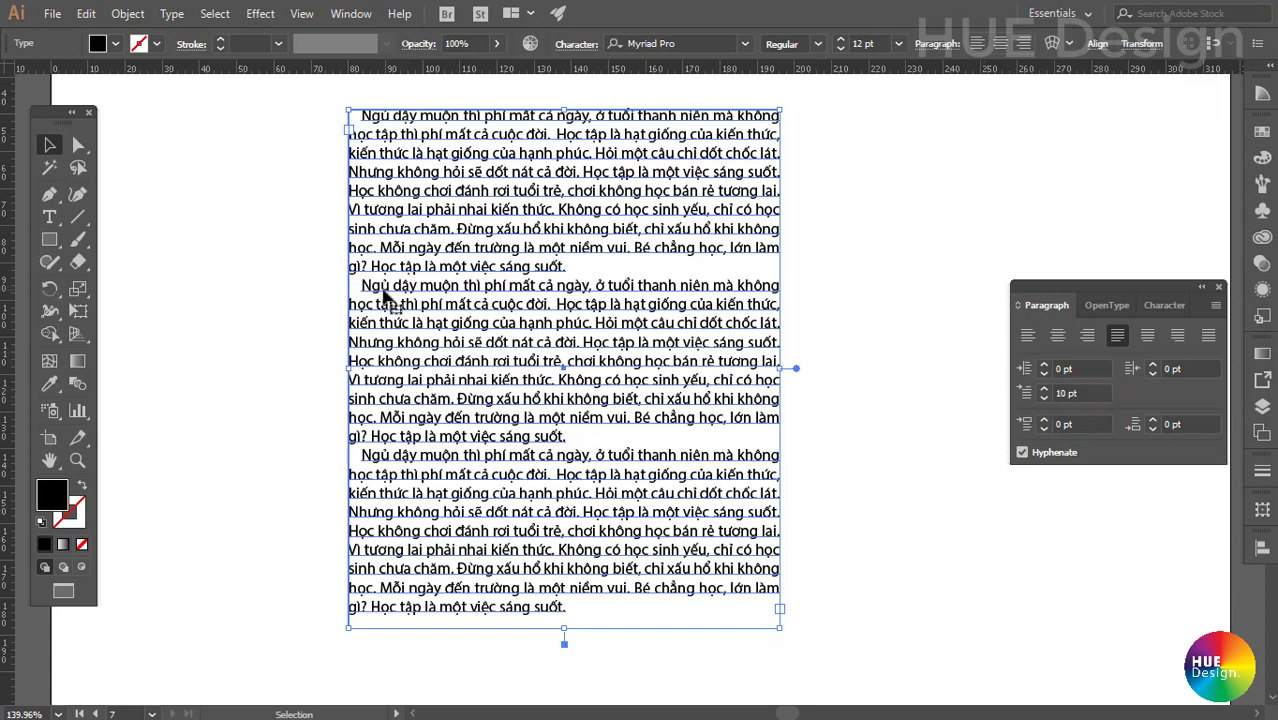
Make the text frame slightly taller by dragging its bottom edge down about 40 px.
double_click(1073, 422)
double_click(1188, 425)
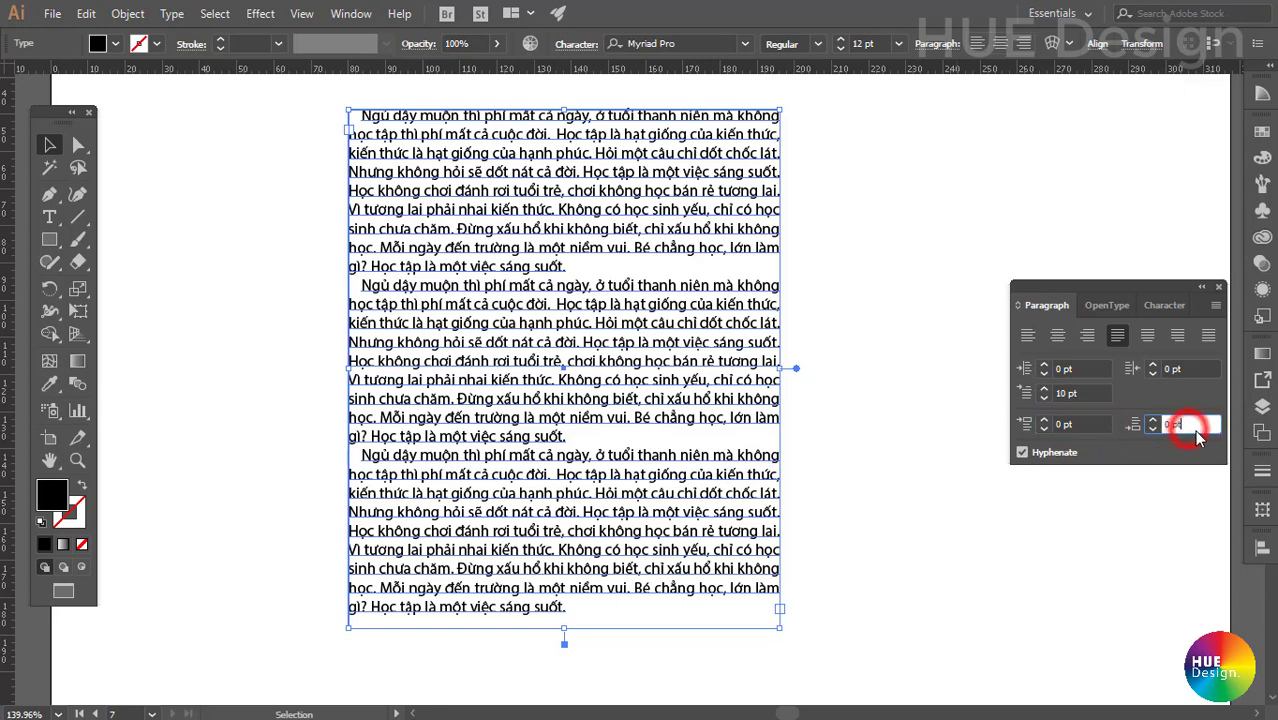
click(1100, 421)
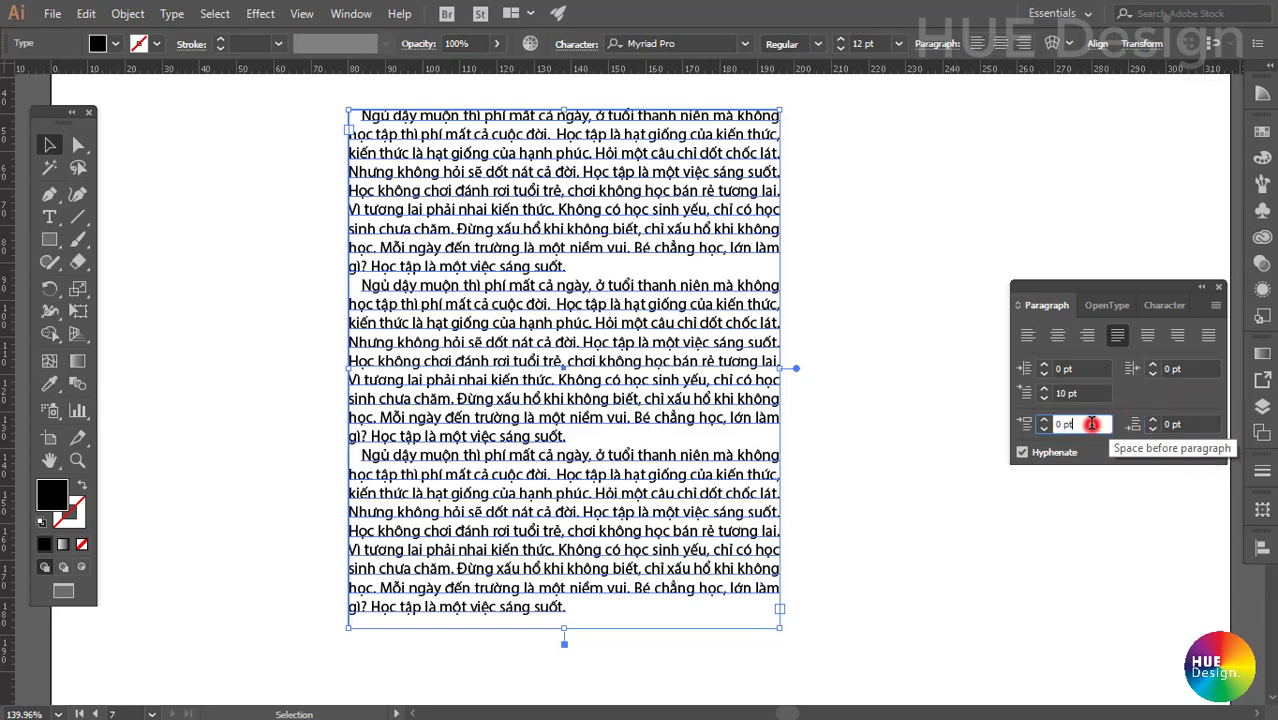
drag(564, 628, 564, 668)
After trying other values, set Space Before Paragraph to 10 pt.
double_click(1083, 425)
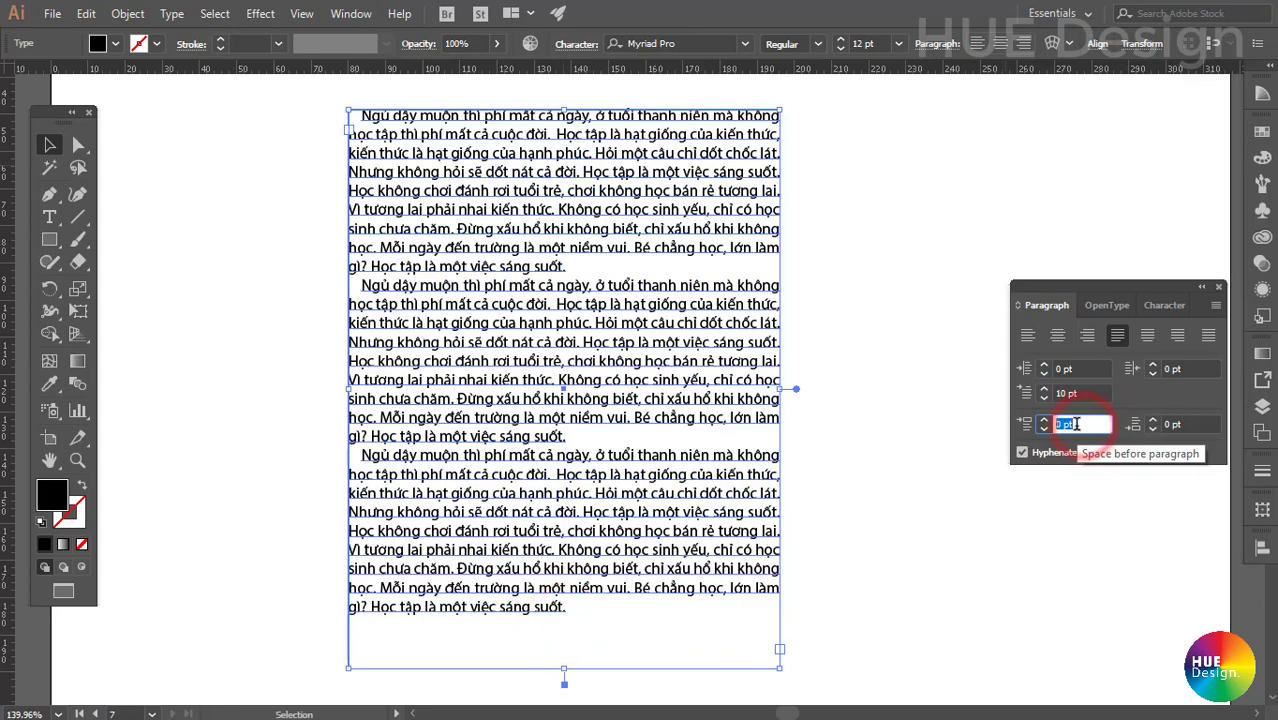
click(1045, 420)
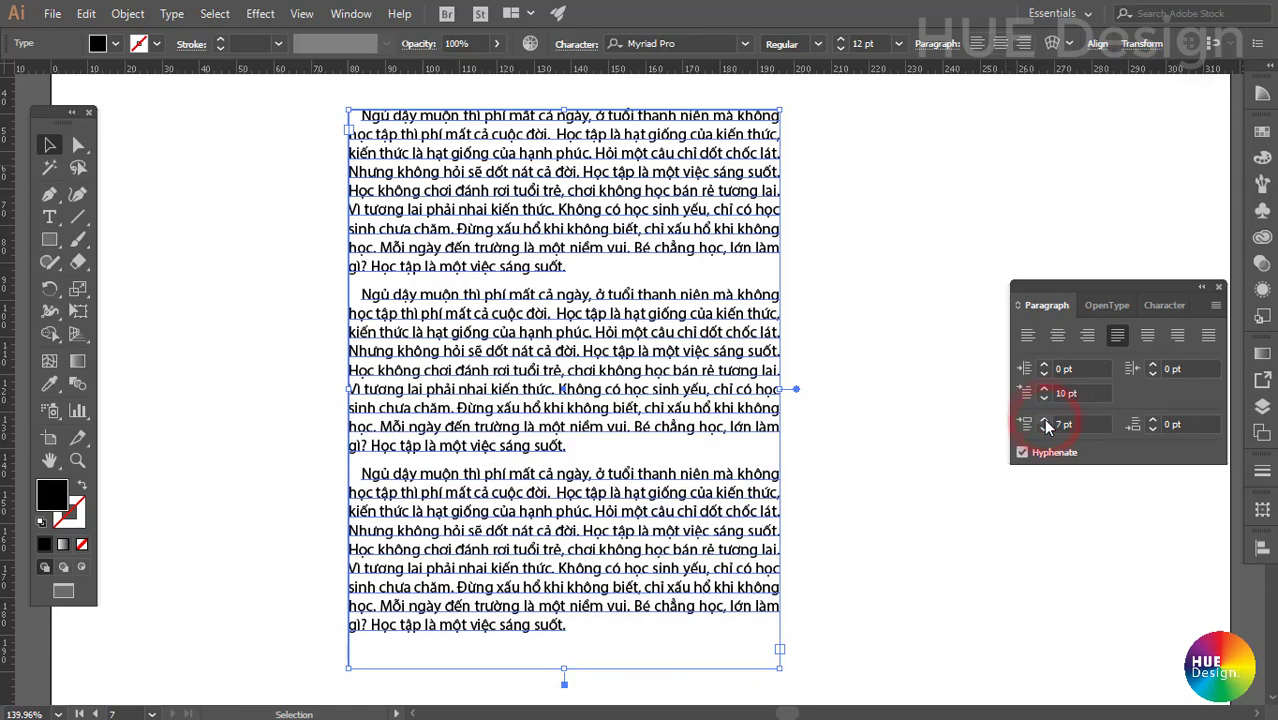
click(1045, 420)
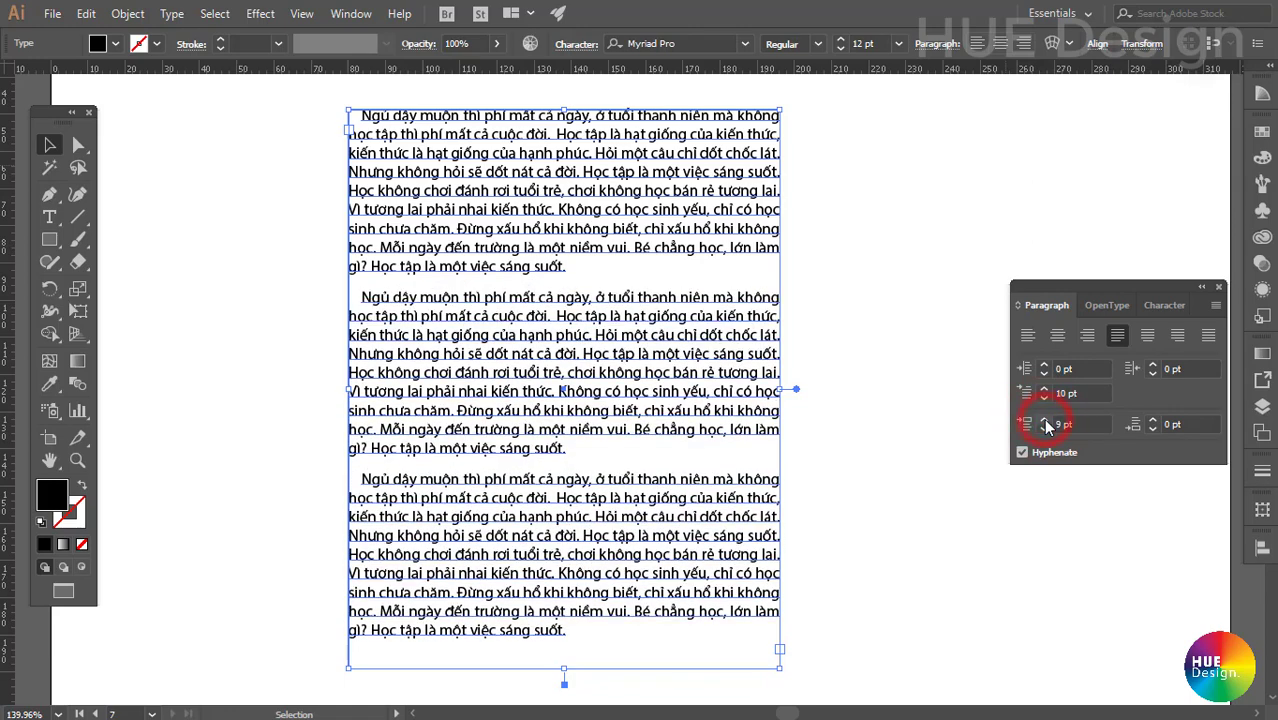
click(1044, 429)
click(1044, 429)
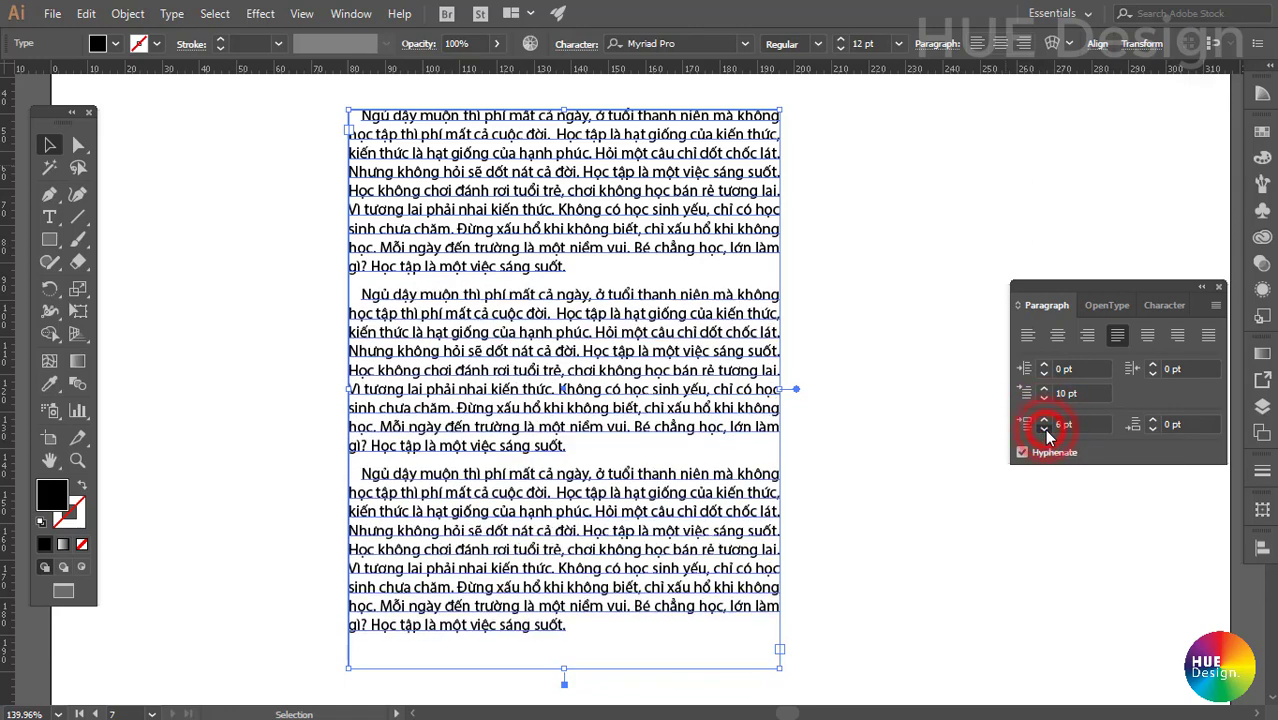
click(1044, 429)
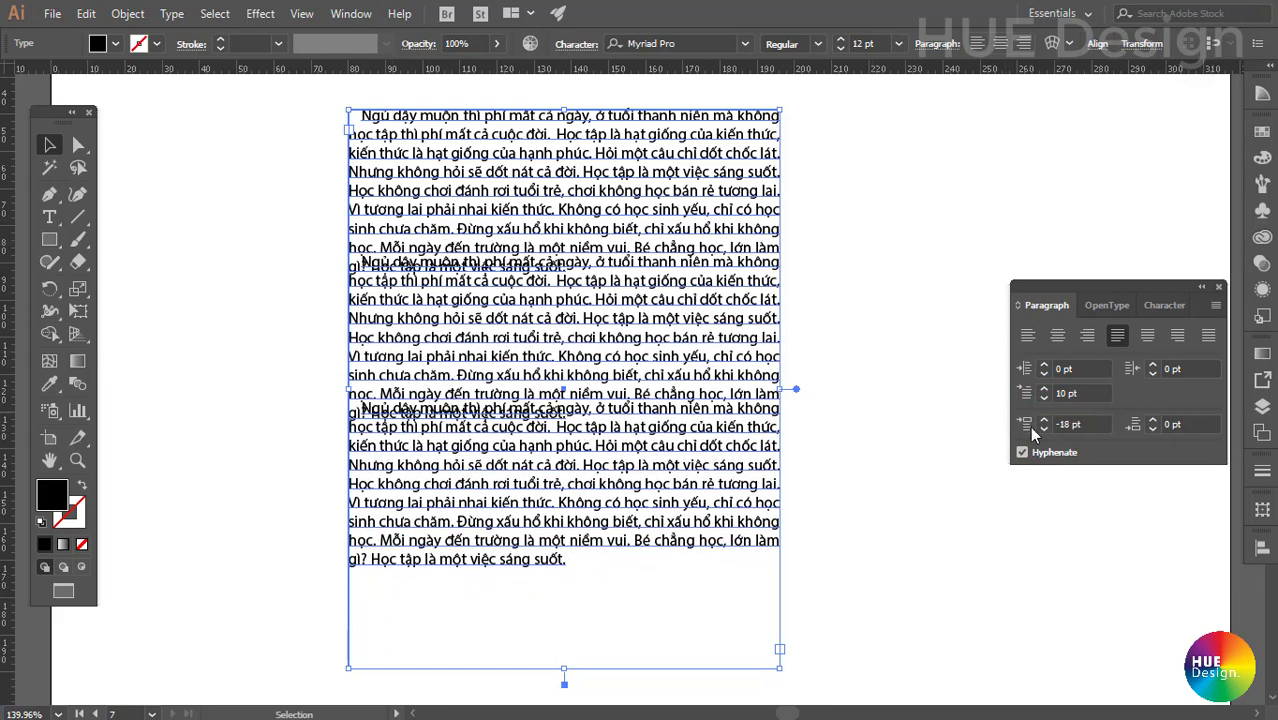
click(1092, 425)
text(0)
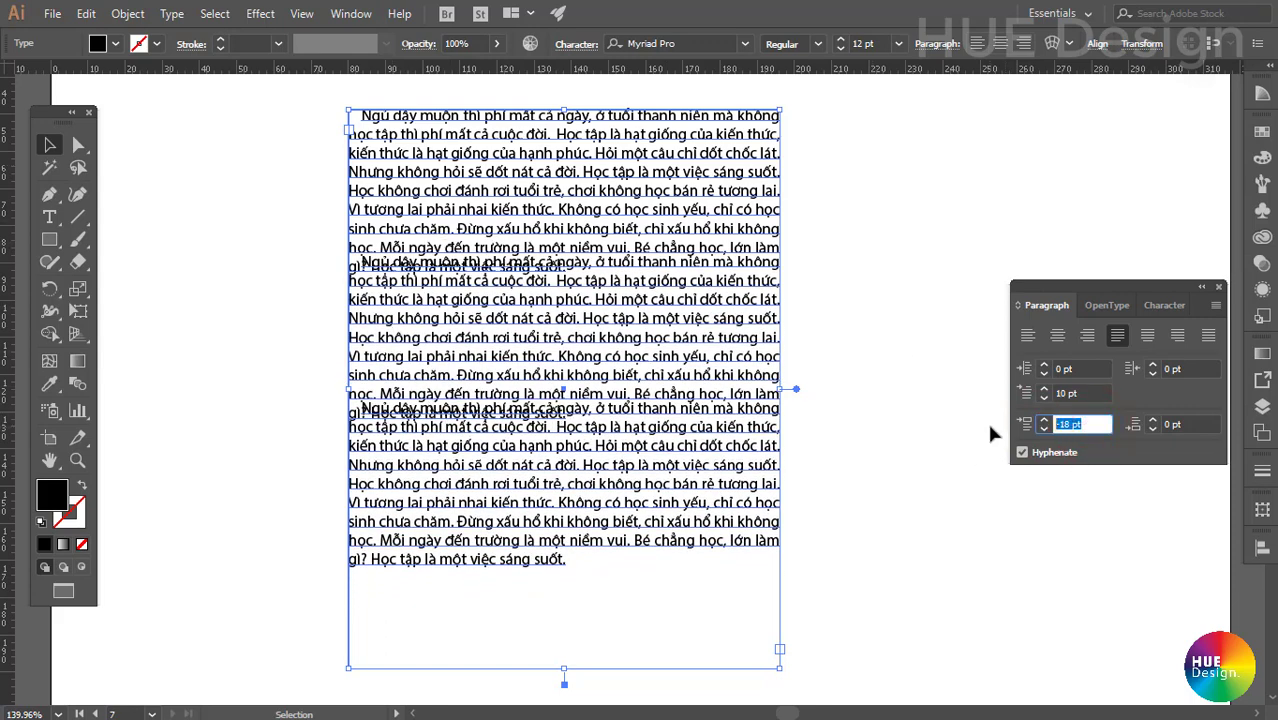
key(Return)
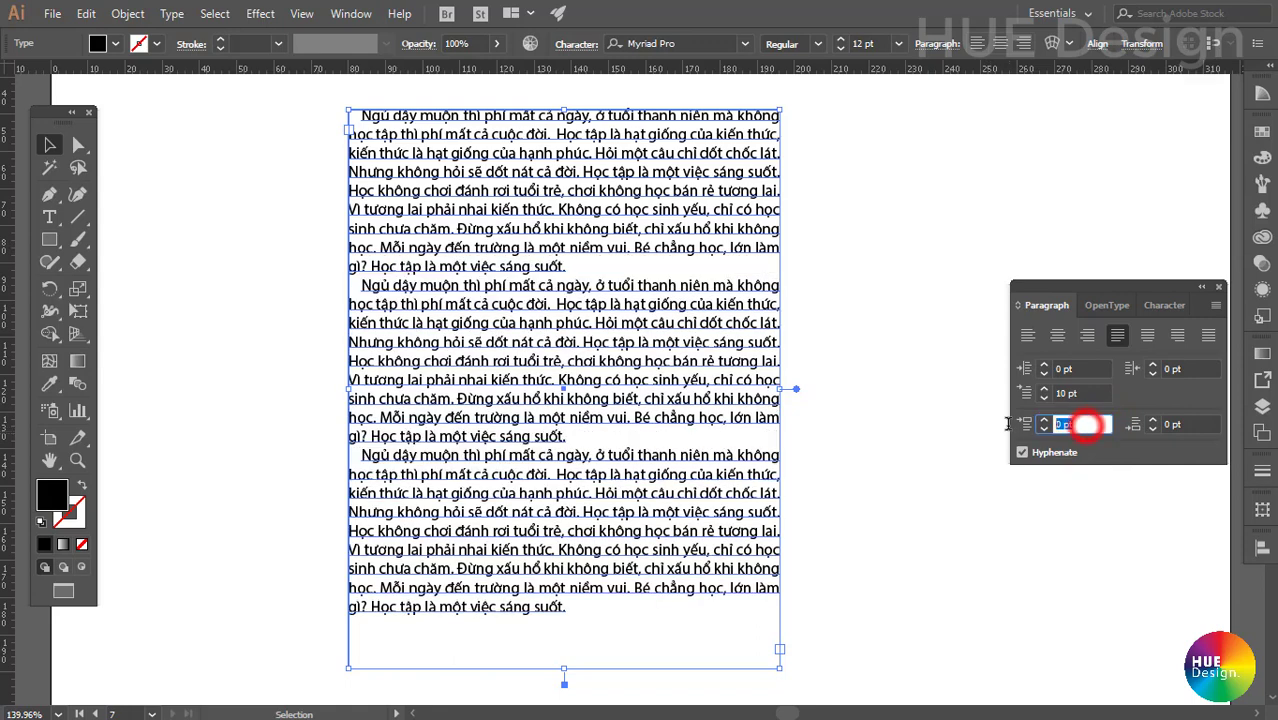
text(10)
key(Return)
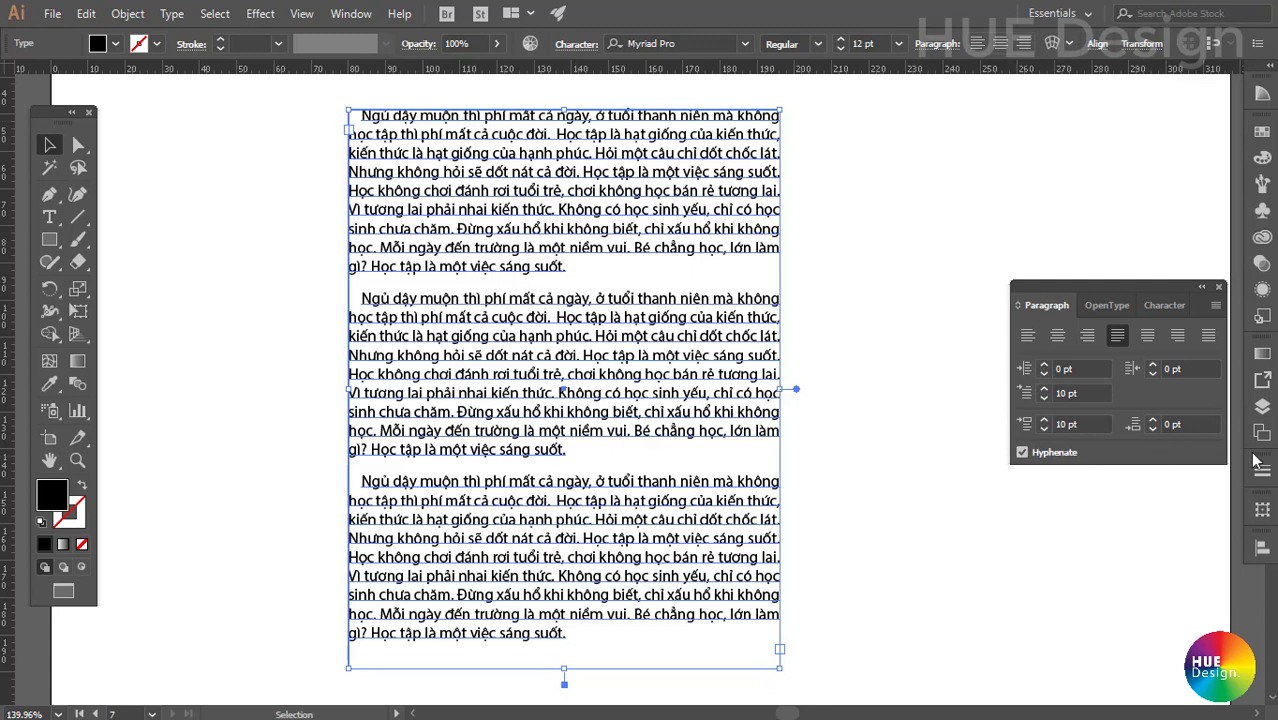
After trying other values, set Space After Paragraph to 10 pt.
click(1190, 423)
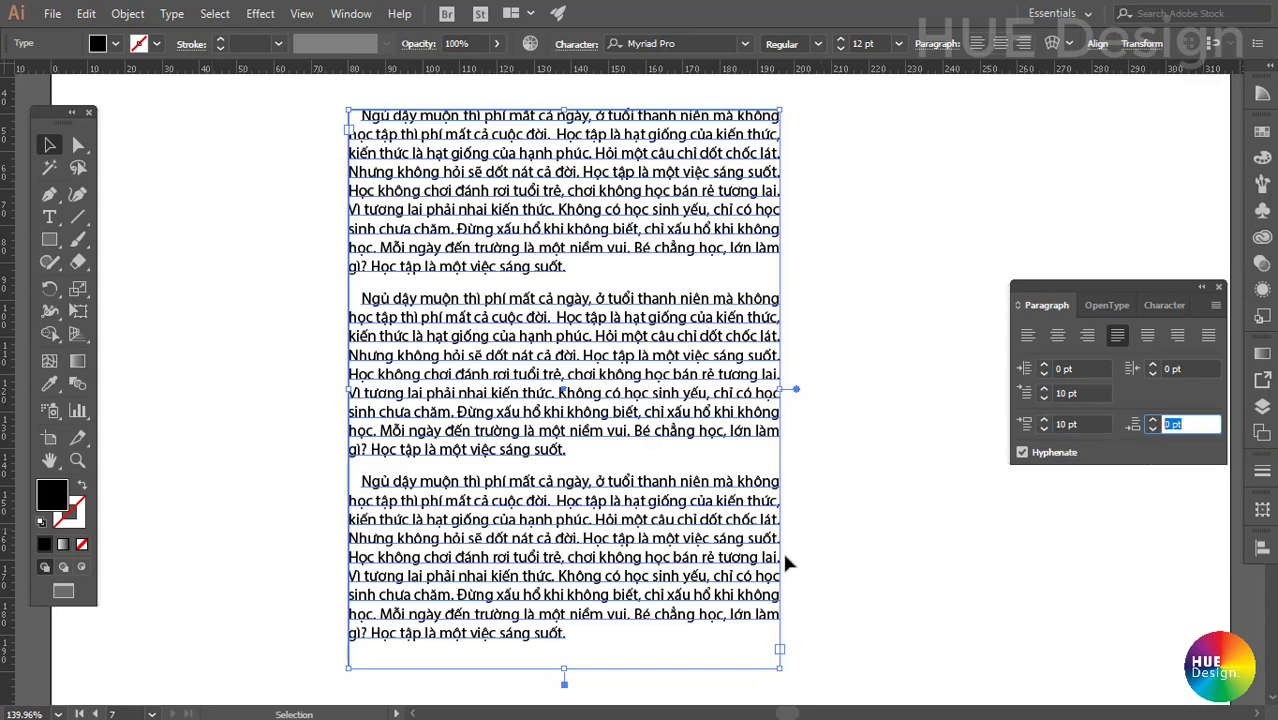
click(1155, 421)
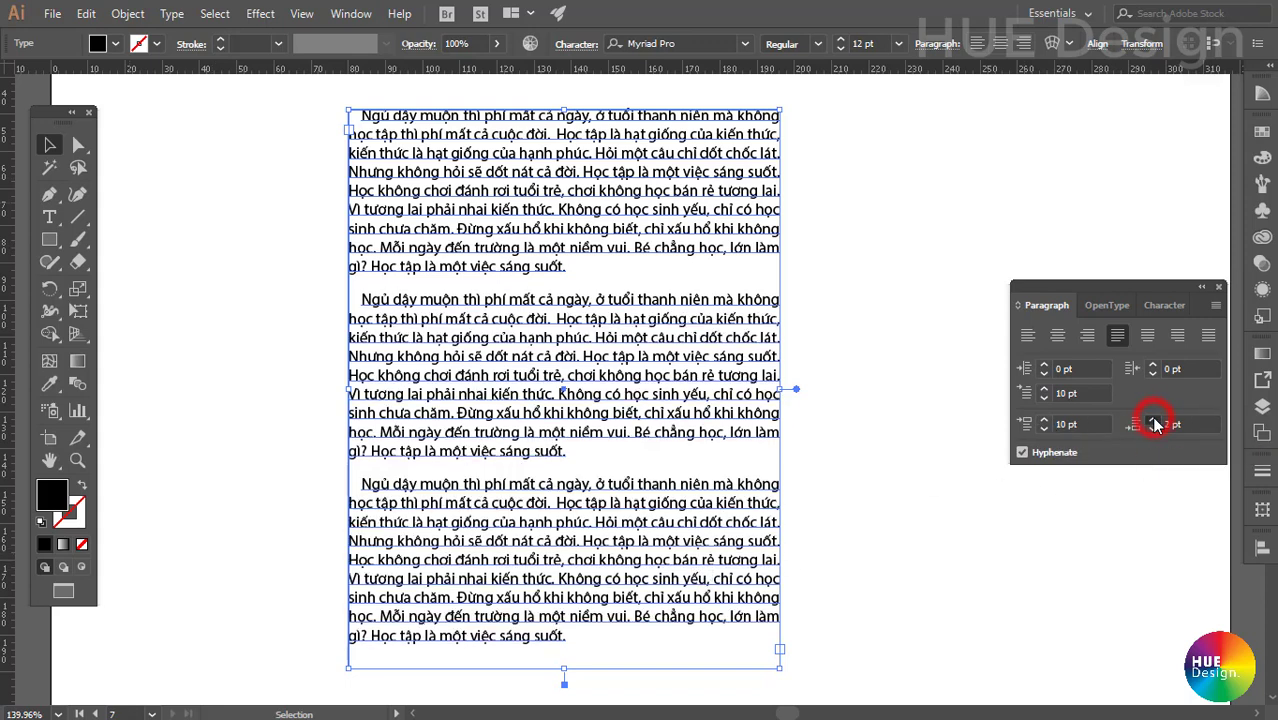
click(1155, 421)
click(1154, 428)
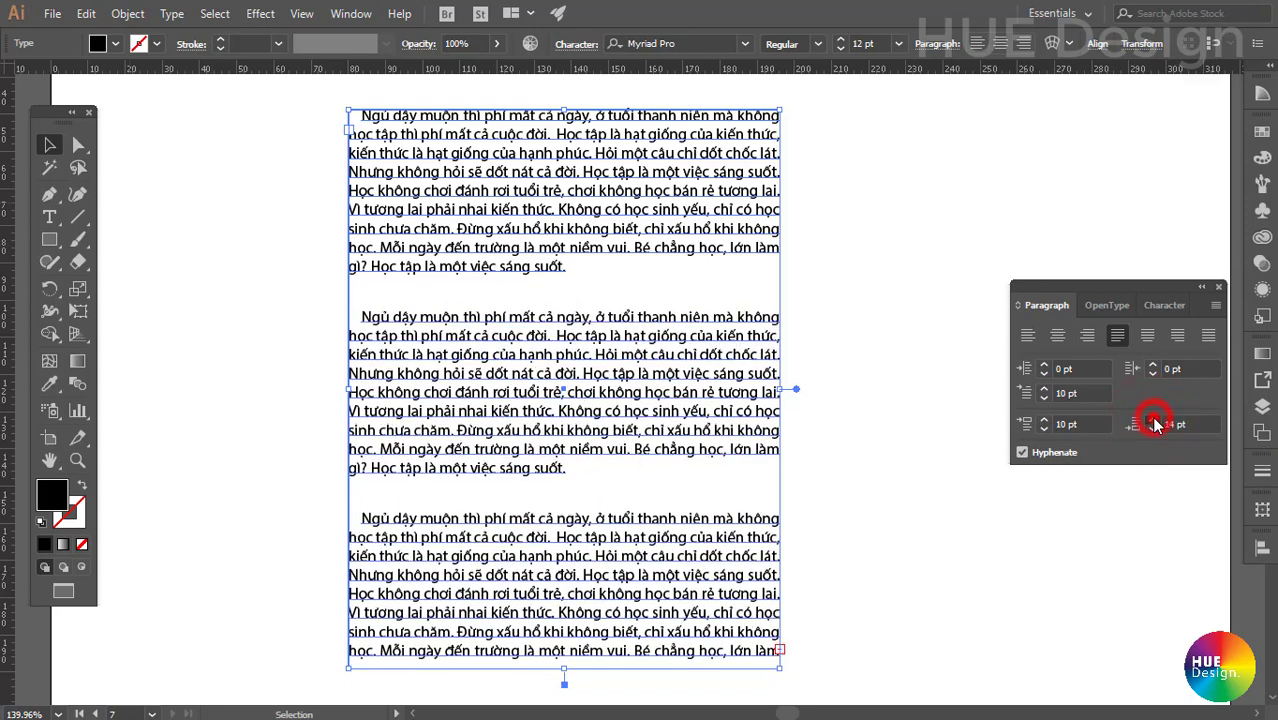
click(1154, 428)
click(1154, 428)
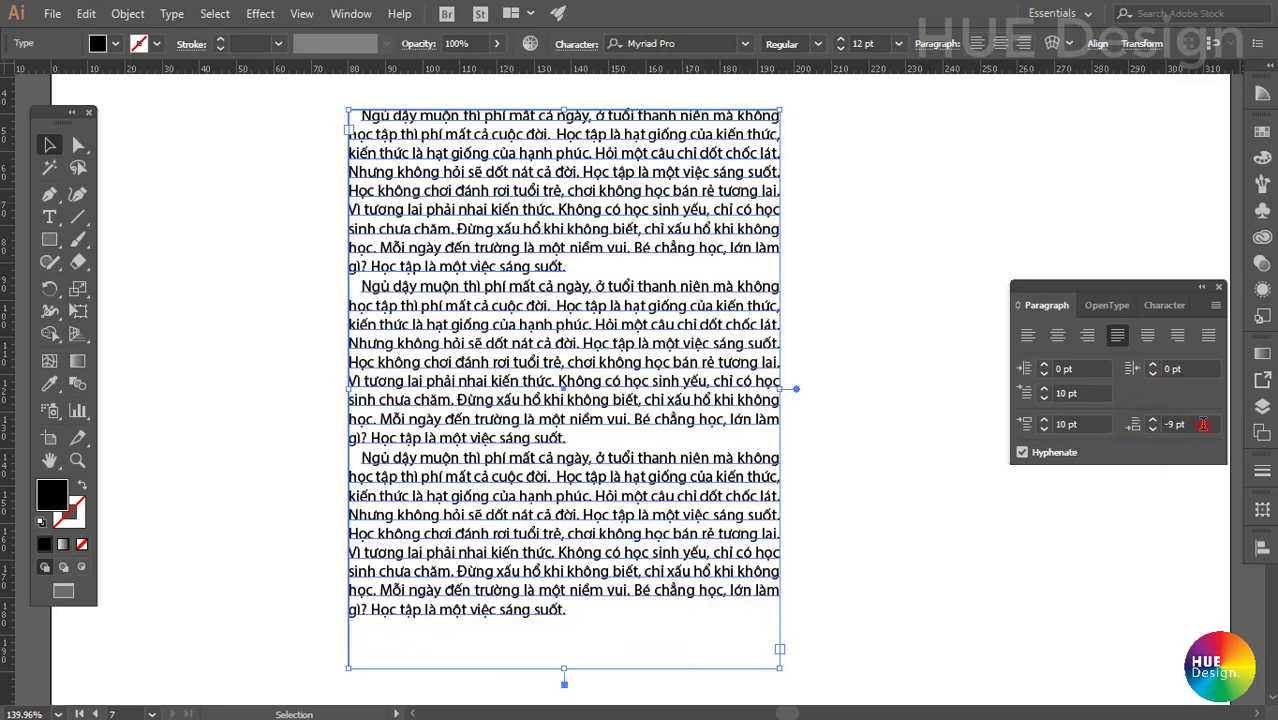
double_click(1204, 423)
text(0)
key(Return)
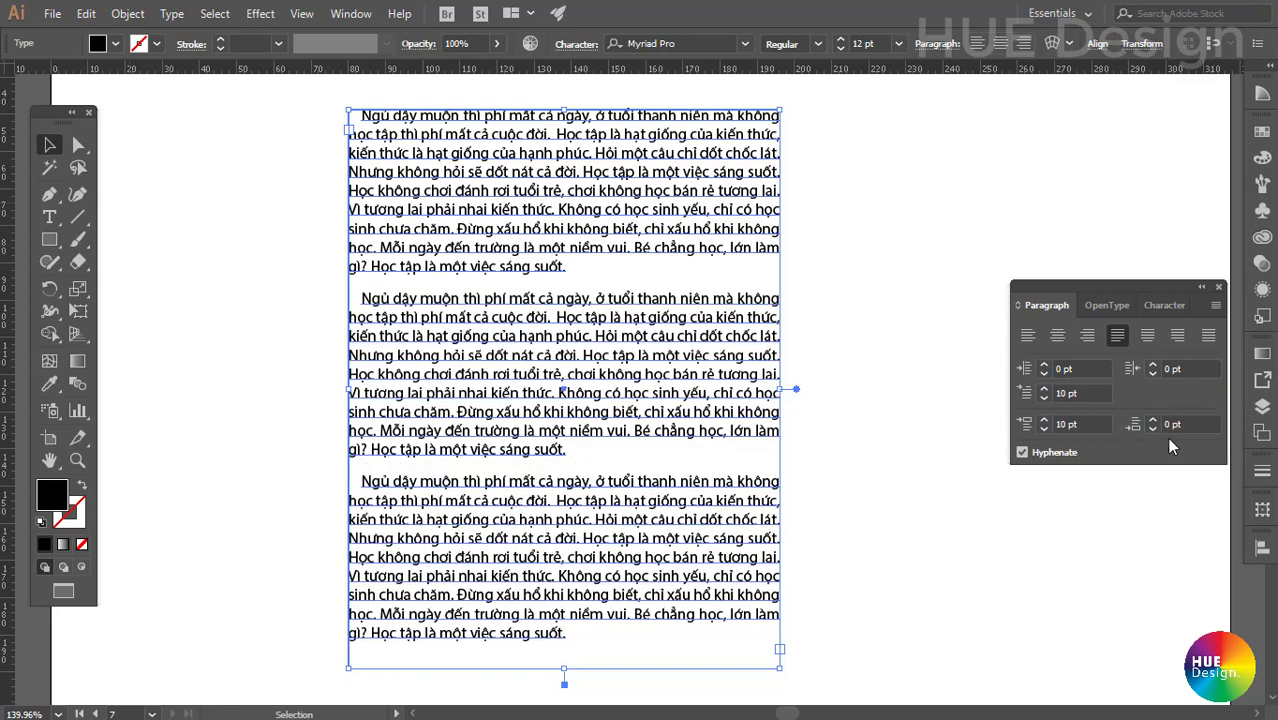
double_click(1191, 423)
text(10)
key(Return)
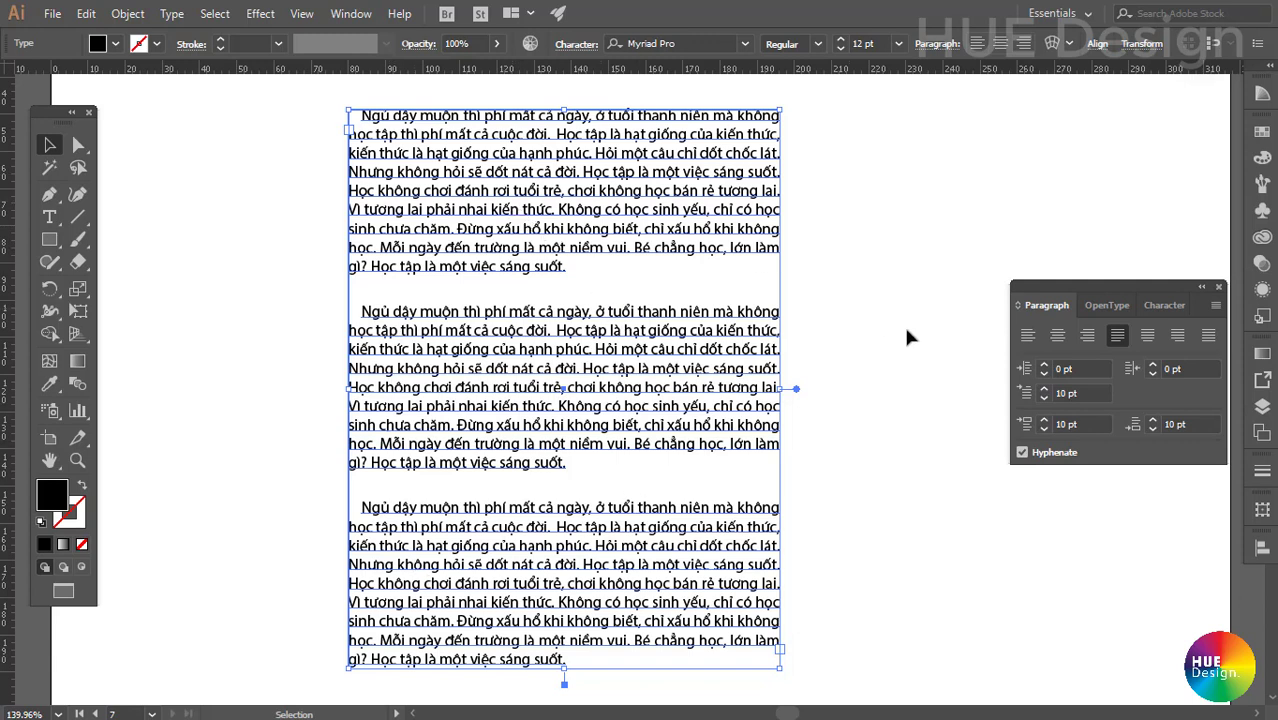
click(1114, 334)
click(896, 424)
click(625, 408)
drag(887, 463, 857, 464)
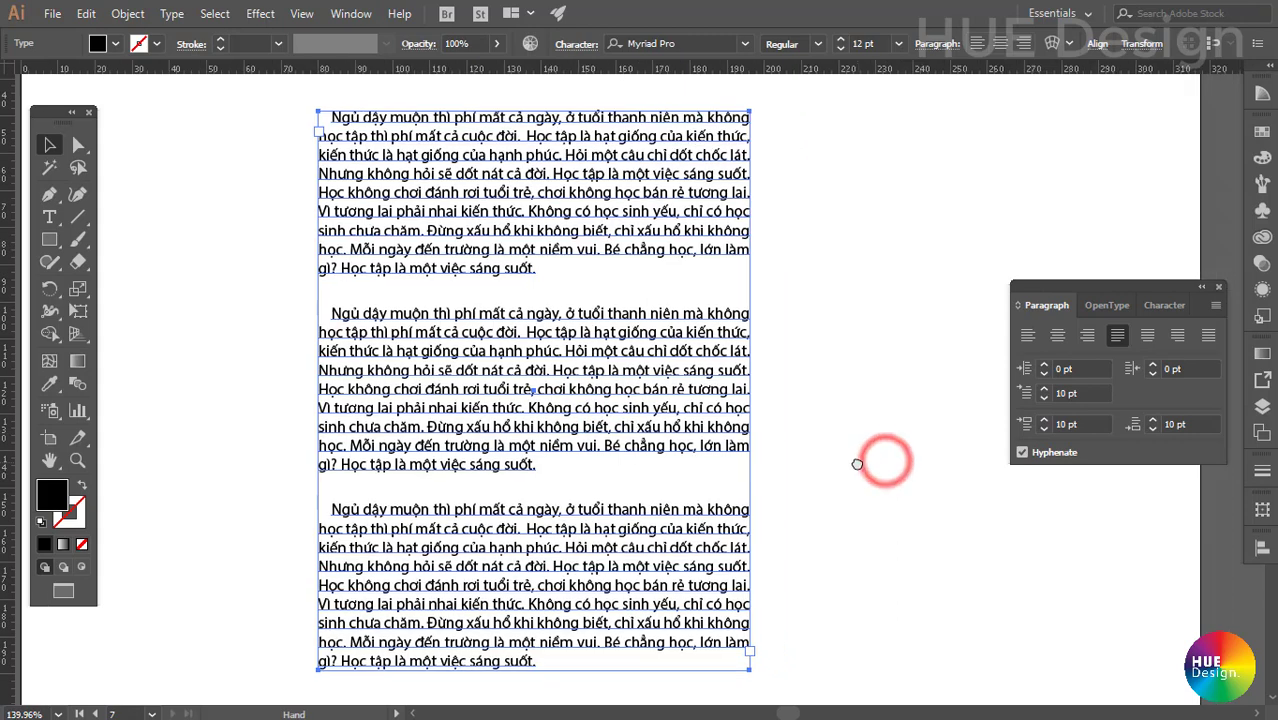